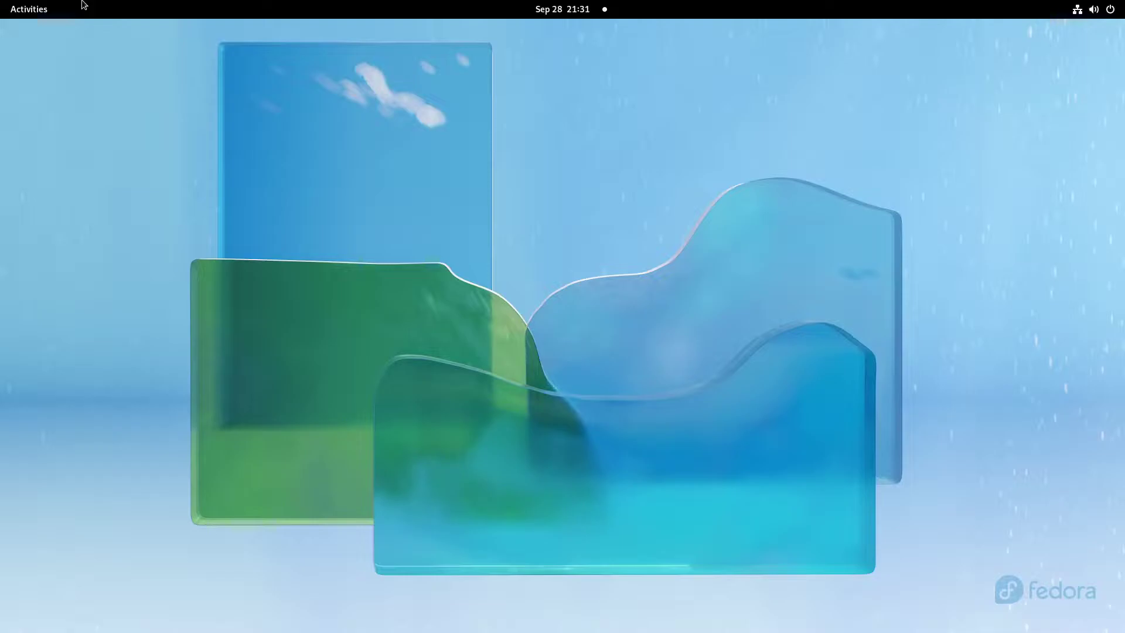
- Browse the installed applications in the app grid, then return to the desktop
key(super)
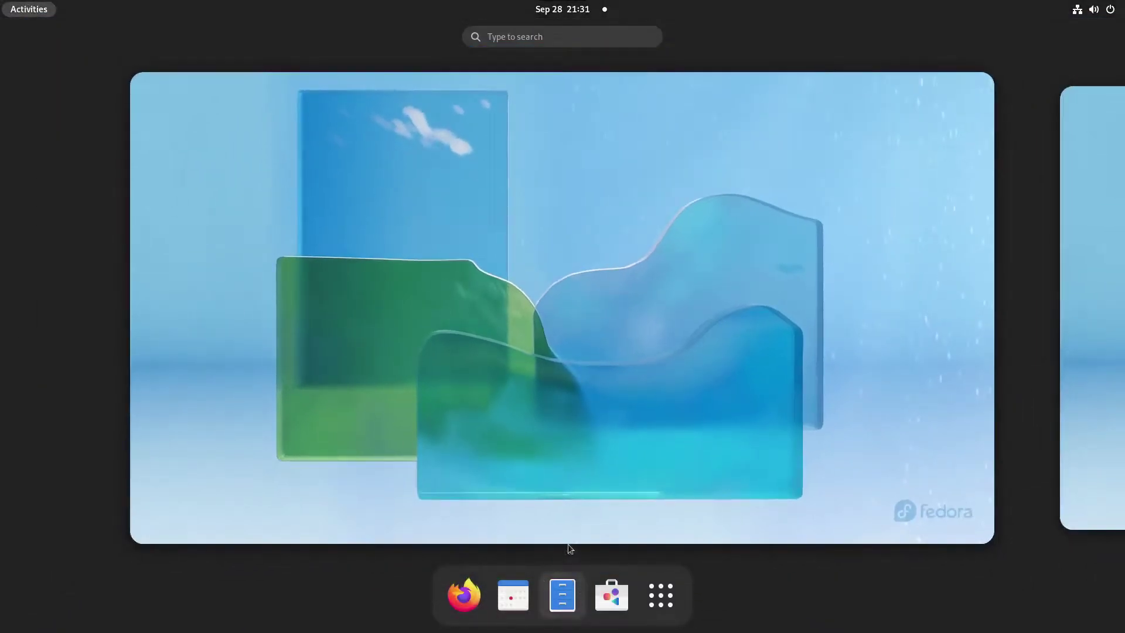
click(665, 585)
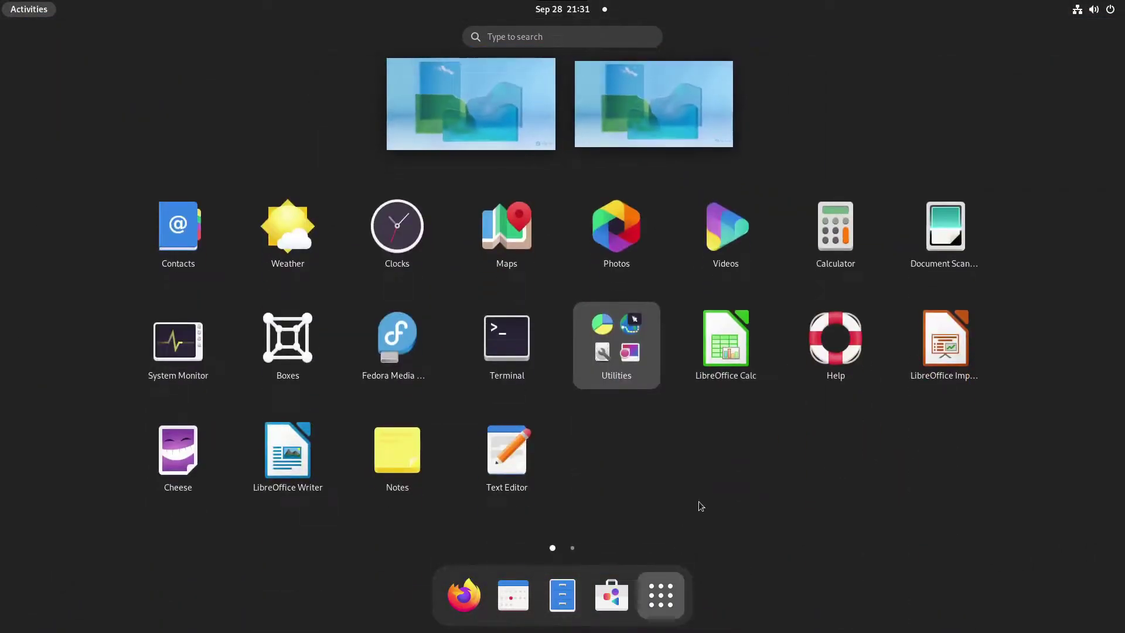
scroll(729, 363, down, 1)
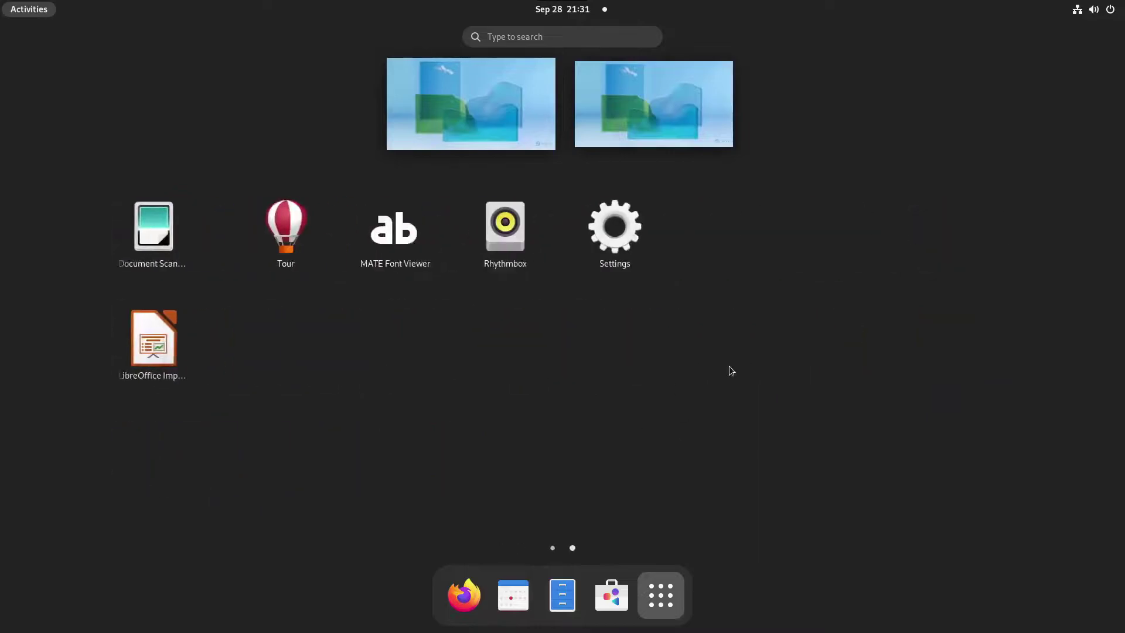
scroll(729, 364, up, 1)
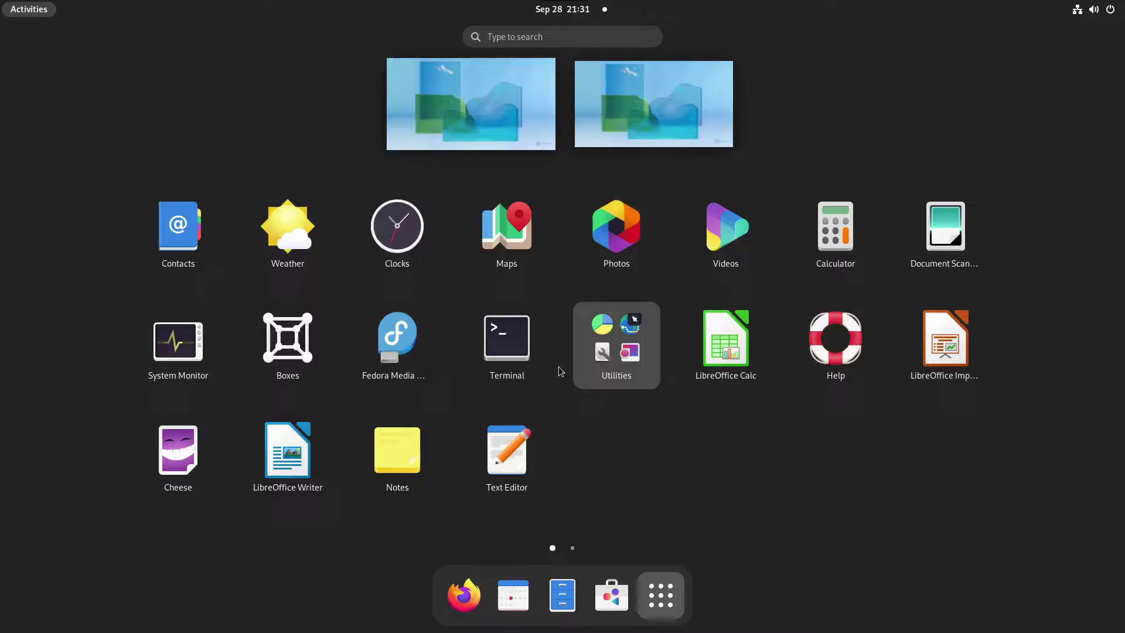
click(483, 101)
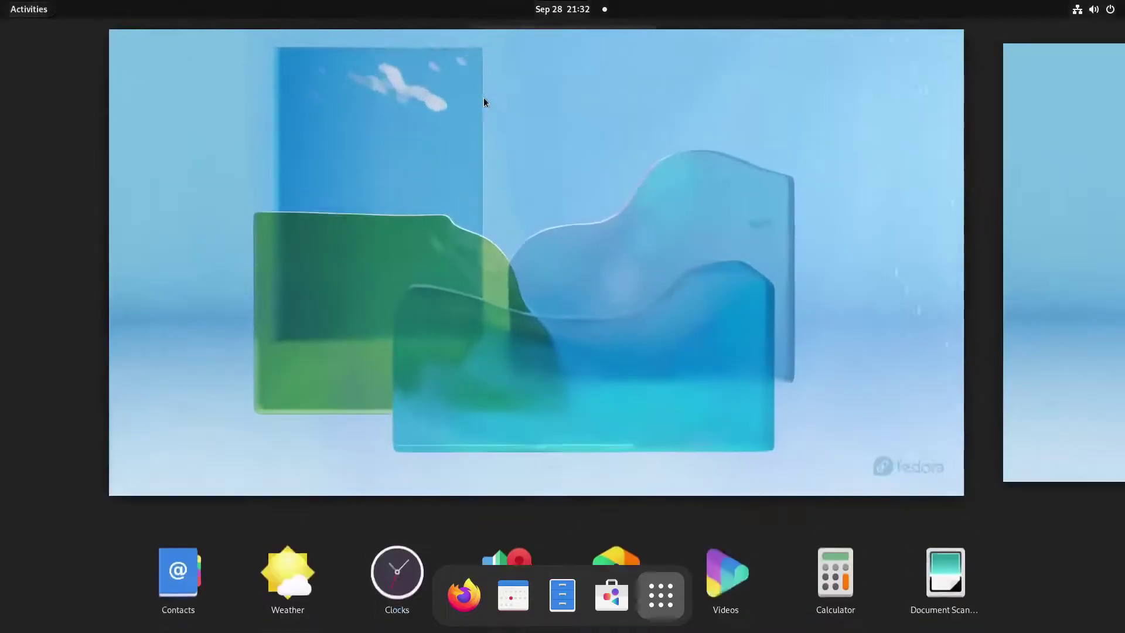
click(40, 6)
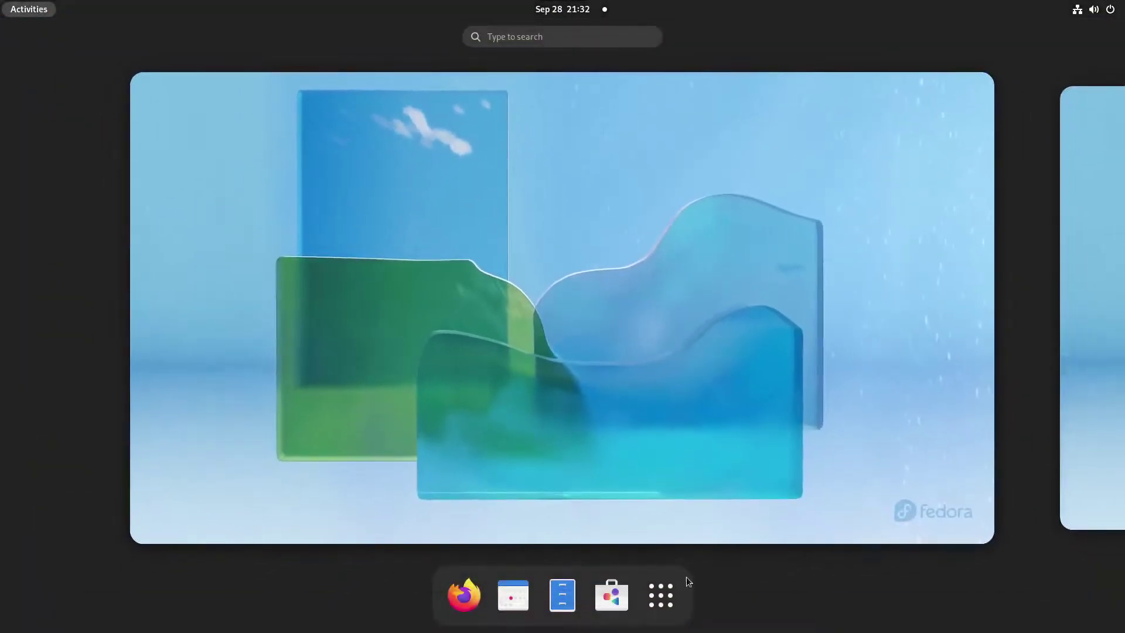
click(656, 593)
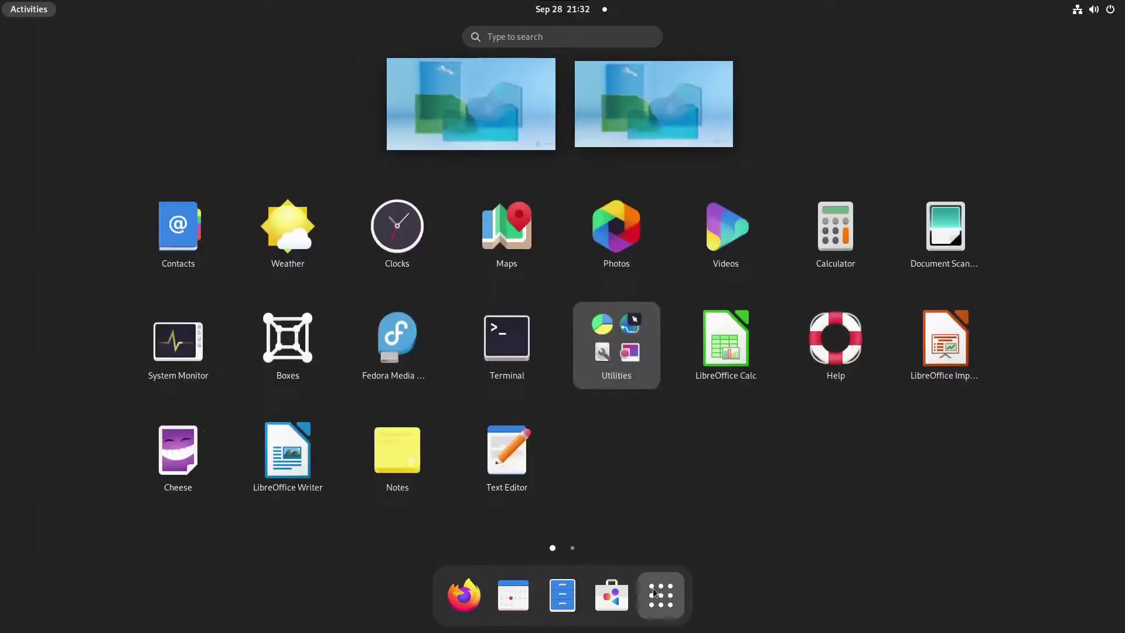
click(444, 122)
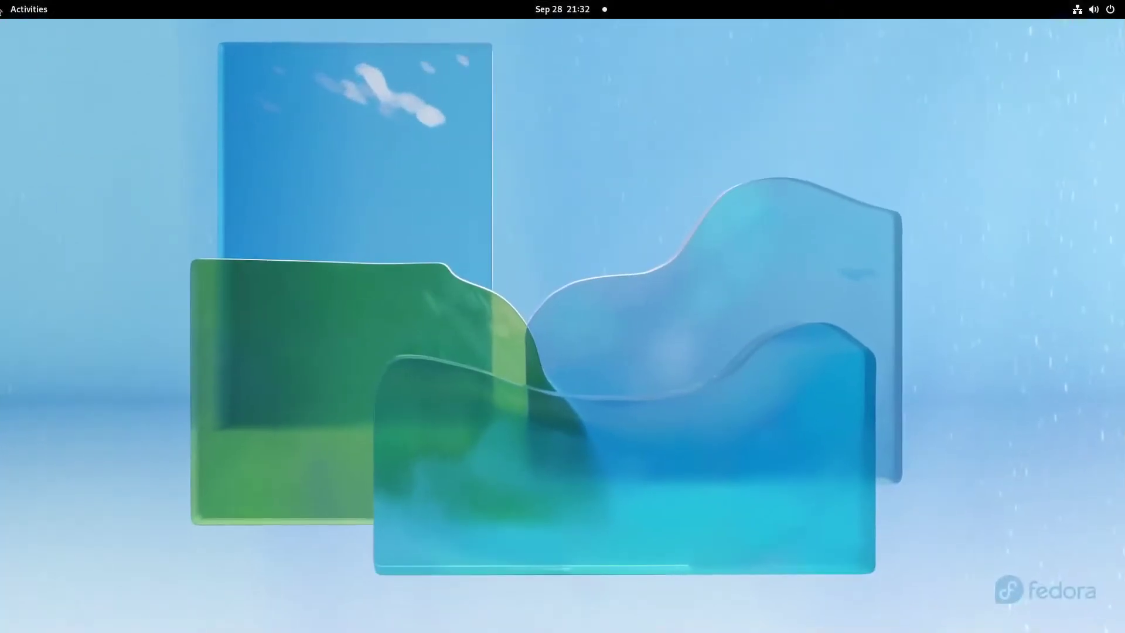
- Show the app grid again and look inside the Utilities folder before closing it
click(22, 11)
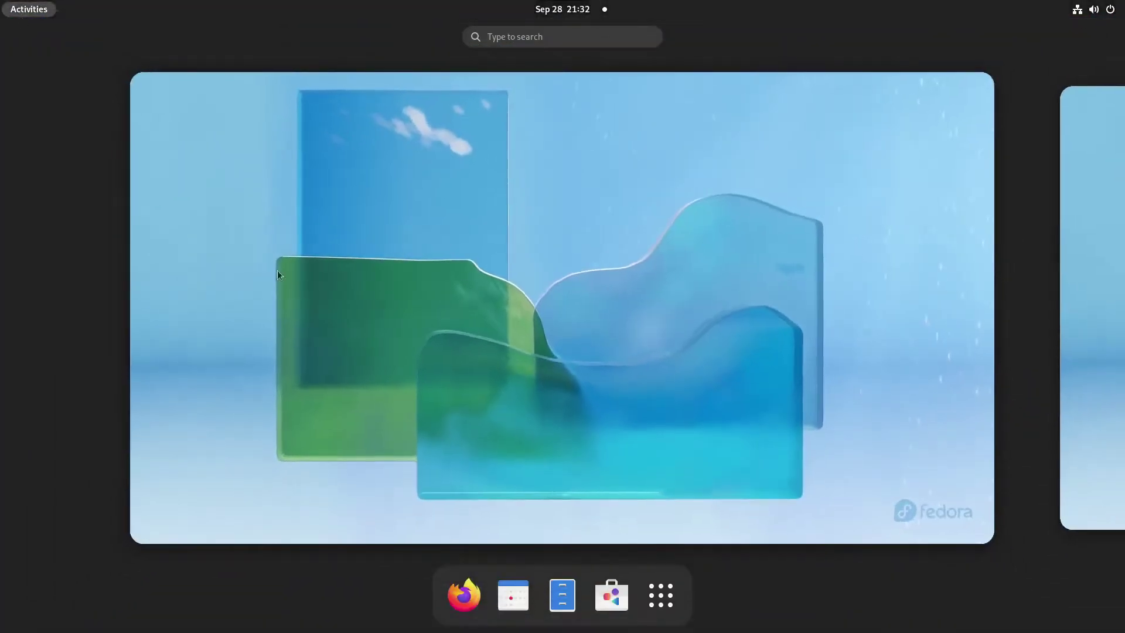
click(669, 593)
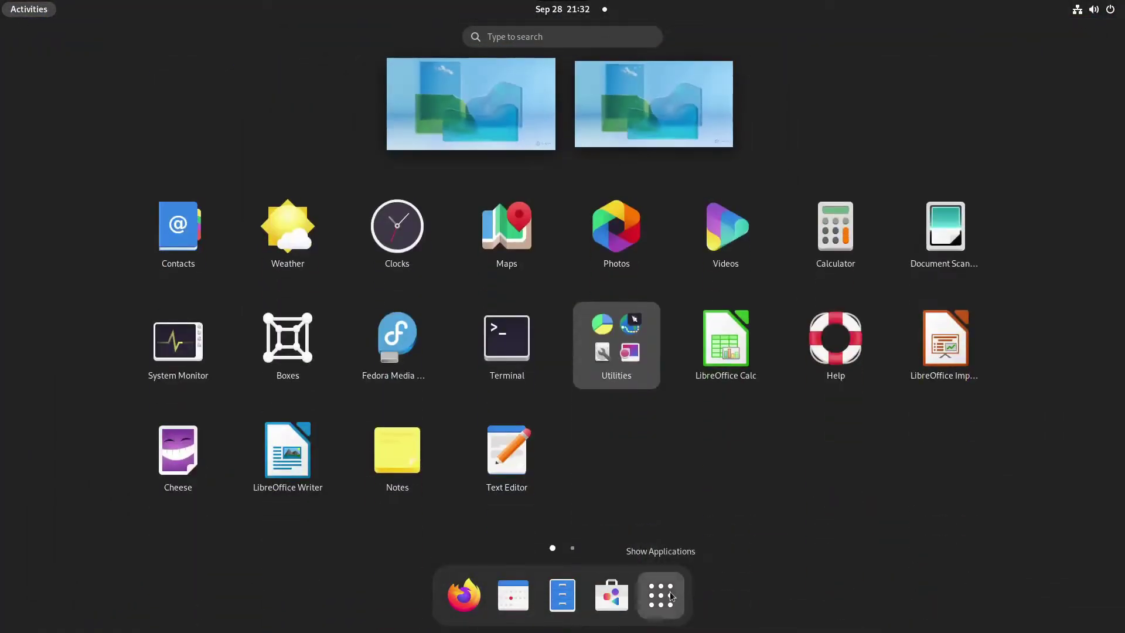
click(669, 593)
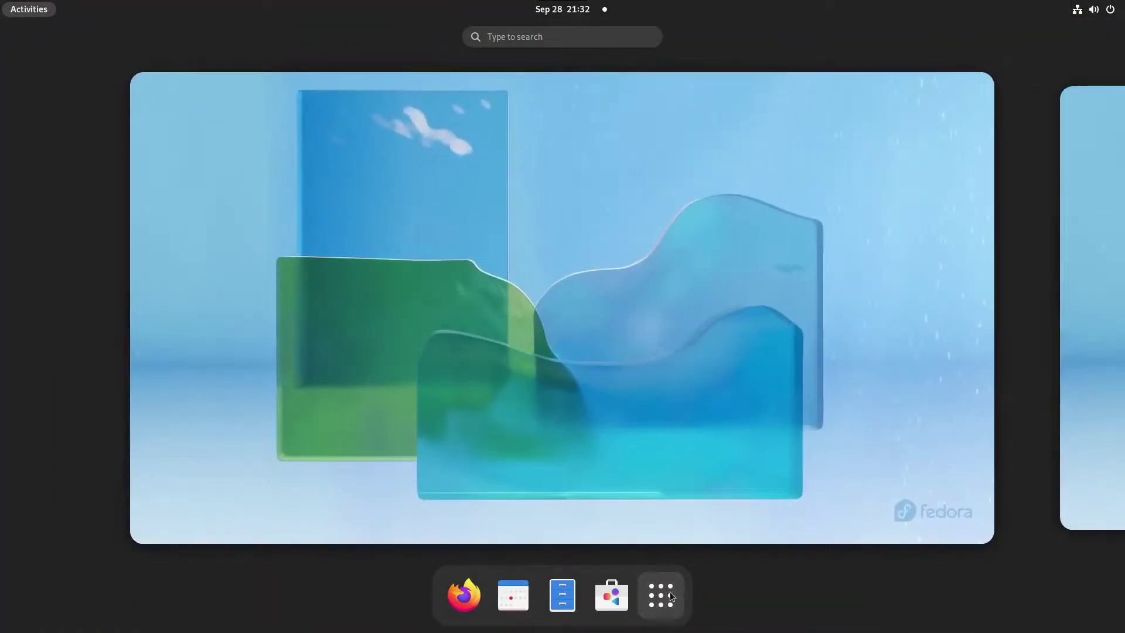
click(669, 593)
click(670, 593)
click(670, 593)
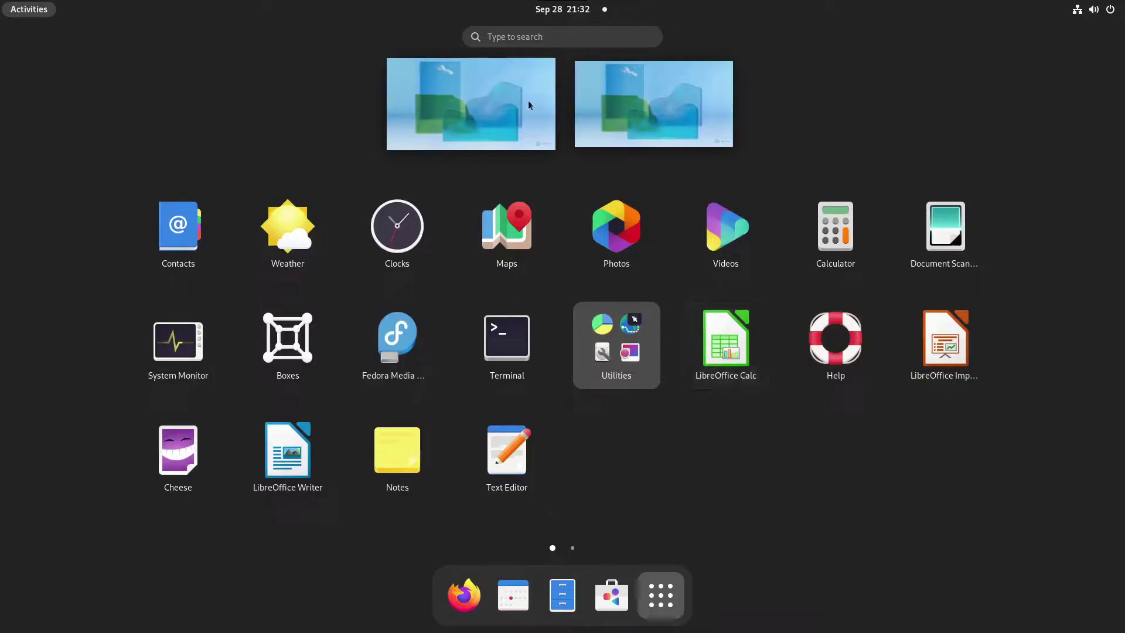
click(604, 332)
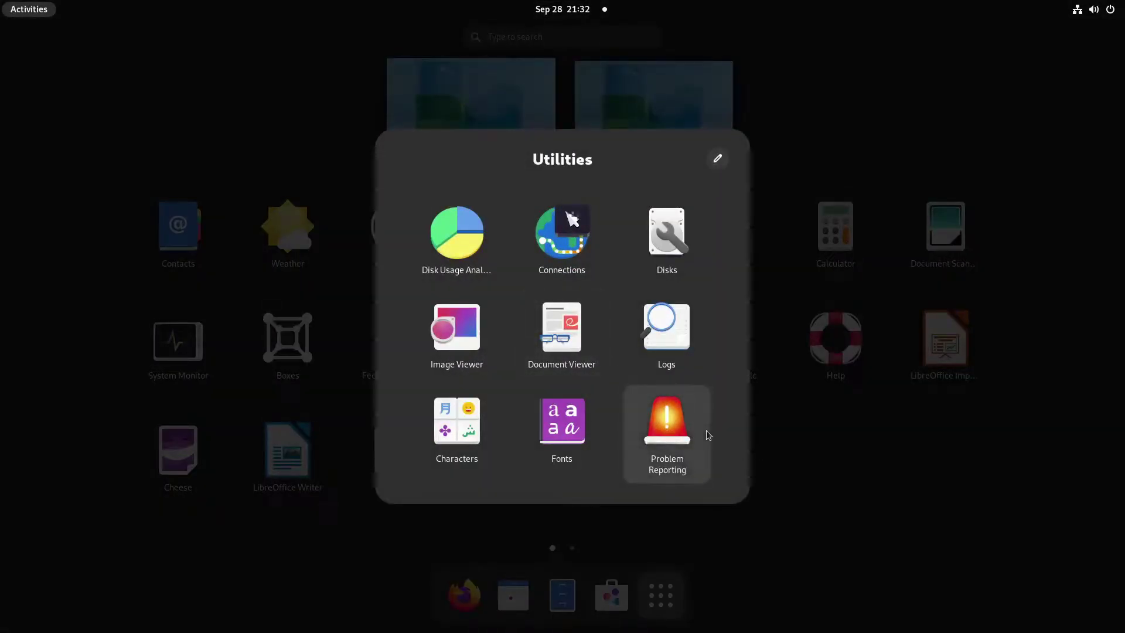
click(841, 442)
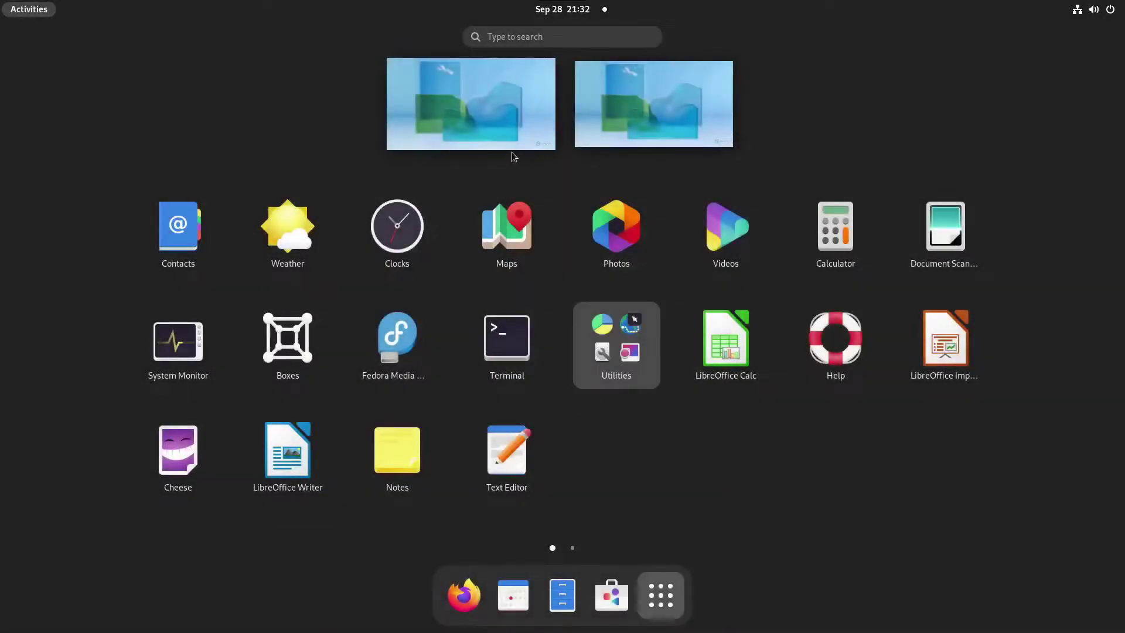
click(469, 143)
click(467, 140)
- Switch between the Activities overview and the desktop, checking the desktop context menu
click(29, 9)
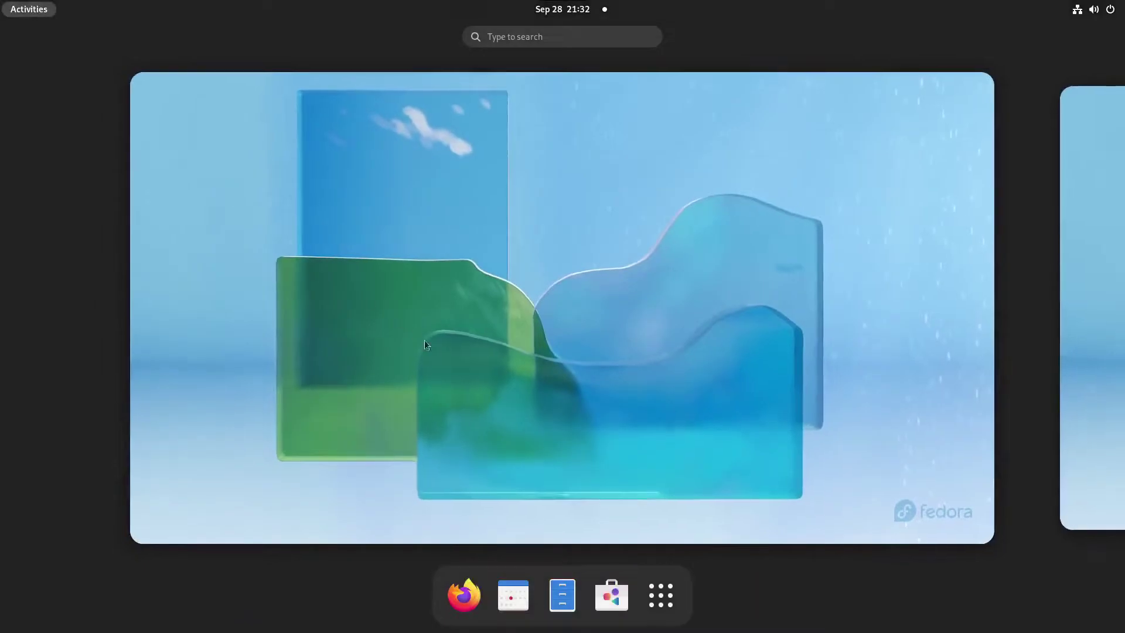
click(611, 377)
right_click(473, 250)
click(468, 202)
click(26, 7)
click(25, 5)
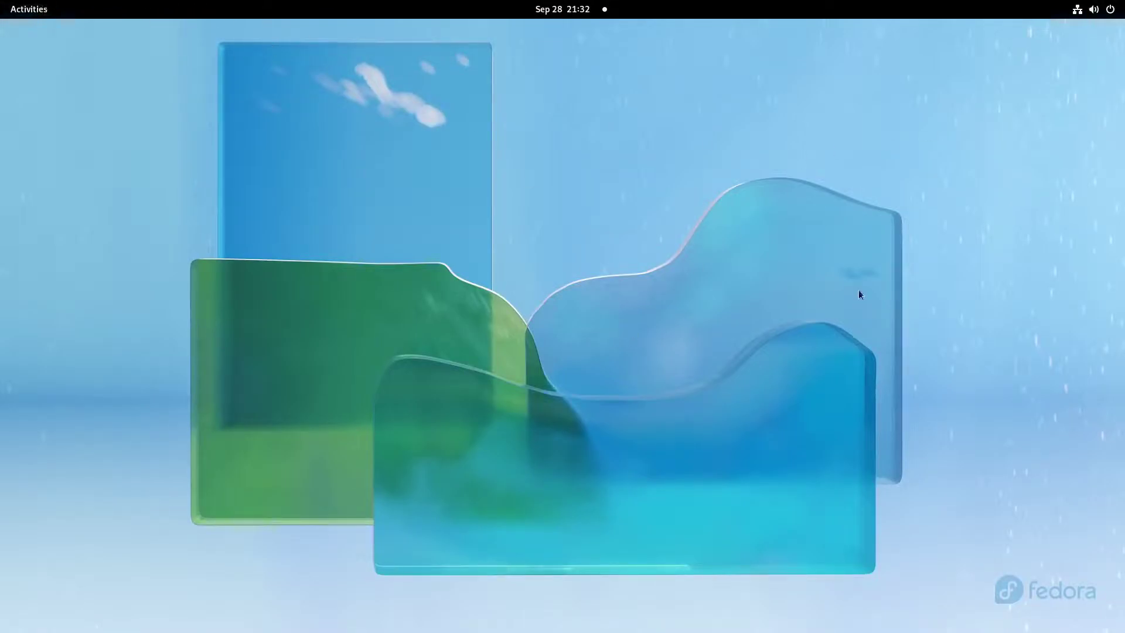
- Reopen the application grid and scroll through the installed apps
click(12, 9)
click(661, 577)
scroll(780, 412, down, 1)
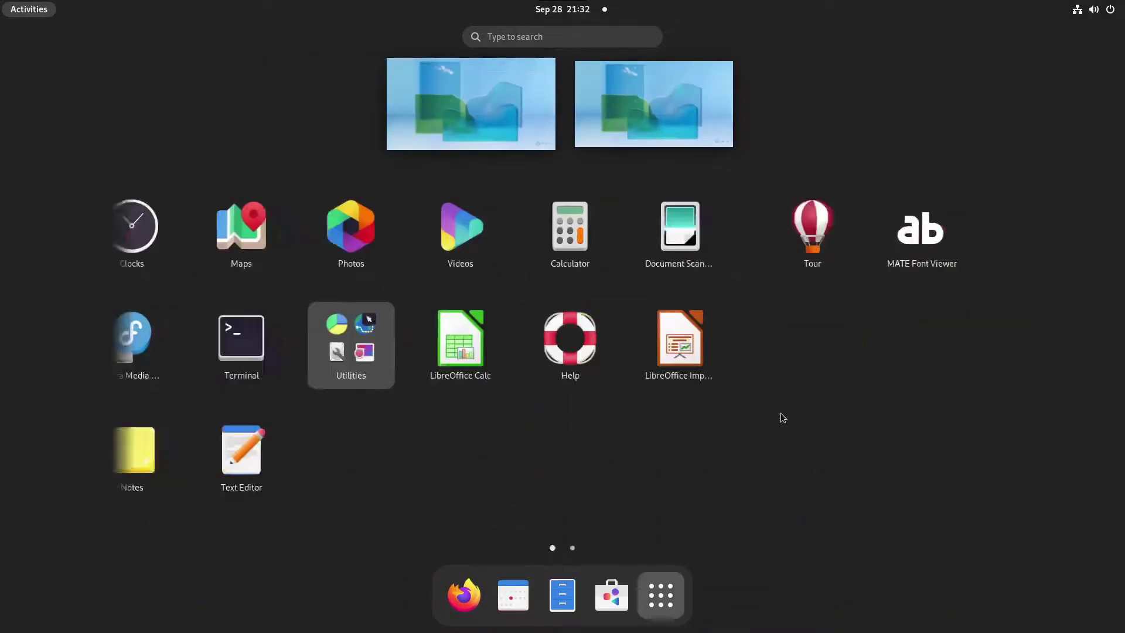
scroll(464, 334, up, 1)
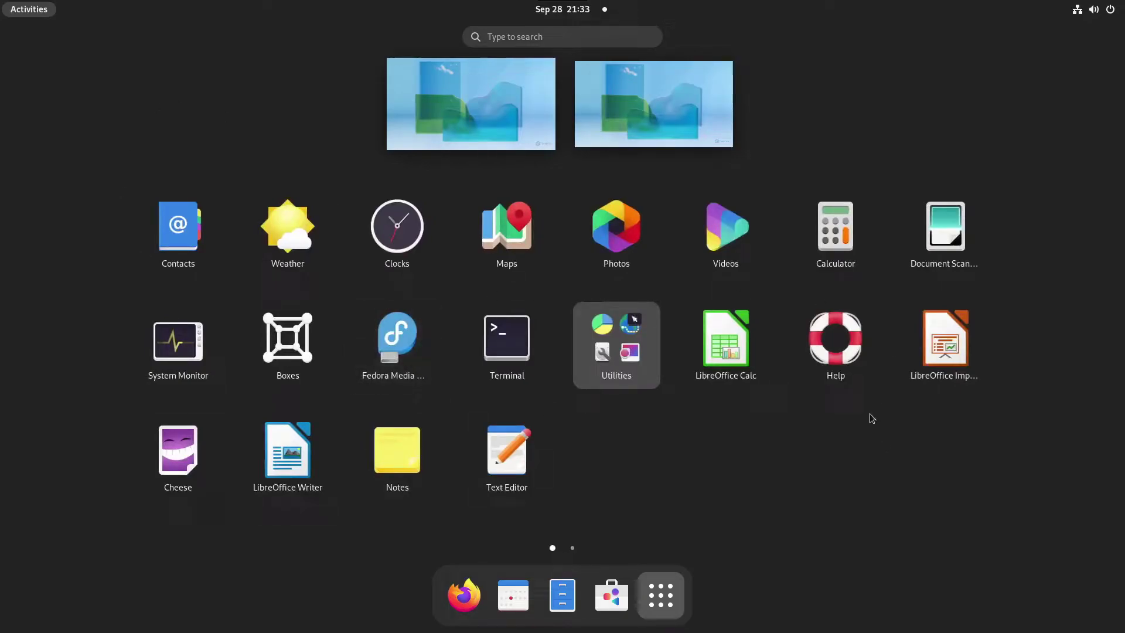
scroll(869, 413, down, 1)
scroll(870, 413, up, 1)
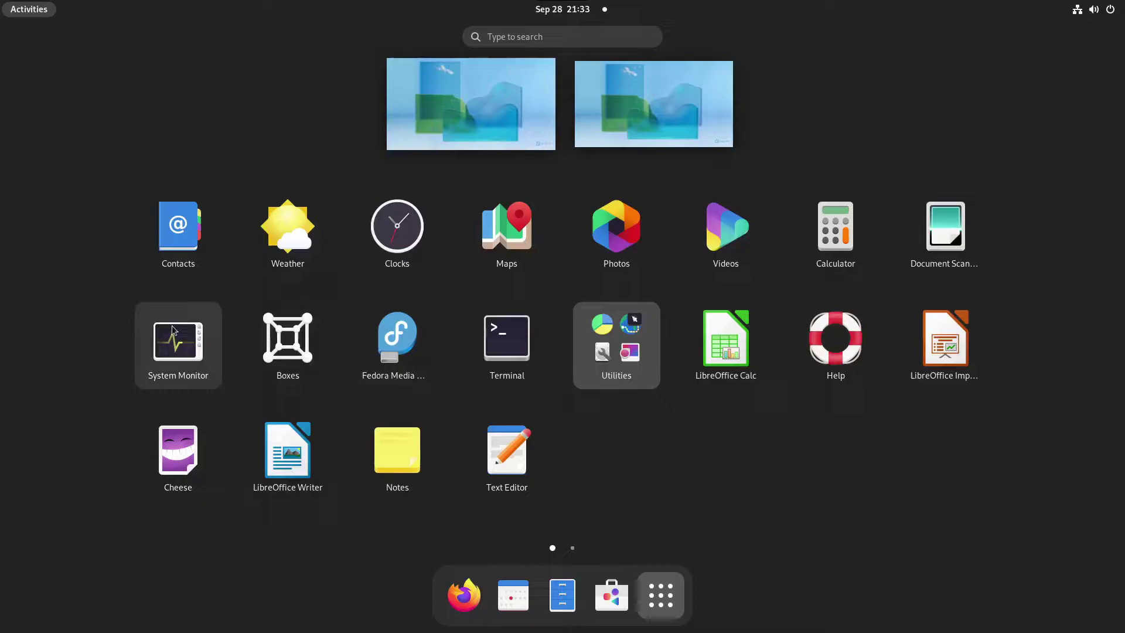
- Launch Files and move its window toward the screen centre
click(561, 604)
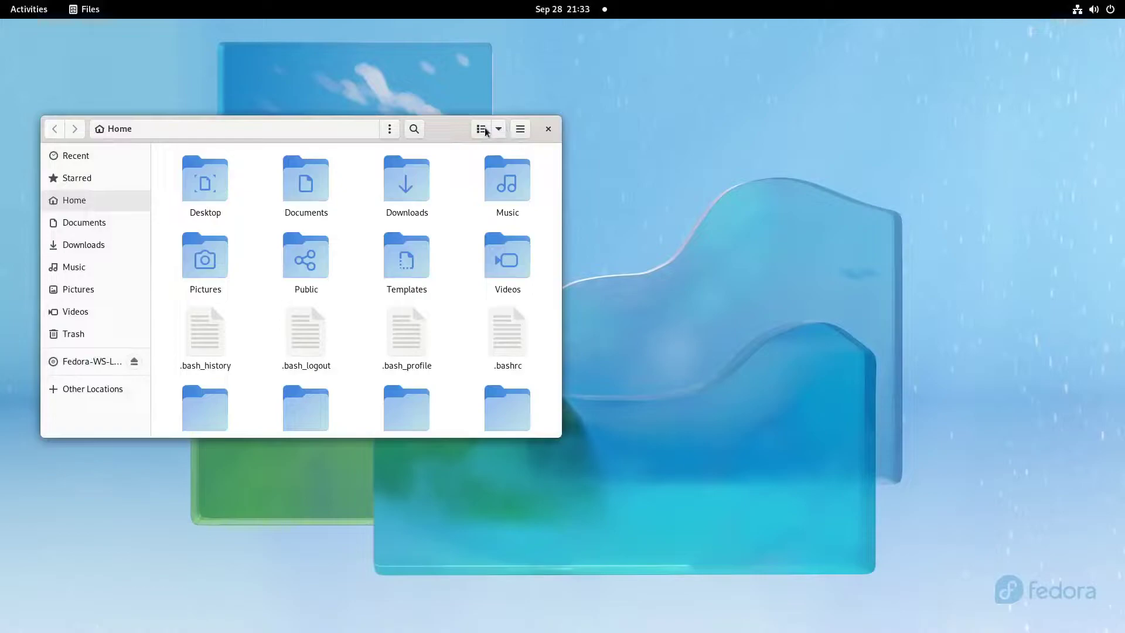
drag(454, 139, 691, 139)
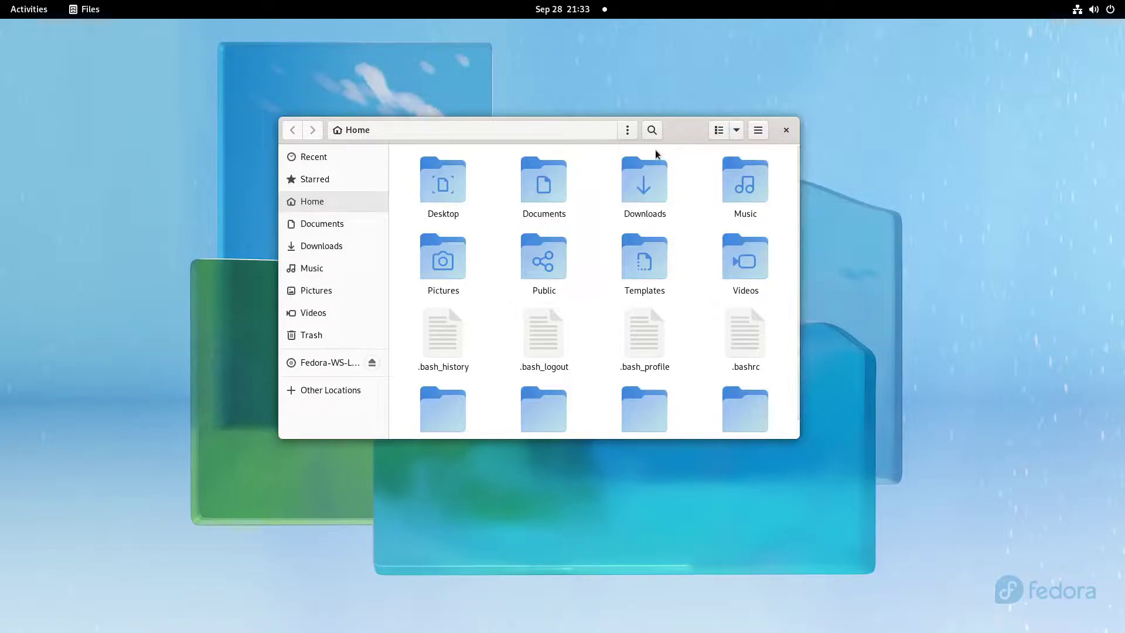
drag(688, 127, 748, 118)
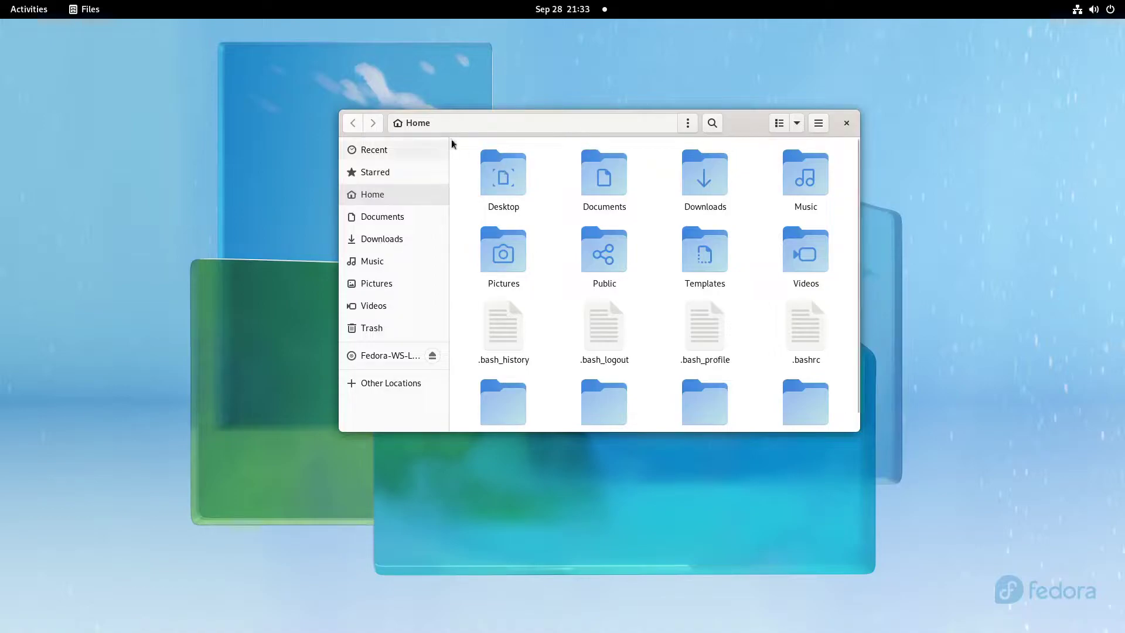
- Select the Home folders: all at once, then Videos, Music, Downloads, Templates, Public, Documents, Desktop and Pictures
drag(461, 146, 841, 410)
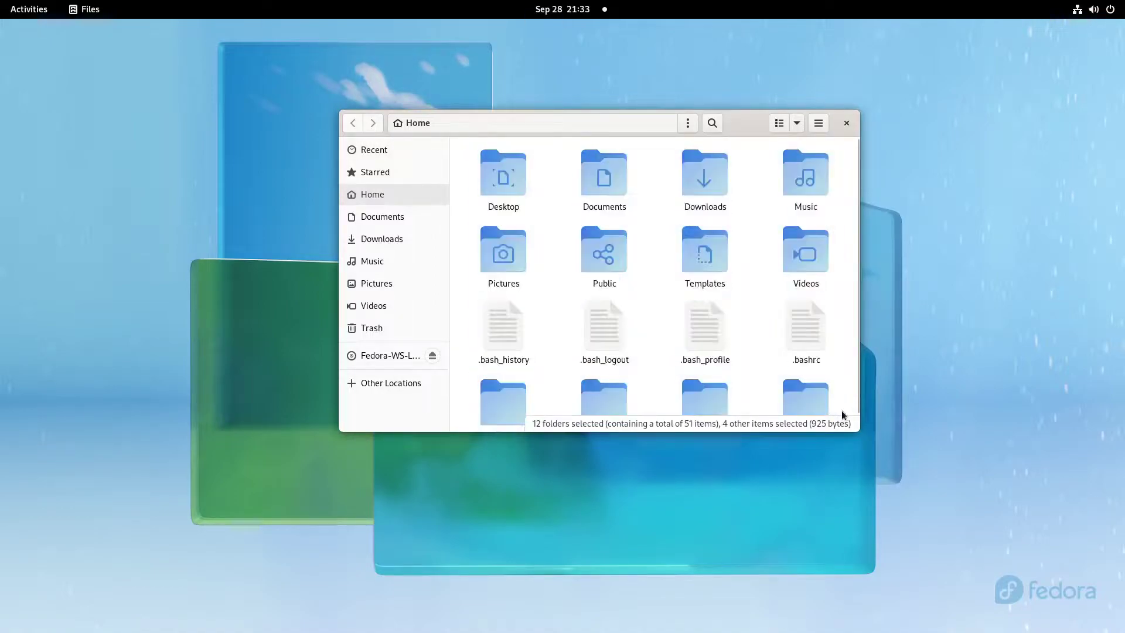
click(805, 251)
click(806, 175)
click(703, 185)
click(704, 255)
click(606, 257)
click(604, 179)
click(511, 197)
click(527, 258)
click(555, 246)
- Select the .config folder and Downloads, then select every item in Home
scroll(600, 317, down, 1)
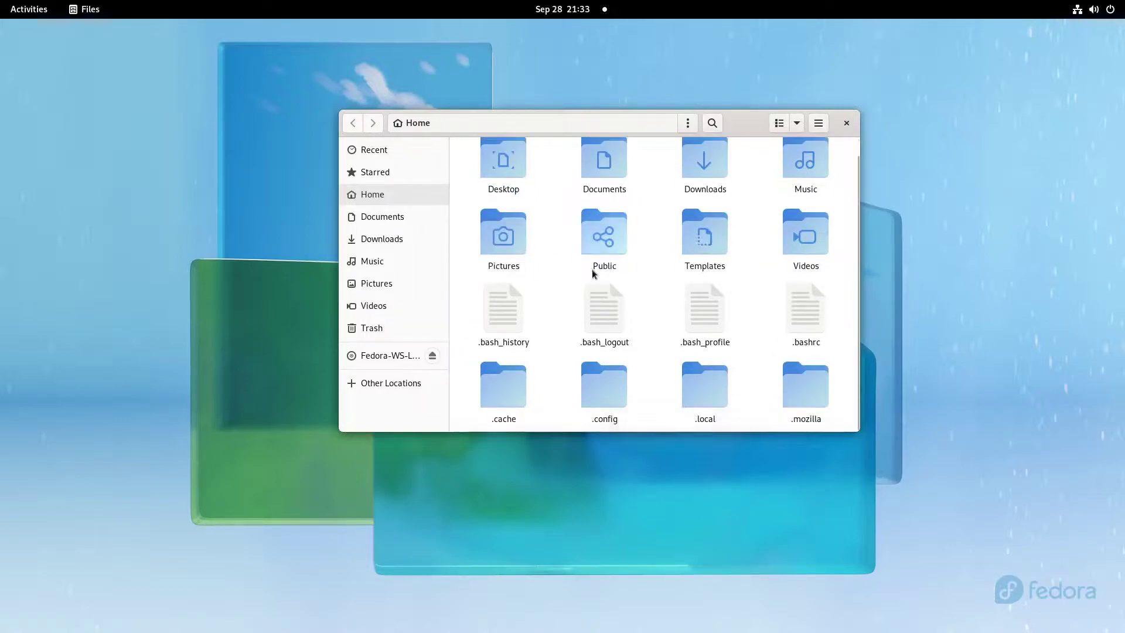
click(603, 387)
scroll(635, 356, up, 1)
click(638, 293)
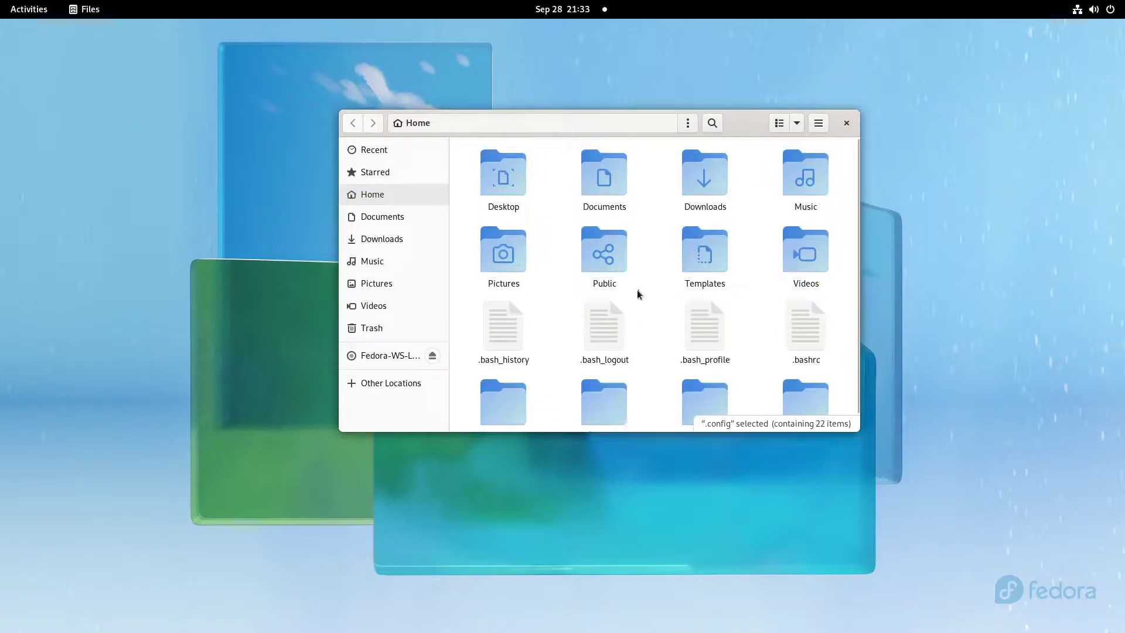
click(694, 190)
click(537, 181)
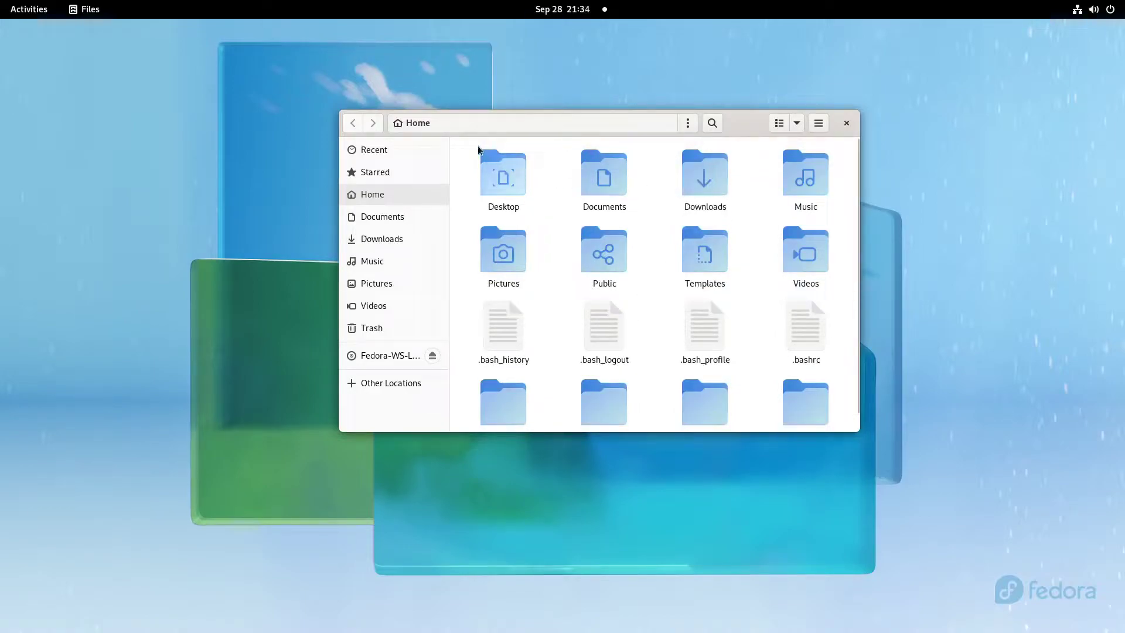
drag(476, 150, 841, 380)
- Hide the hidden dotfiles with Ctrl+H and step through selecting the remaining folders
key(ctrl+h)
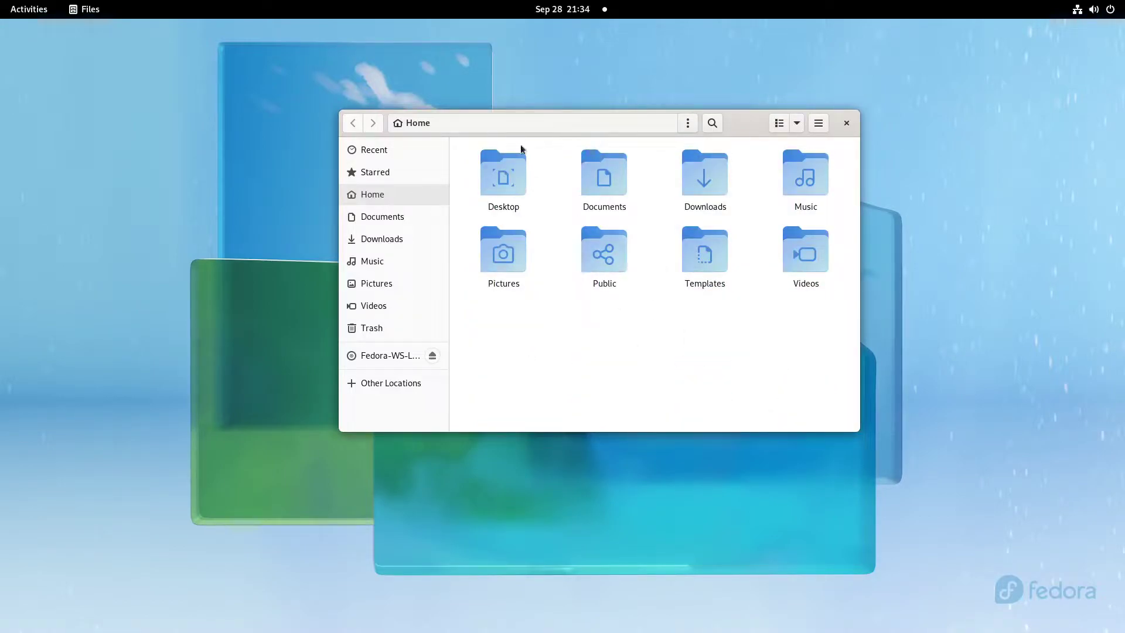
click(513, 180)
click(542, 178)
click(511, 190)
key(Right)
key(Right)
key(Right)
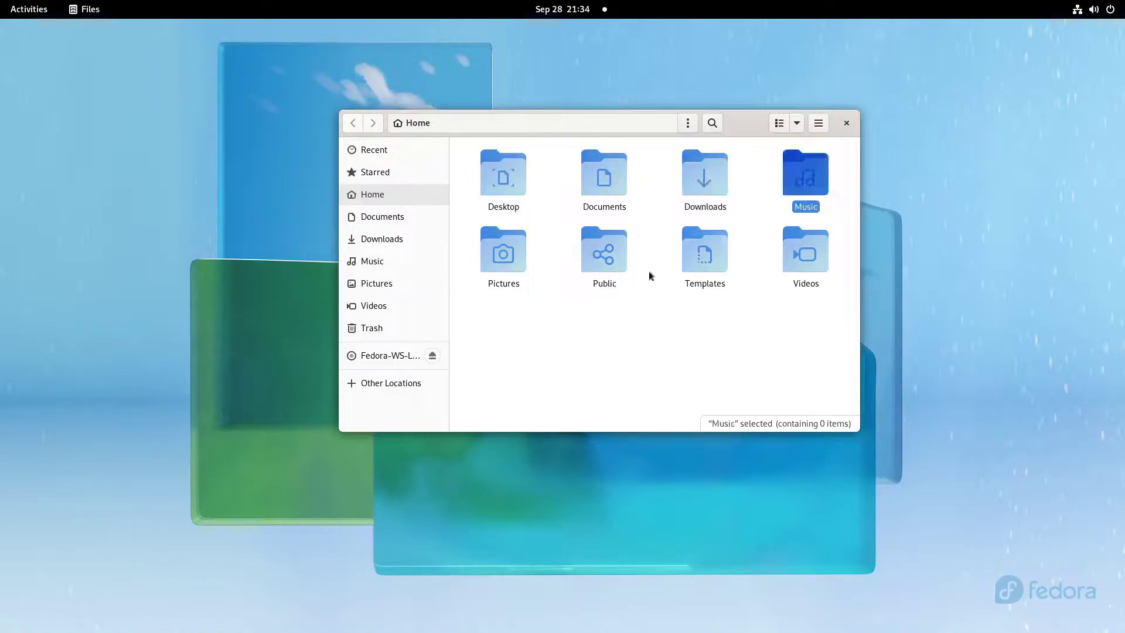
click(549, 278)
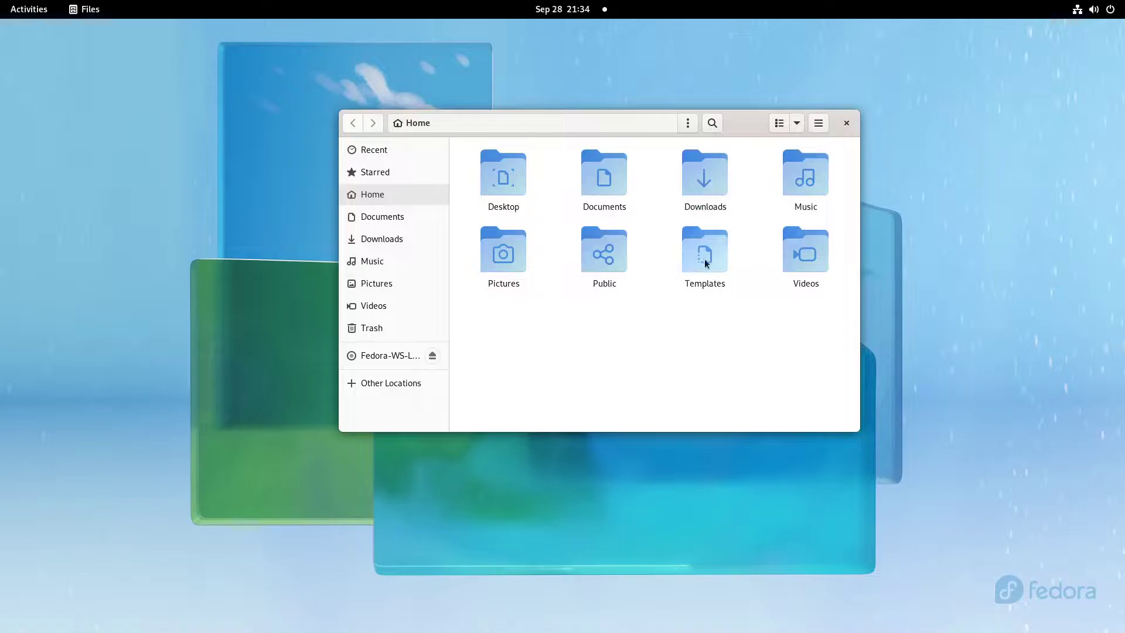
- Open the empty Templates folder and look at its background context menu
double_click(704, 258)
right_click(651, 194)
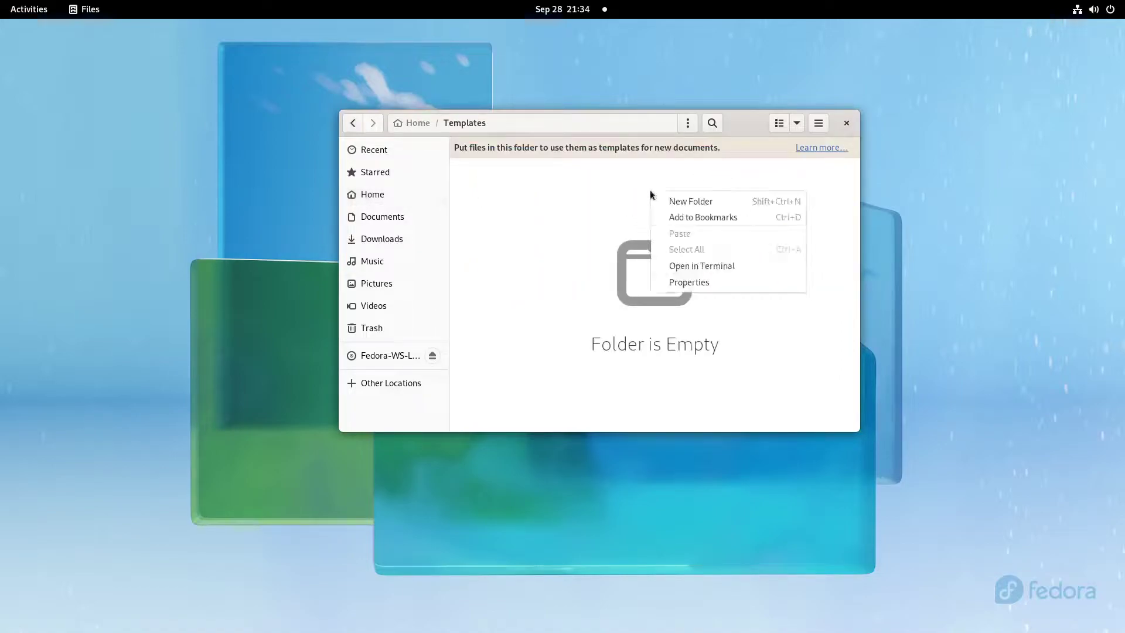
click(498, 178)
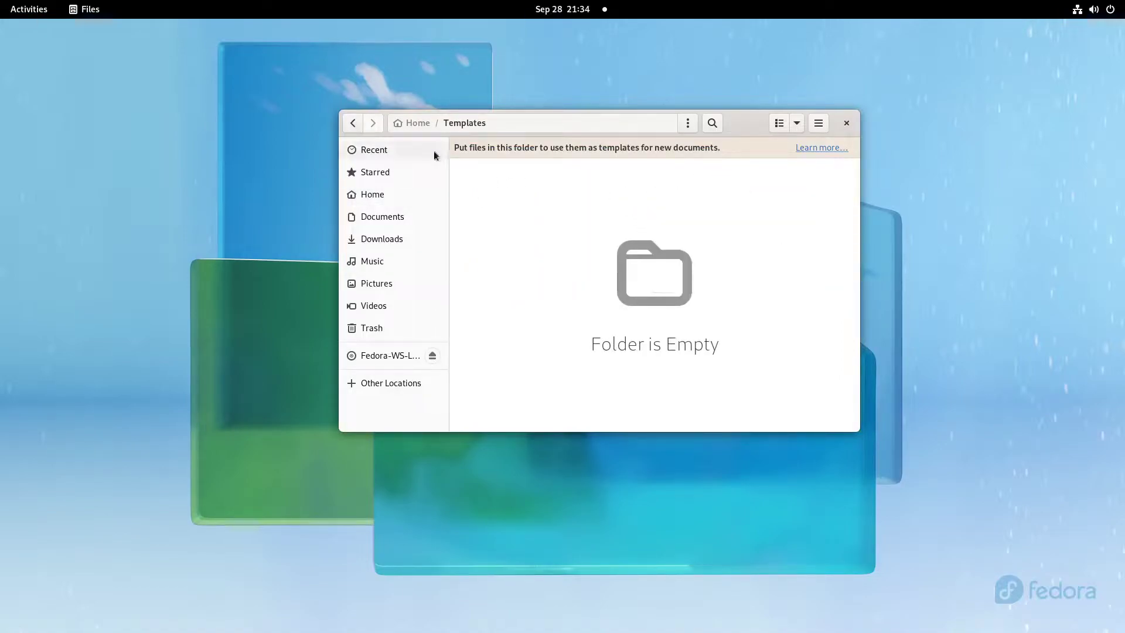
right_click(625, 210)
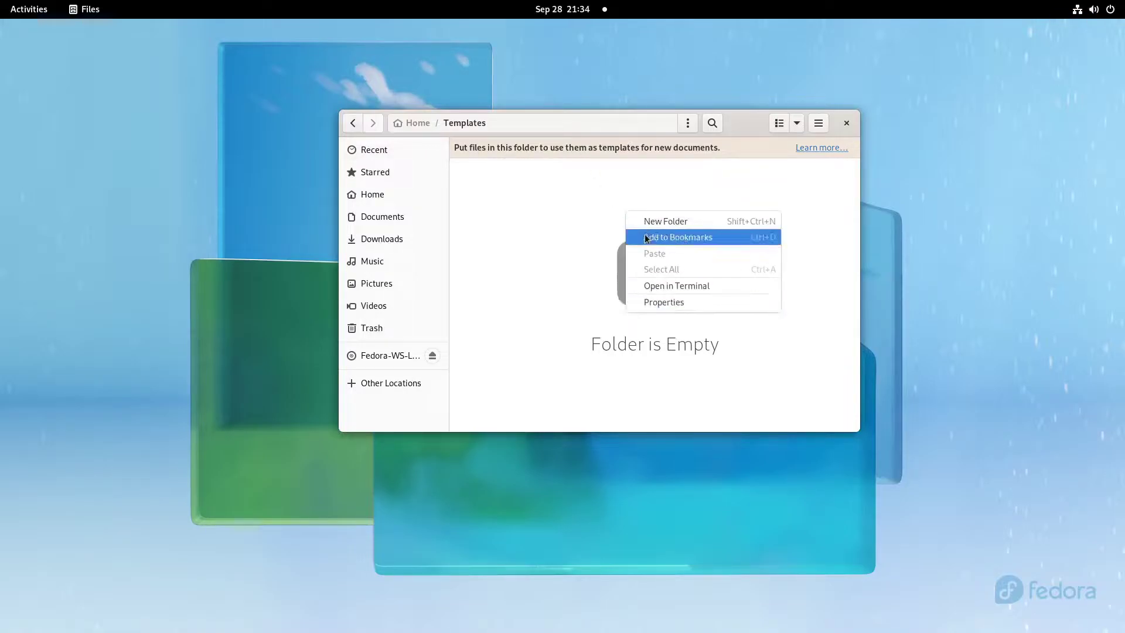
click(610, 244)
right_click(541, 305)
click(533, 247)
key(super)
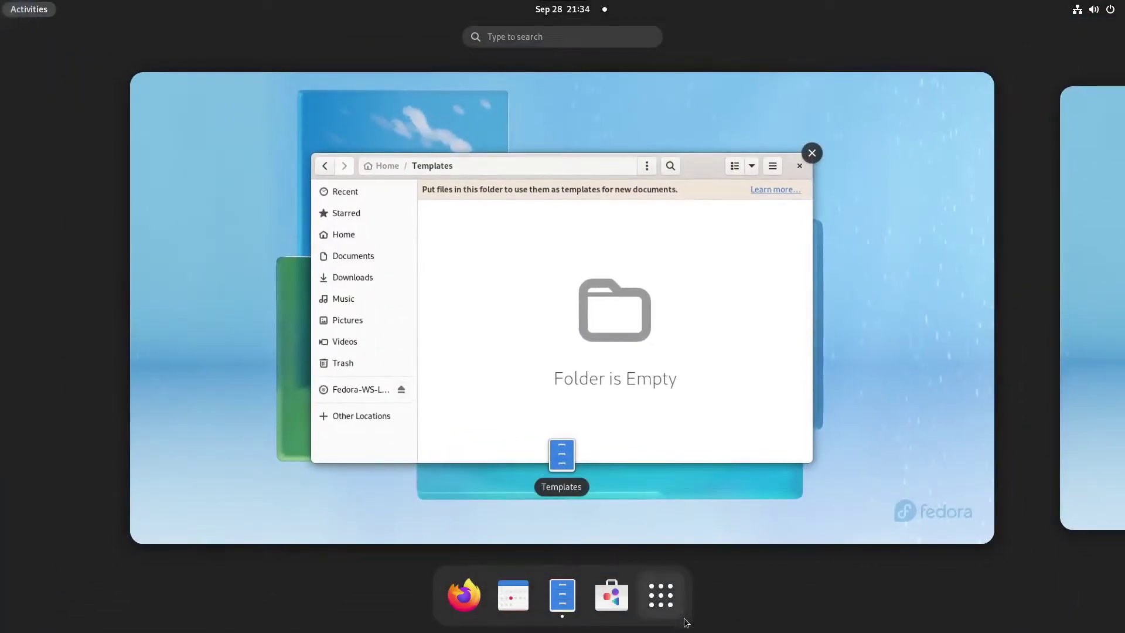
- Launch Text Editor from the app grid and centre its window
click(683, 618)
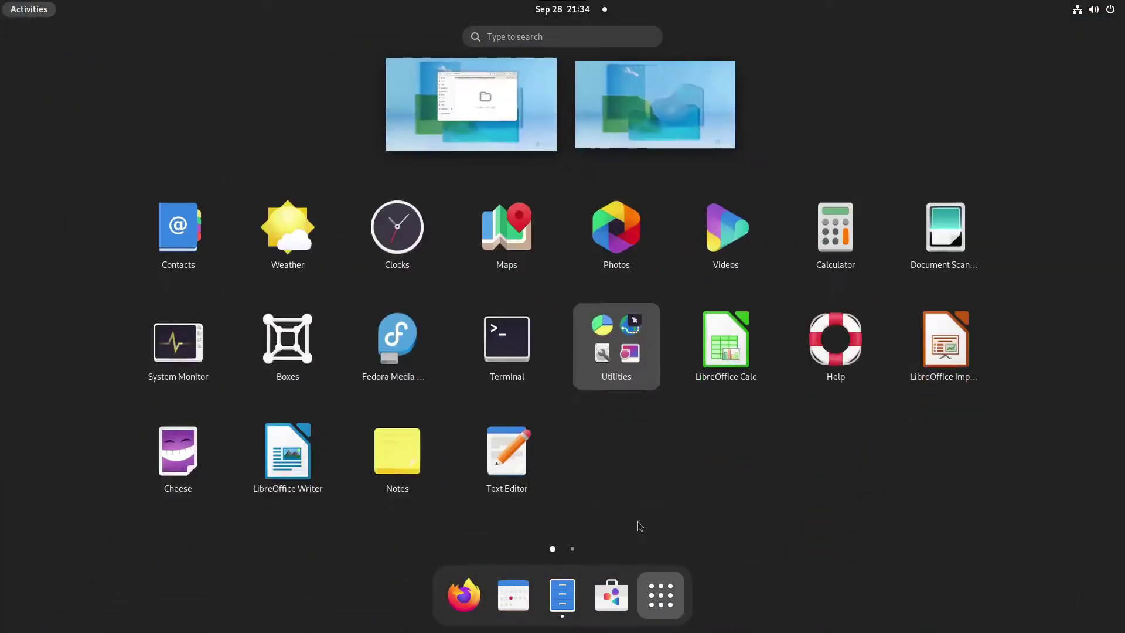
click(502, 466)
drag(212, 40, 560, 261)
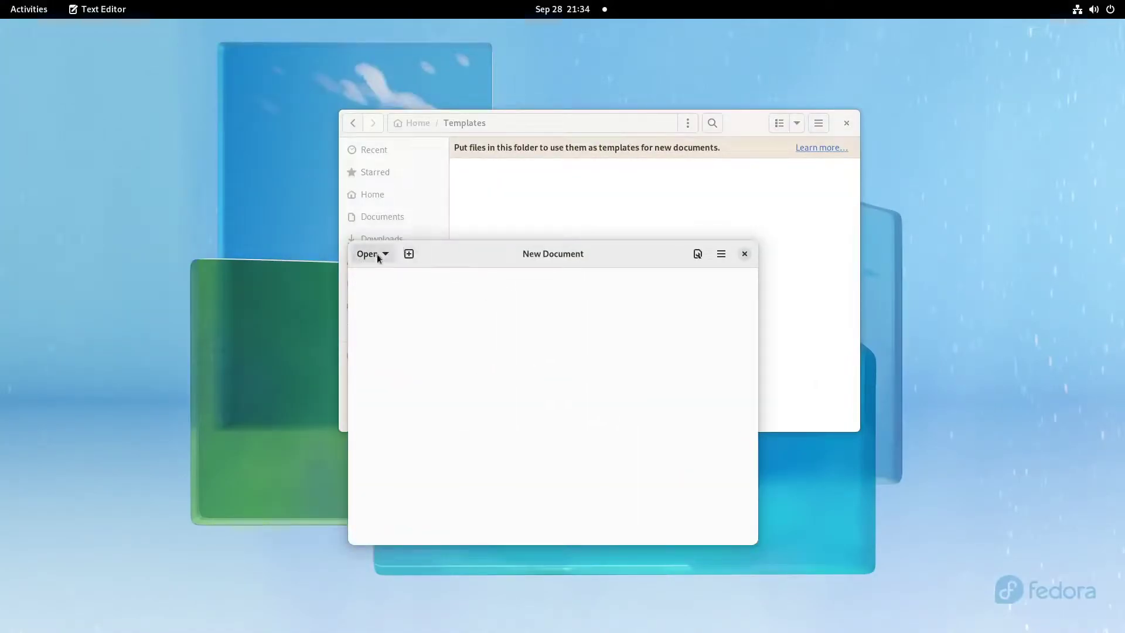
click(377, 254)
click(491, 252)
- Save the blank document as Template.txt in the Templates folder
click(719, 252)
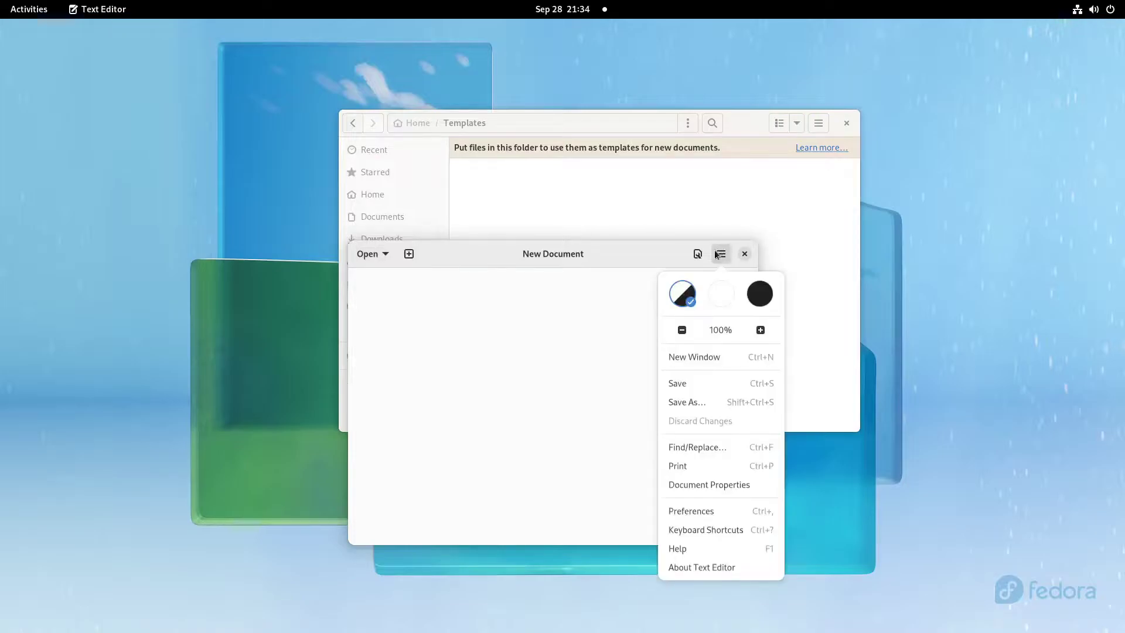
click(722, 403)
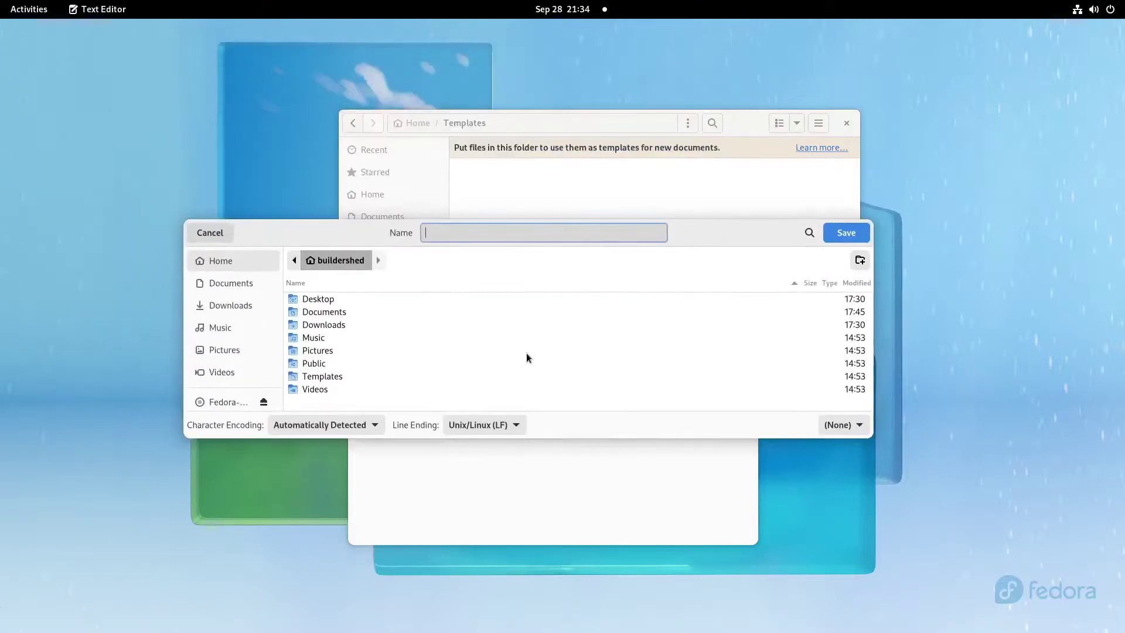
double_click(354, 377)
click(547, 237)
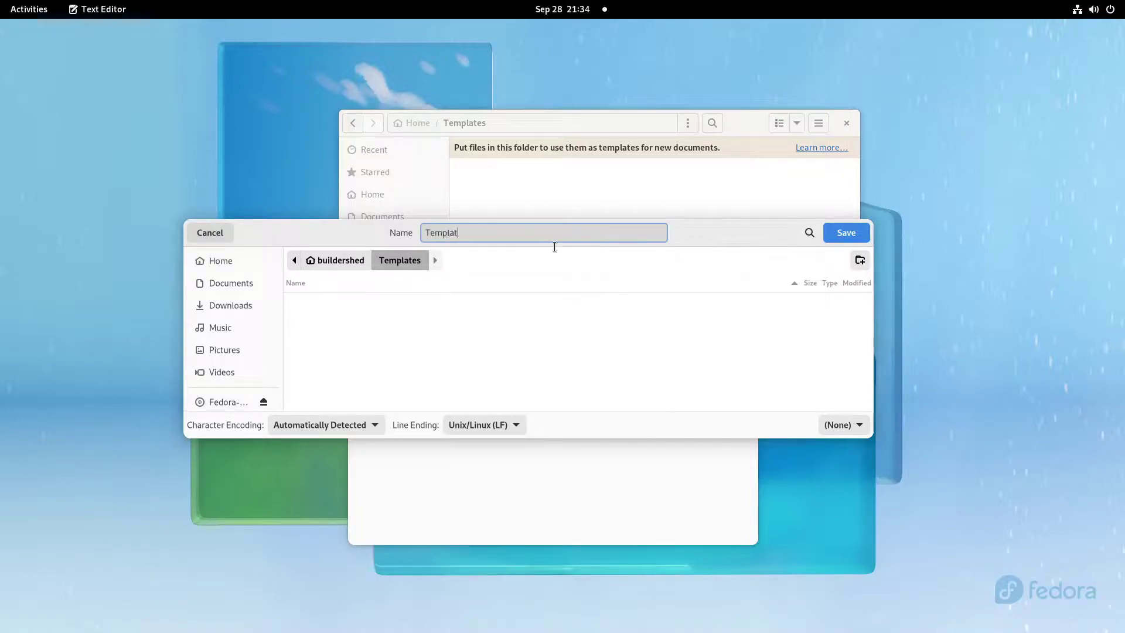
key(Return)
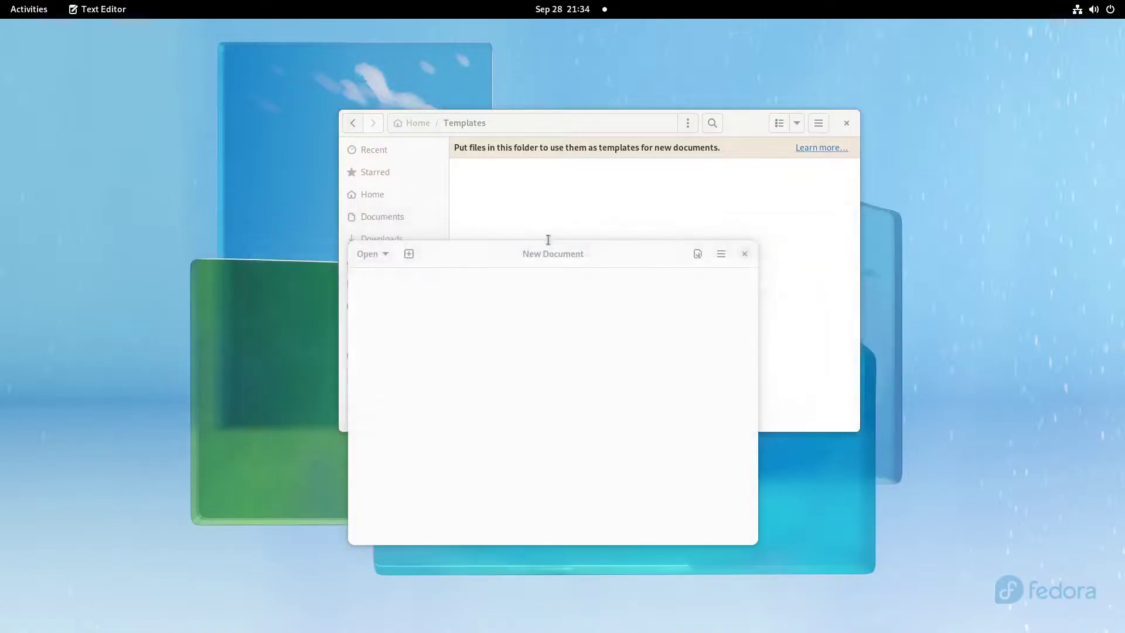
- Close the editor, create a document from the template in Home, then delete that Template.txt
click(743, 254)
click(352, 123)
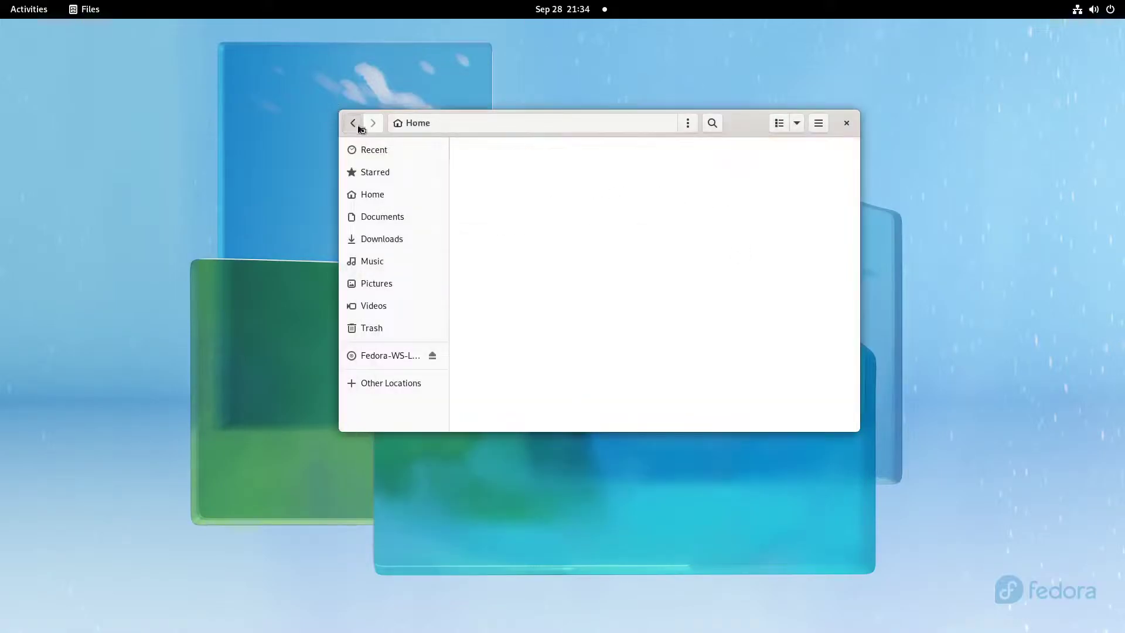
right_click(598, 335)
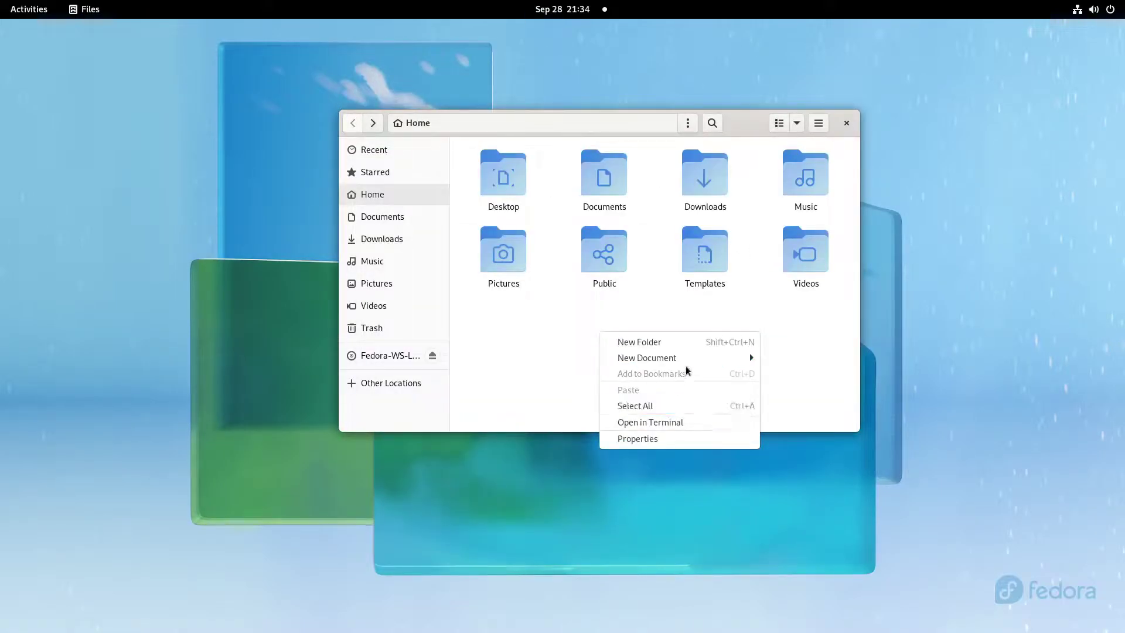
mouse_move(705, 365)
click(803, 363)
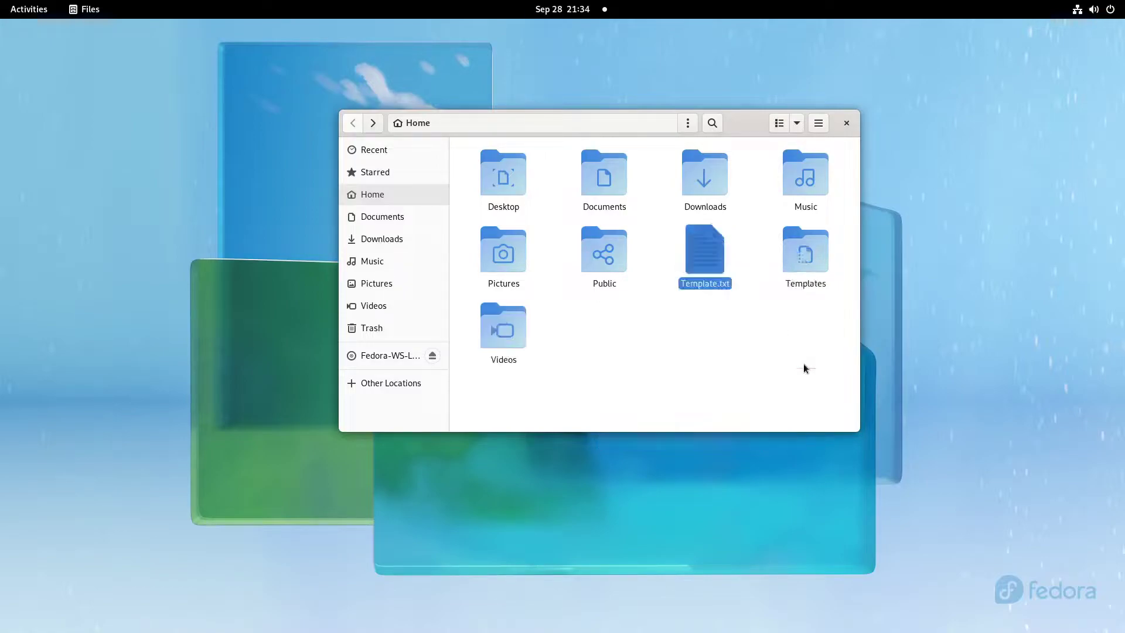
right_click(700, 248)
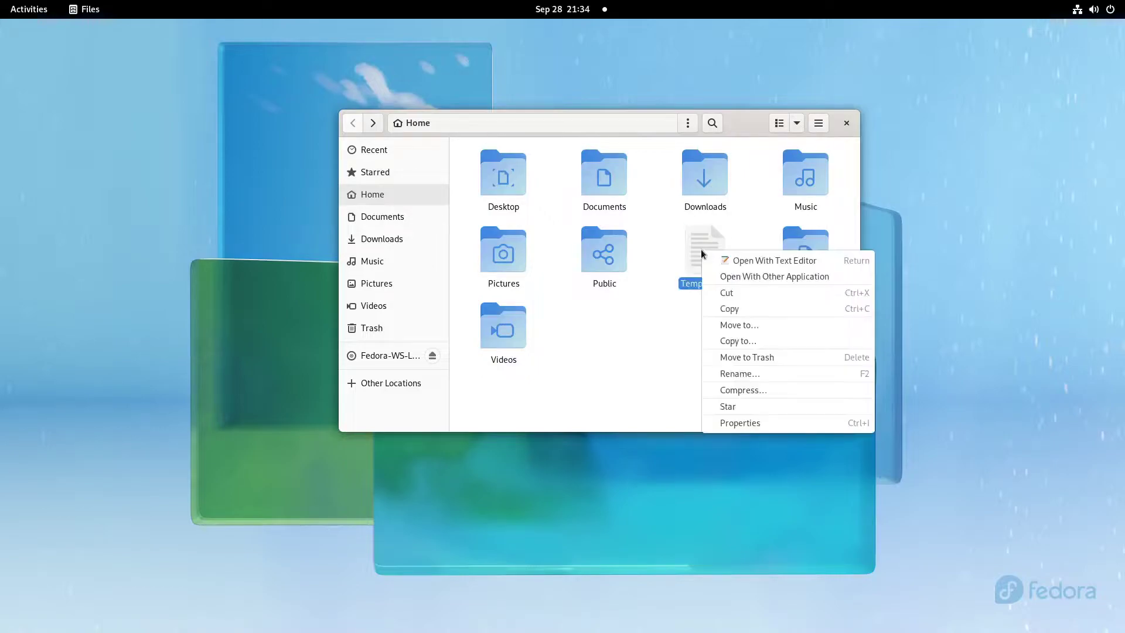
click(667, 354)
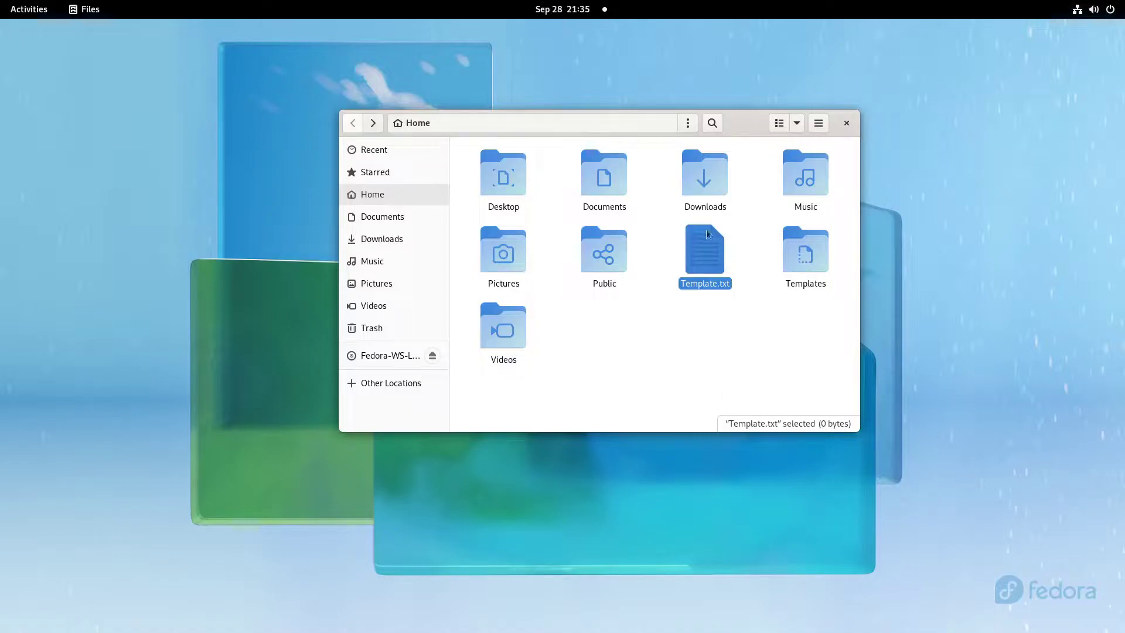
key(Delete)
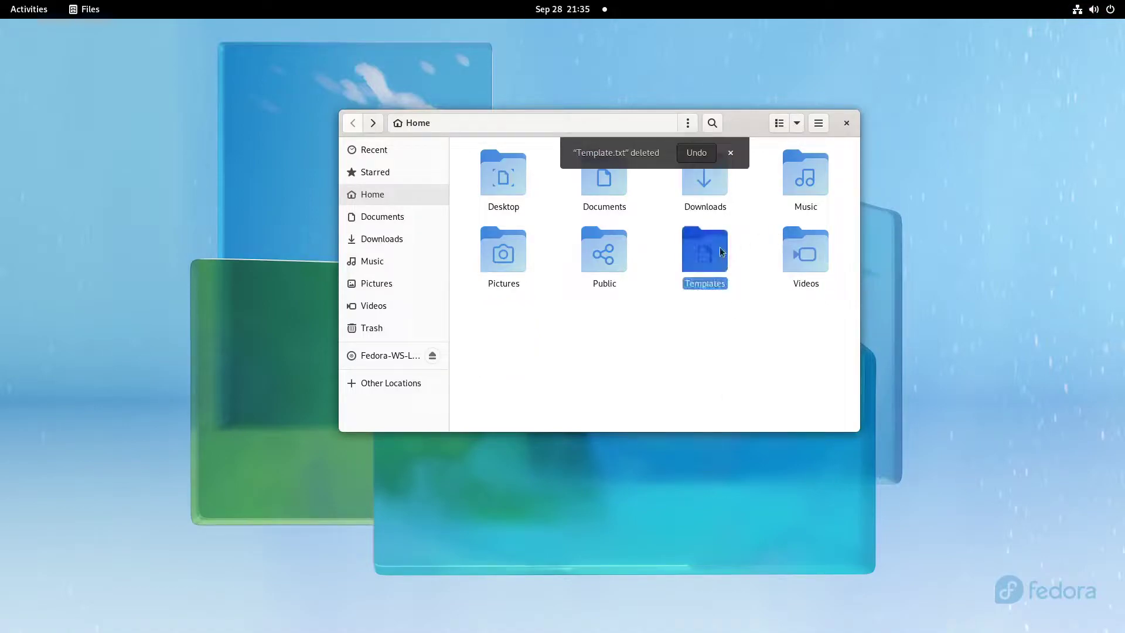
- Rename the template file in Templates to New Text.txt
double_click(700, 249)
right_click(502, 187)
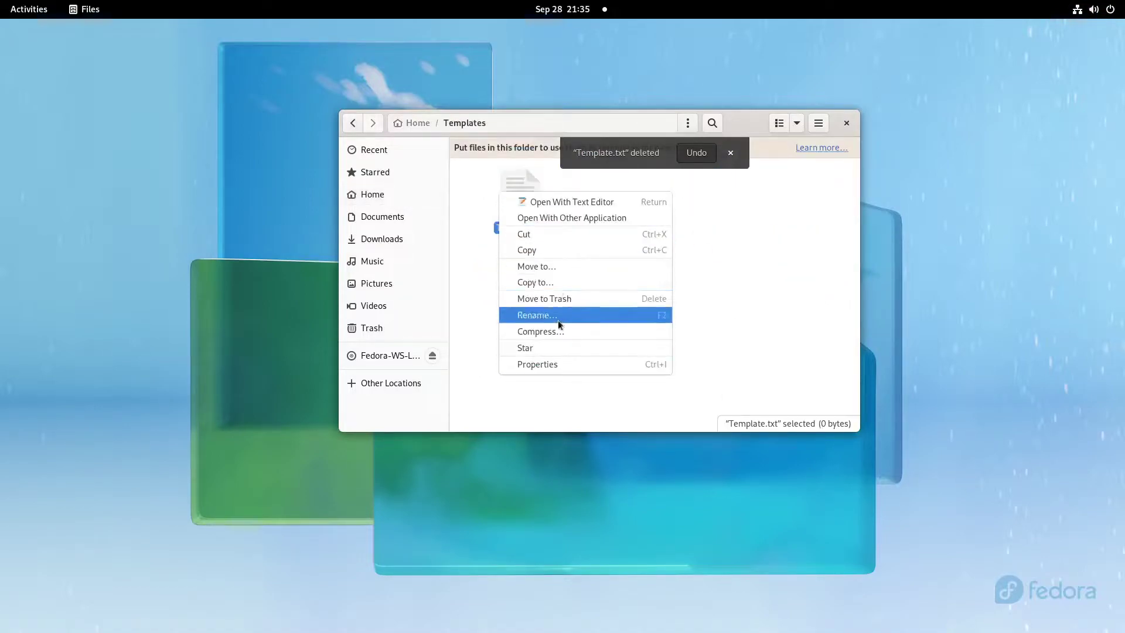
click(541, 314)
text(New Text)
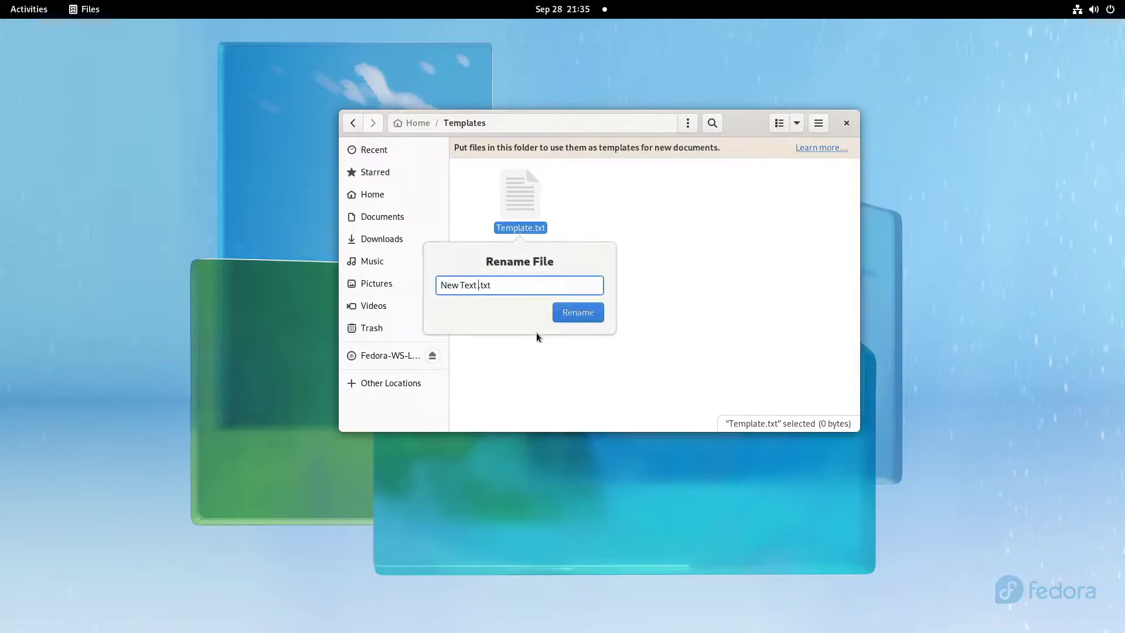
key(Return)
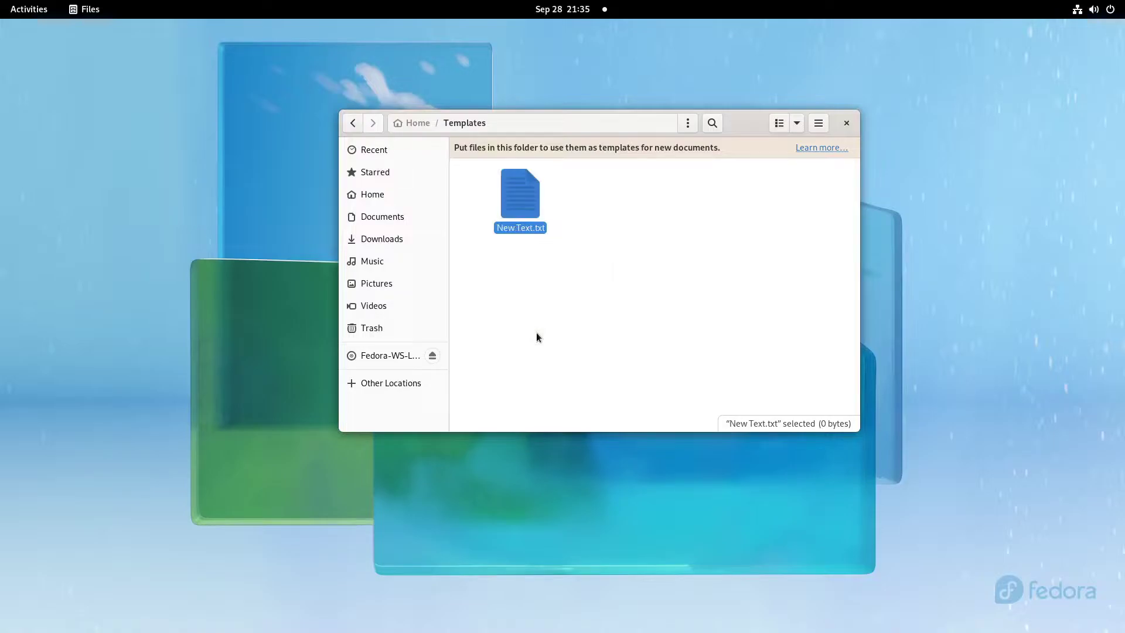
- Create a New Text document in the Desktop folder from the template, then delete it
click(412, 125)
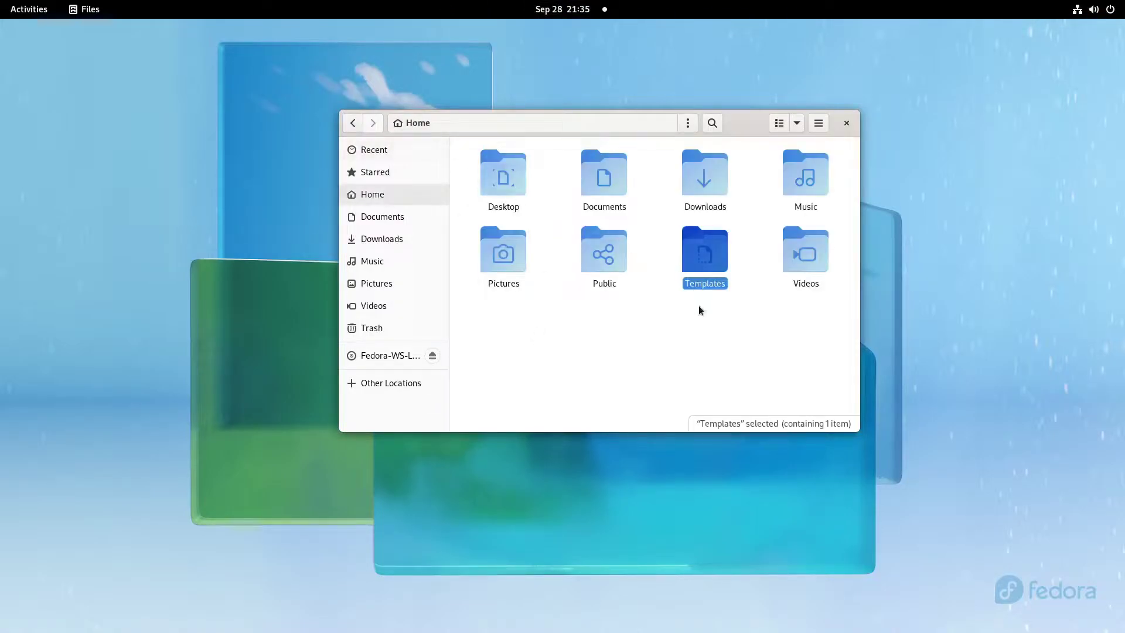
double_click(516, 175)
right_click(579, 275)
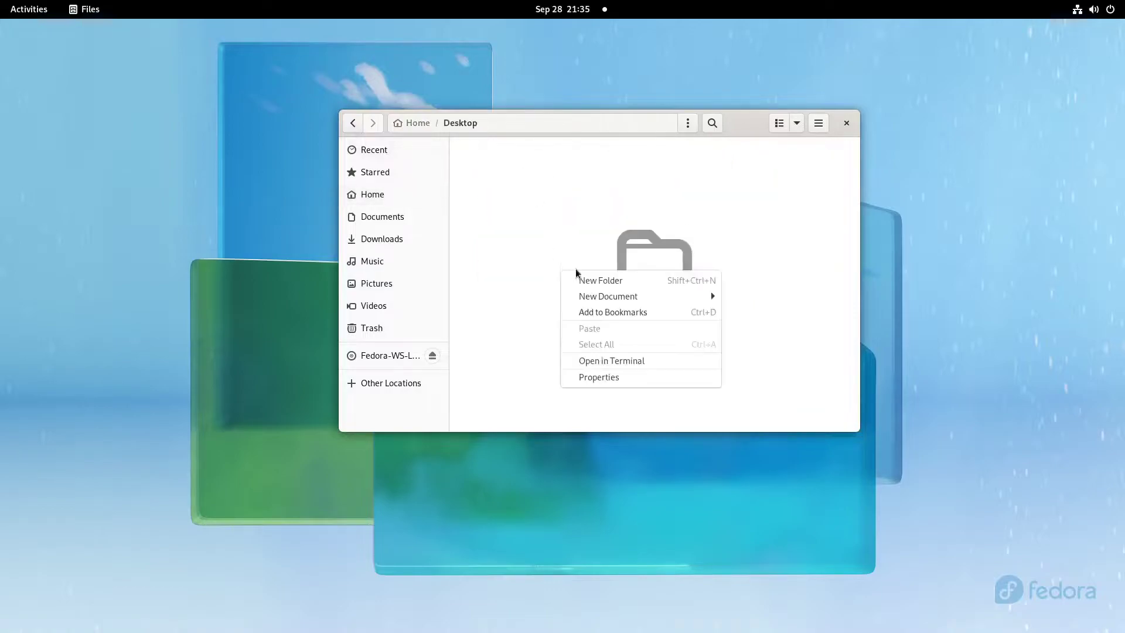
mouse_move(683, 297)
click(774, 296)
click(540, 332)
click(503, 177)
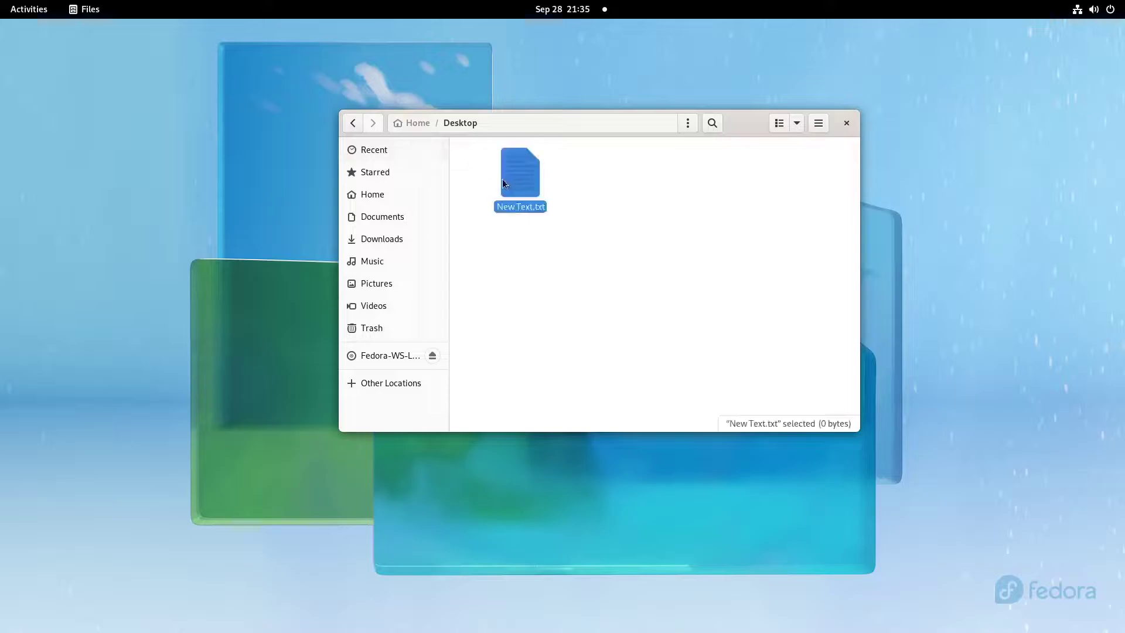
key(Delete)
- Return to Home and open the empty Downloads folder
click(421, 128)
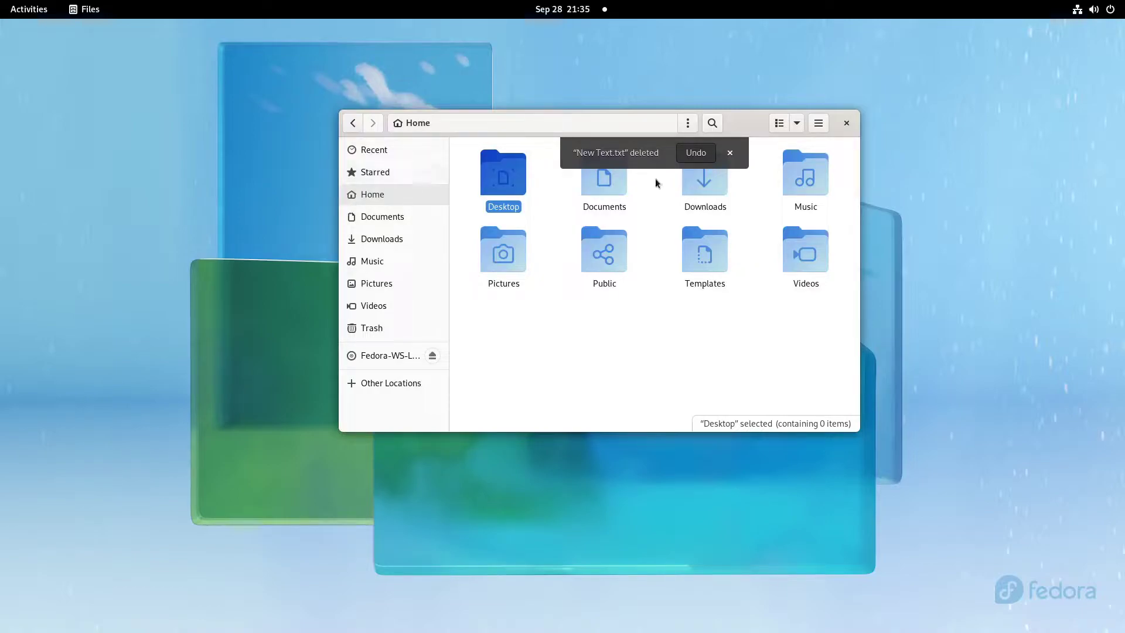
click(660, 370)
double_click(715, 169)
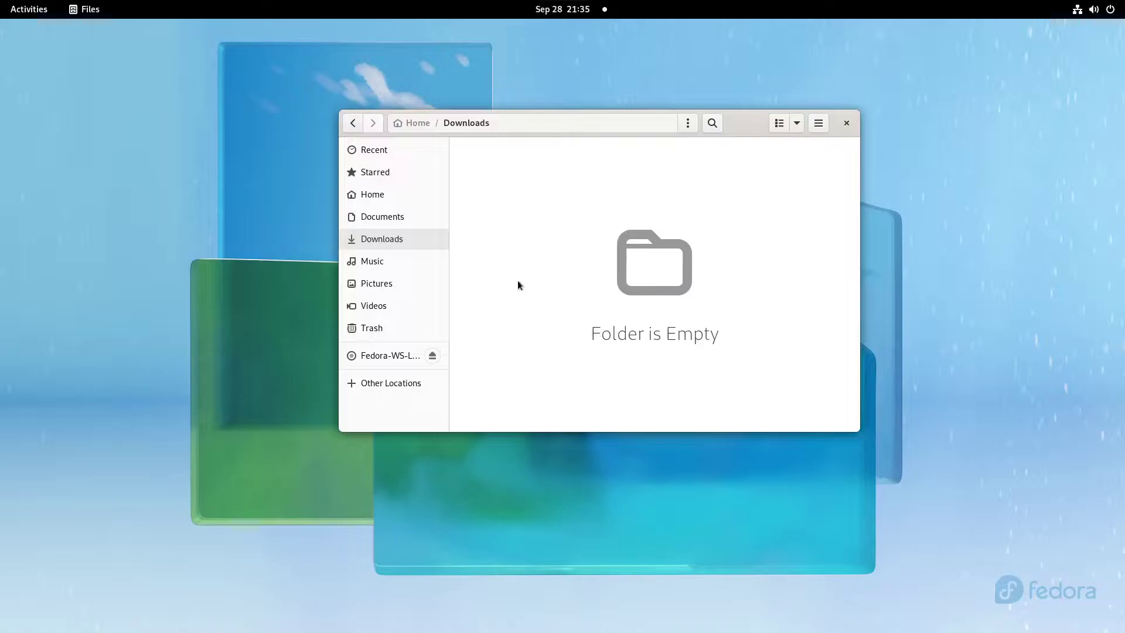
- Create a new folder named TestFolder in the Home folder and drag it aside
click(408, 124)
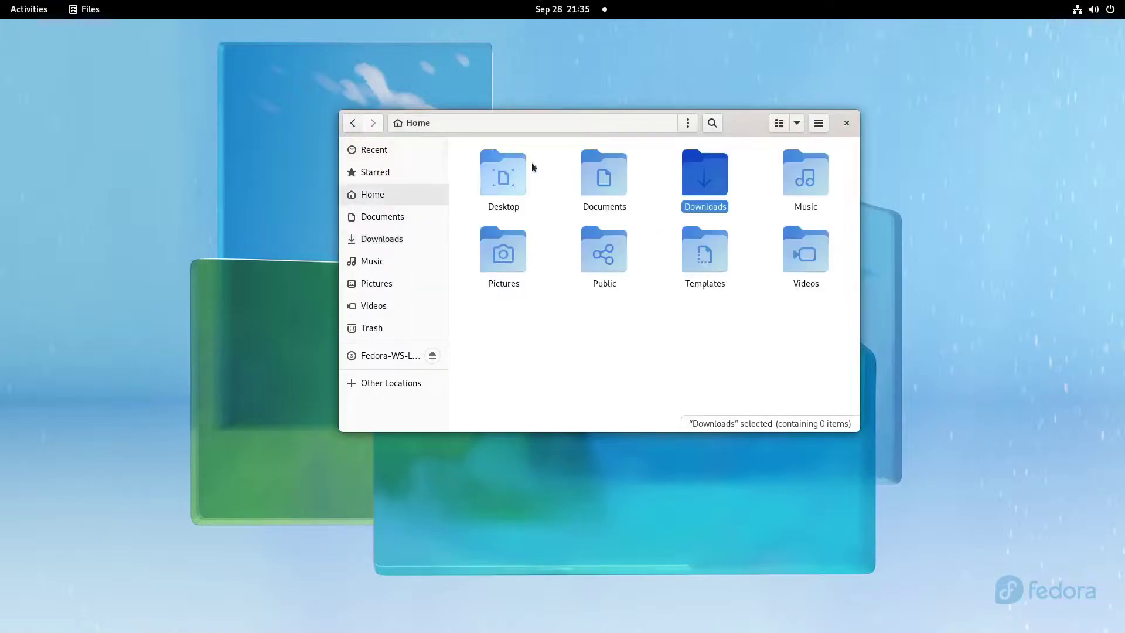
click(543, 409)
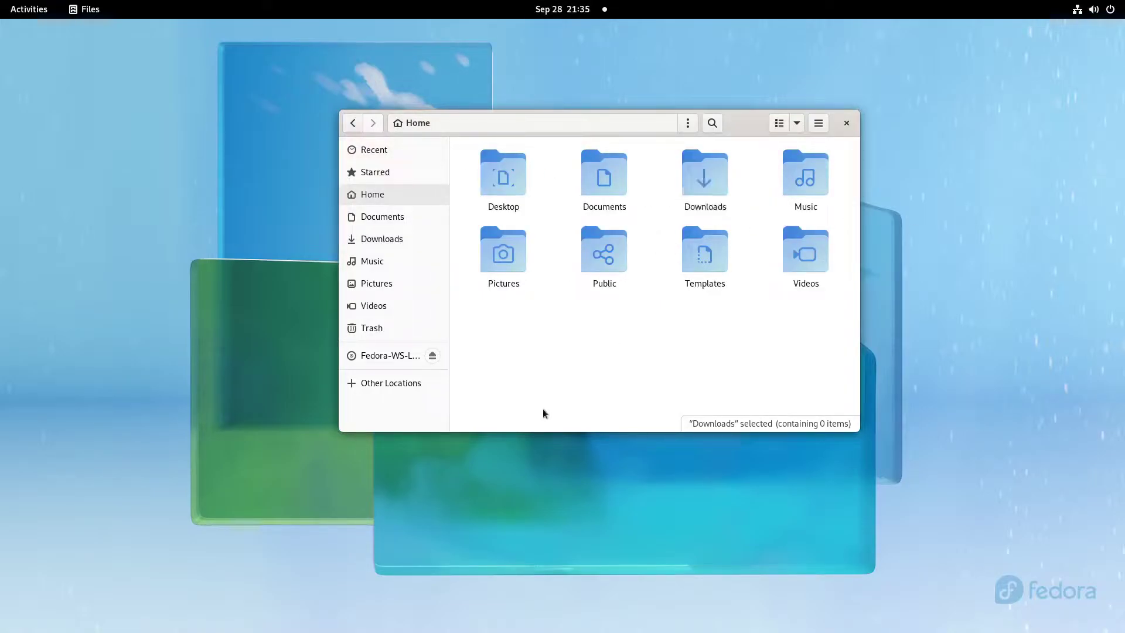
right_click(561, 335)
click(604, 348)
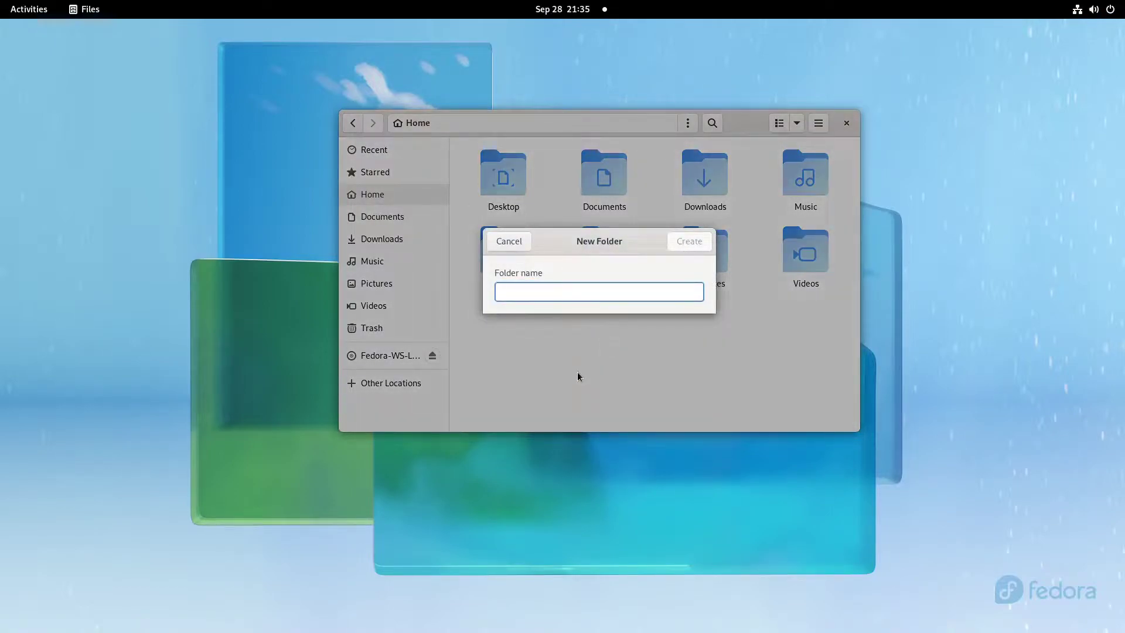
text(TestFolder)
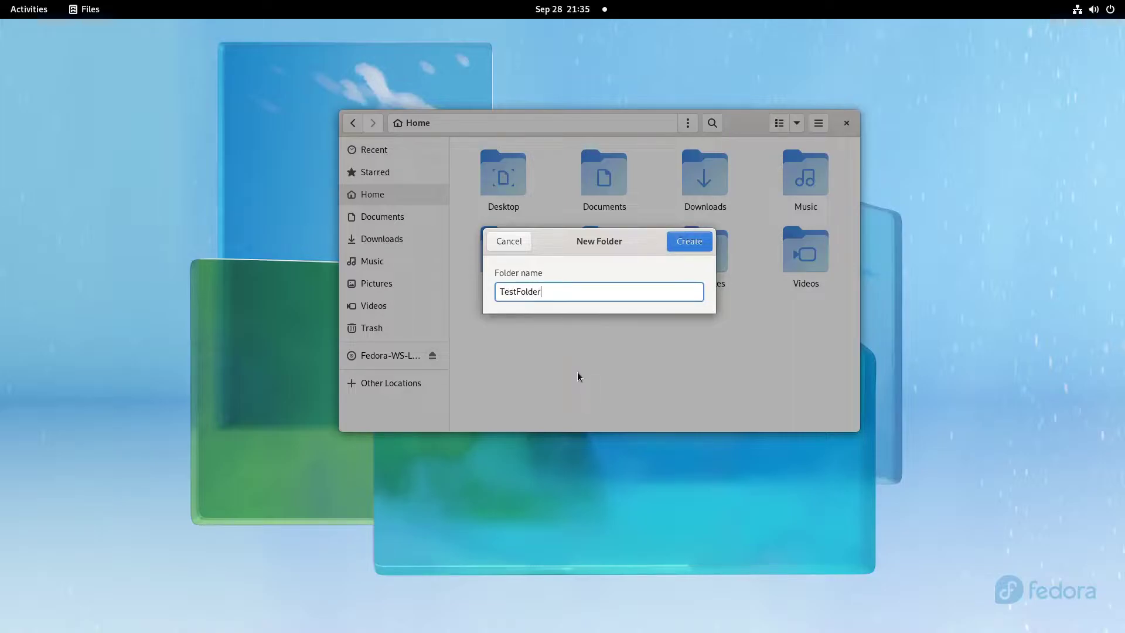
key(Return)
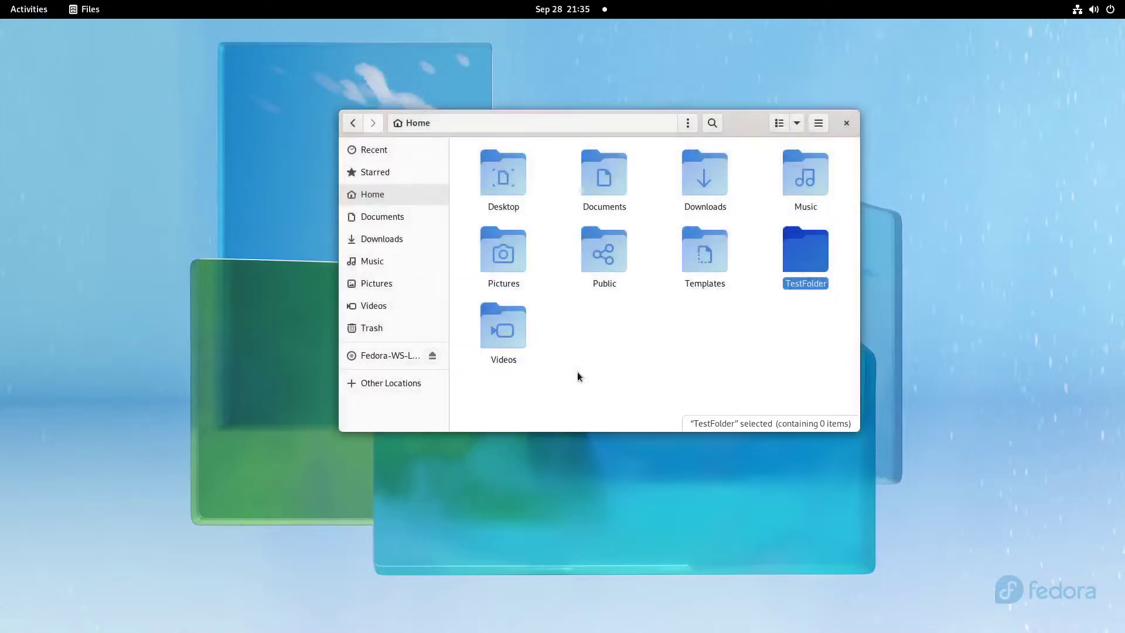
click(785, 366)
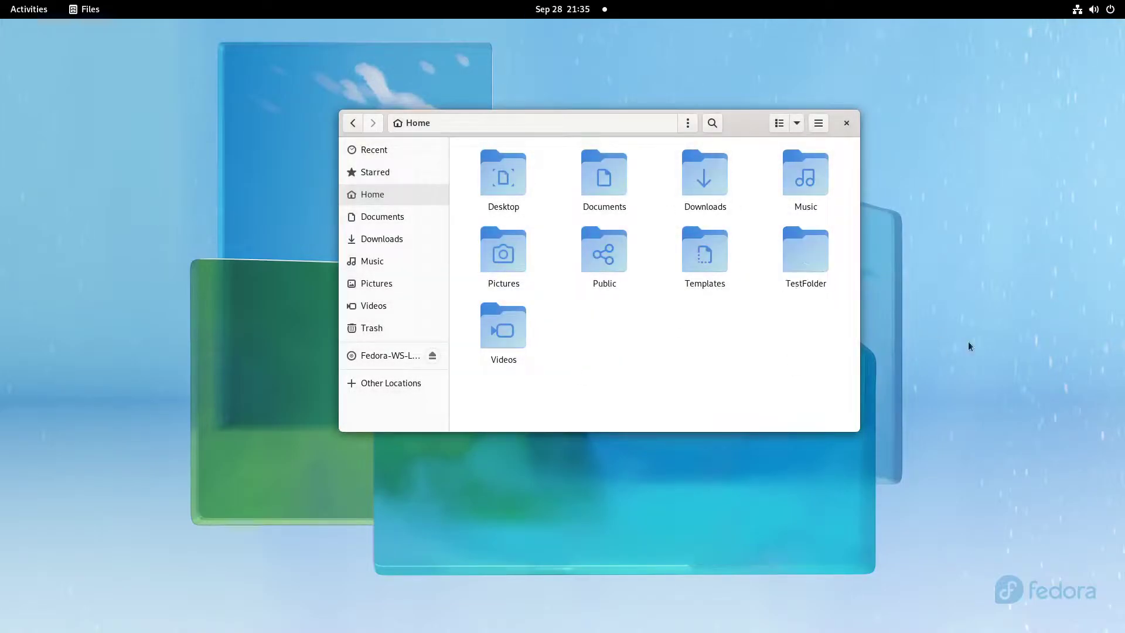
drag(800, 241, 592, 334)
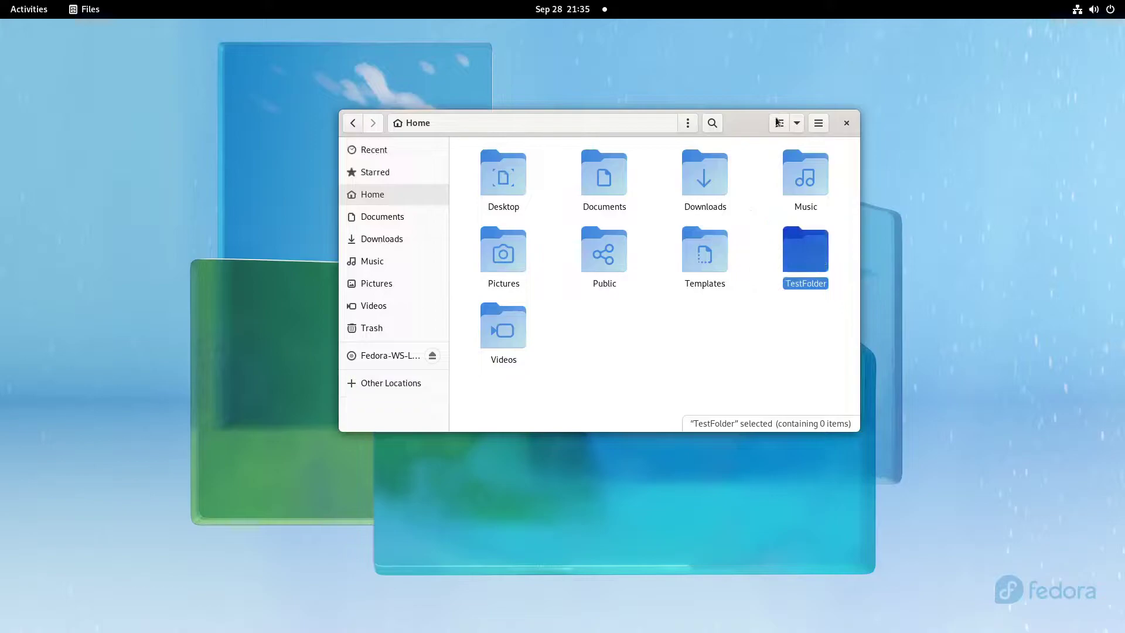
click(795, 122)
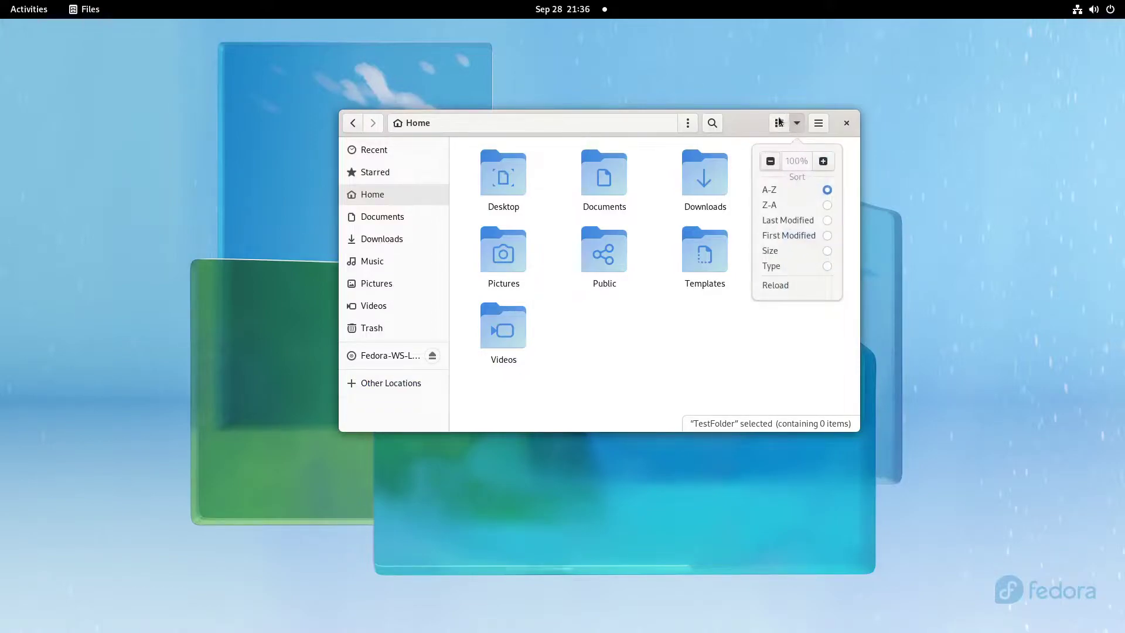
click(777, 124)
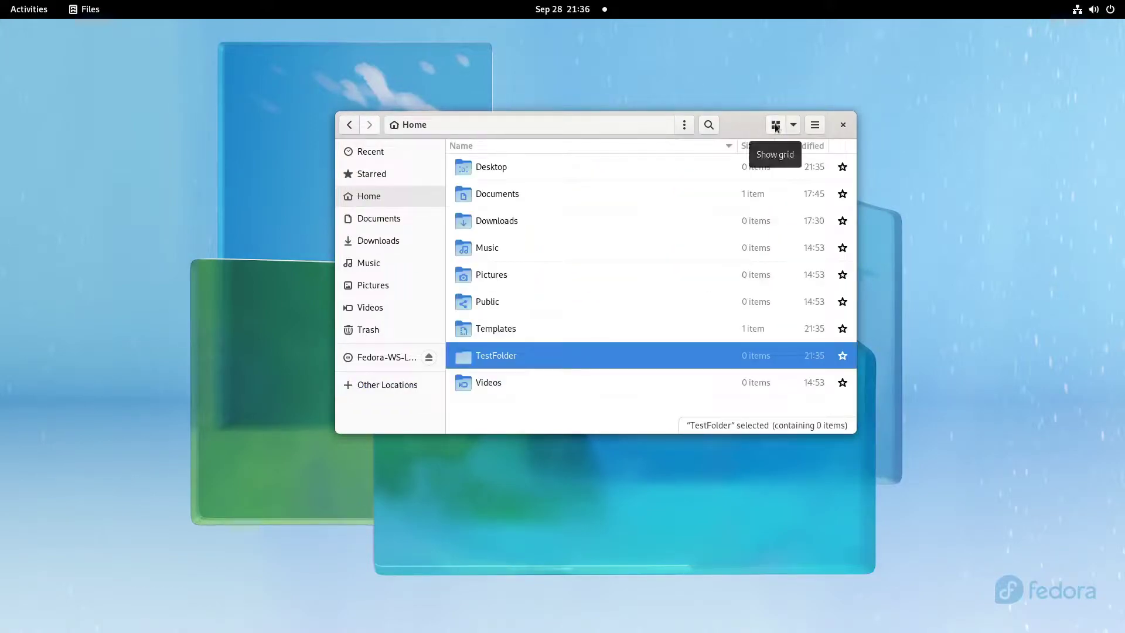
click(775, 126)
click(749, 335)
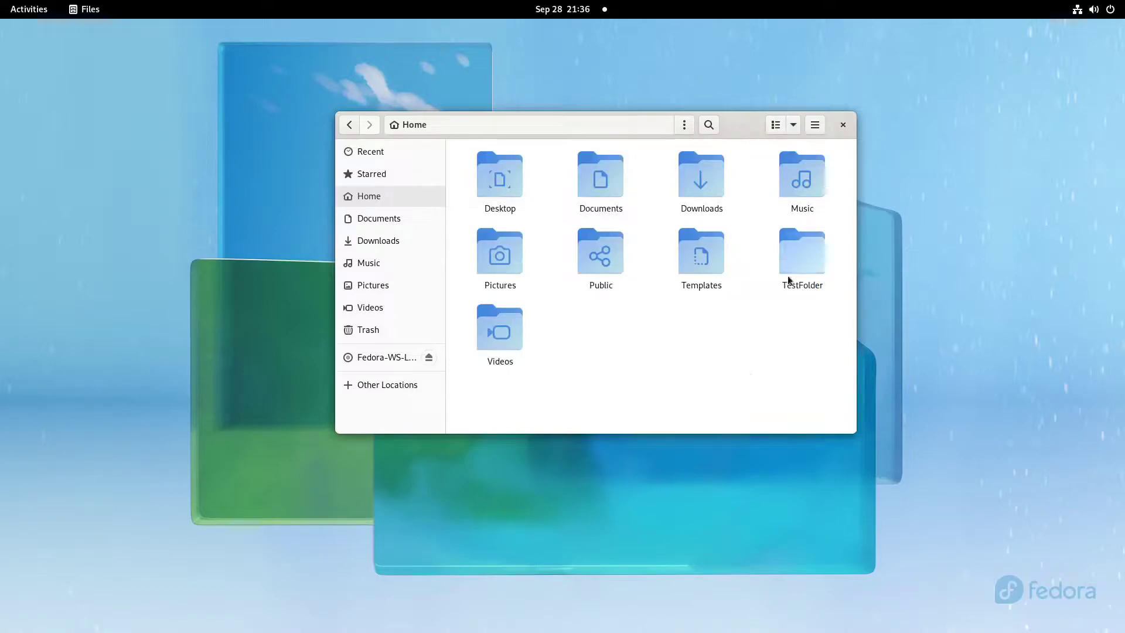
drag(788, 275, 700, 218)
drag(512, 165, 416, 126)
mouse_move(806, 268)
mouse_down()
mouse_move(627, 184)
mouse_move(658, 214)
mouse_move(803, 256)
mouse_up()
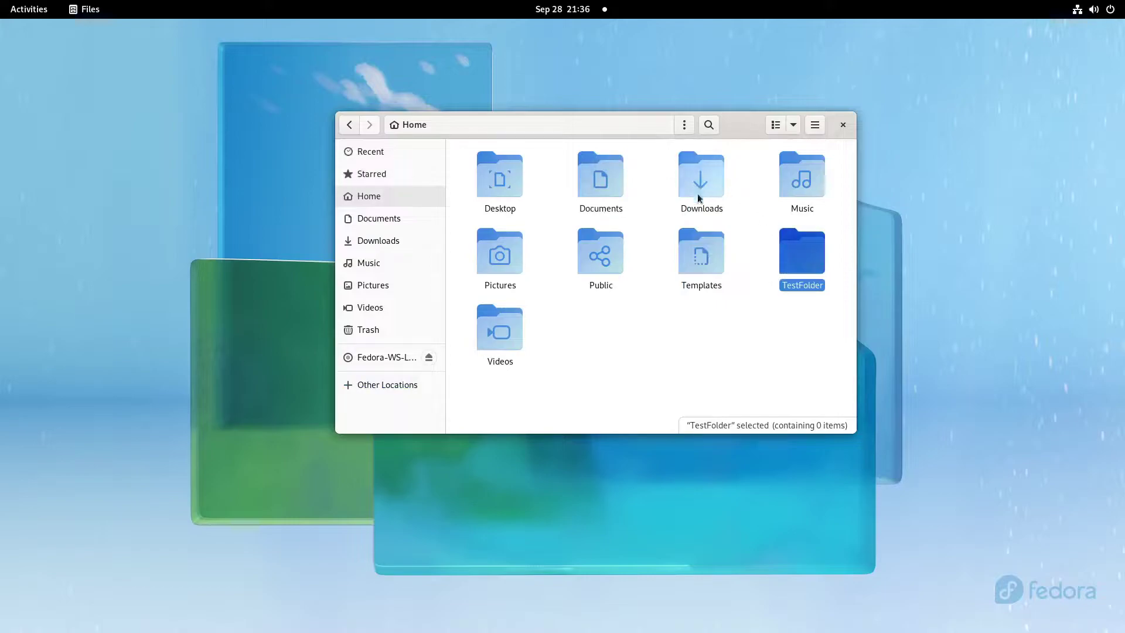
mouse_move(693, 196)
mouse_down()
mouse_move(760, 245)
mouse_move(710, 216)
mouse_move(706, 199)
mouse_up()
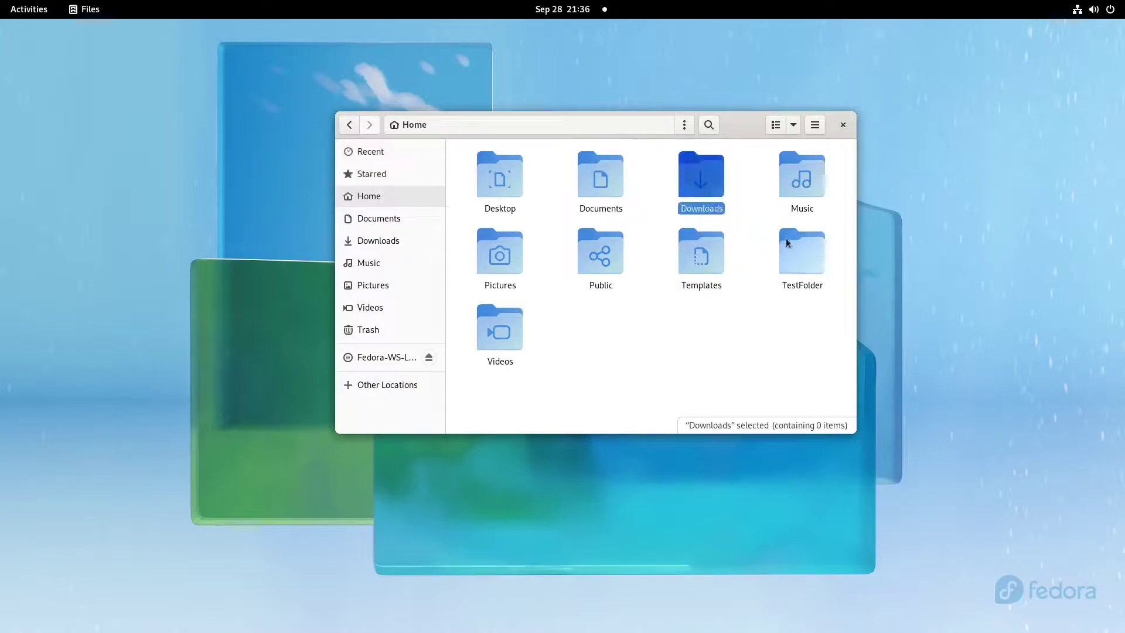
- Copy TestFolder into Downloads, then back in Home select Downloads, Music, Templates and TestFolder
right_click(796, 247)
click(760, 282)
right_click(797, 248)
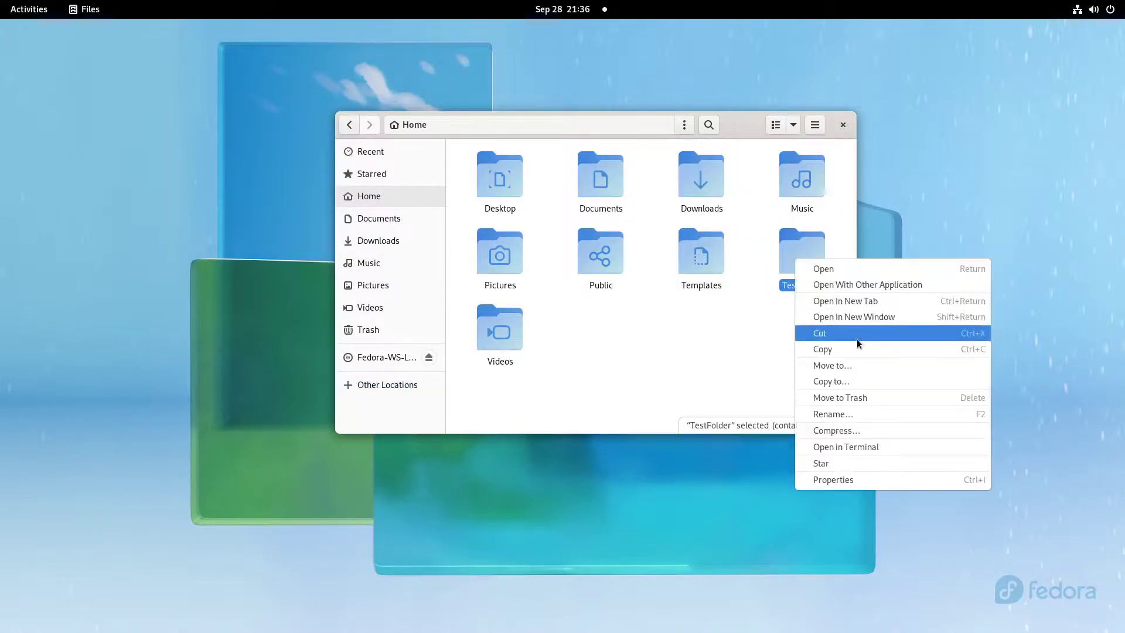
click(833, 341)
double_click(701, 175)
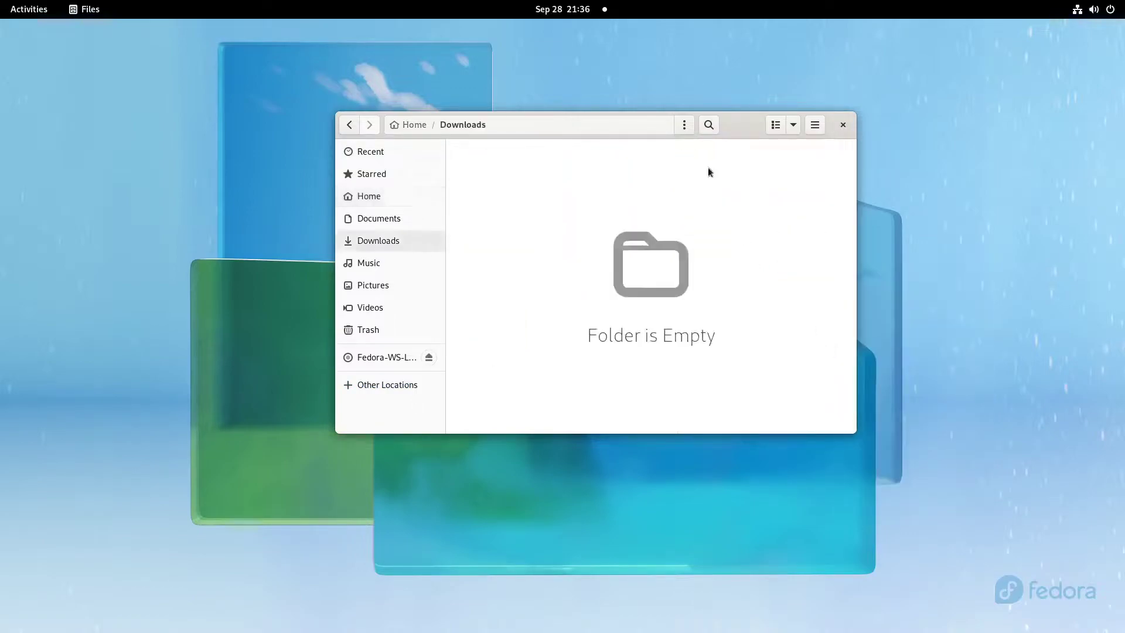
right_click(691, 200)
click(708, 236)
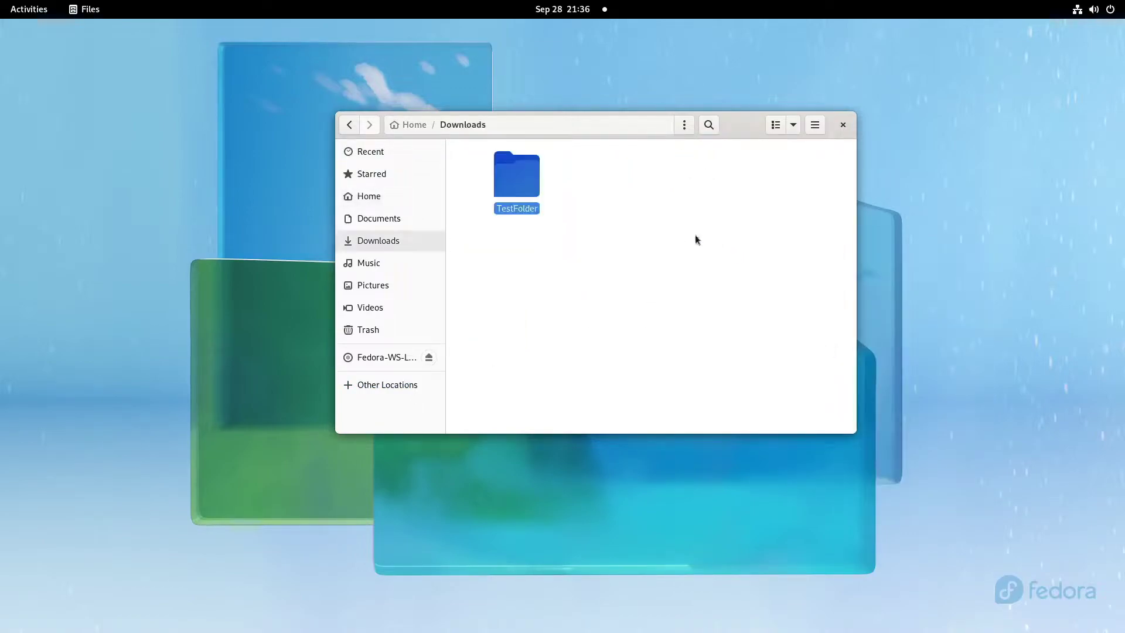
click(409, 131)
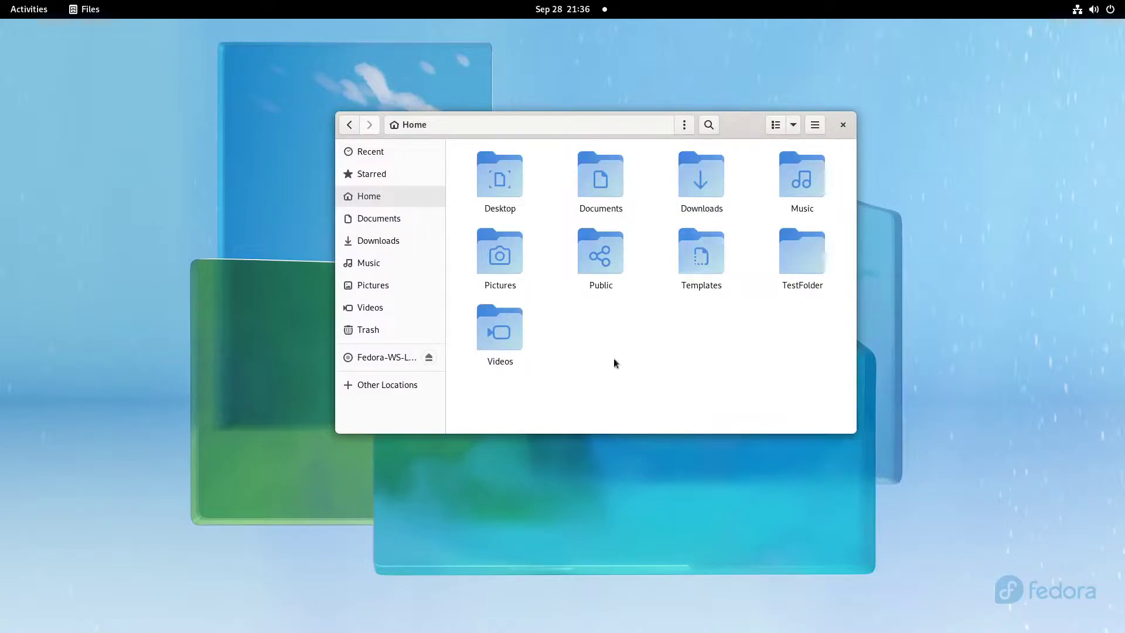
drag(689, 341, 818, 166)
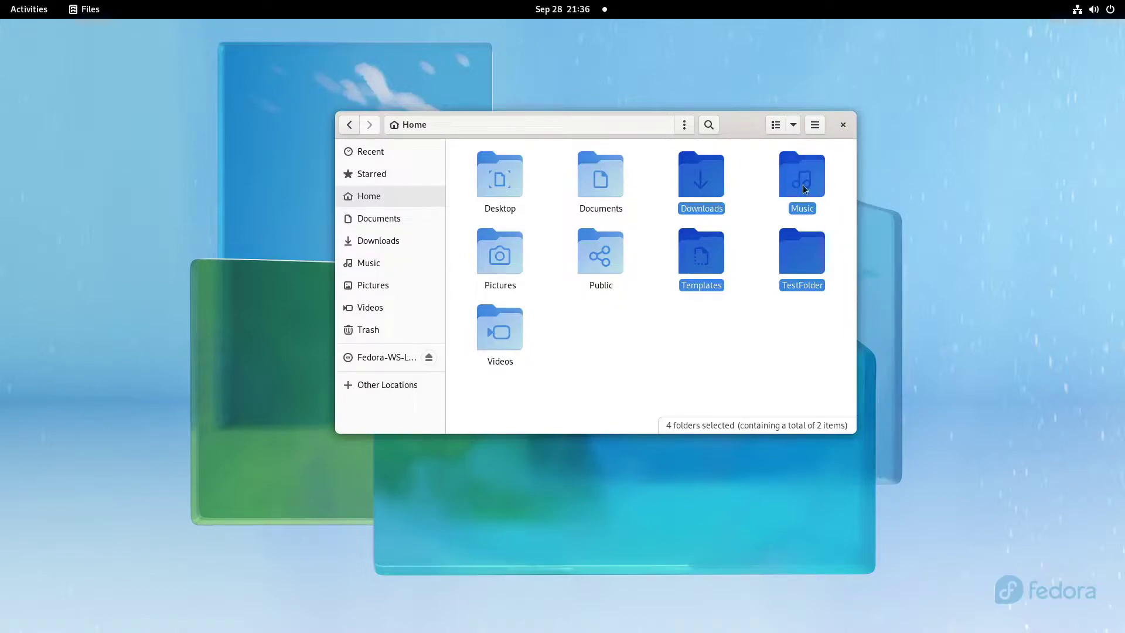
- Paste copies of Downloads, Music, Templates and TestFolder into the Documents folder
click(730, 278)
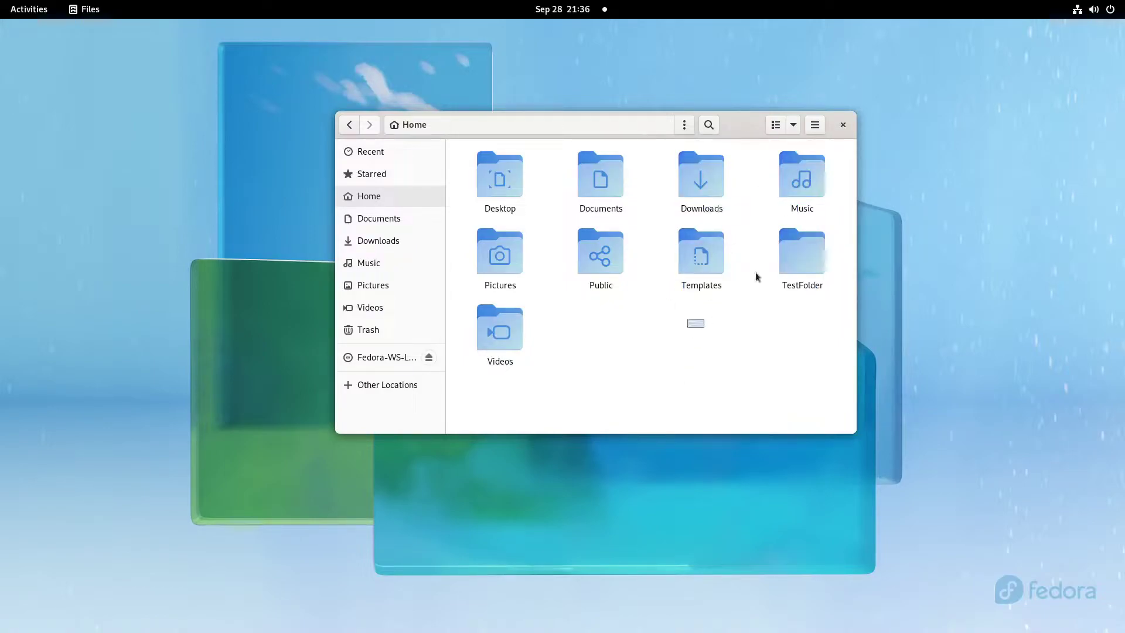
drag(695, 324, 680, 427)
double_click(599, 188)
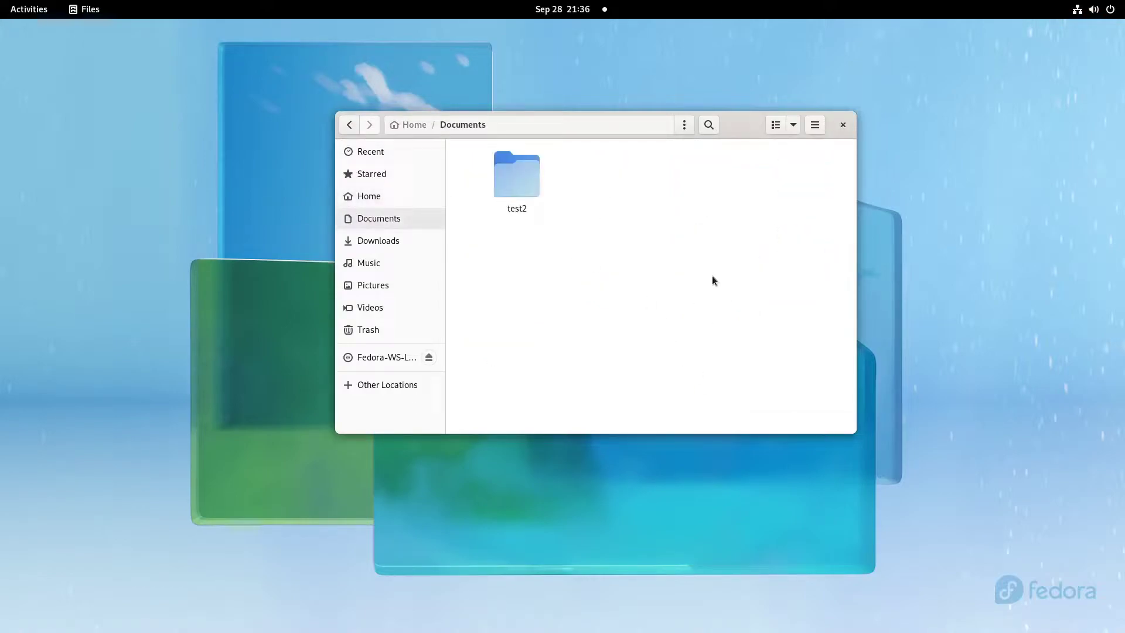
click(512, 170)
click(794, 240)
key(ctrl+v)
click(566, 306)
- Select all five folders in Documents and move them to the Trash
drag(501, 331, 787, 205)
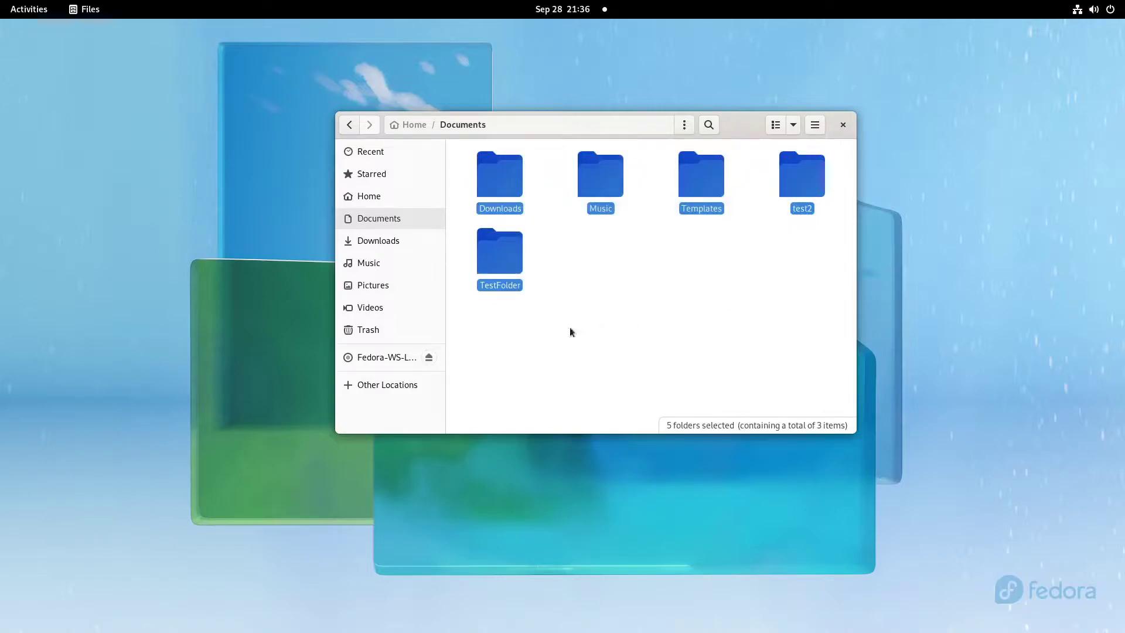
drag(495, 323, 799, 180)
right_click(799, 181)
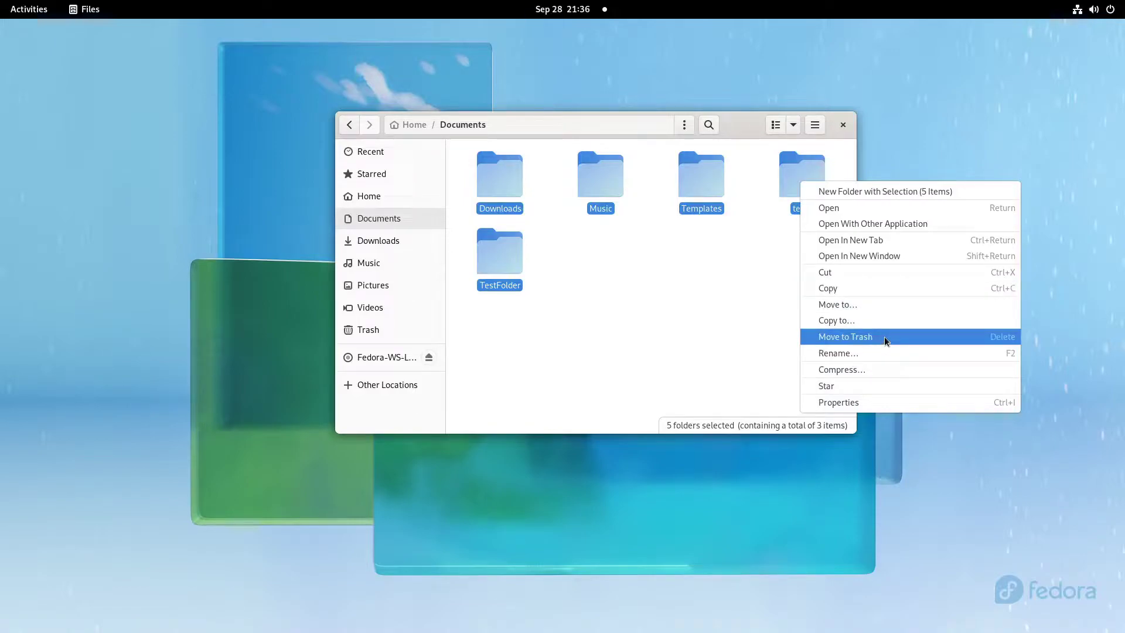
click(656, 311)
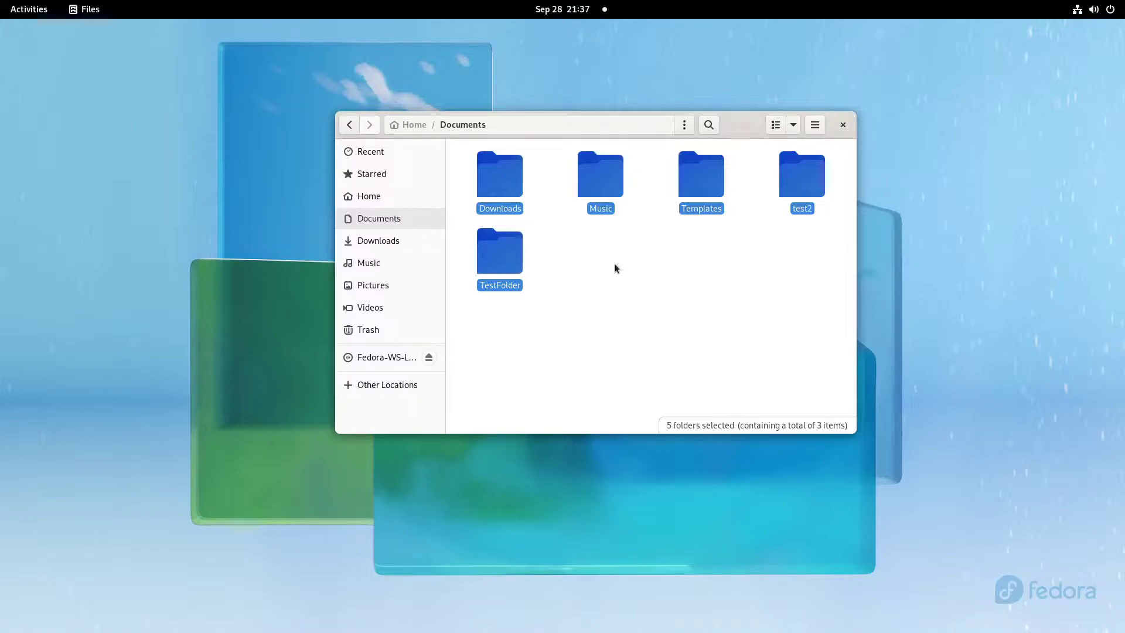
key(Delete)
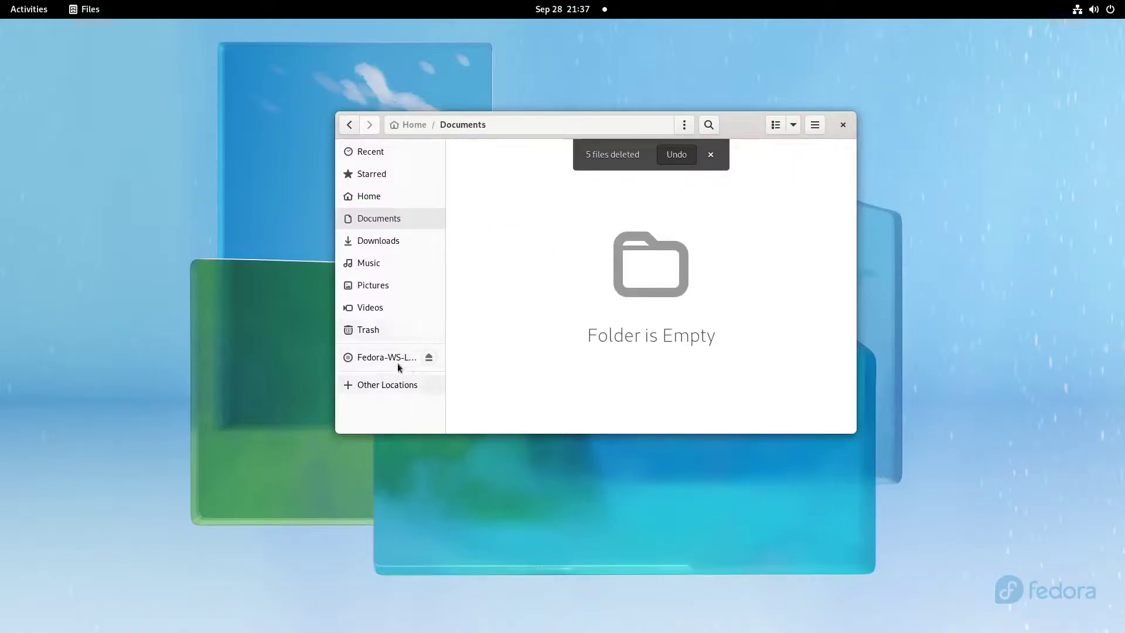
- Permanently empty the Trash
click(413, 328)
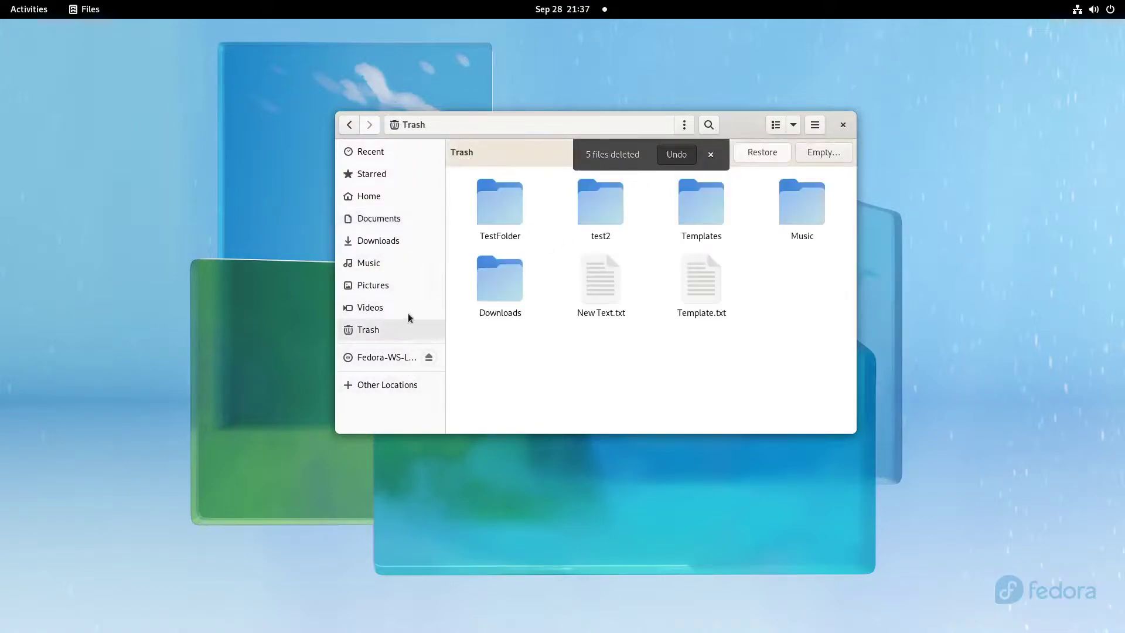
click(820, 152)
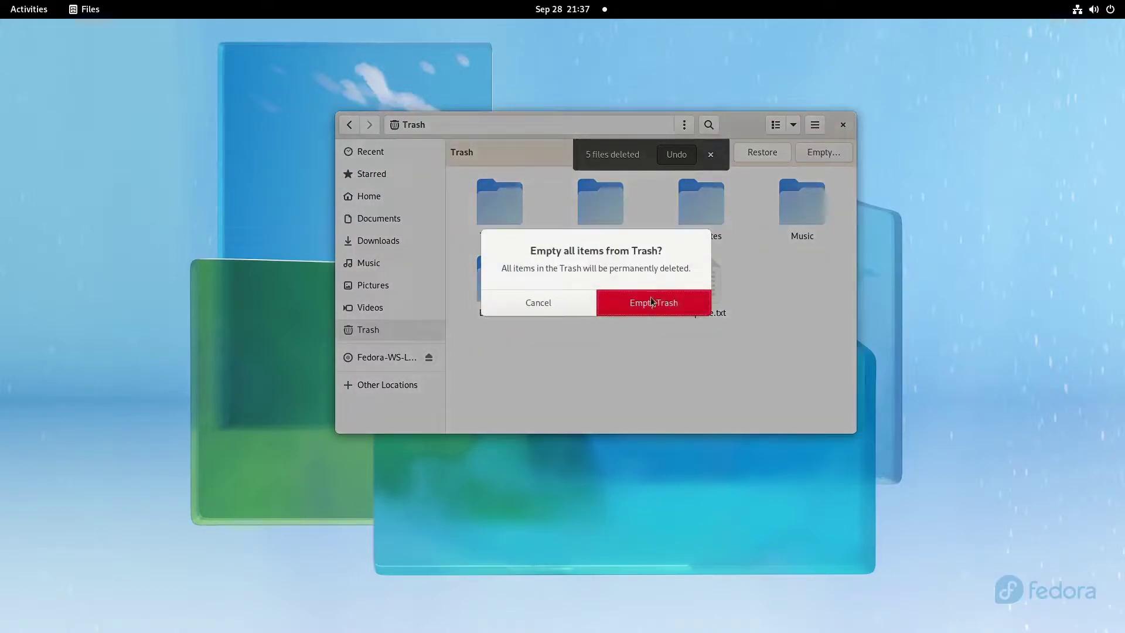
click(652, 297)
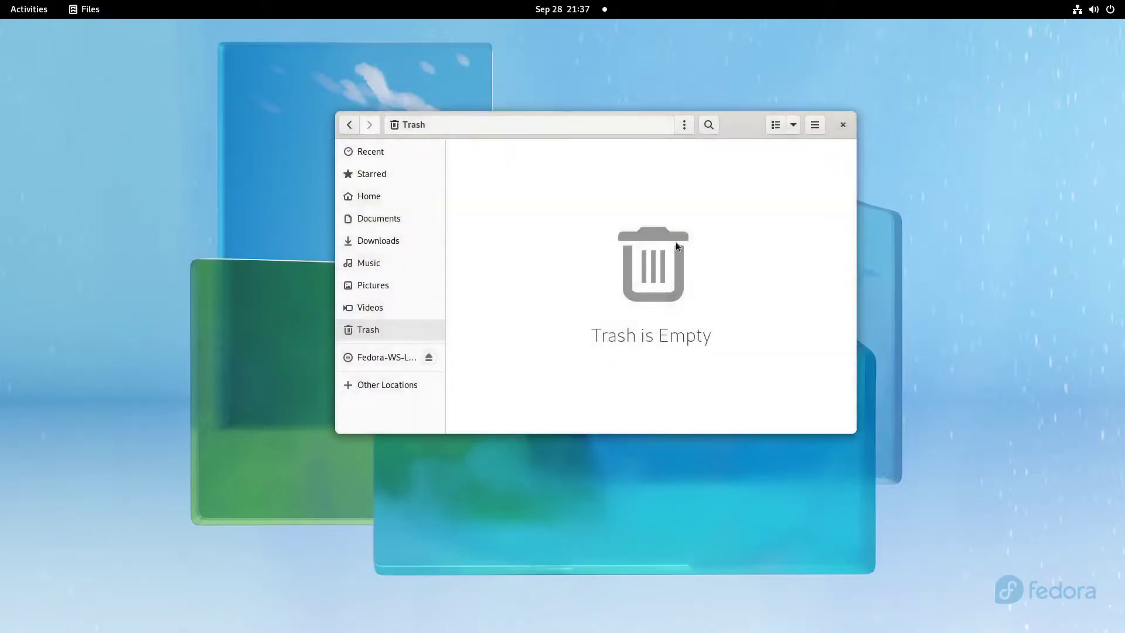
- Close Files and reopen a new Files window from the Activities dash
click(842, 124)
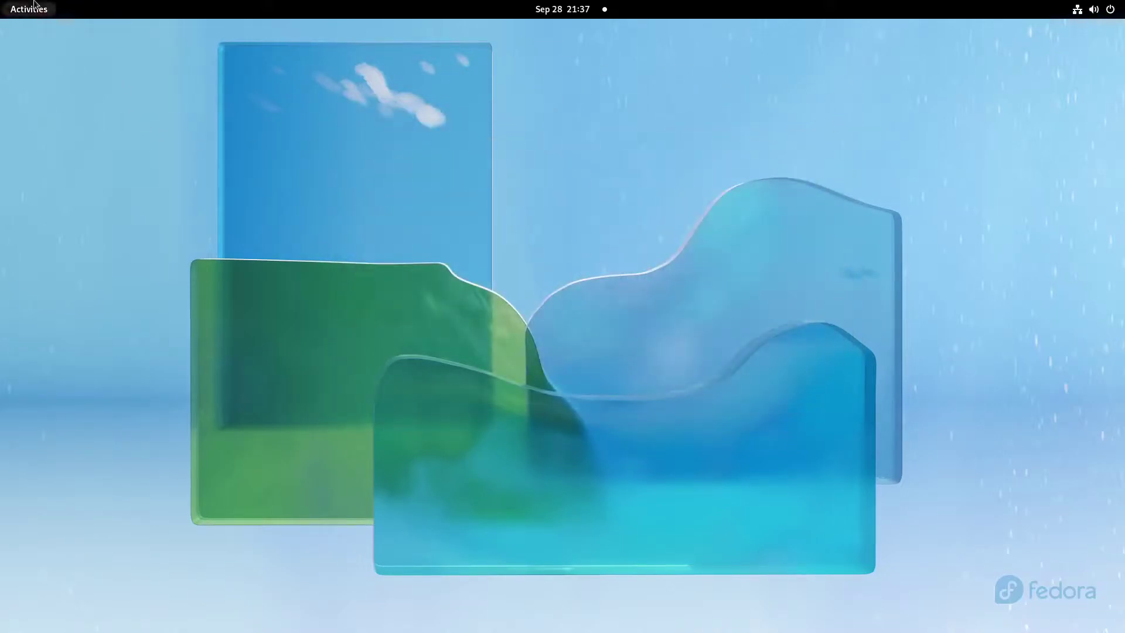
click(30, 9)
click(563, 594)
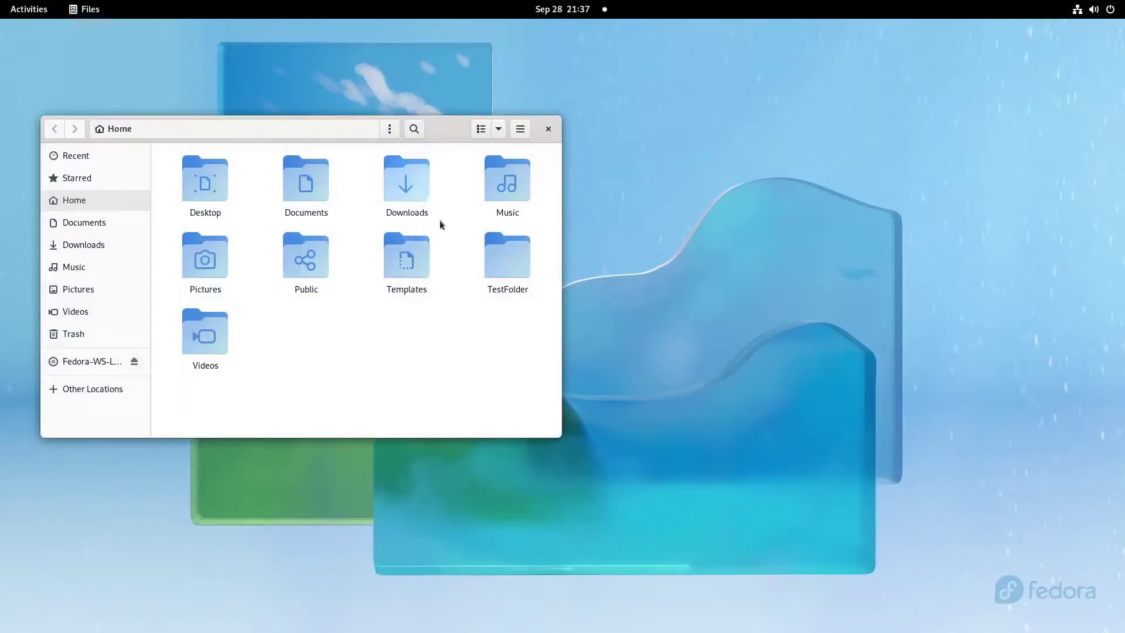
- Move TestFolder to the Trash and create an empty New Text.txt in Documents
click(510, 271)
key(Delete)
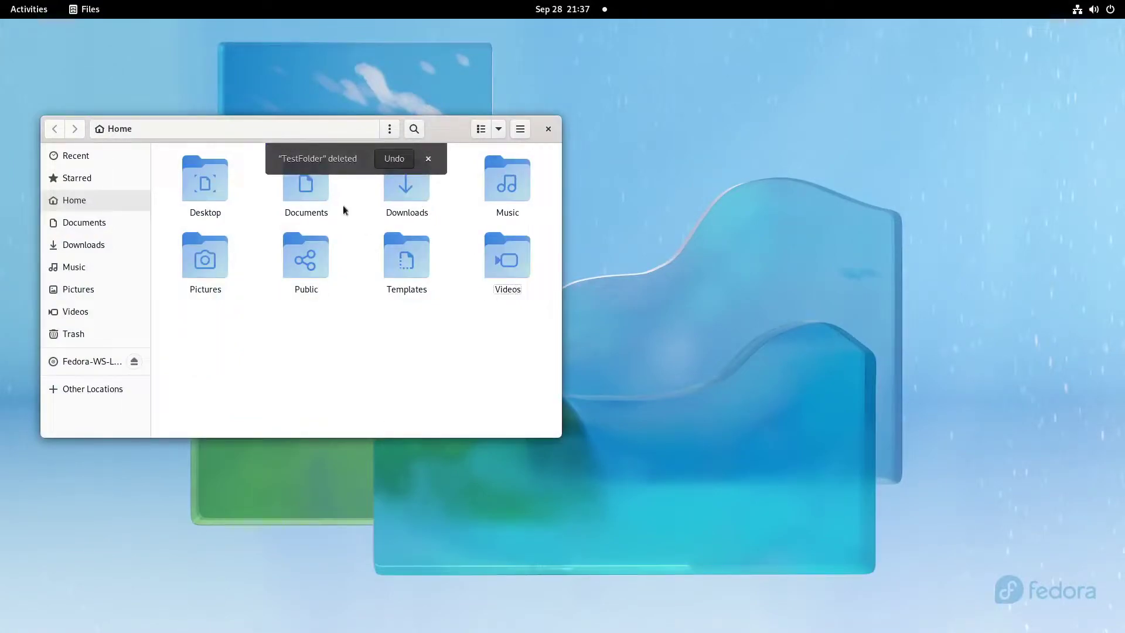
double_click(326, 201)
right_click(307, 212)
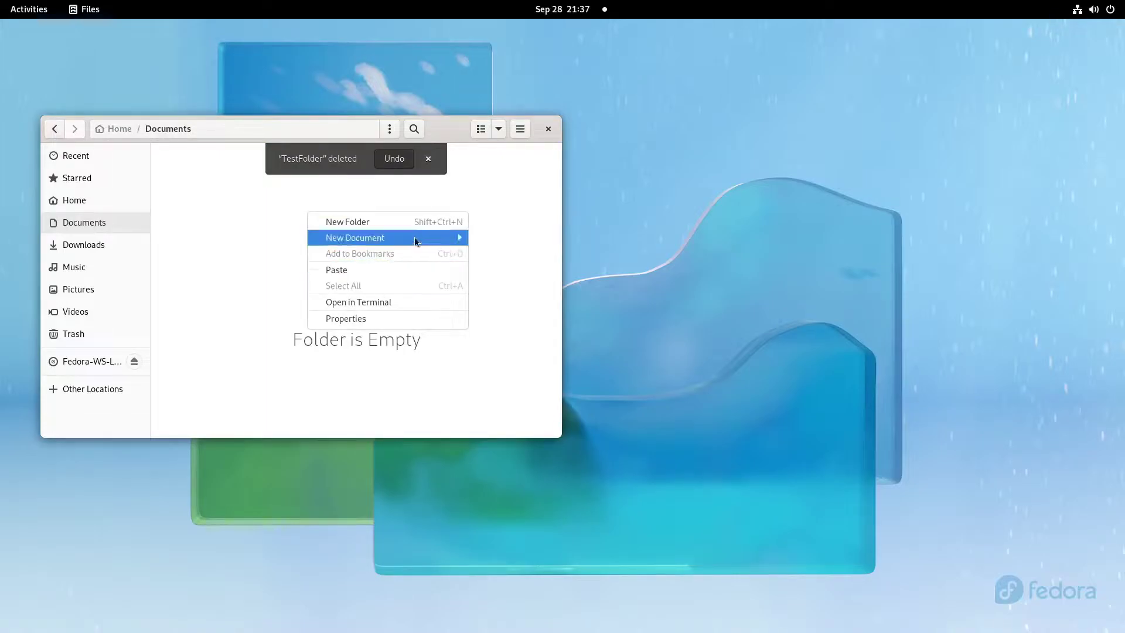
mouse_move(417, 239)
click(498, 237)
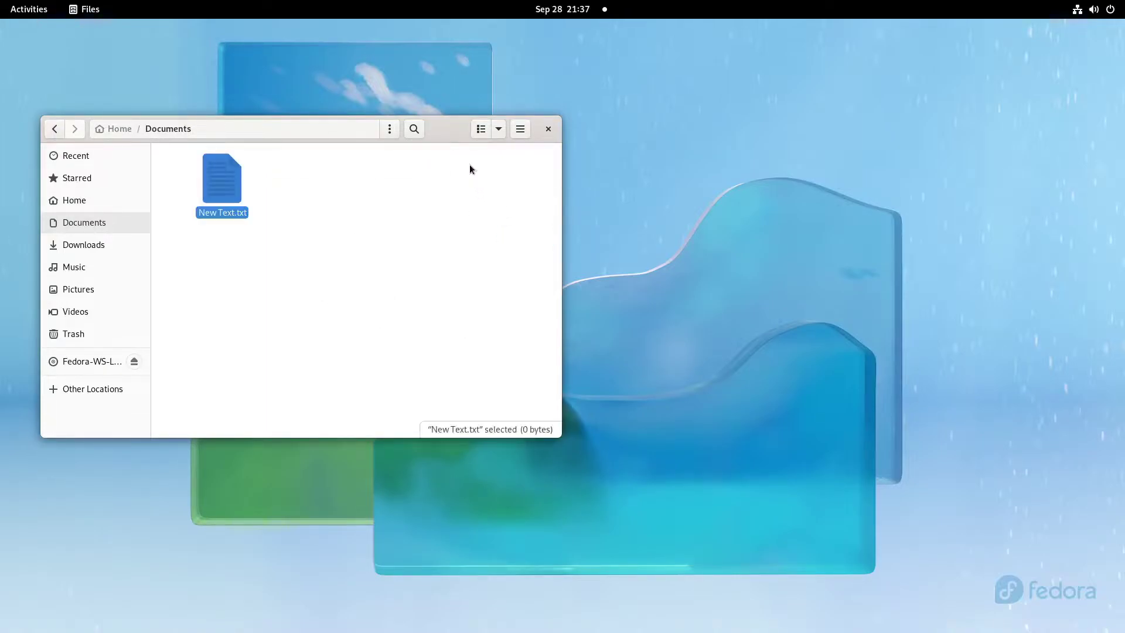
- Open New Text.txt in Text Editor
drag(468, 161, 685, 145)
click(529, 241)
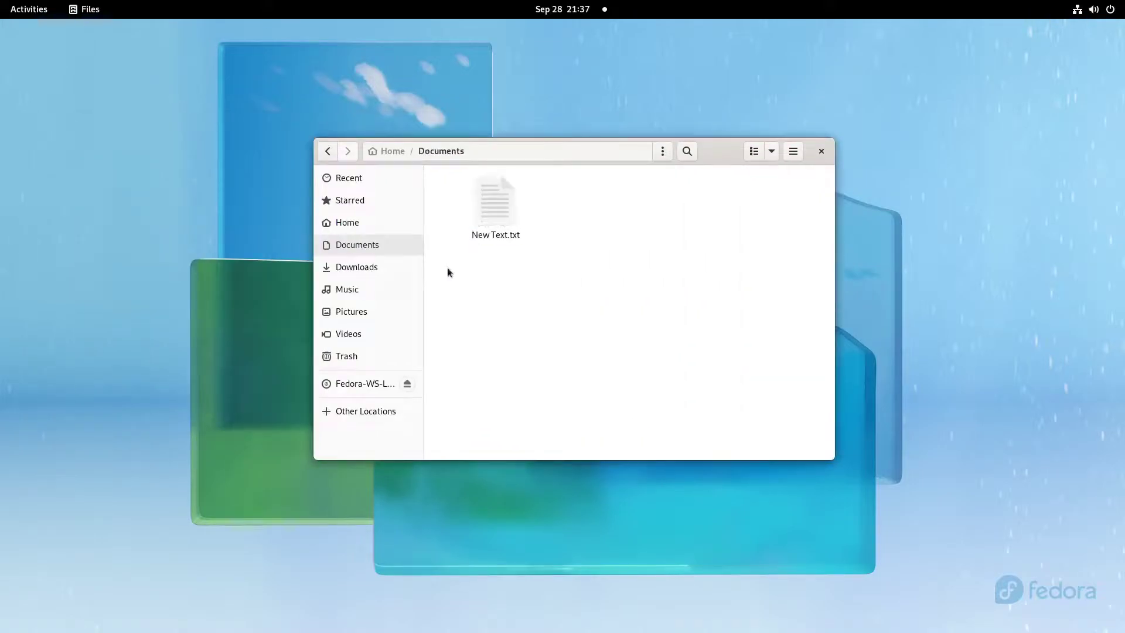
right_click(619, 217)
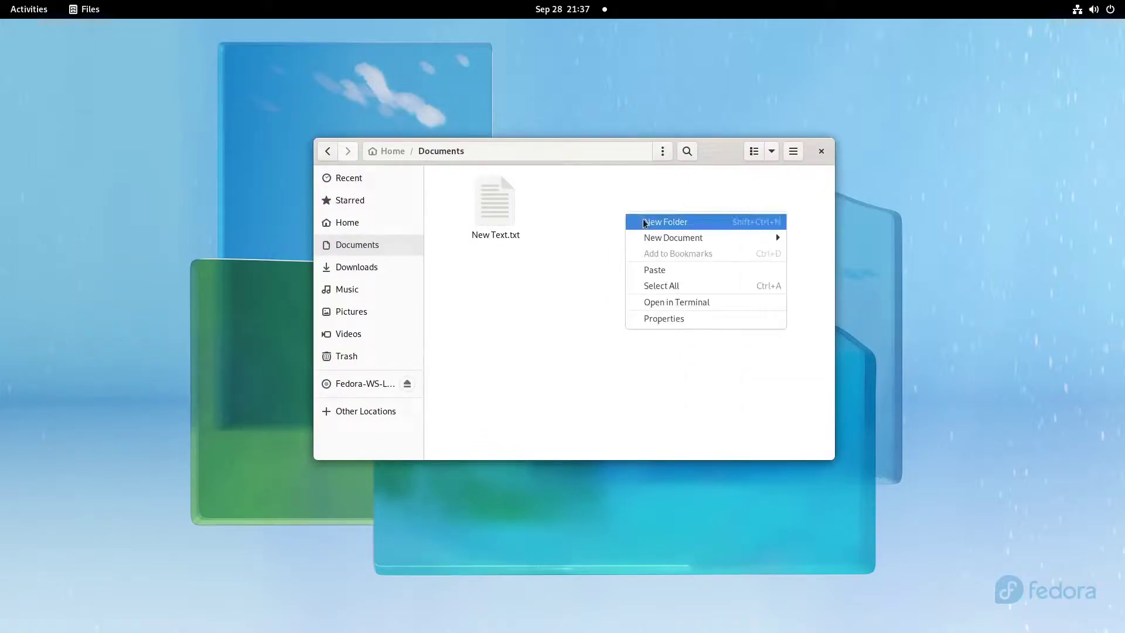
click(501, 205)
right_click(502, 205)
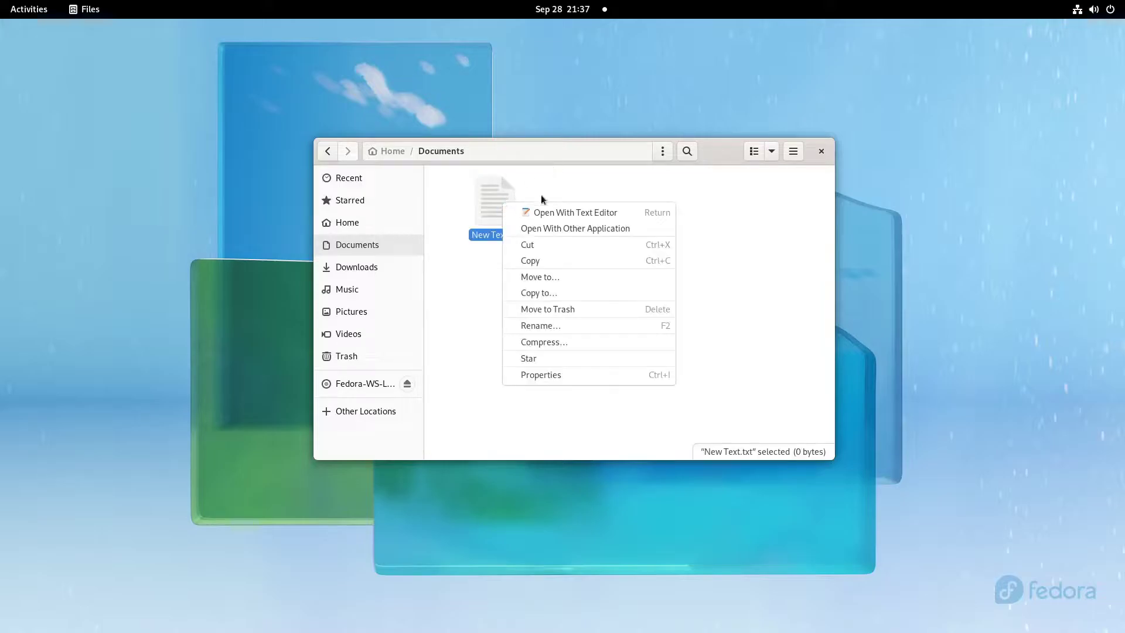
click(553, 180)
click(481, 222)
right_click(512, 199)
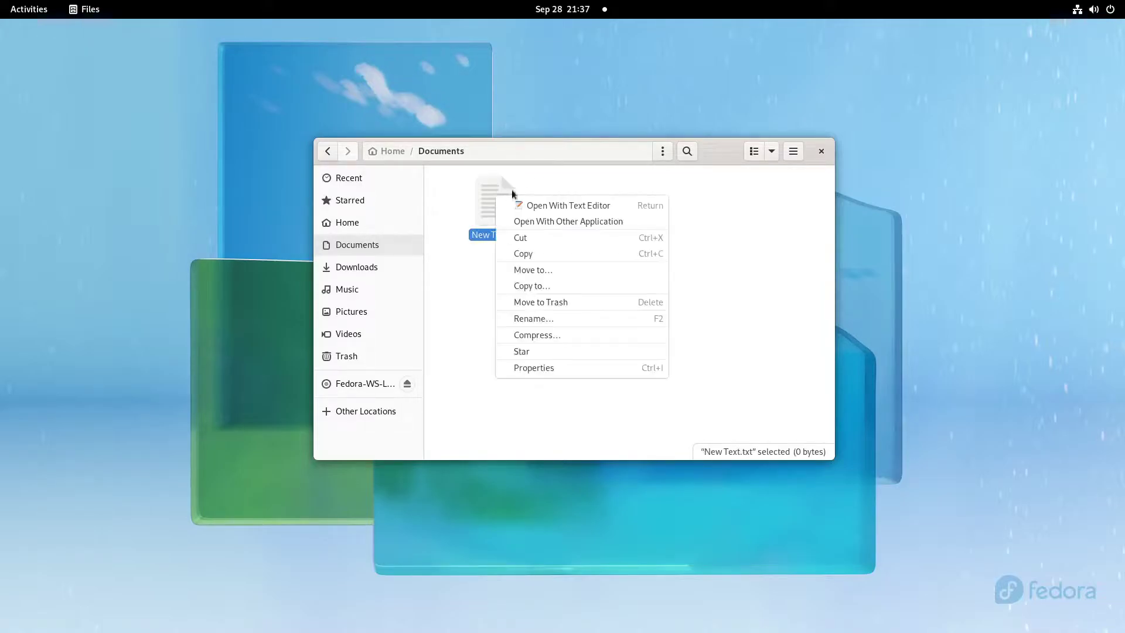
click(565, 200)
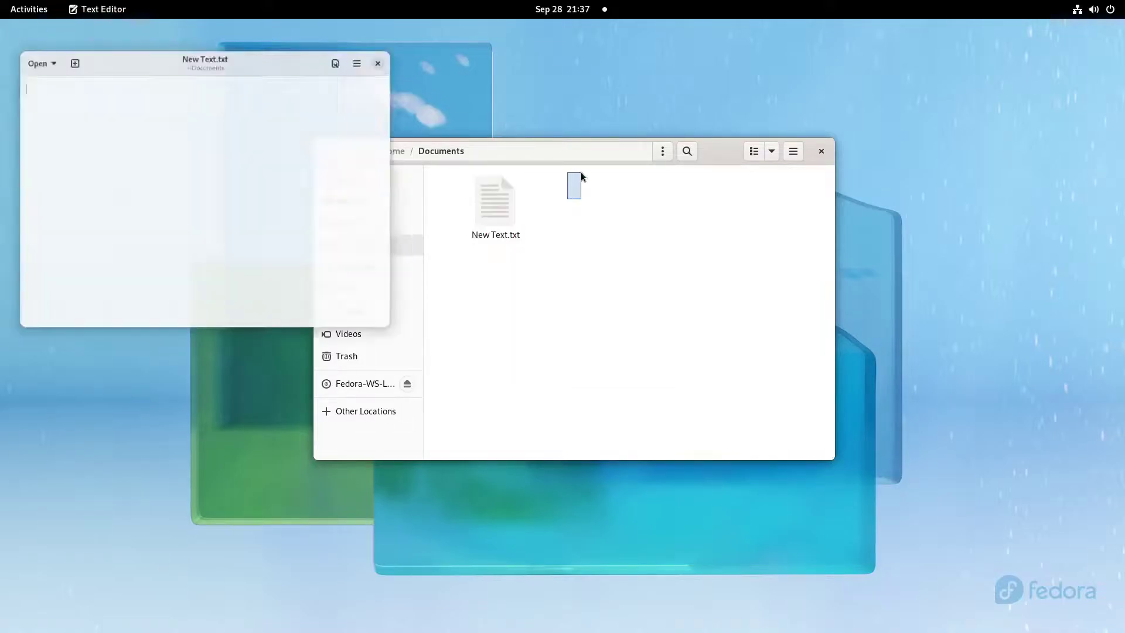
click(397, 33)
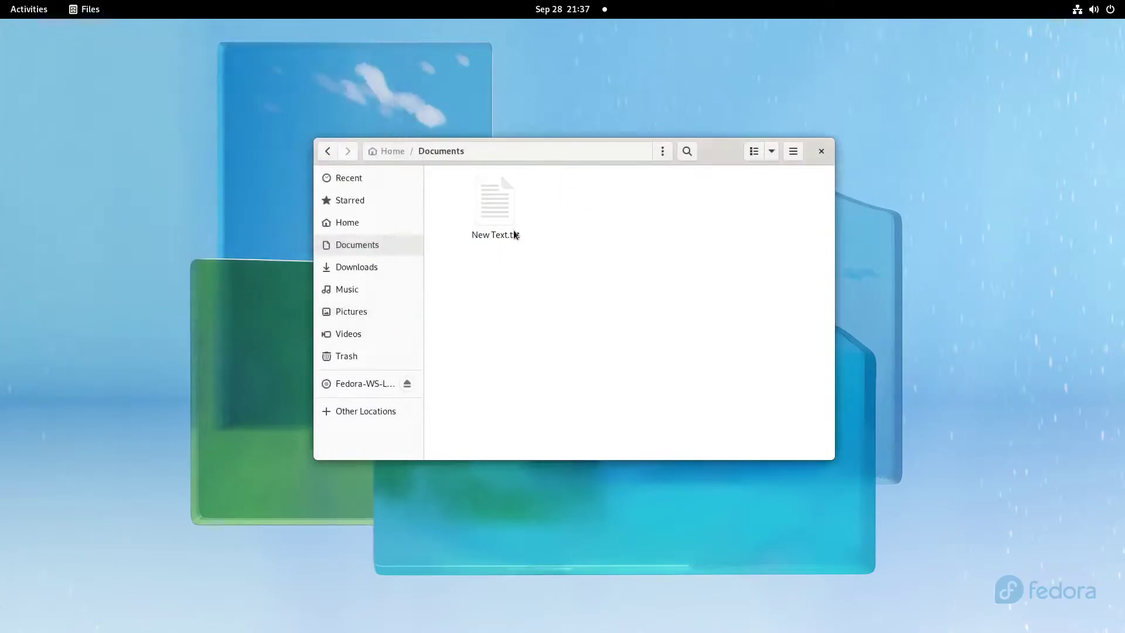
double_click(501, 206)
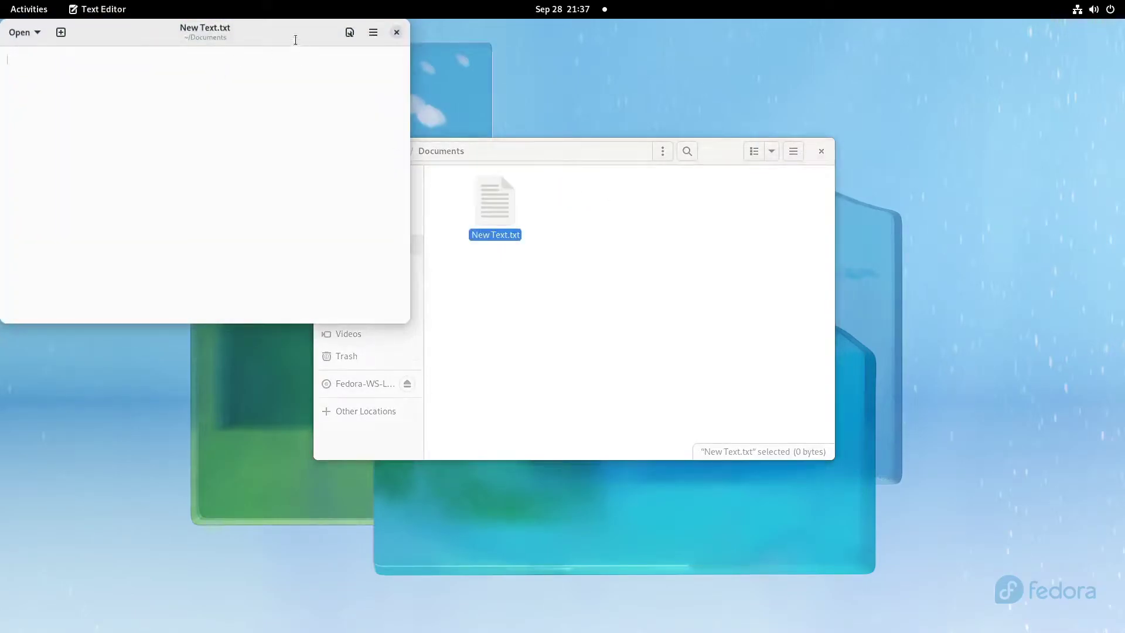
- Arrange the Text Editor and Files windows side by side, with Files on the left
drag(294, 40, 856, 146)
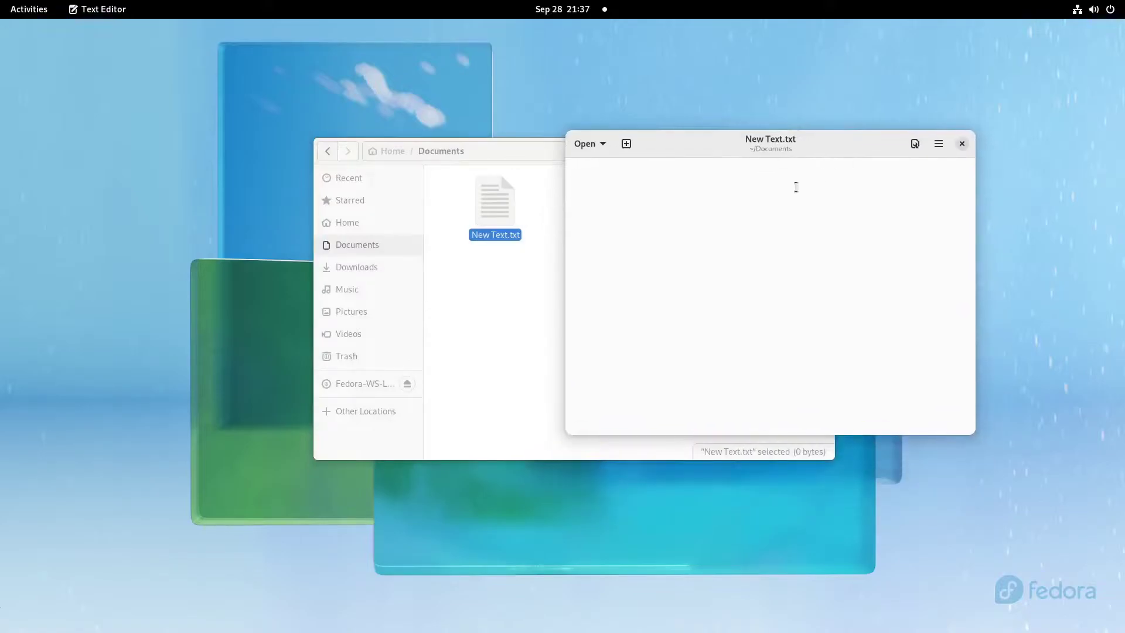
right_click(503, 200)
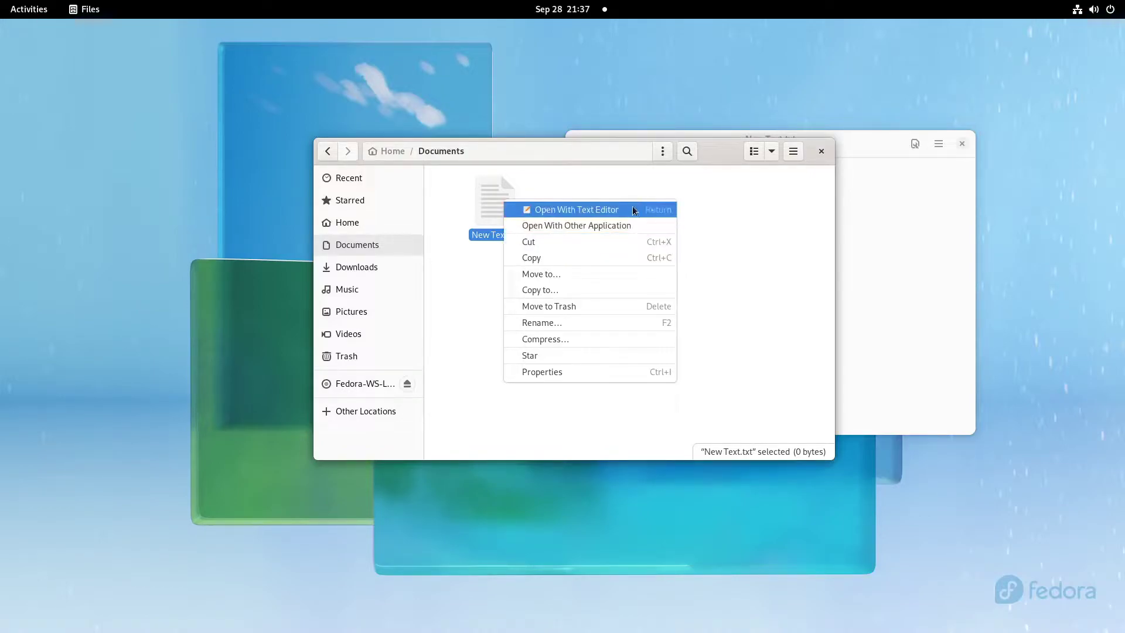
click(700, 151)
drag(701, 149, 456, 189)
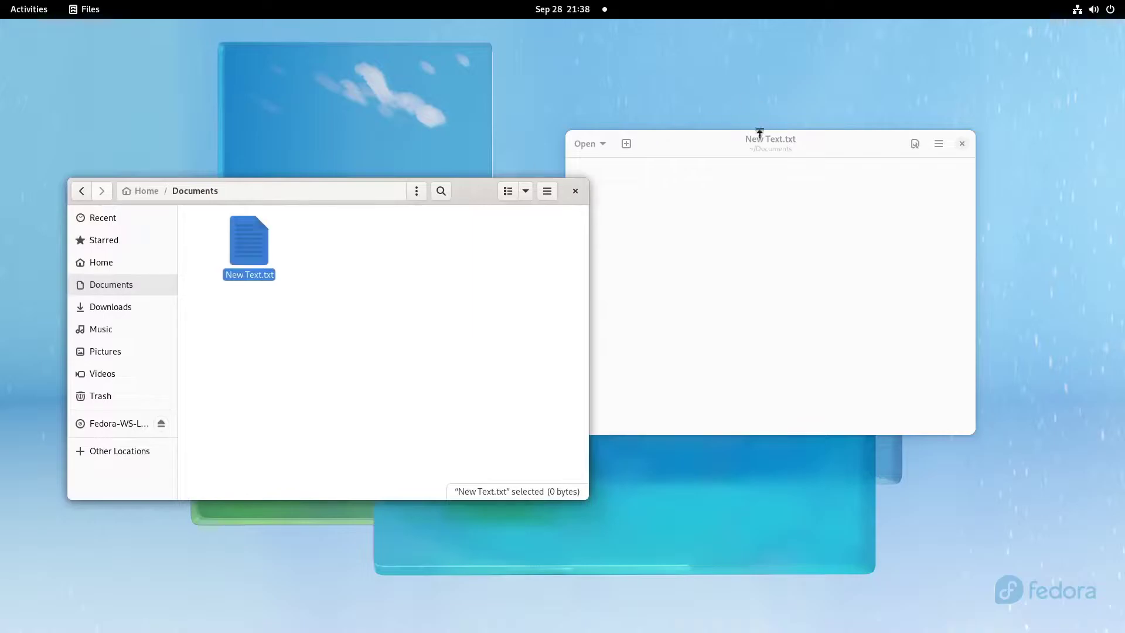
drag(759, 137, 797, 130)
click(461, 180)
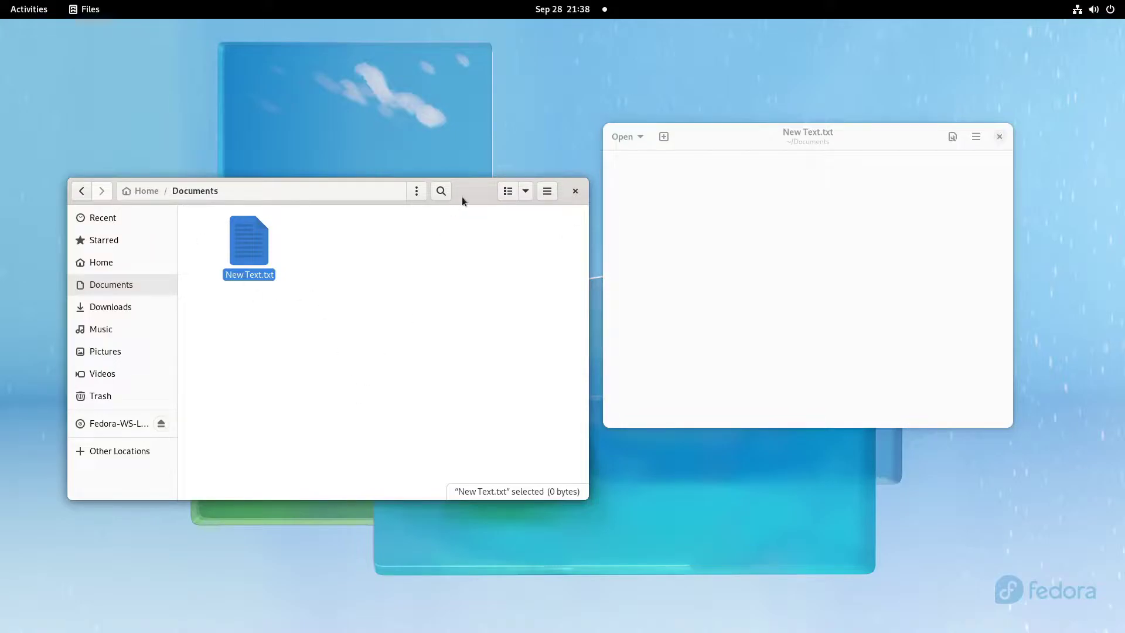
drag(462, 197, 458, 188)
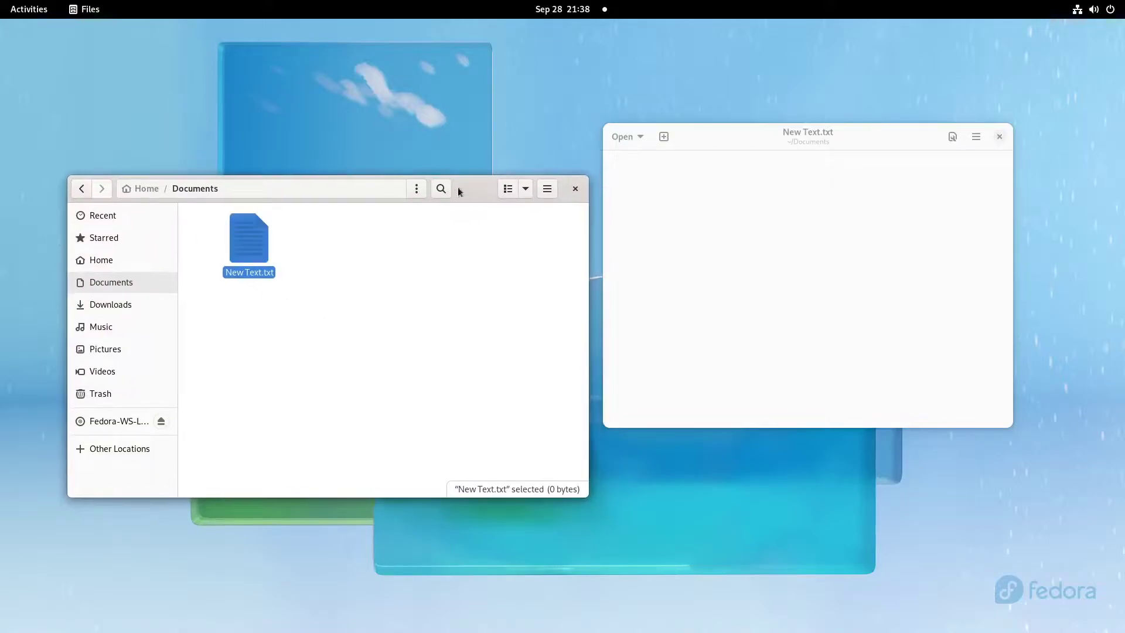
- Launch Terminal, run vim, and answer n to decline installing it
click(27, 15)
click(705, 609)
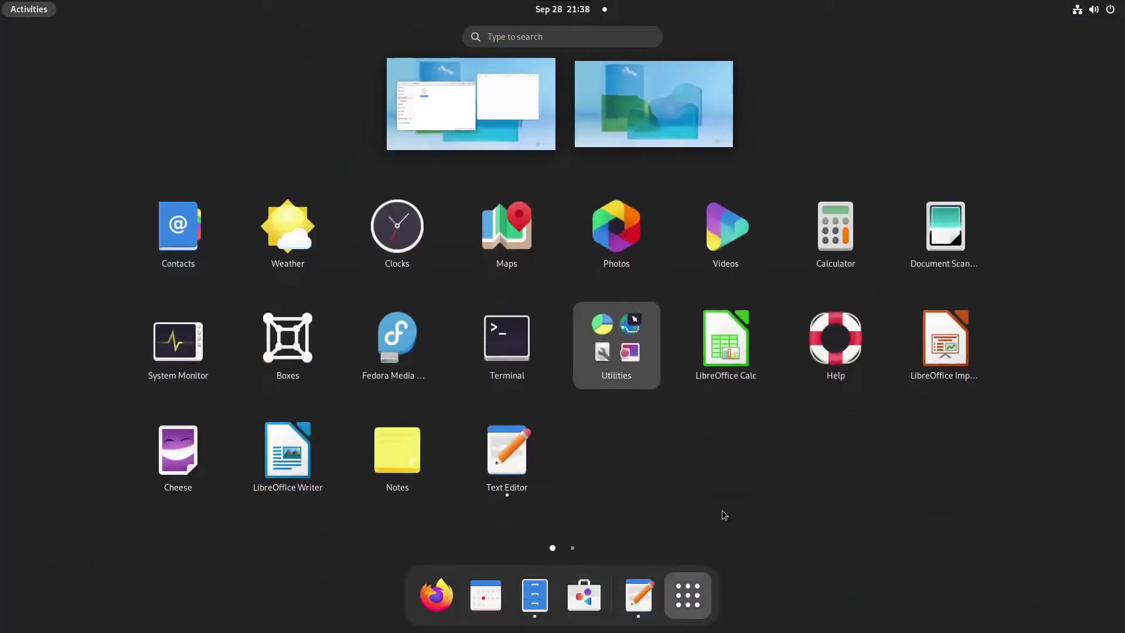
click(530, 371)
text(vim)
key(Return)
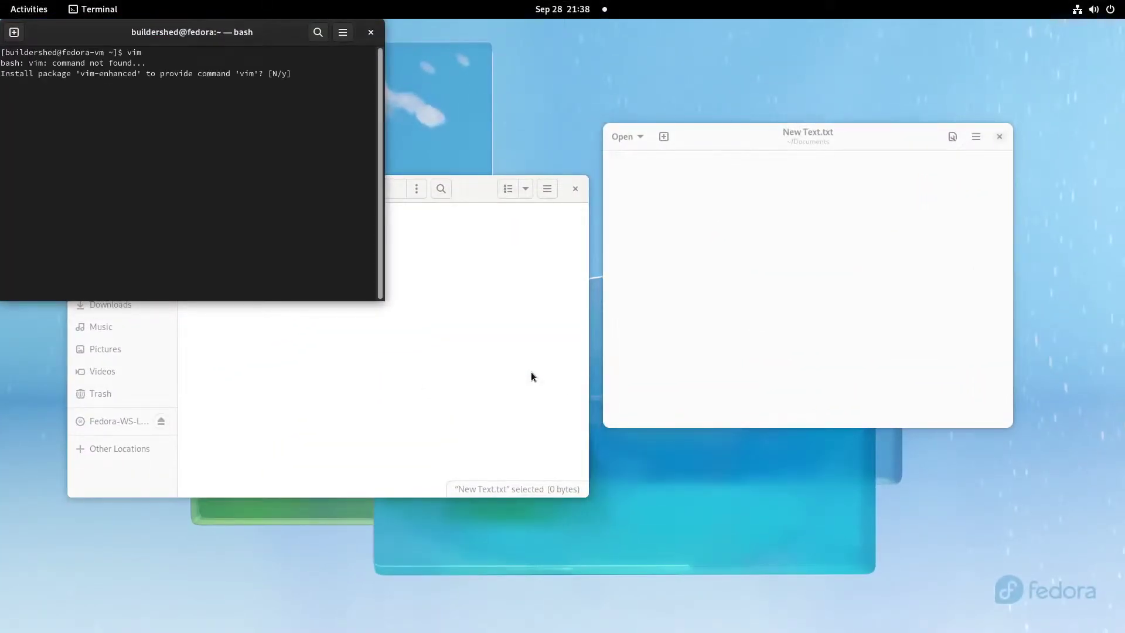
text(n)
key(Return)
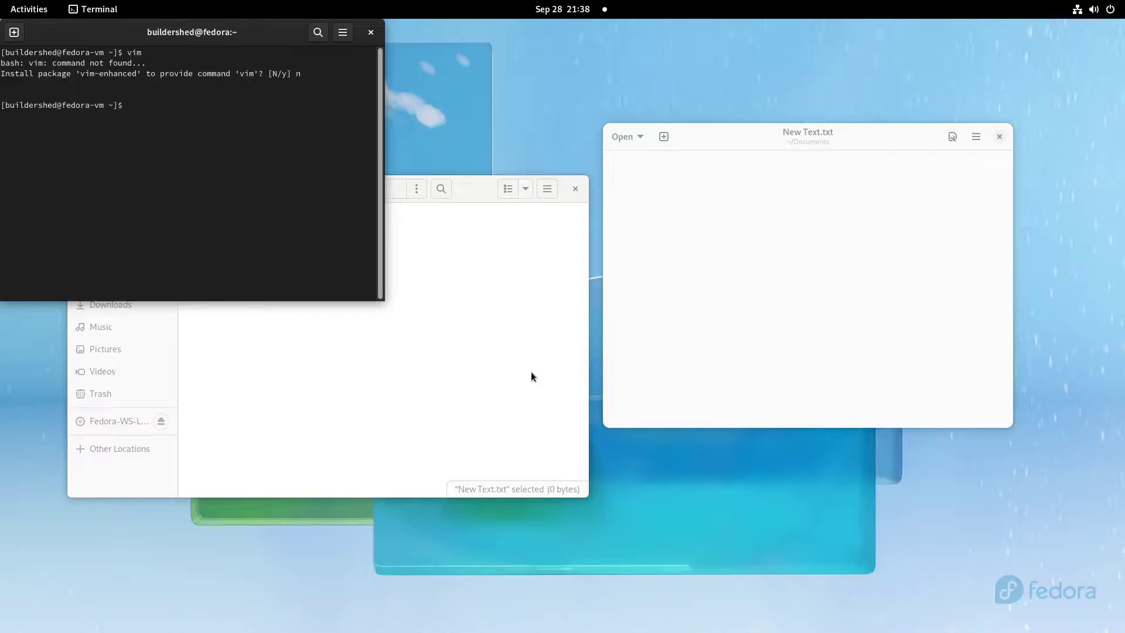
- Run nano, quit it with Ctrl+X, and close the terminal with exit
text(nano)
key(Return)
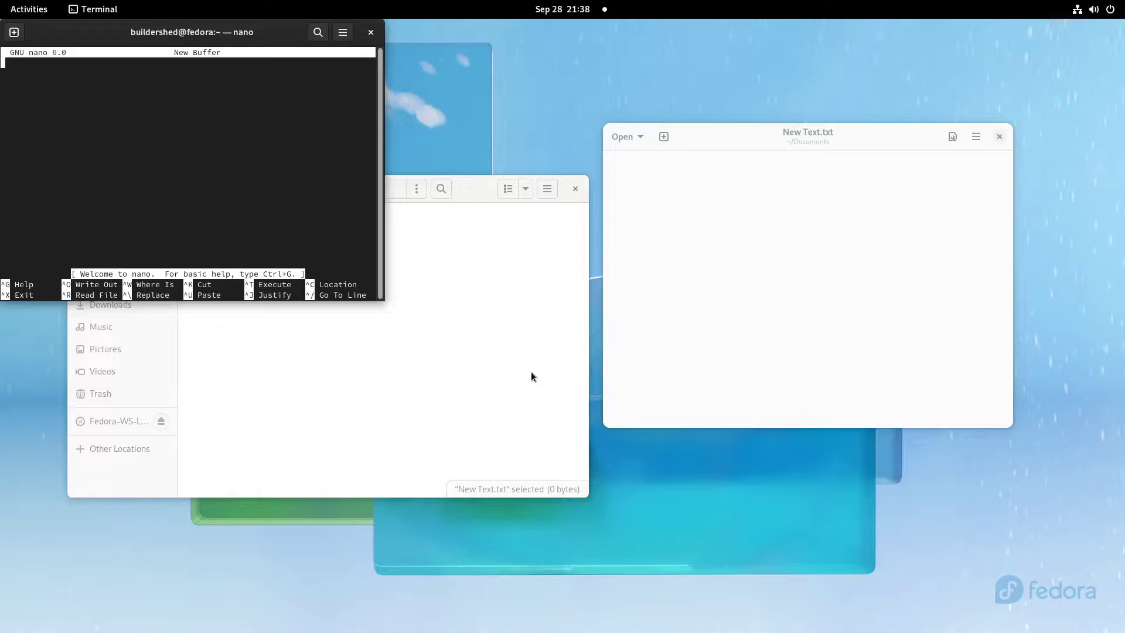
key(ctrl+x)
text(exit)
key(Return)
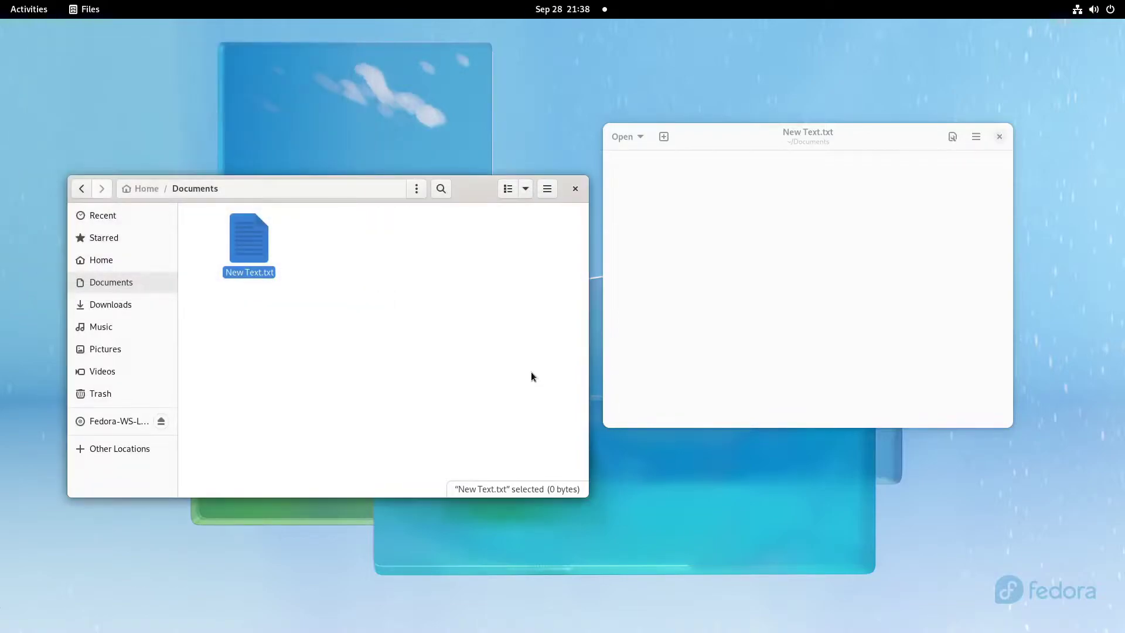
- Type 'Text' into New Text.txt, save it, then close Text Editor and Files
click(531, 371)
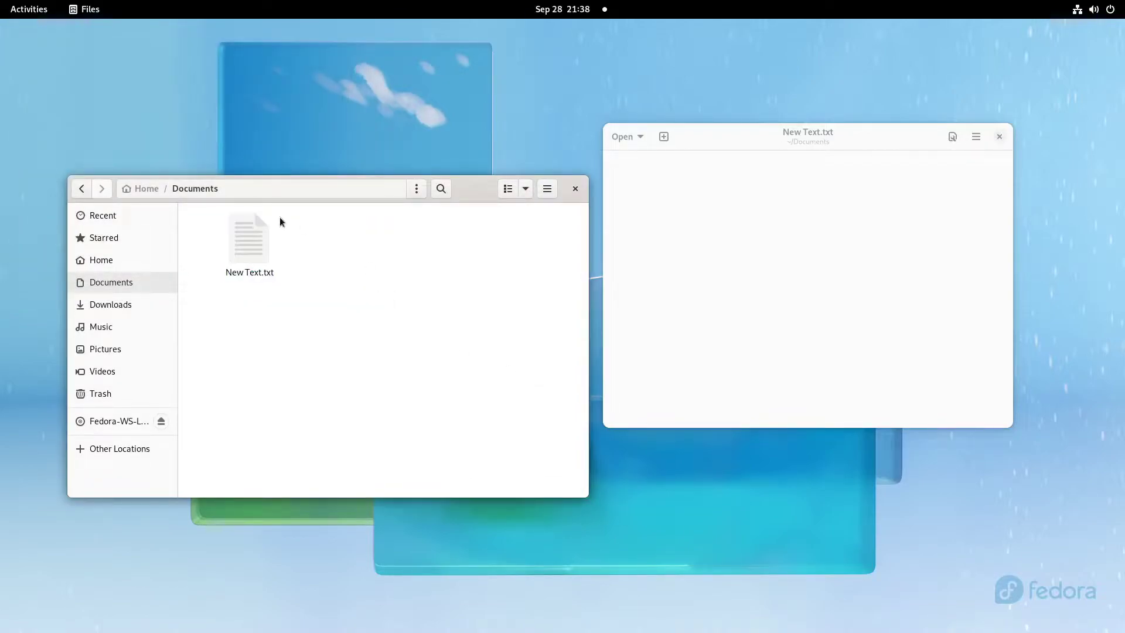
click(830, 131)
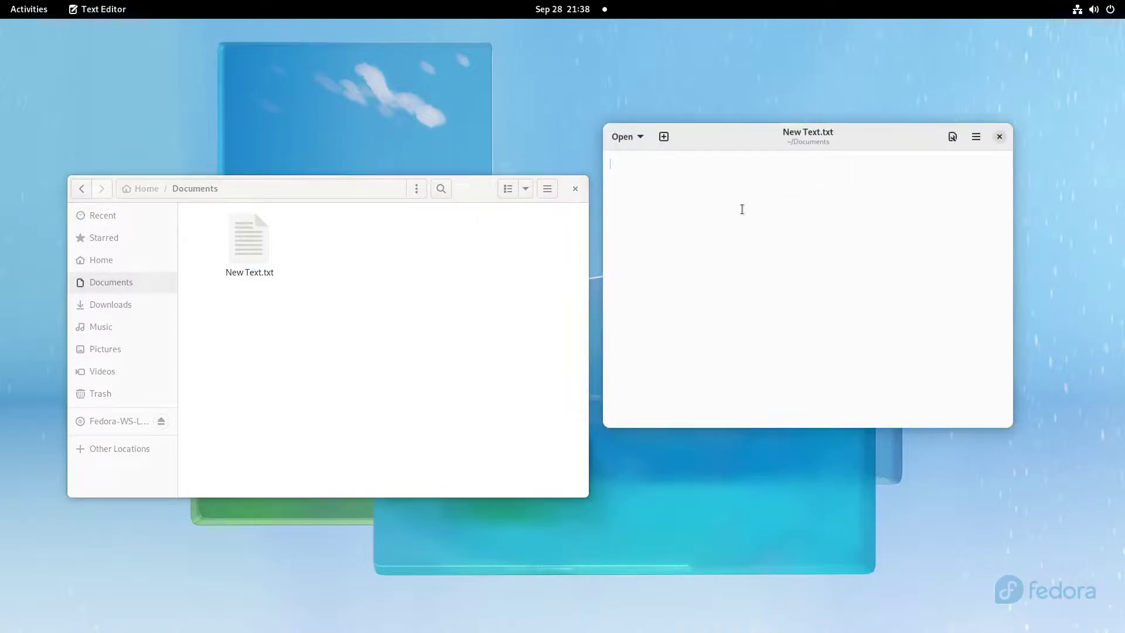
text(Text)
click(976, 138)
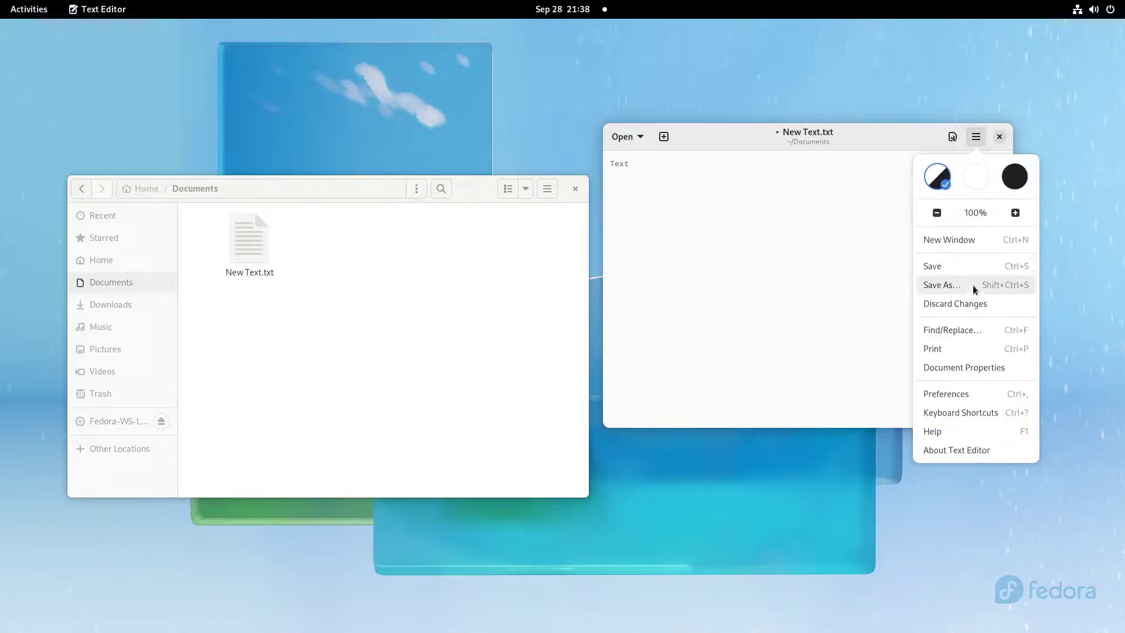
click(979, 267)
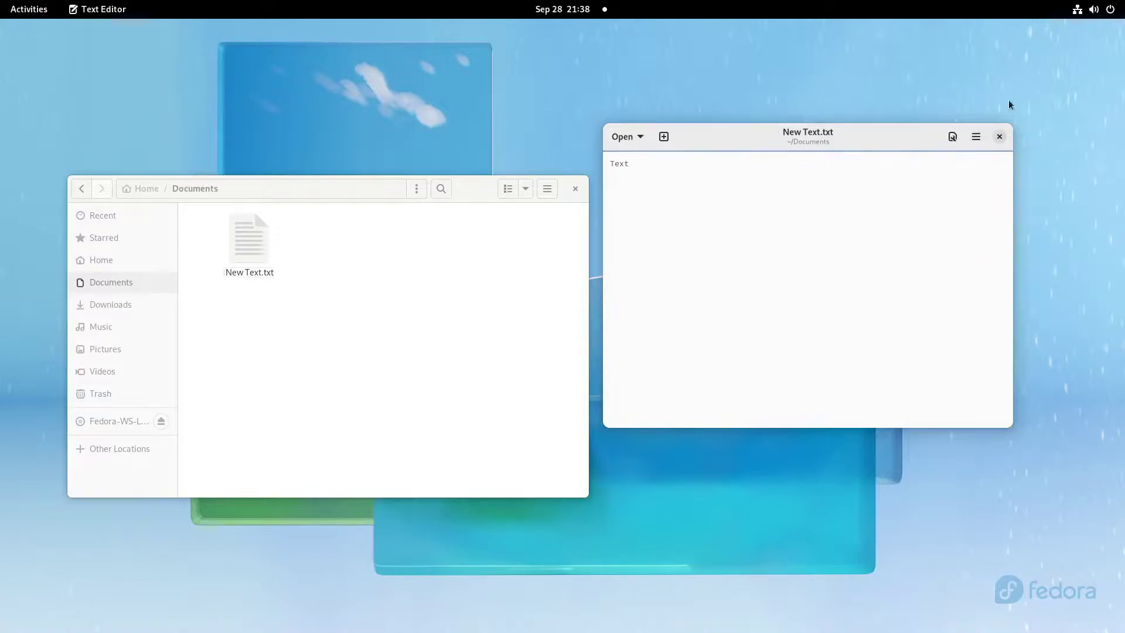
click(998, 137)
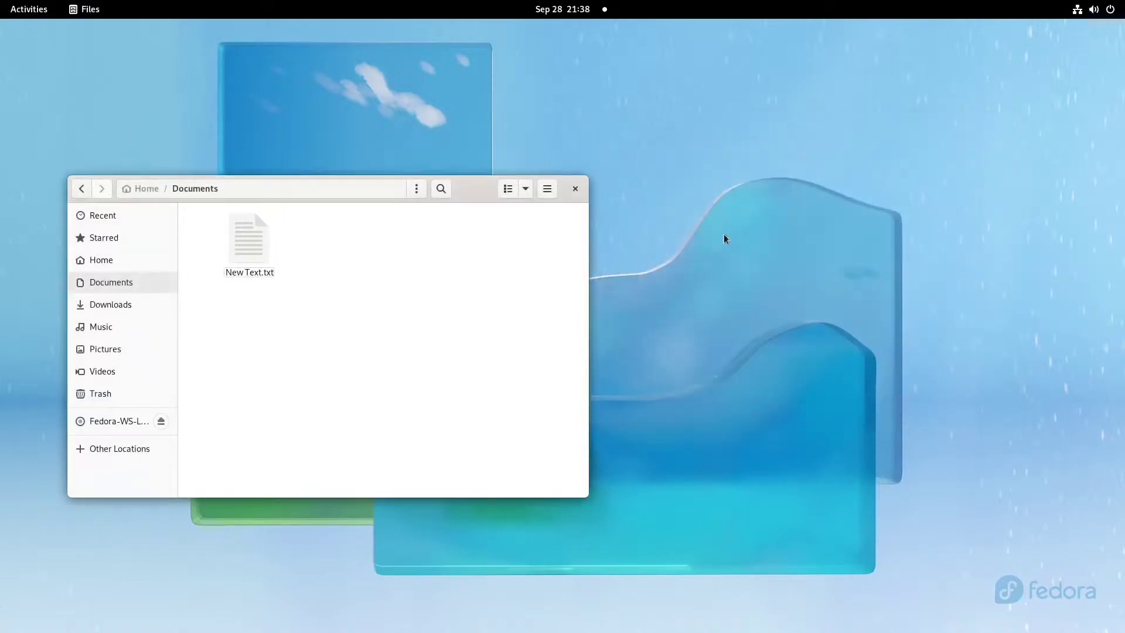
click(576, 190)
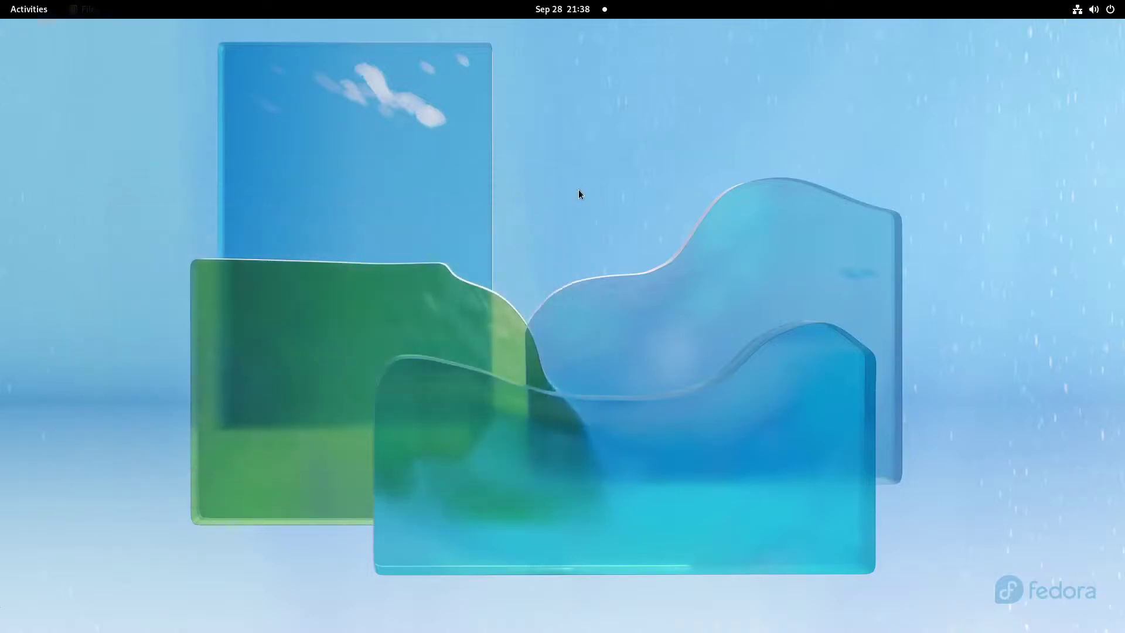
- Launch Terminal from the Activities app grid
click(35, 8)
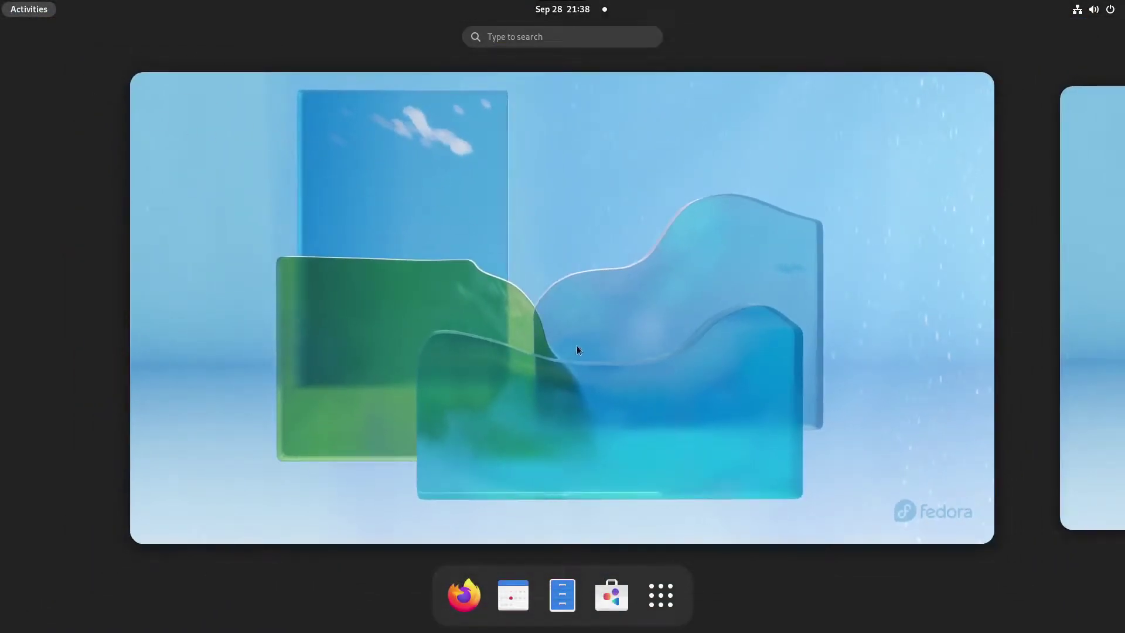
click(670, 598)
click(672, 602)
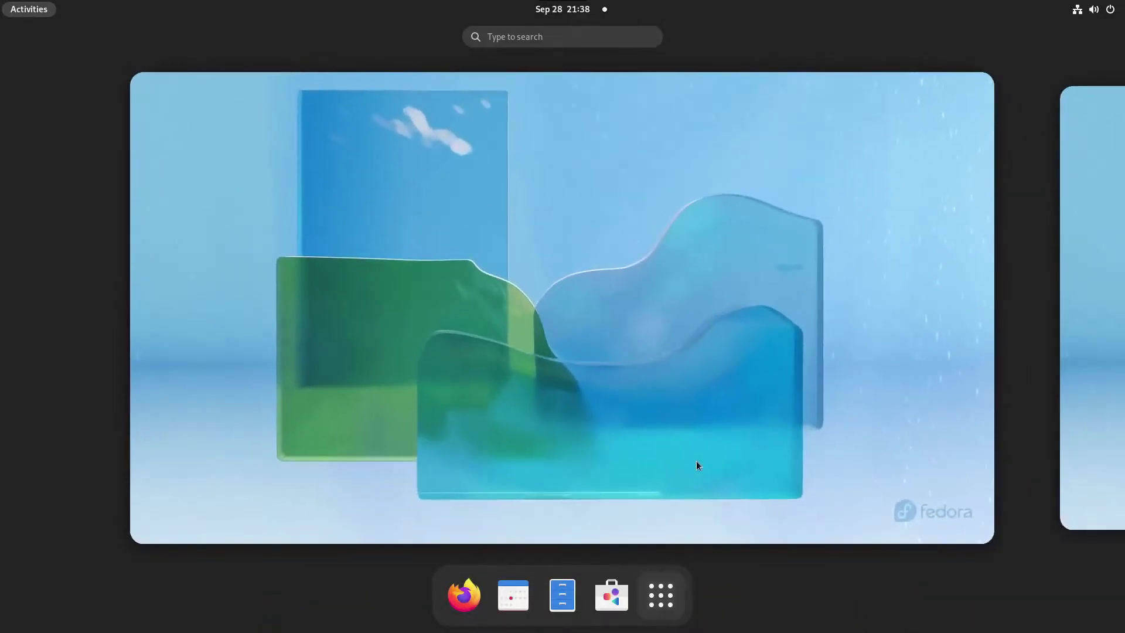
click(695, 460)
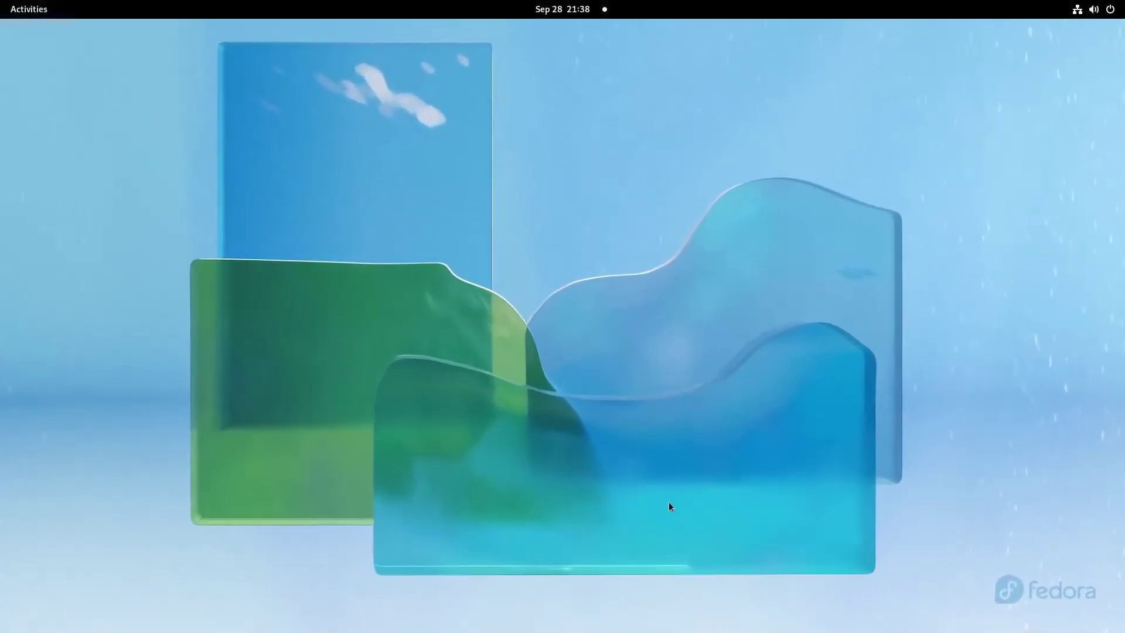
click(28, 7)
click(28, 7)
click(28, 7)
click(680, 597)
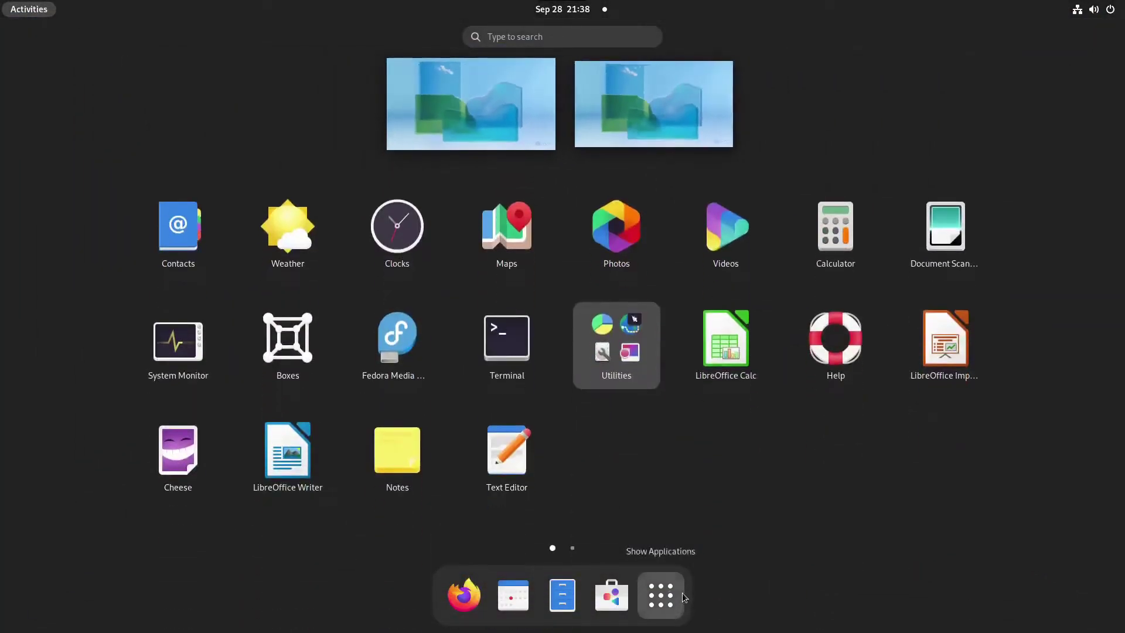
click(497, 389)
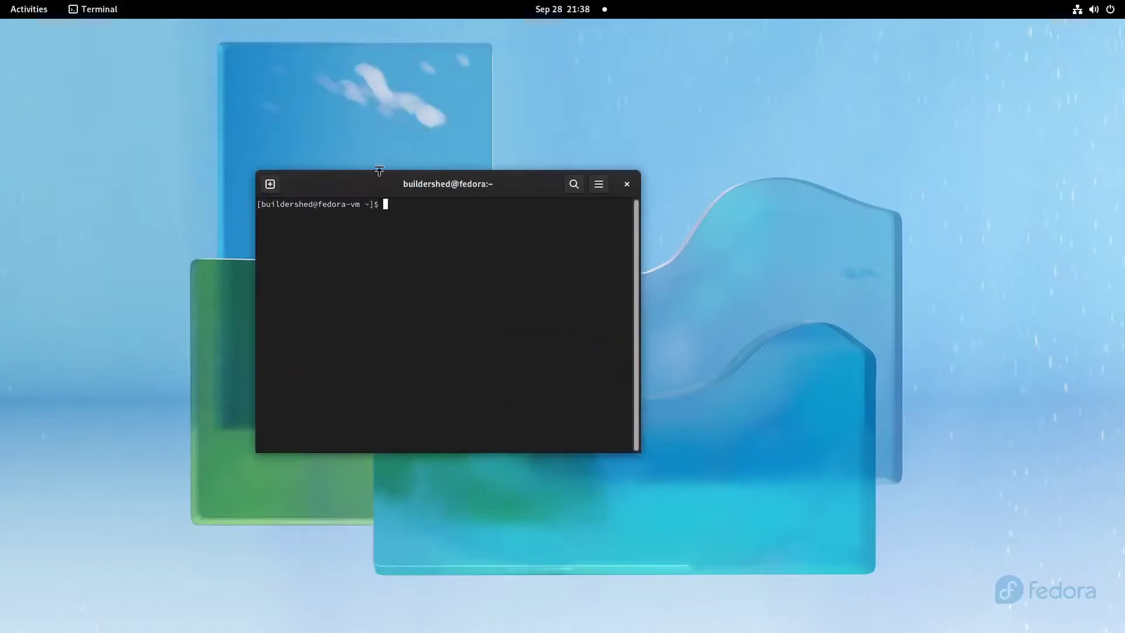
- Type and erase 'sudo dnf install', exit the terminal, and reopen Activities
text(sudo dnf install)
key(ctrl+Left)
key(ctrl+Left)
key(ctrl+Left)
key(ctrl+Right)
key(ctrl+Right)
key(ctrl+Right)
key(Left)
key(BackSpace)
key(BackSpace)
key(BackSpace)
key(BackSpace)
key(BackSpace)
key(BackSpace)
key(BackSpace)
key(BackSpace)
key(BackSpace)
key(BackSpace)
key(BackSpace)
key(BackSpace)
key(BackSpace)
key(BackSpace)
text(exit)
key(Return)
key(super)
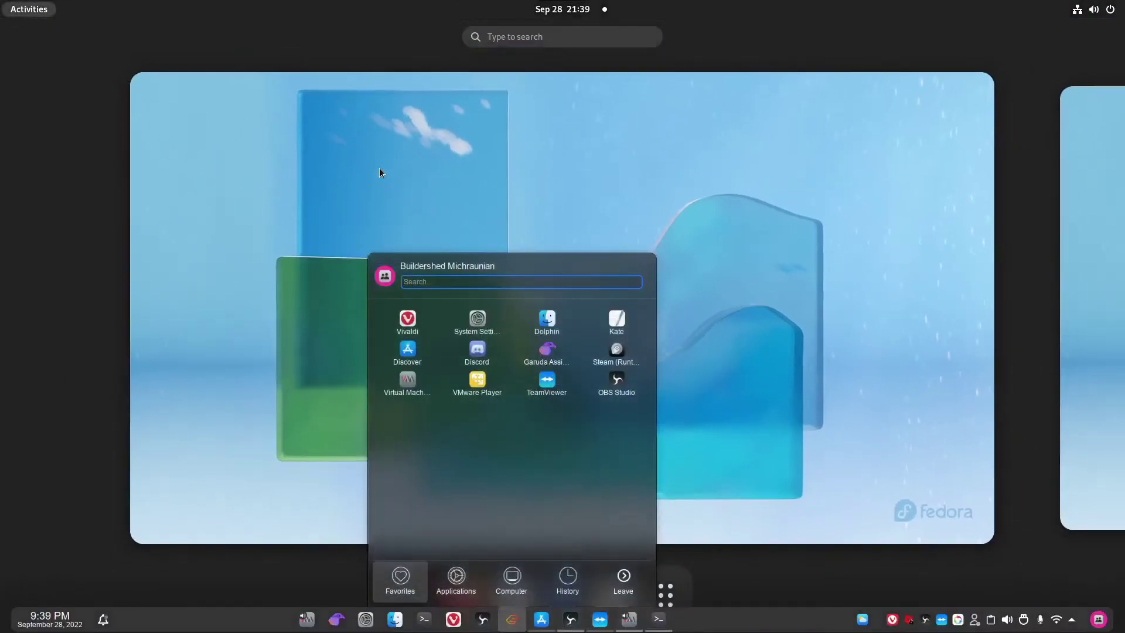
key(super)
click(29, 9)
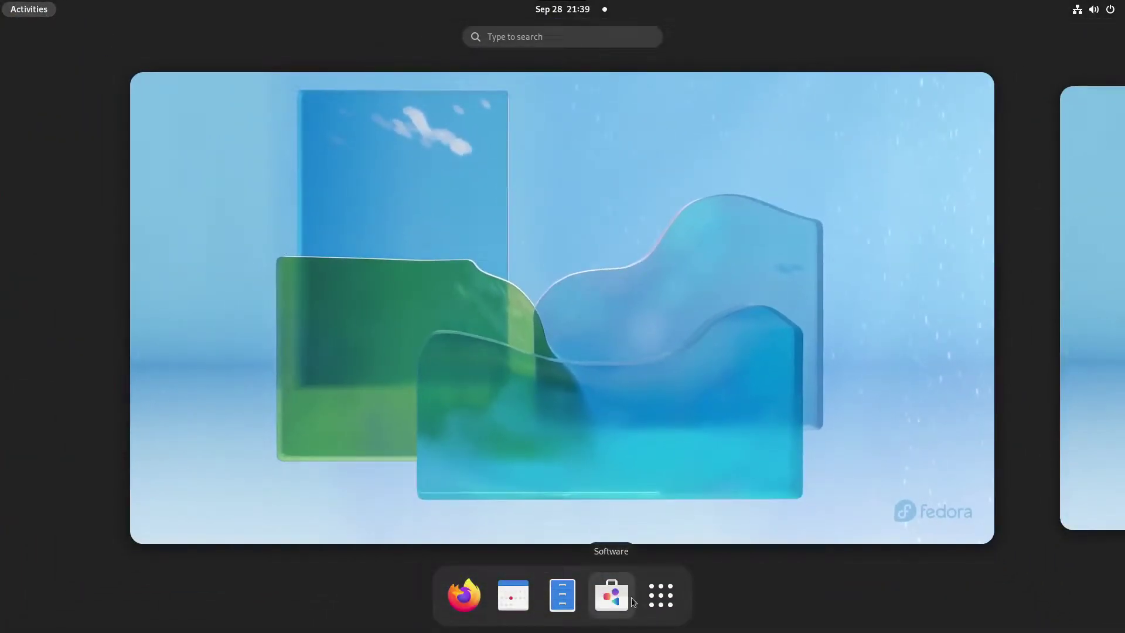
- Launch GNOME Software from the dash and reposition its window
click(611, 595)
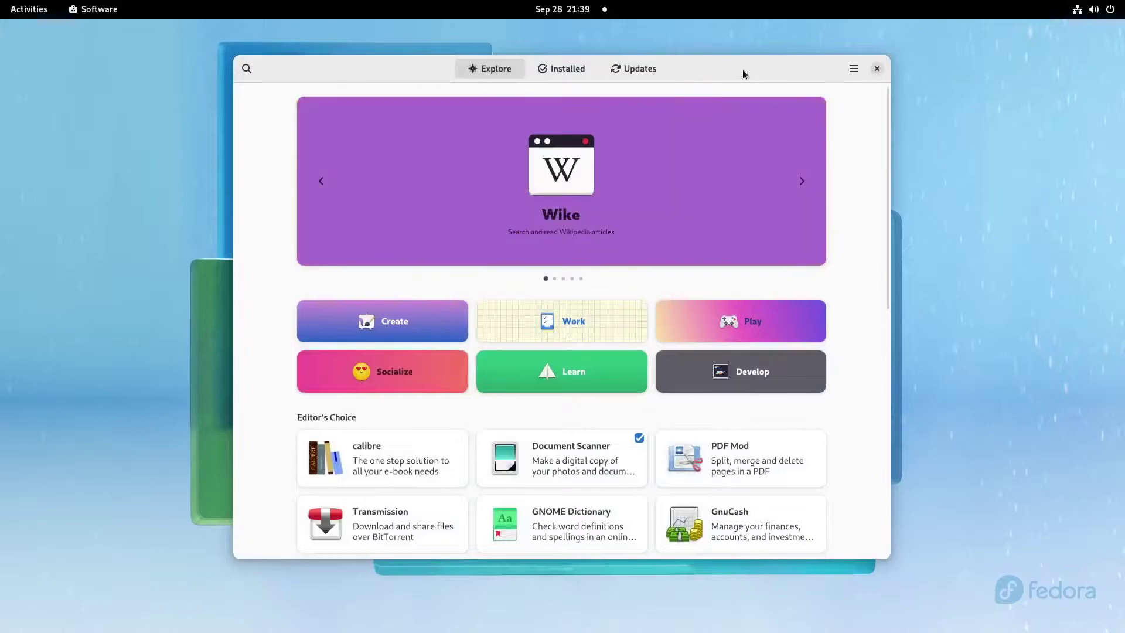
drag(742, 69, 693, 87)
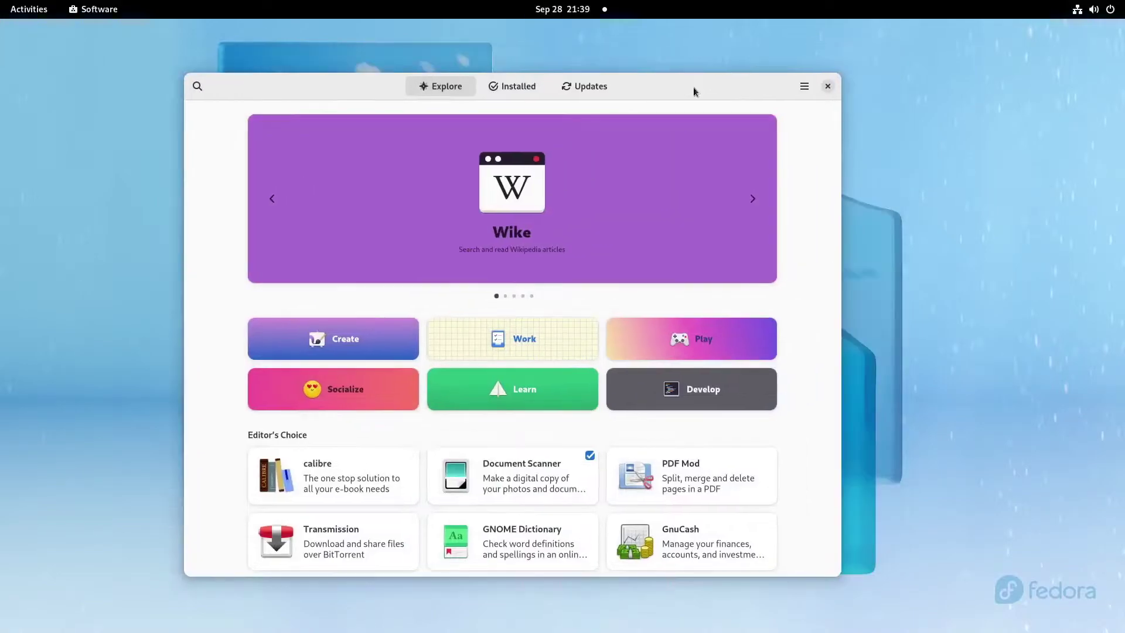
click(37, 8)
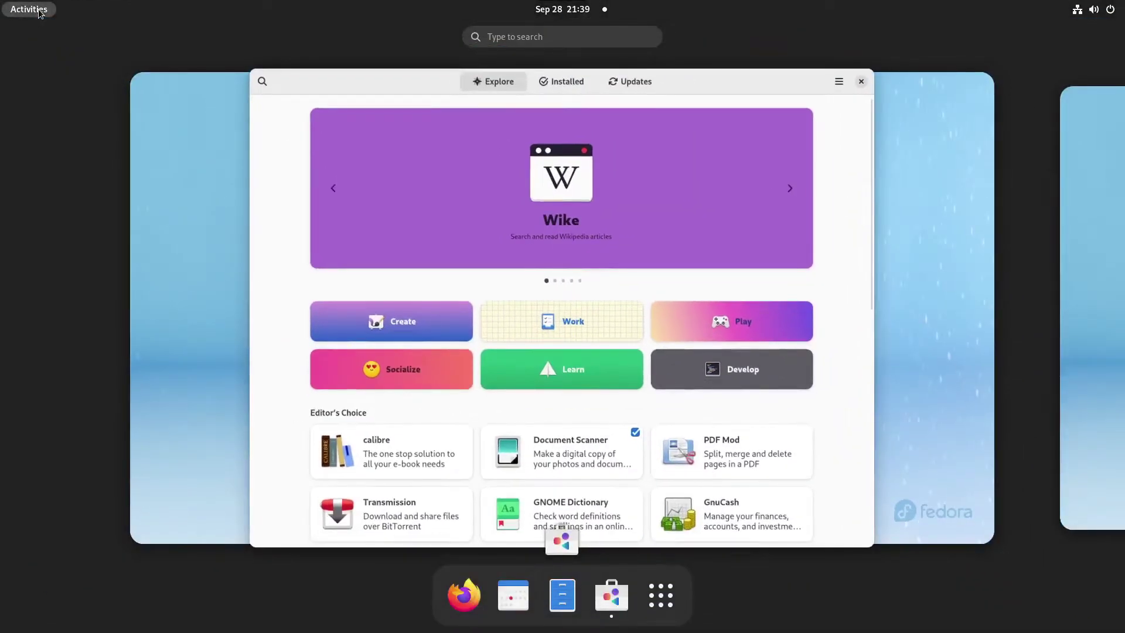
click(37, 9)
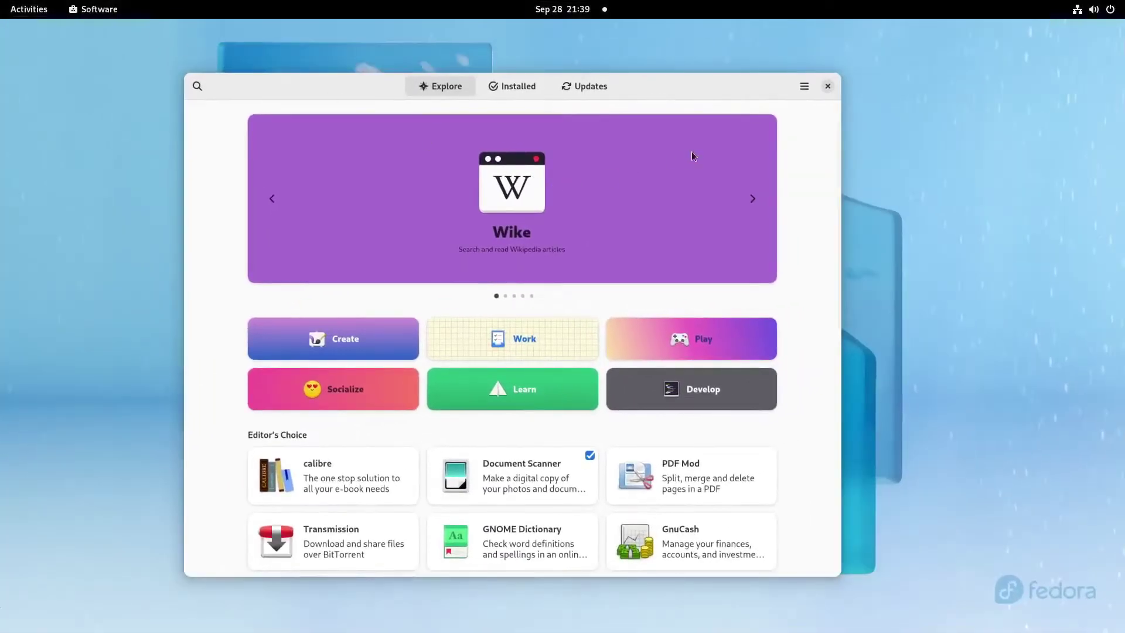
drag(661, 103, 704, 88)
- Scroll the Explore page down to New & Updated and Other Categories
scroll(556, 437, down, 2)
scroll(559, 431, down, 5)
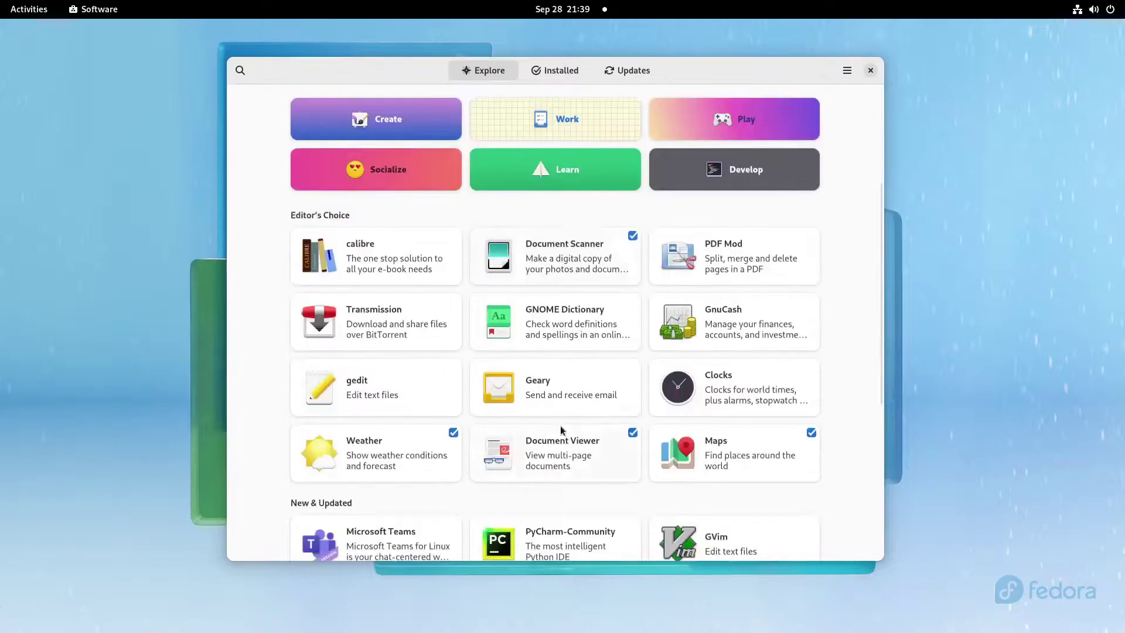
scroll(472, 359, down, 5)
scroll(515, 346, up, 5)
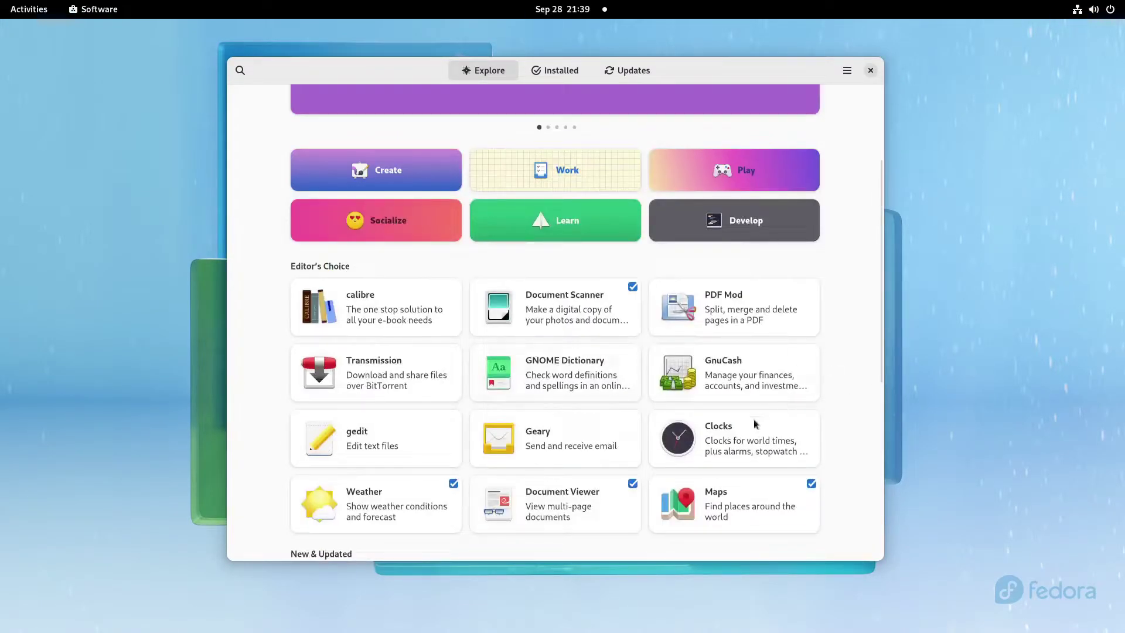
scroll(677, 188, up, 4)
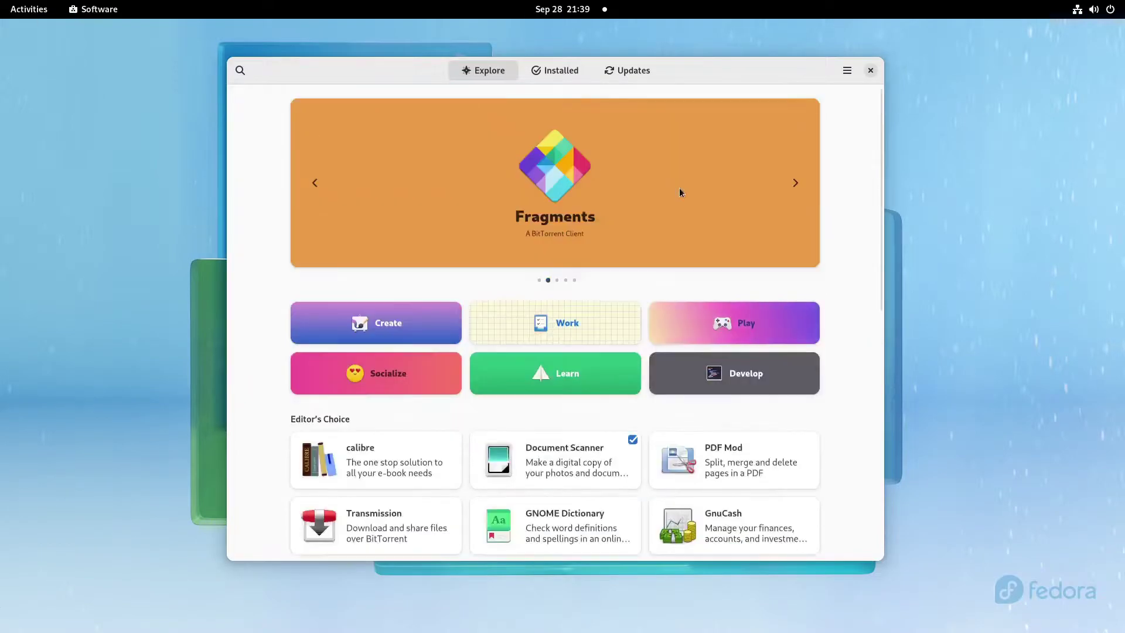
scroll(680, 187, down, 5)
scroll(461, 349, down, 4)
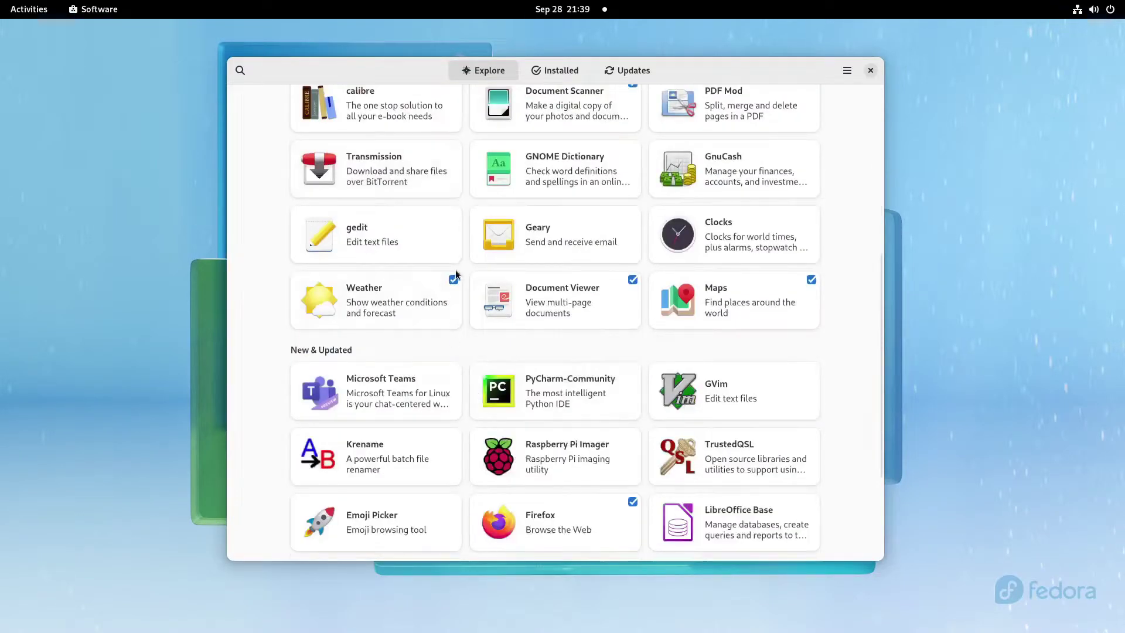
scroll(455, 270, down, 4)
scroll(697, 361, down, 1)
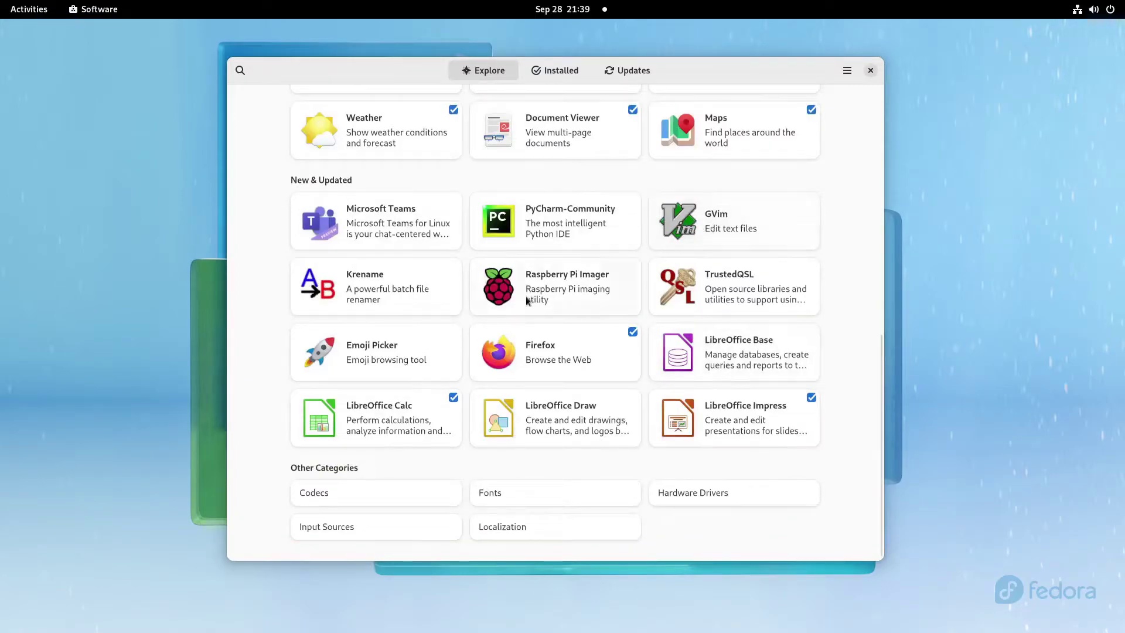
- Install Emoji Picker from its details page
click(366, 333)
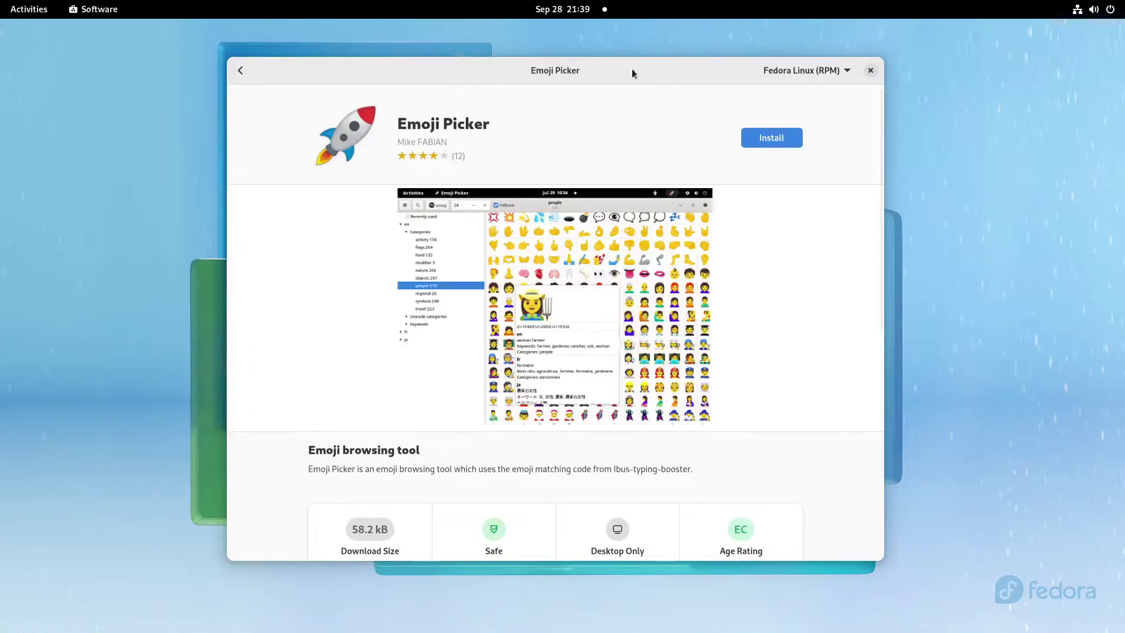
click(810, 70)
click(832, 71)
click(774, 143)
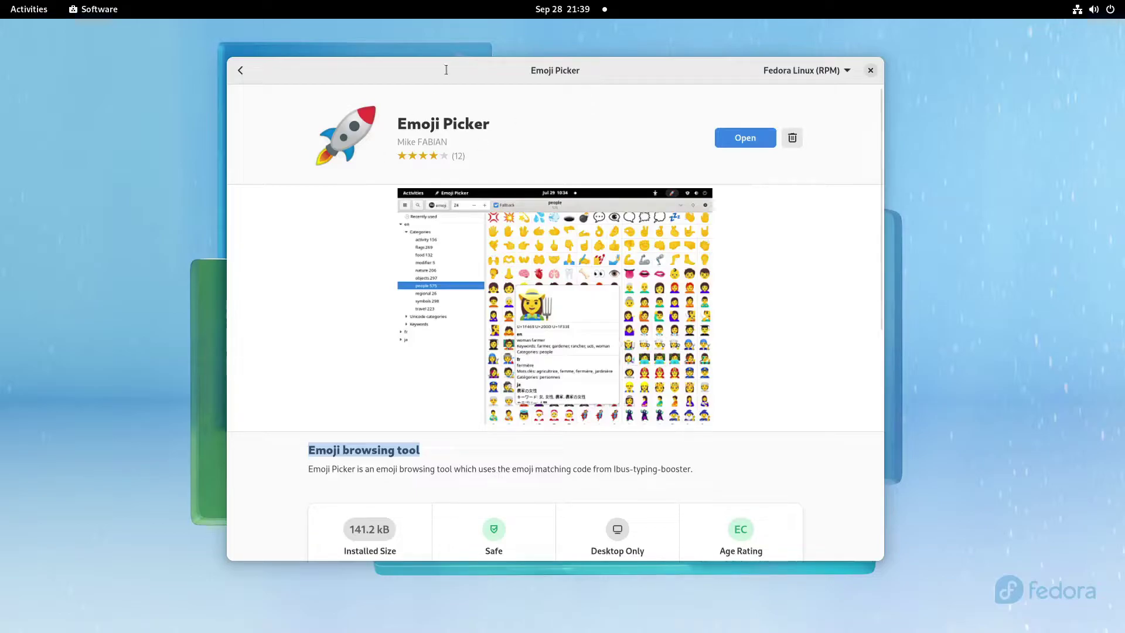
- Move the Software window left, return to Explore, and open Activities
drag(451, 73, 644, 113)
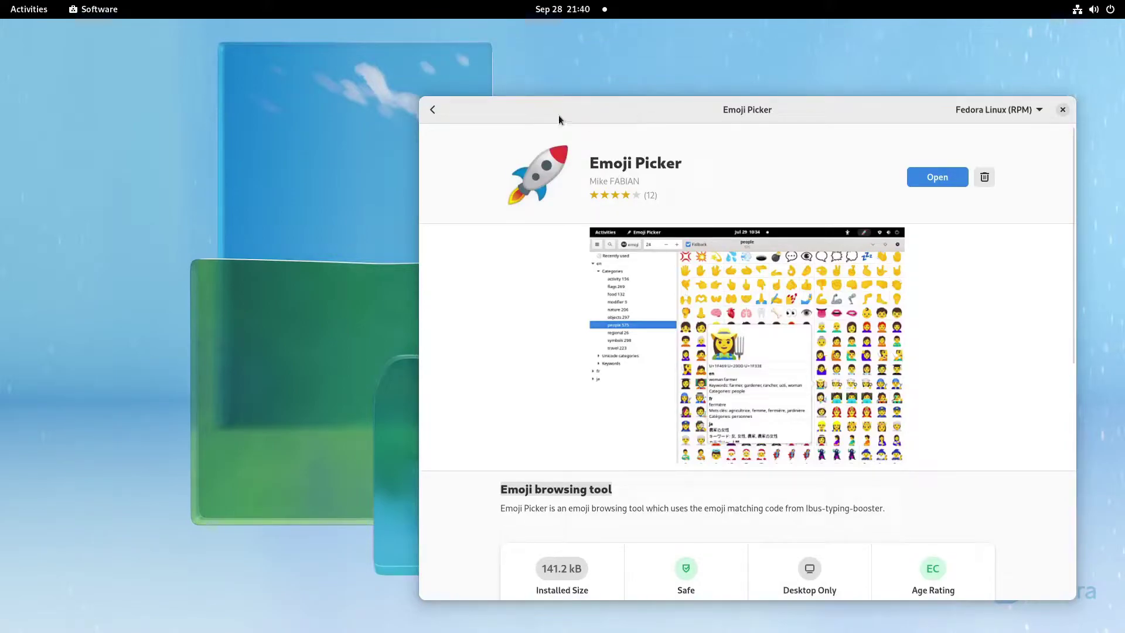
drag(601, 102, 352, 81)
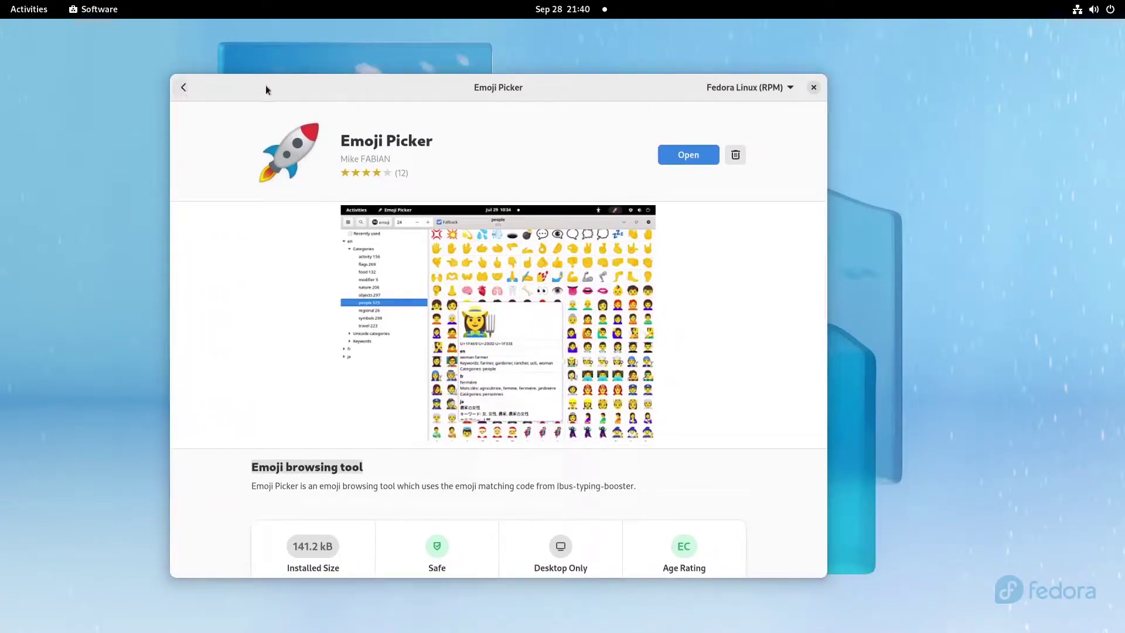
click(182, 92)
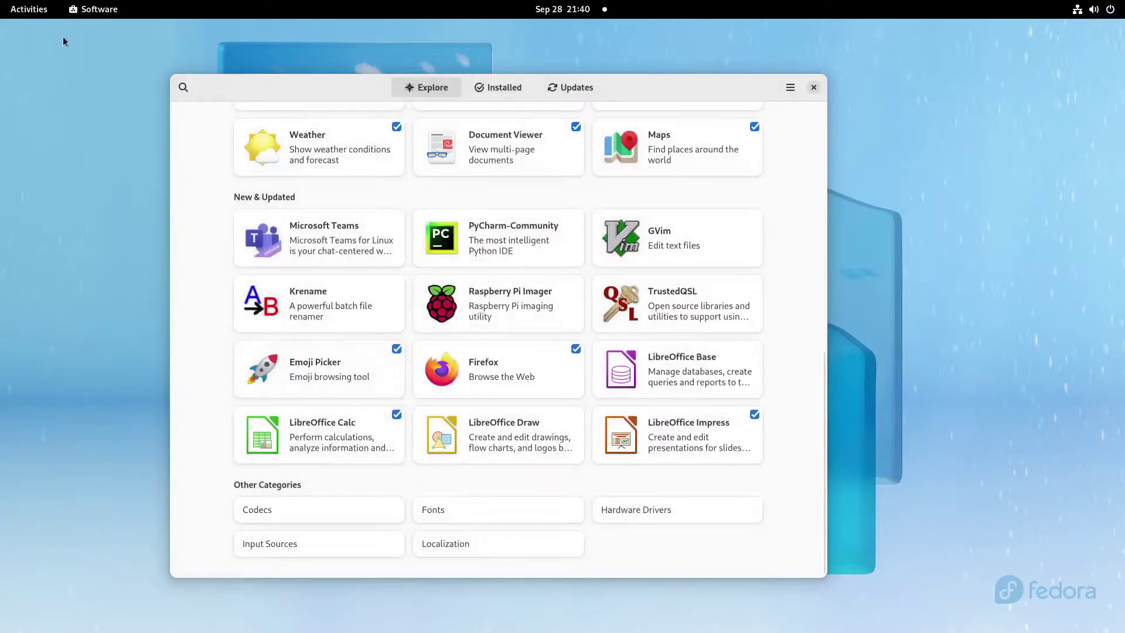
click(29, 9)
- Launch Emoji Picker from the app grid
click(672, 595)
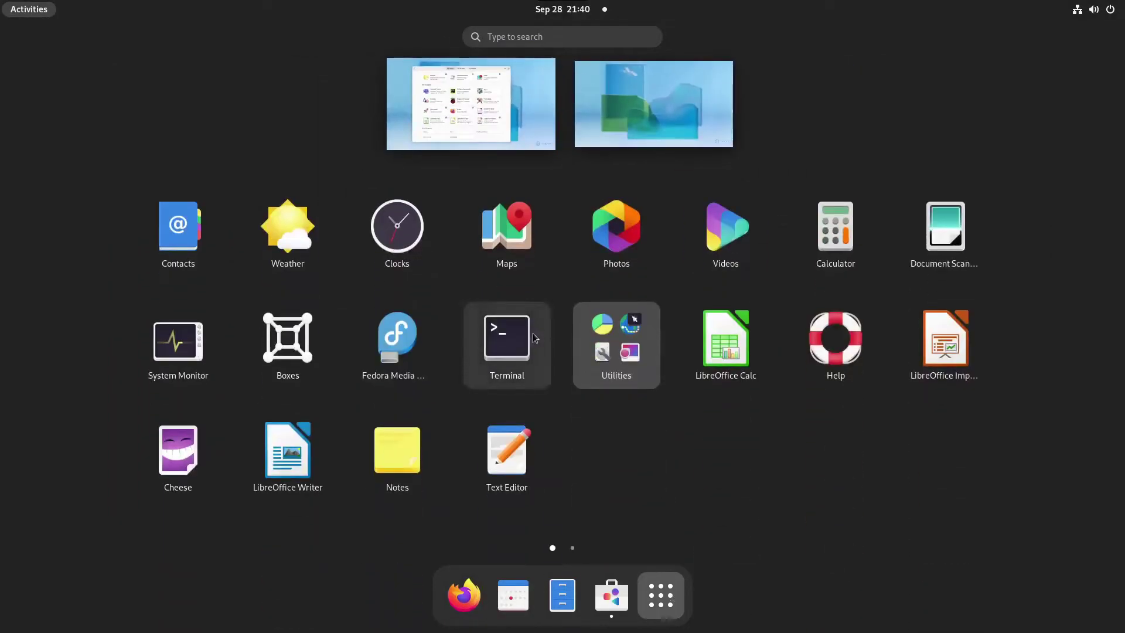
scroll(530, 332, down, 1)
click(624, 249)
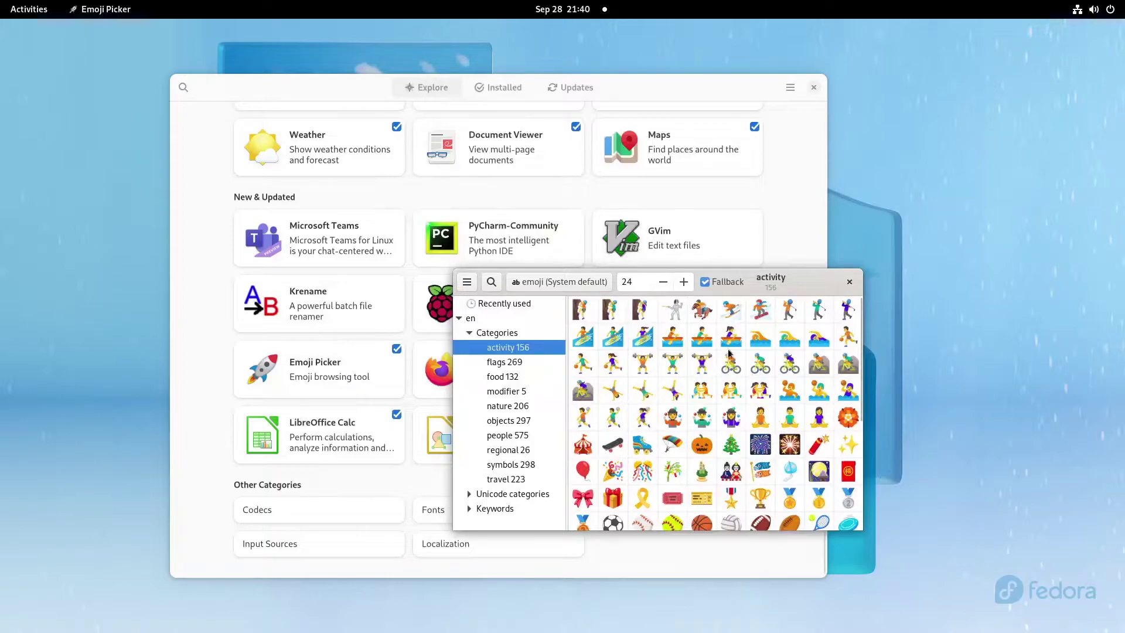
- Copy the soccer ball emoji and paste it into Software's search
scroll(731, 351, down, 3)
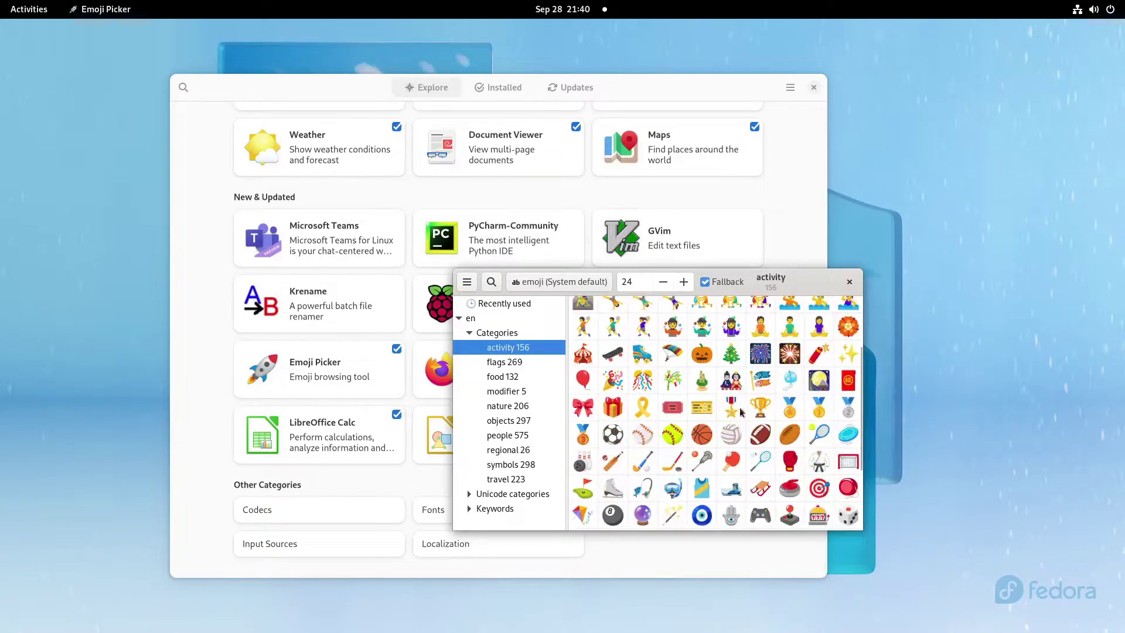
click(619, 436)
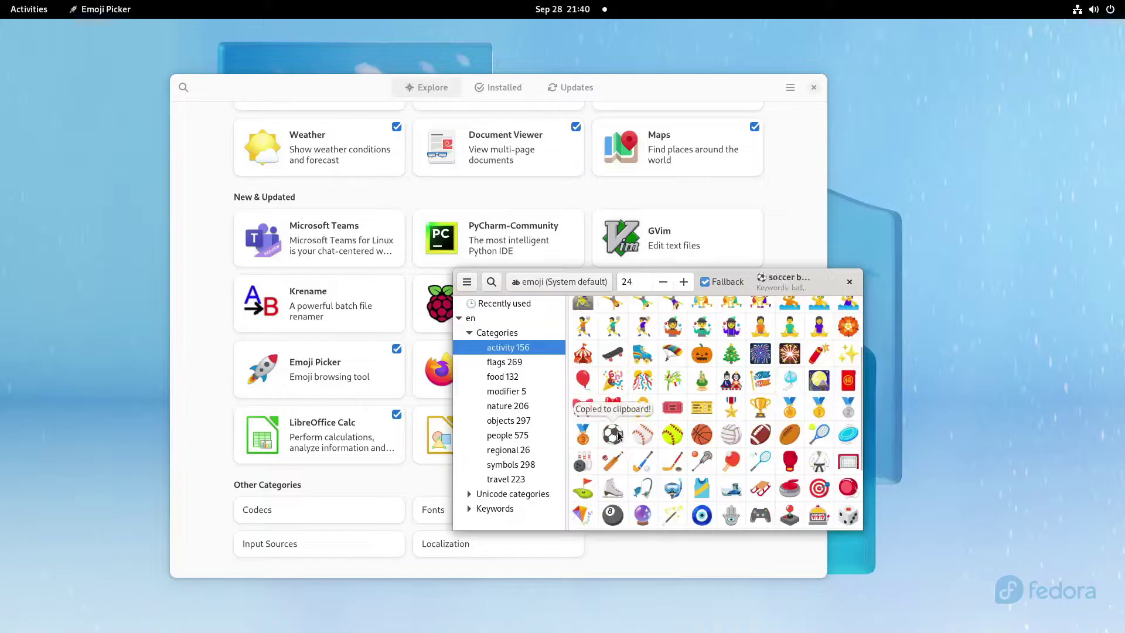
click(185, 89)
text(⚽)
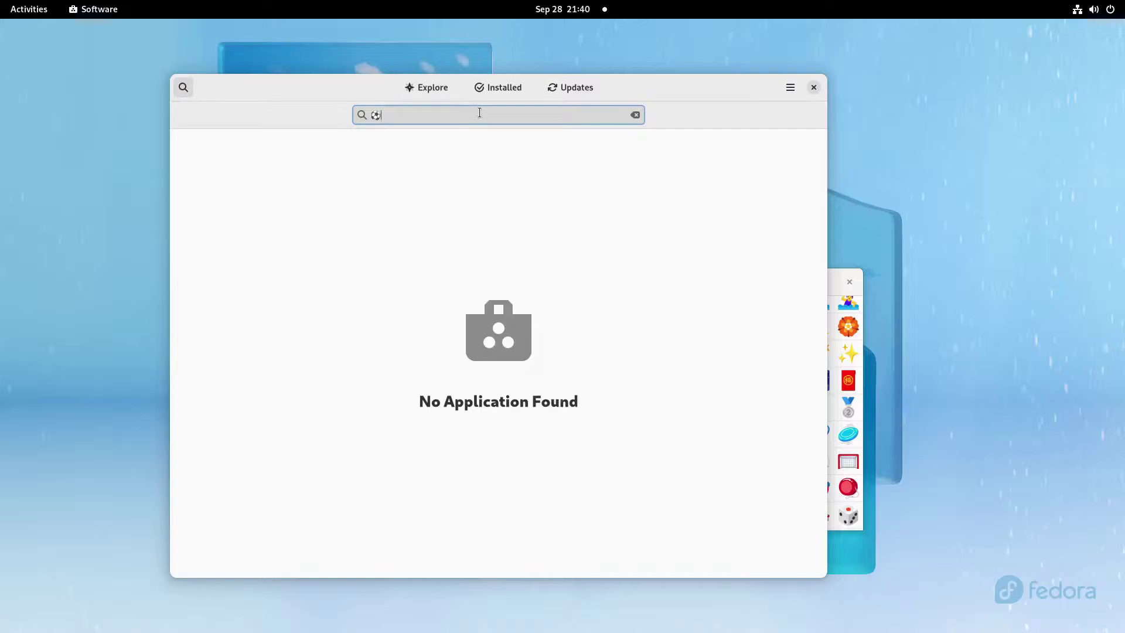
- Clear the search, close Emoji Picker, and return to the Explore page
key(BackSpace)
click(846, 297)
click(850, 282)
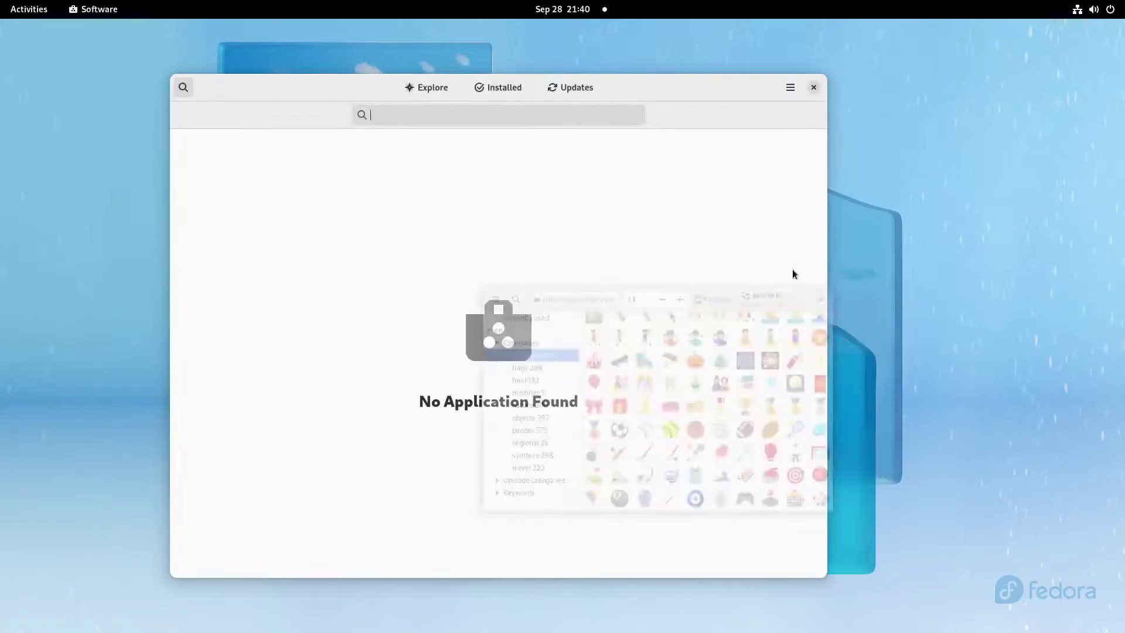
click(450, 87)
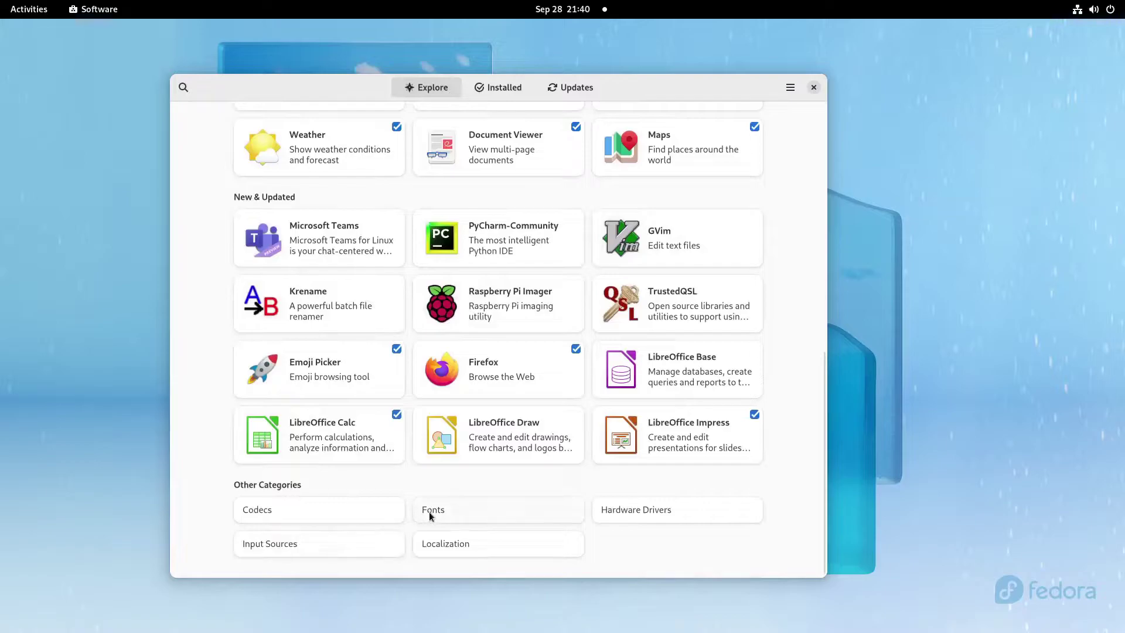
- Install the Beteckna font from the Fonts category and return to the list
click(509, 511)
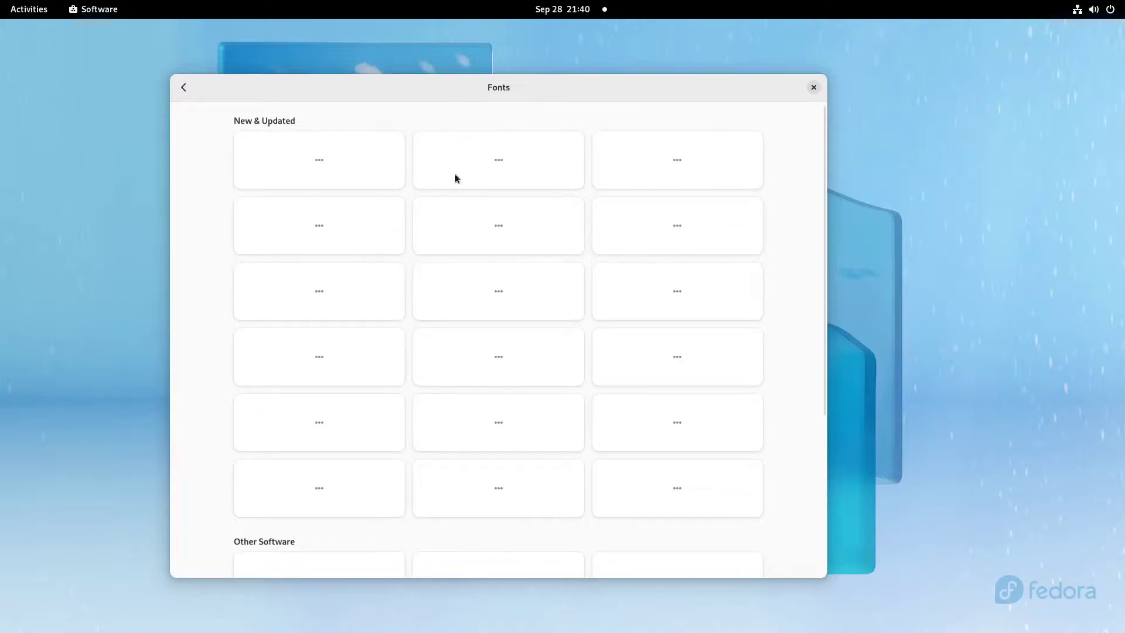
scroll(455, 179, down, 5)
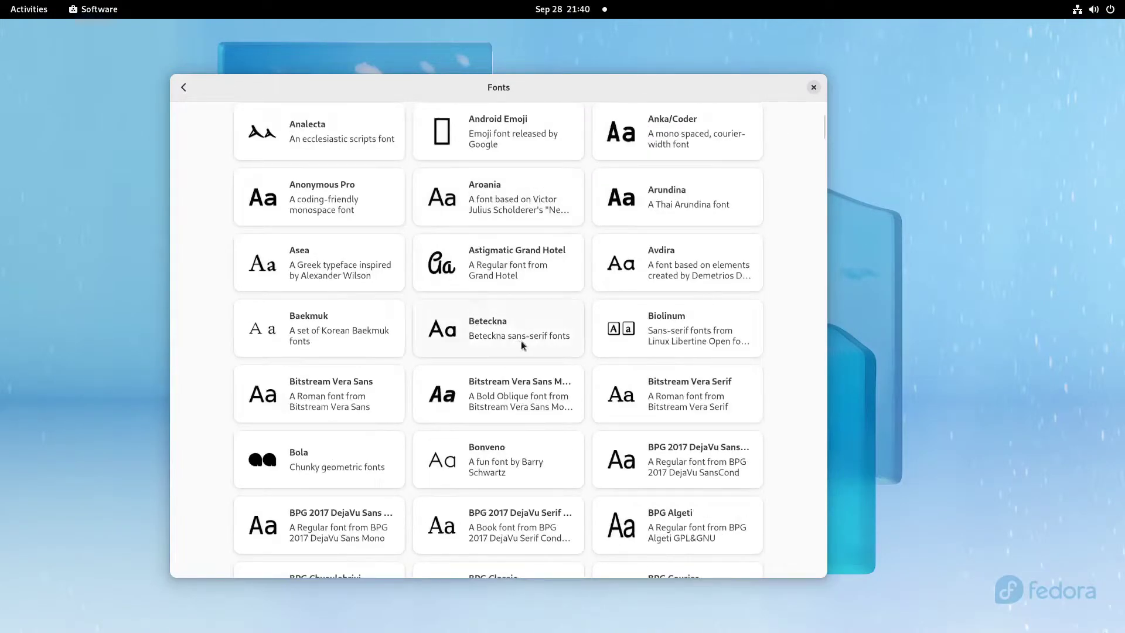
click(578, 317)
click(735, 154)
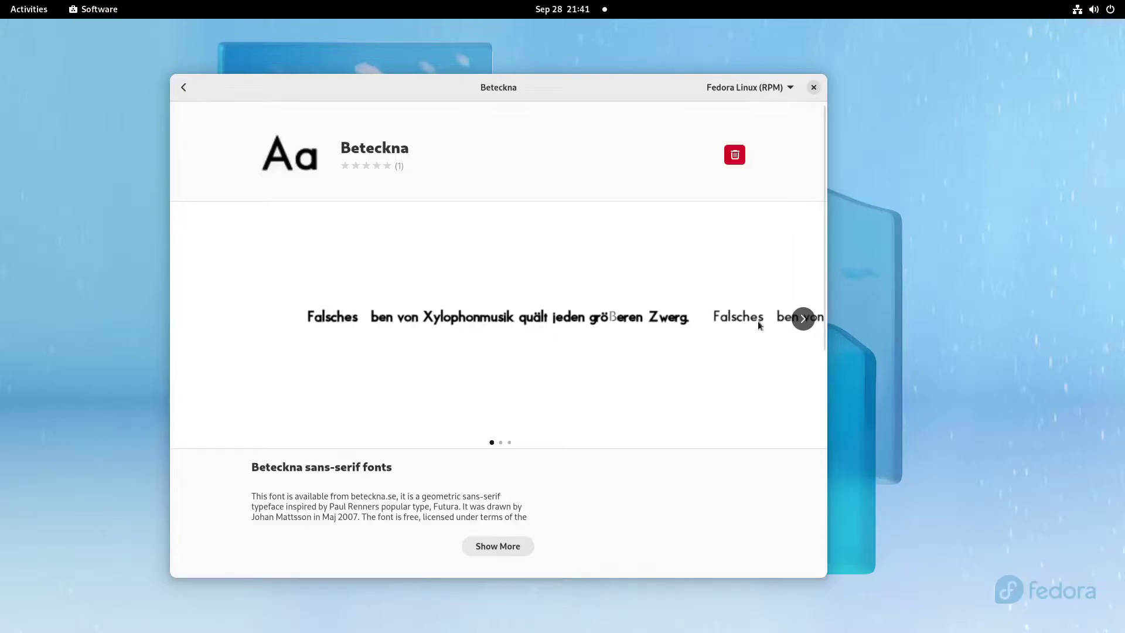
click(185, 87)
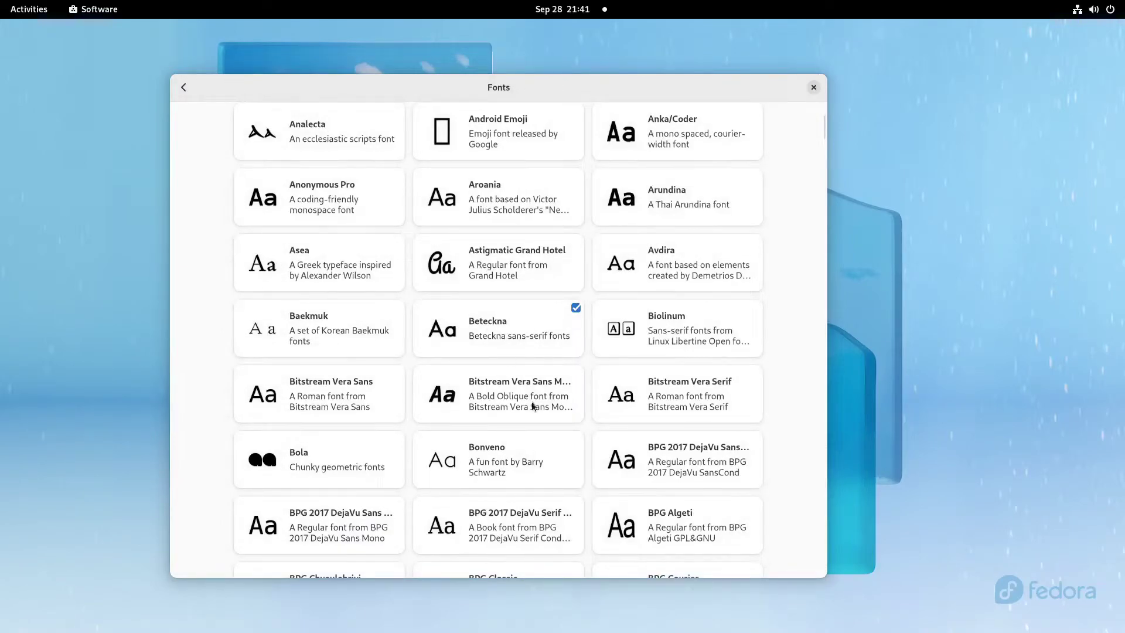
- Install the Bonveno font and return to the Fonts list
click(536, 458)
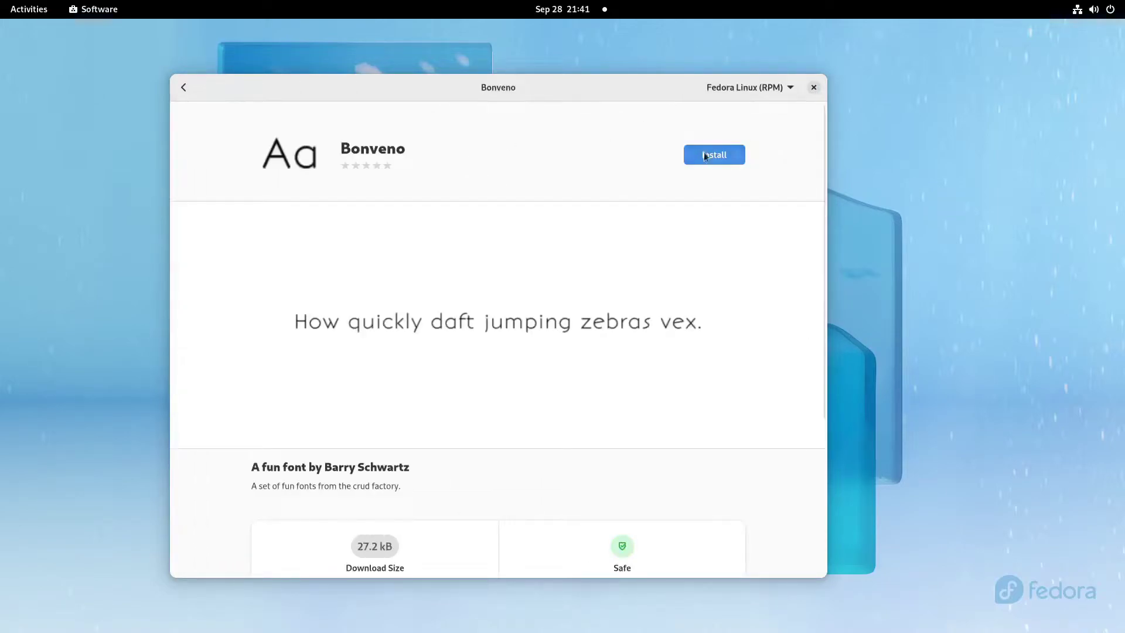
click(690, 154)
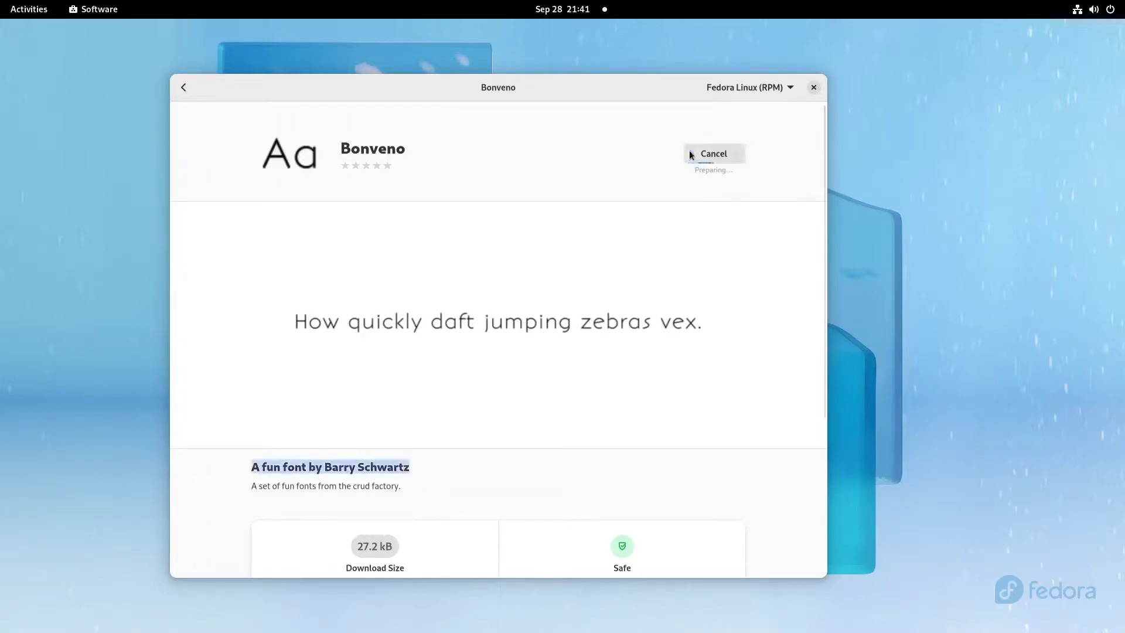
click(183, 88)
- Install the CLM Stam Ashkenaz CLM font, then scroll further down the Fonts list
scroll(512, 188, down, 10)
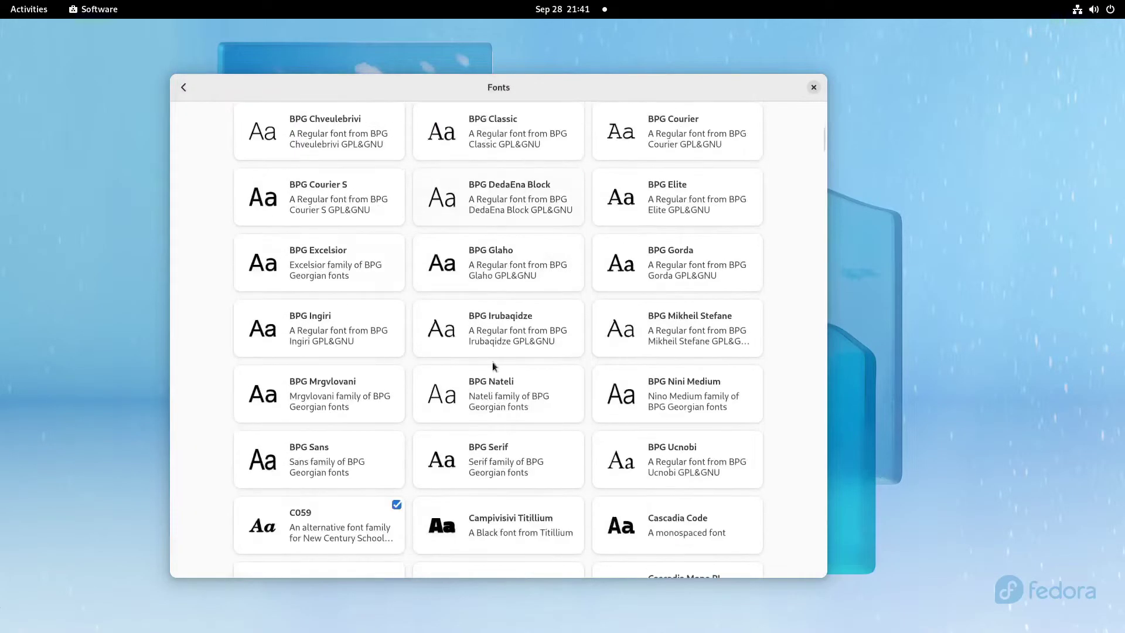
scroll(528, 351, down, 5)
scroll(417, 237, down, 4)
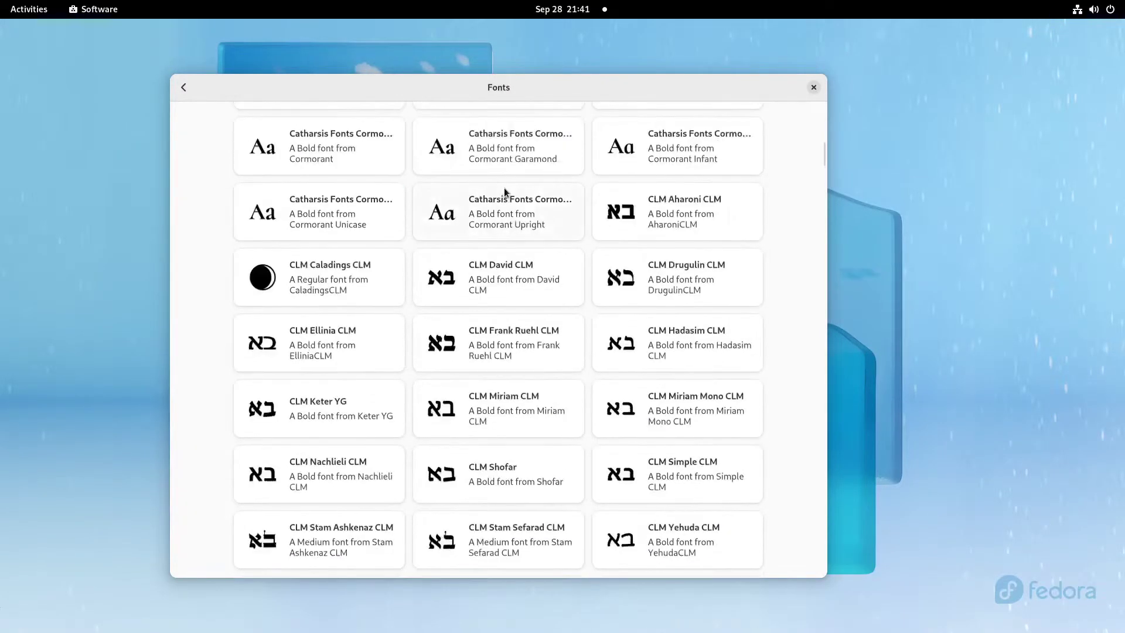
scroll(657, 332, down, 4)
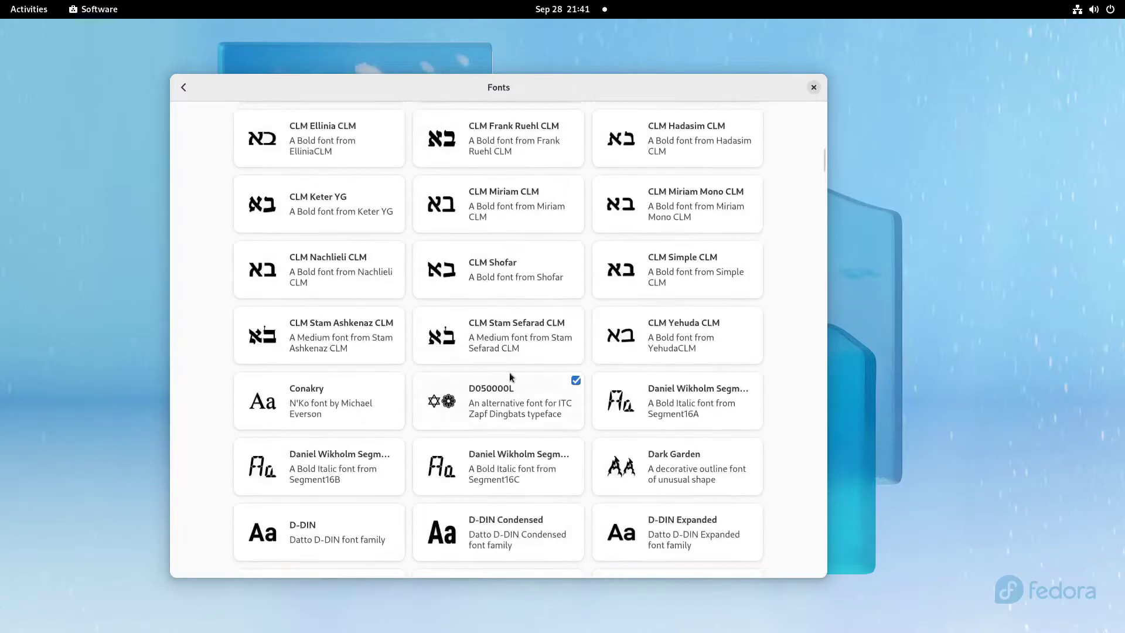
scroll(405, 422, down, 5)
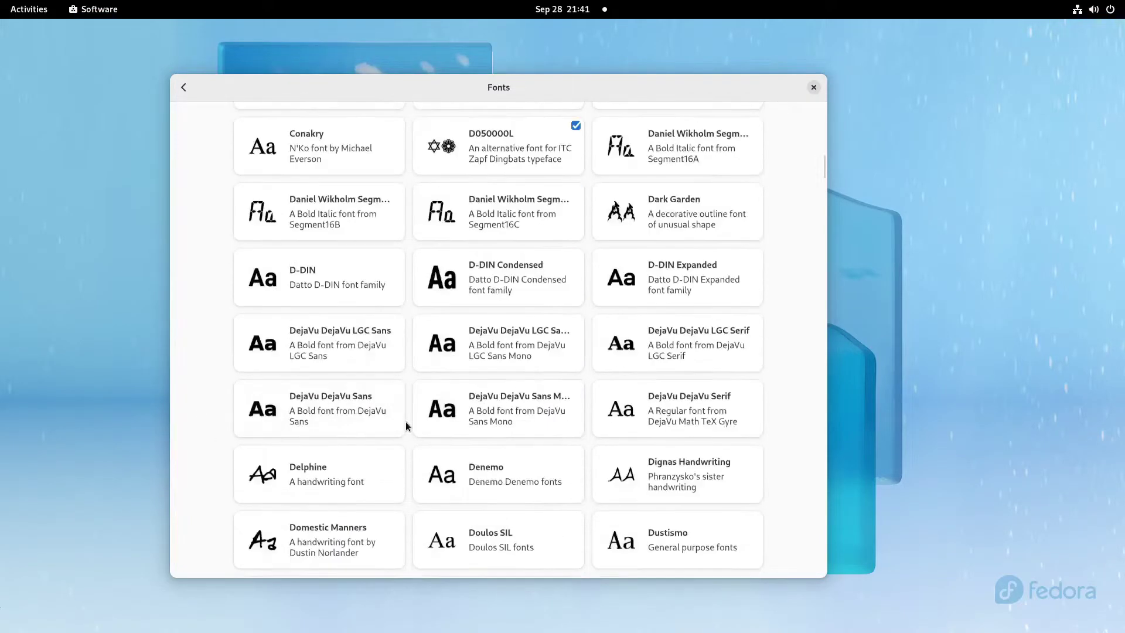
scroll(302, 230, up, 3)
click(302, 231)
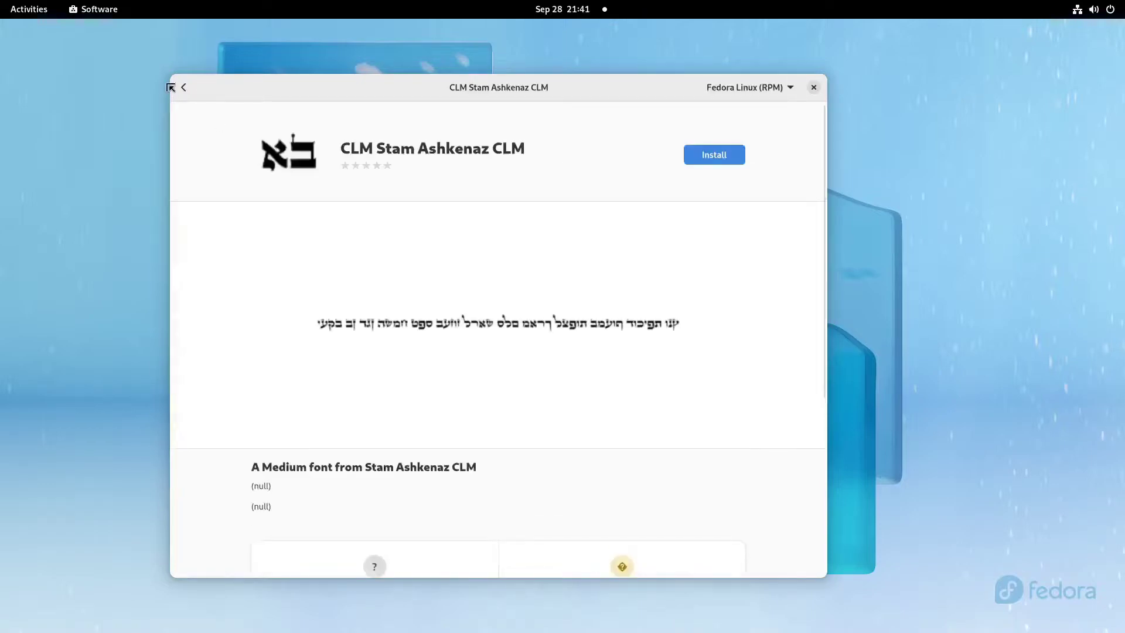
click(711, 157)
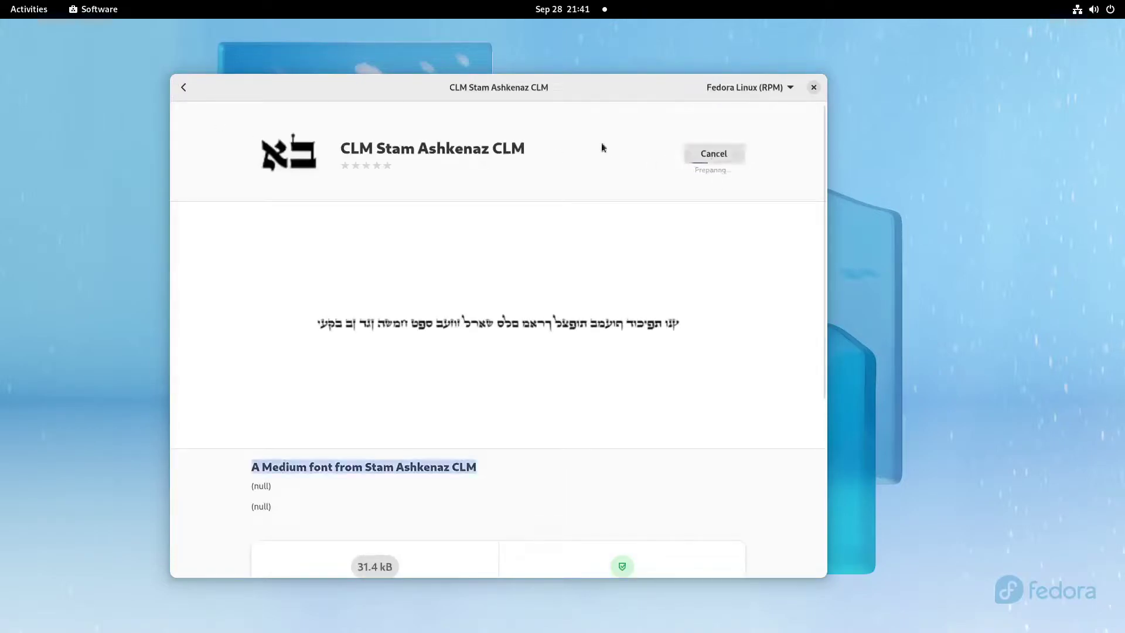
click(183, 88)
scroll(635, 458, down, 5)
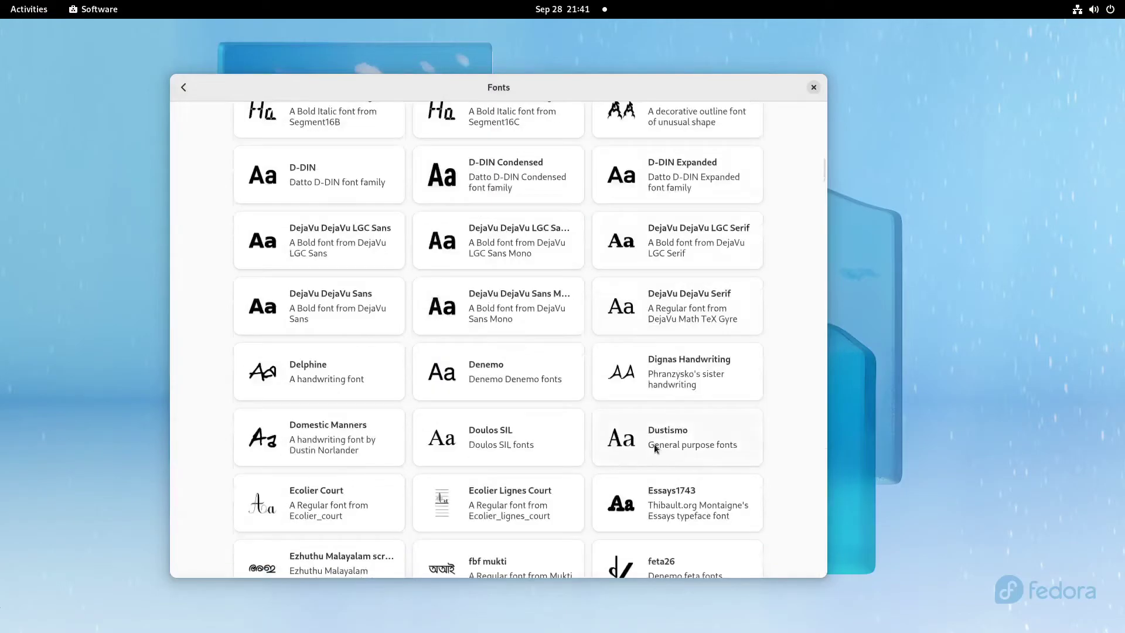
scroll(609, 380, down, 3)
scroll(583, 294, down, 6)
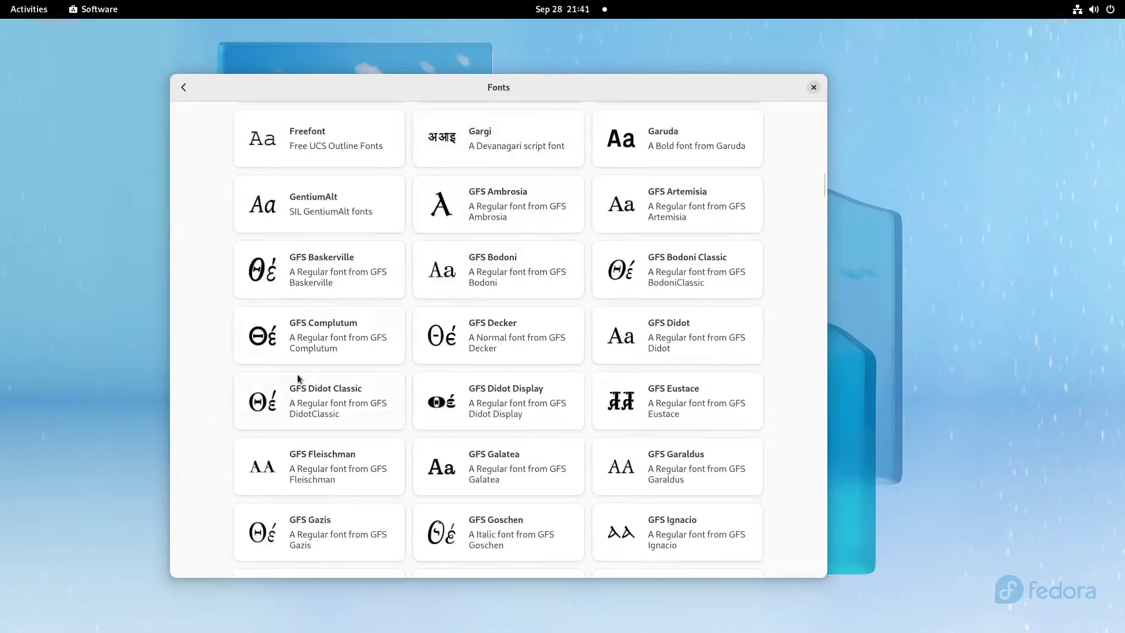
- Return to Explore and page the featured apps carousel to Wike
click(182, 89)
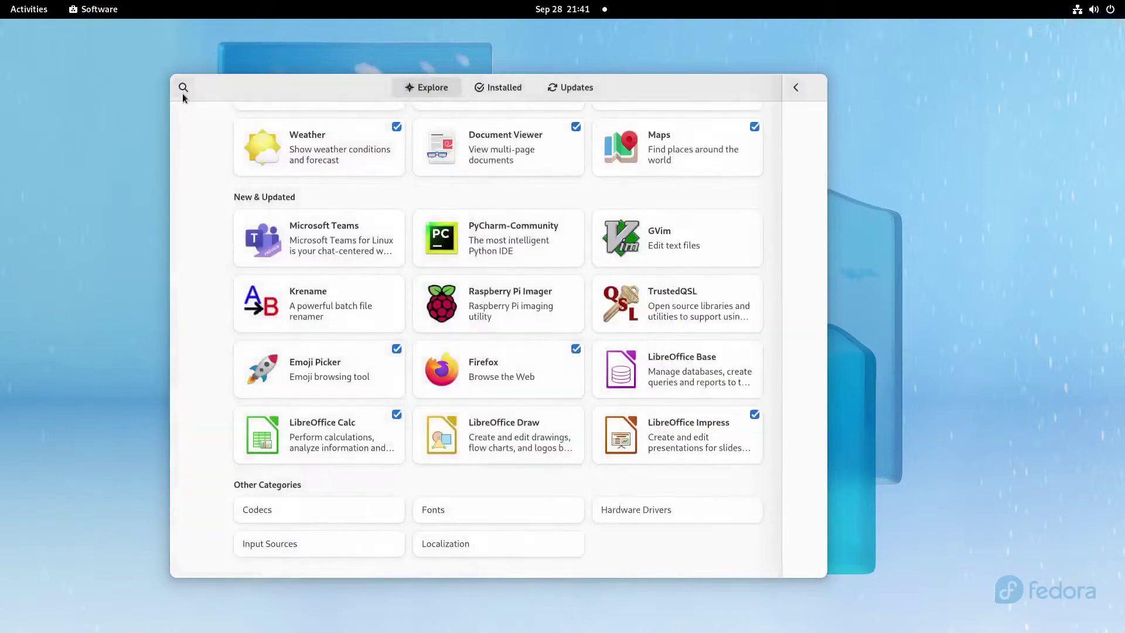
scroll(627, 209, up, 5)
scroll(628, 202, up, 4)
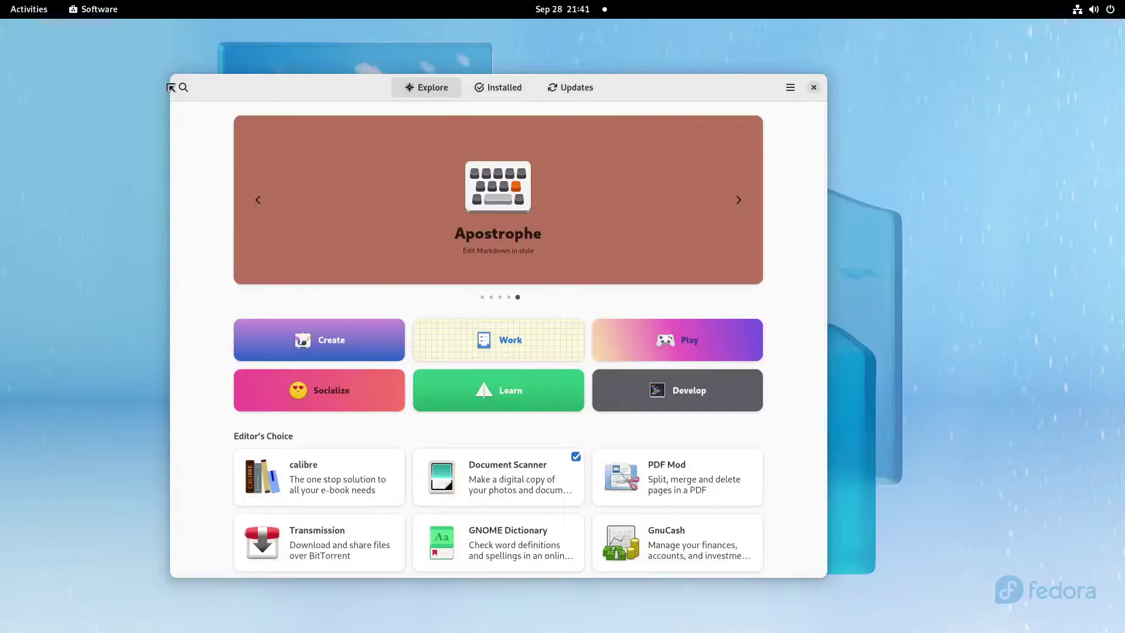
click(737, 197)
click(736, 197)
click(737, 197)
click(736, 197)
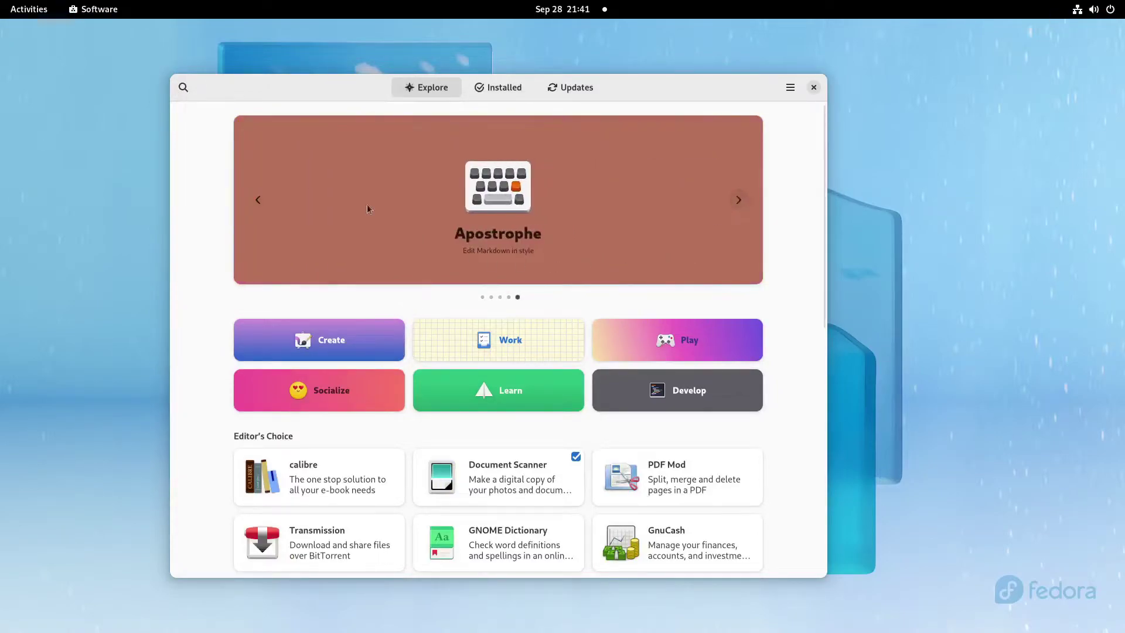
click(258, 200)
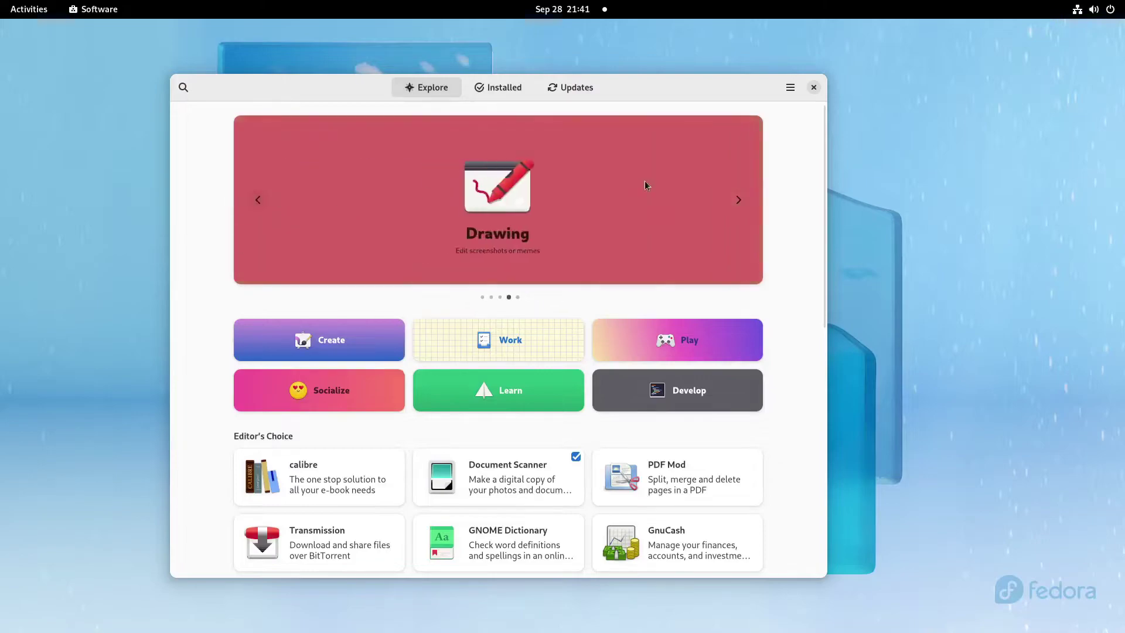
click(732, 203)
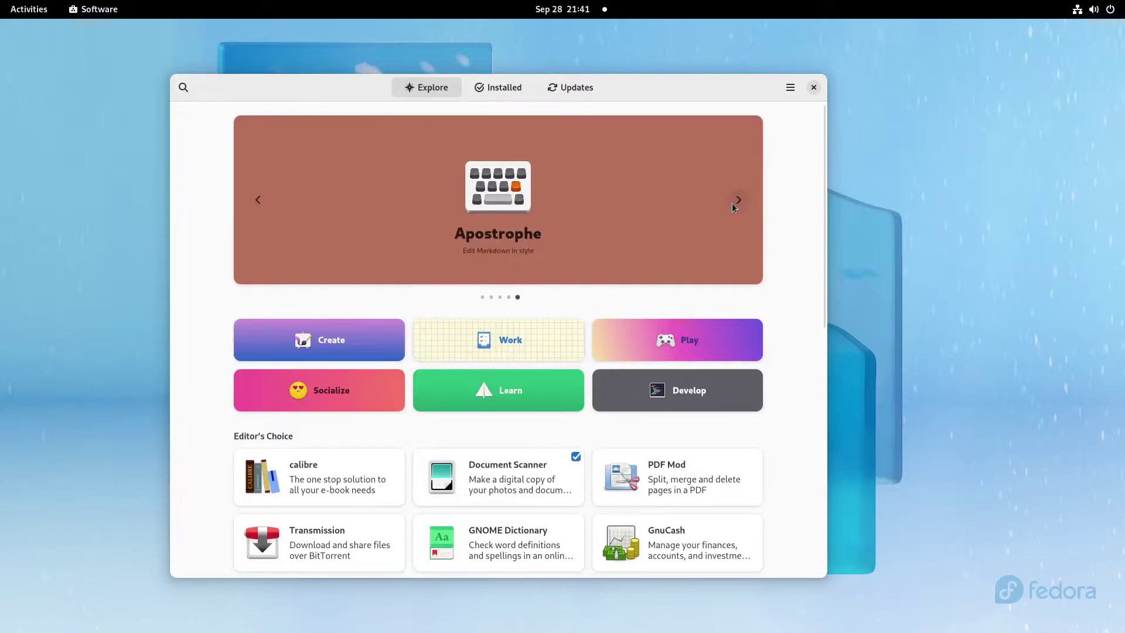
click(732, 203)
- Install the Wike Wikipedia reader and check its package source
click(585, 190)
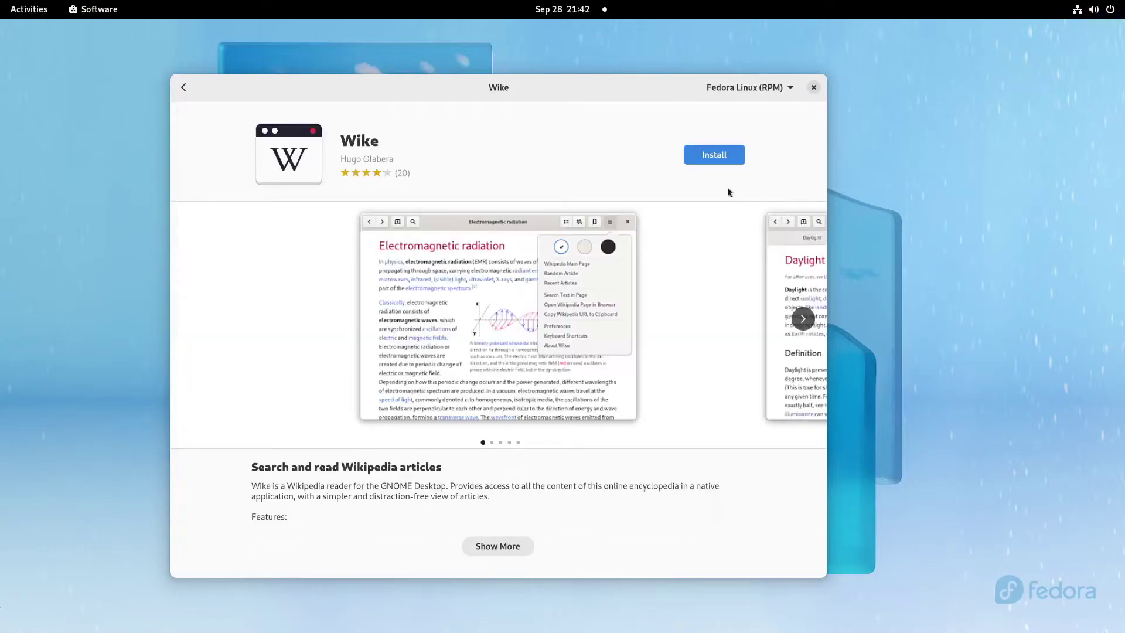
click(717, 158)
click(747, 89)
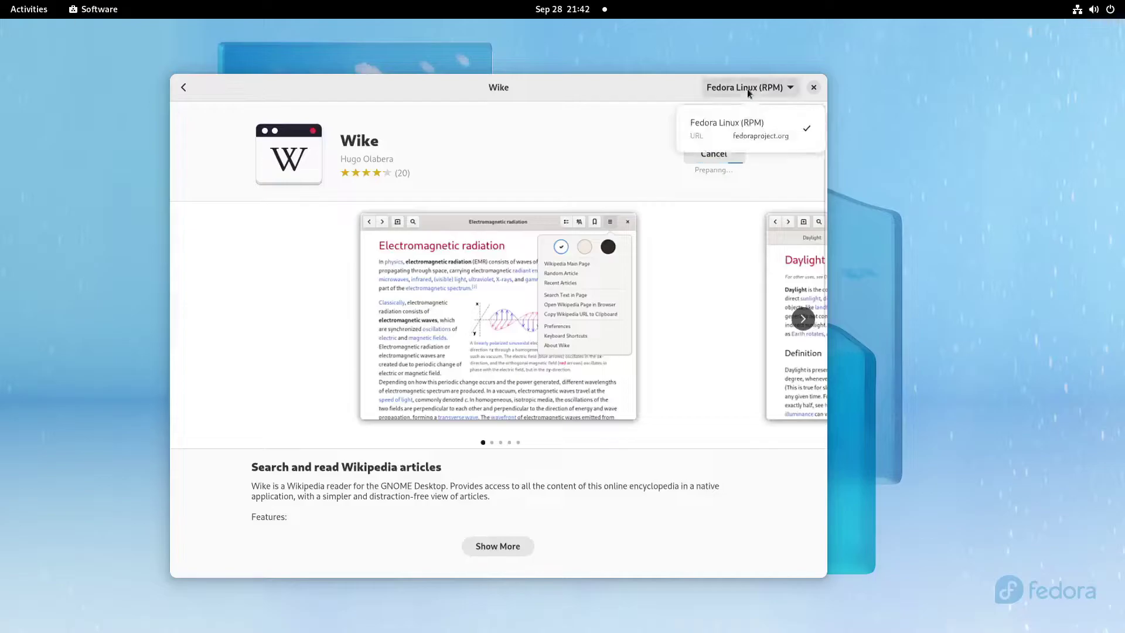
click(747, 89)
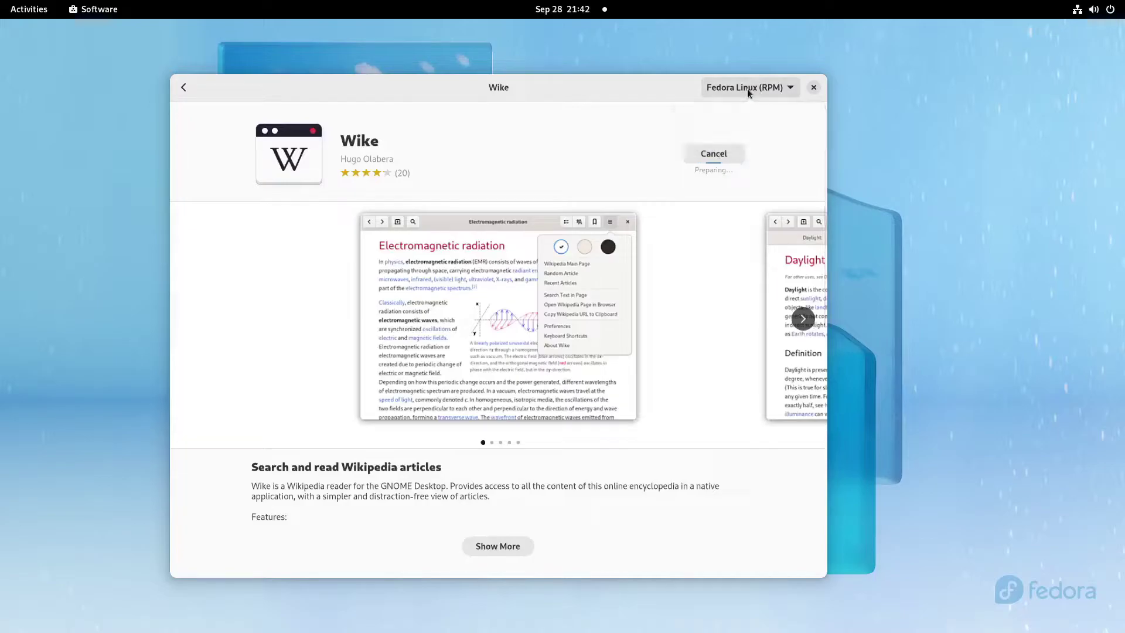
click(183, 86)
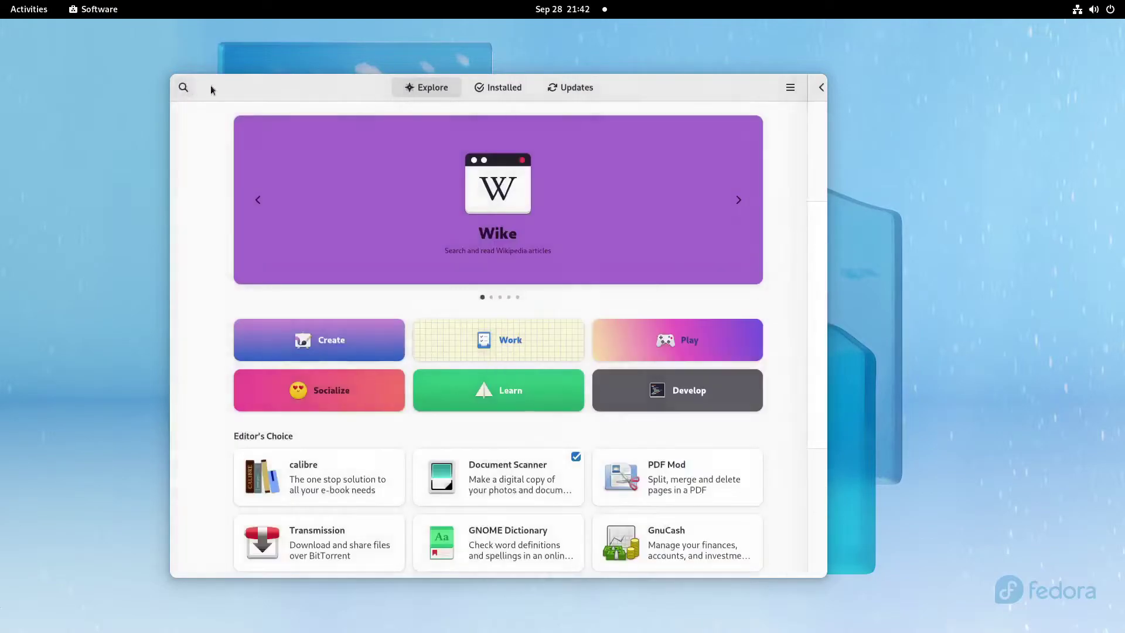
- Open Software Repositories from the Software menu, close it, and dismiss the timeout error
click(790, 87)
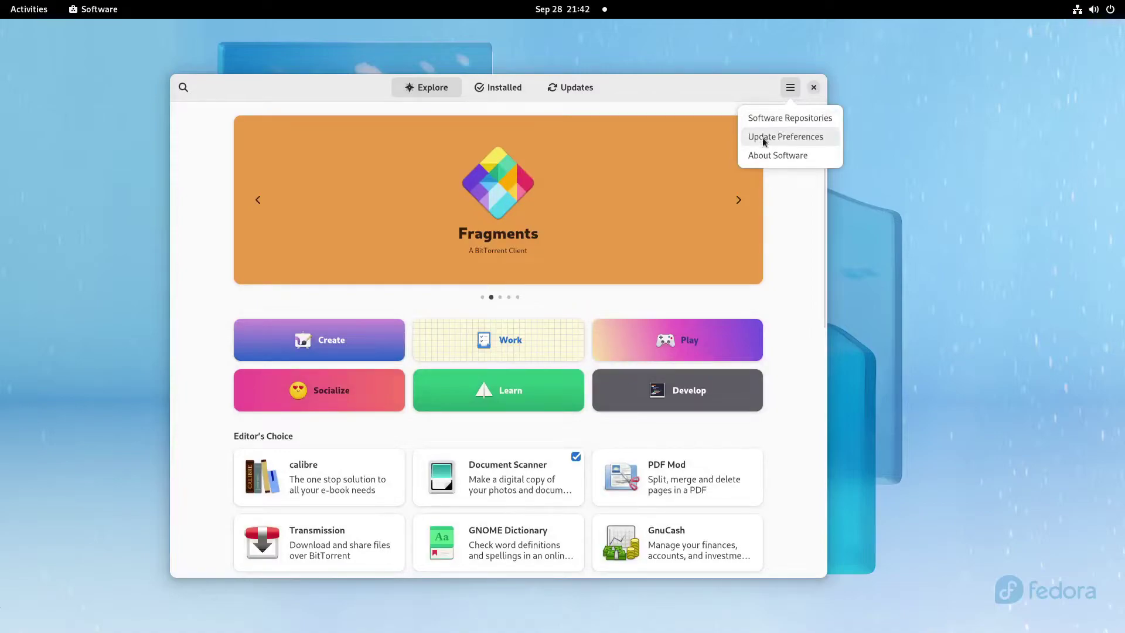
click(810, 120)
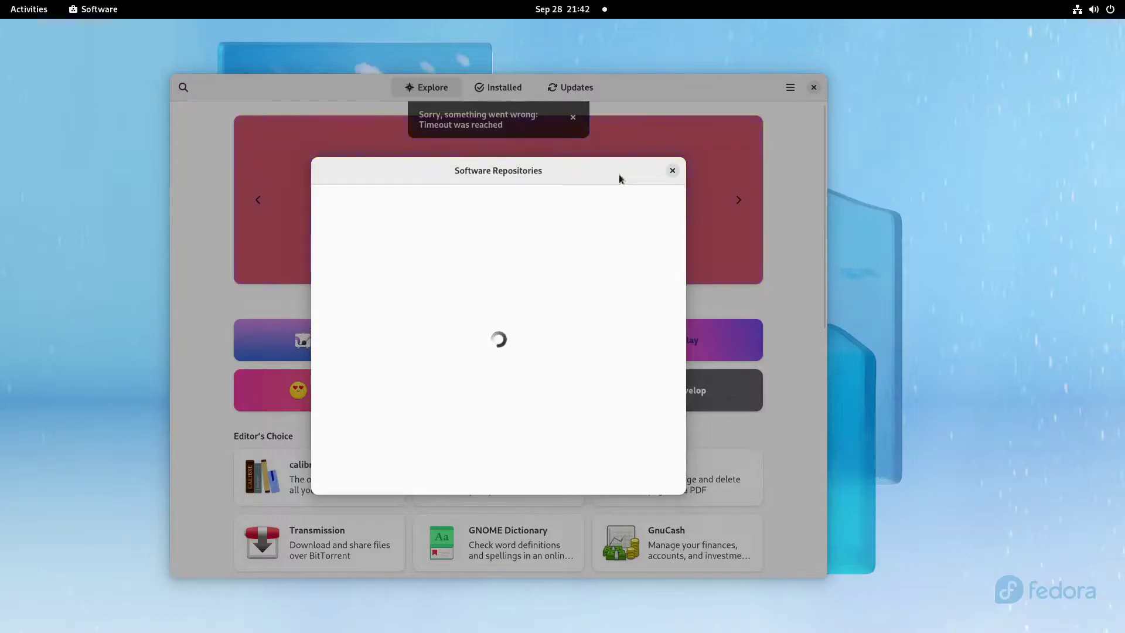
click(672, 170)
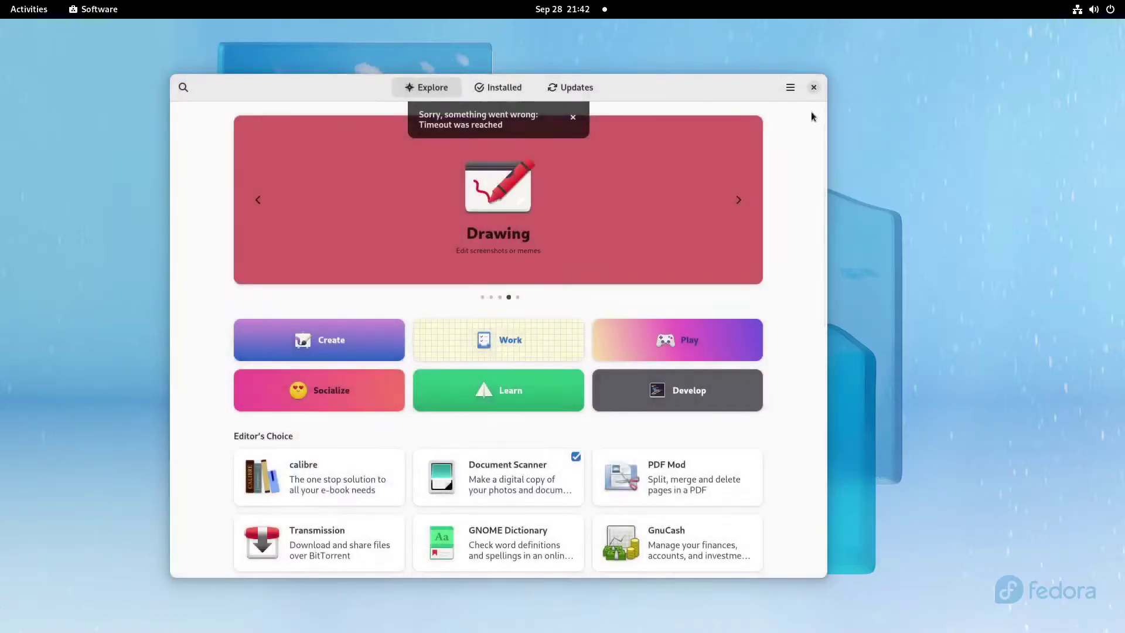
click(572, 117)
- Reopen Software Repositories, close it again, and bring up the empty app search field
click(790, 87)
click(788, 116)
drag(511, 172, 542, 175)
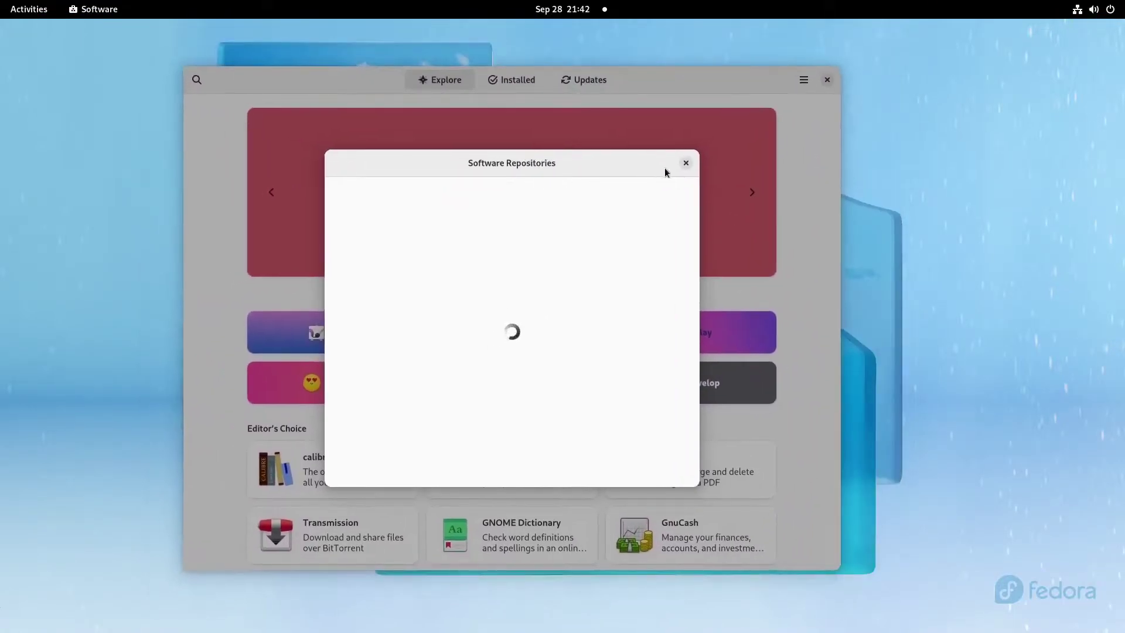
click(684, 163)
click(204, 77)
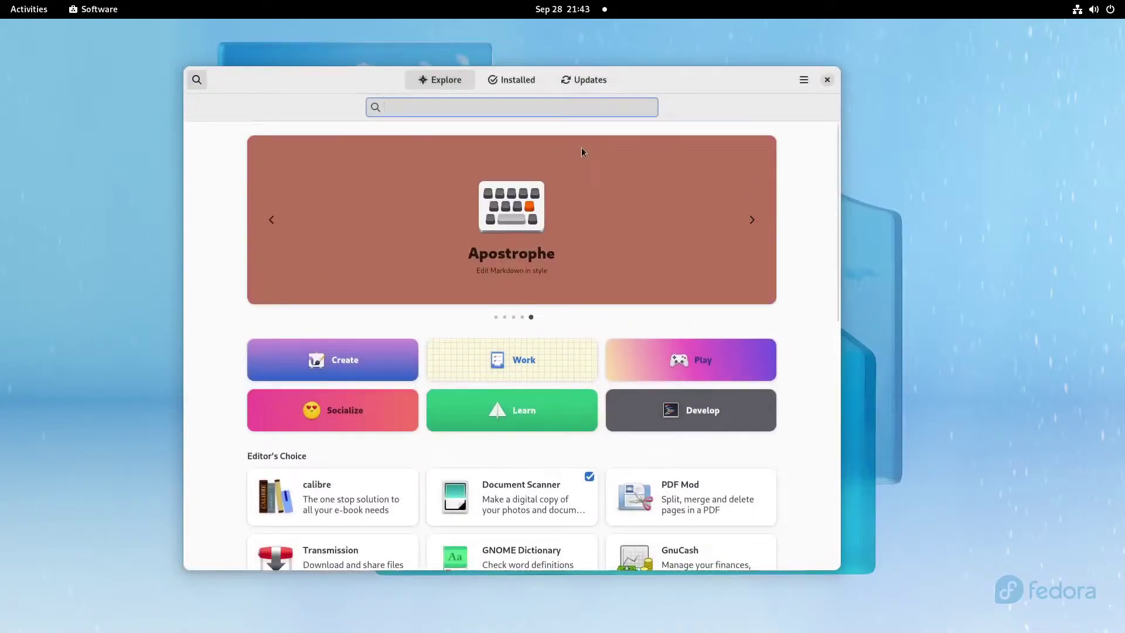
- Search for 'steam' and open Steam's details, checking its rpmfusion-nonfree-steam package source
text(steam)
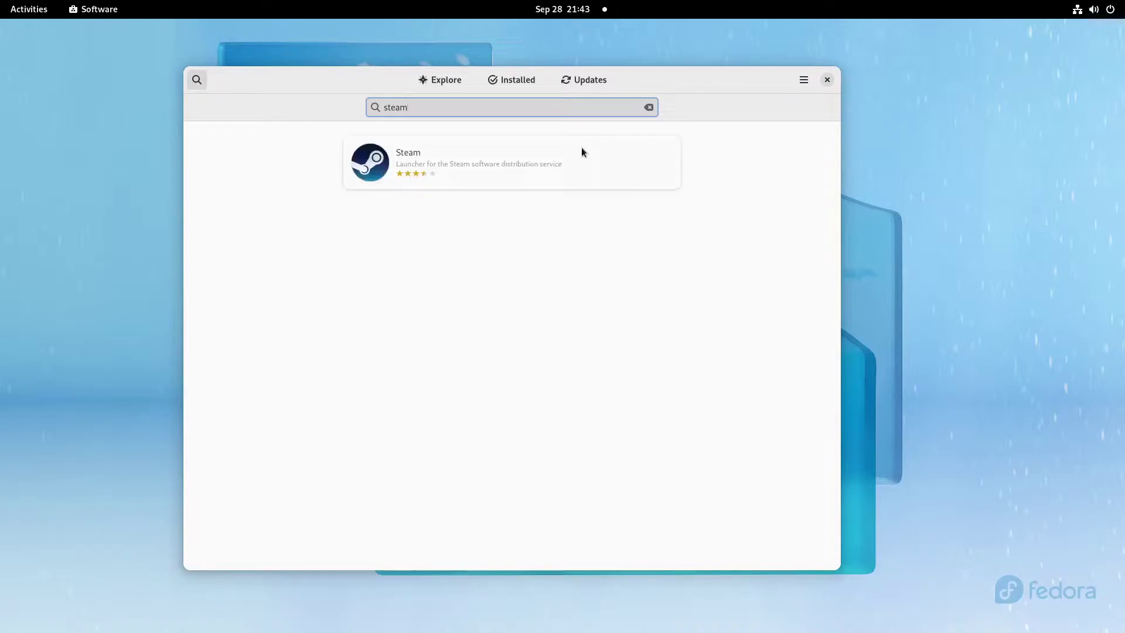
click(582, 152)
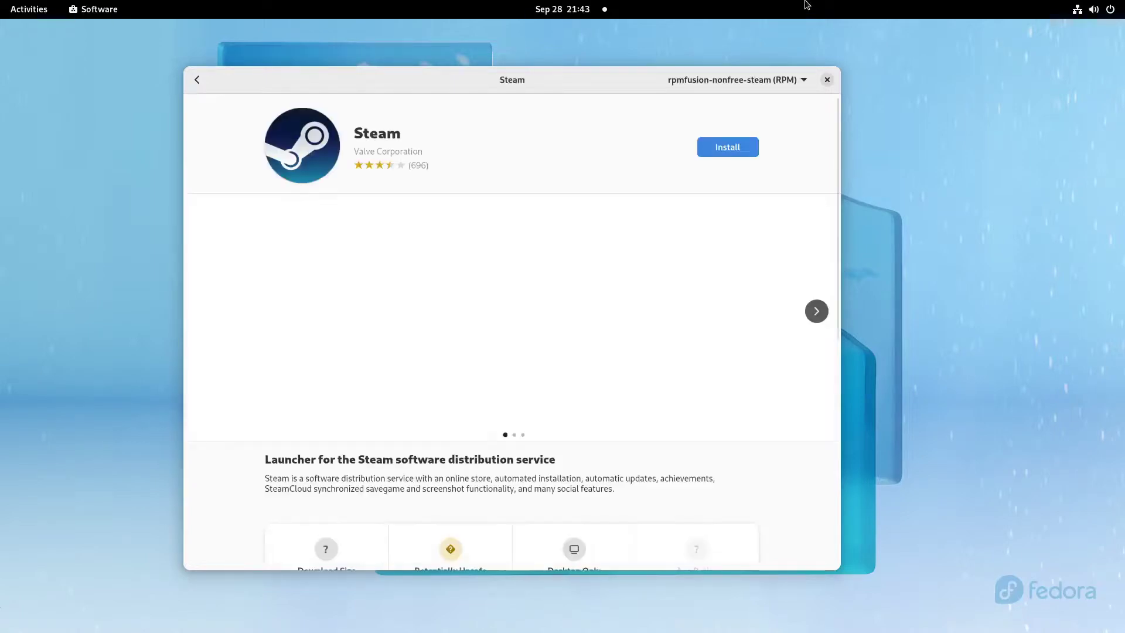
click(718, 86)
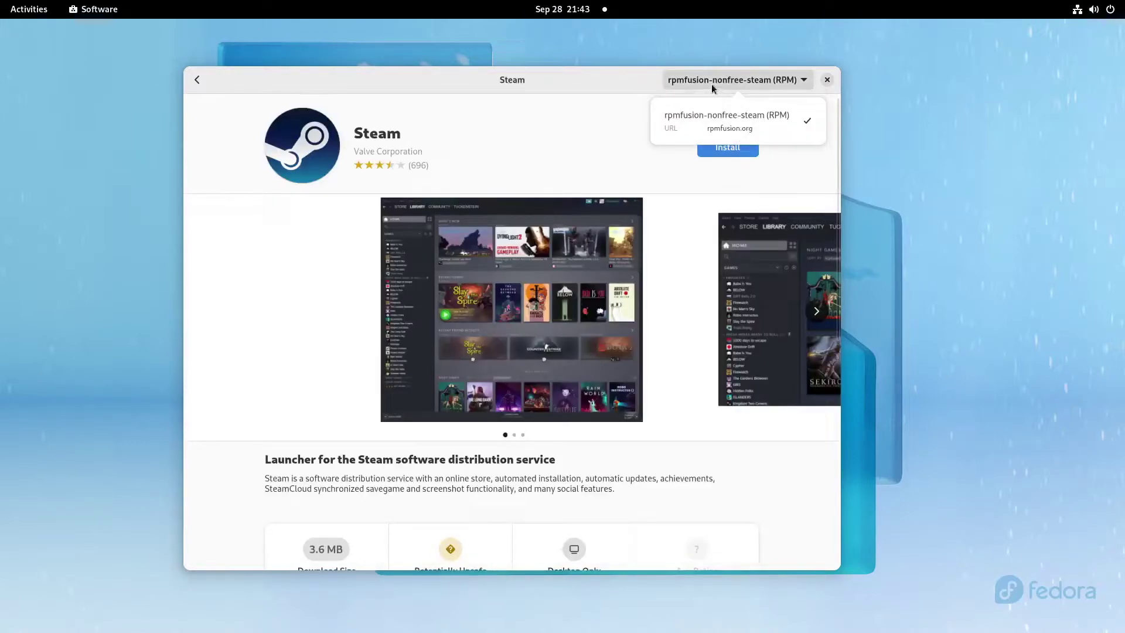
click(711, 83)
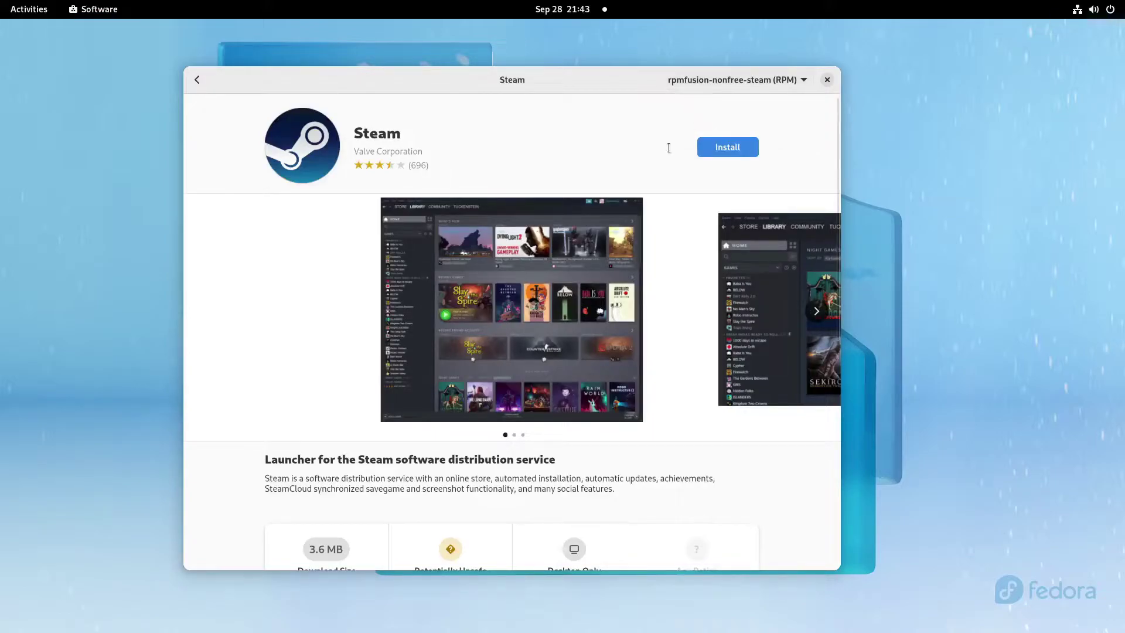
- Browse Steam's screenshots, then go back to the steam search results
scroll(645, 202, down, 3)
scroll(644, 206, up, 2)
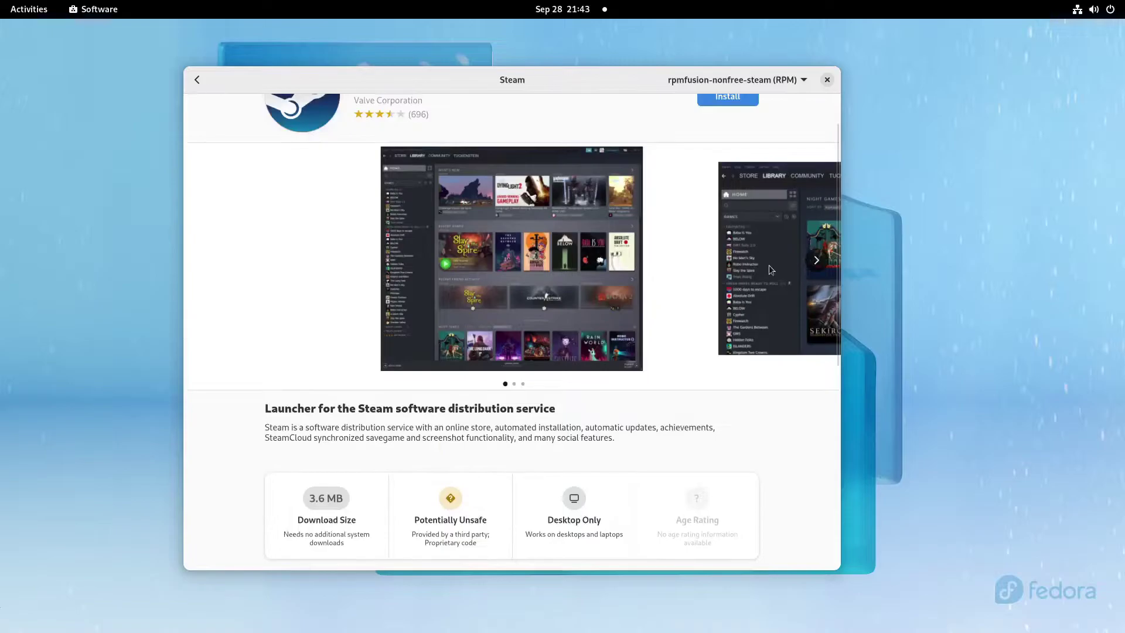
click(813, 265)
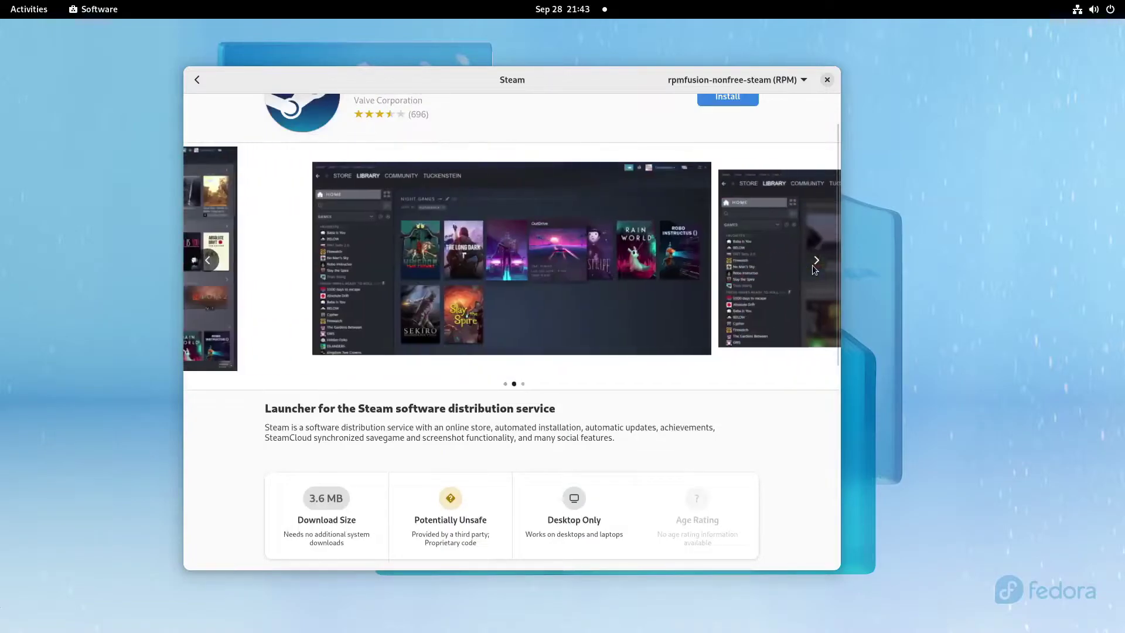
scroll(811, 268, up, 2)
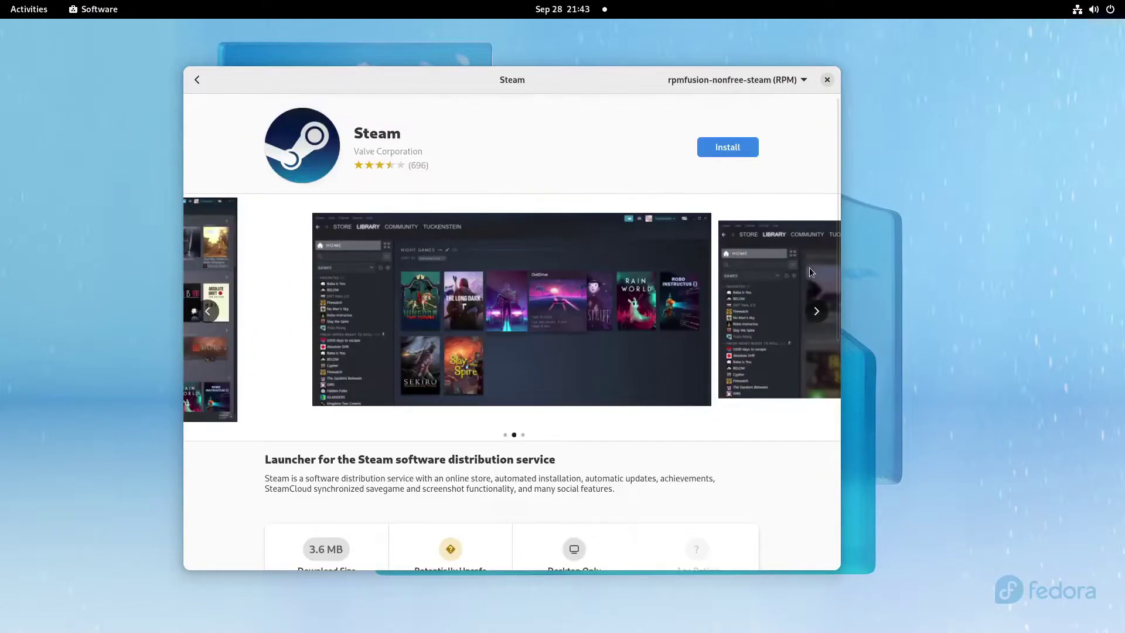
click(196, 81)
- Close the search and scroll through the Explore page's app listings
click(194, 88)
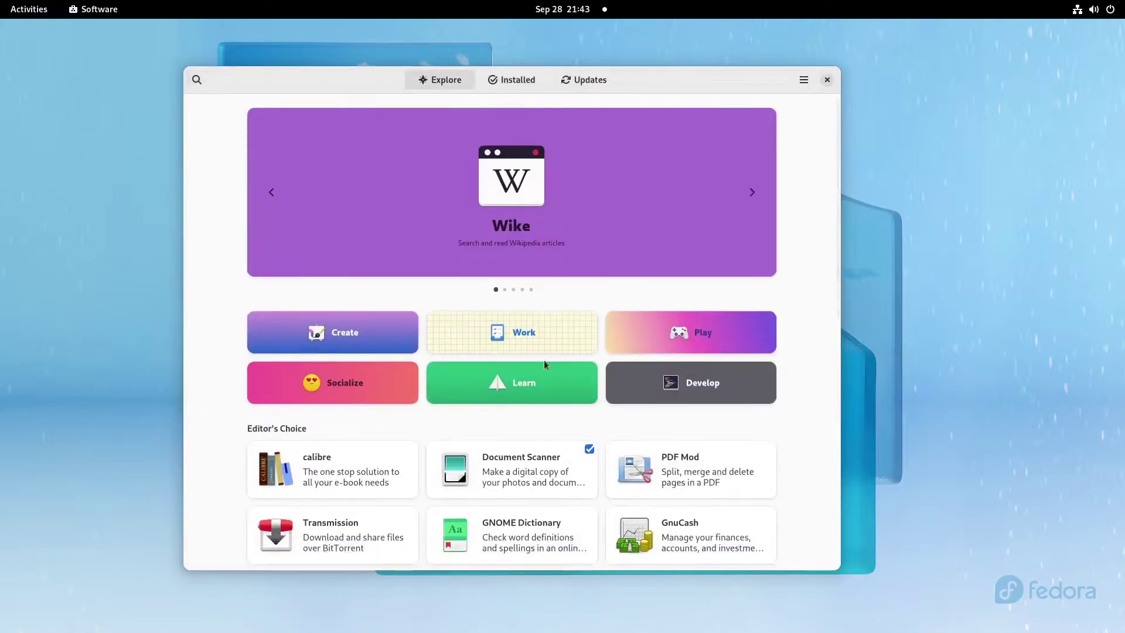
scroll(544, 360, down, 5)
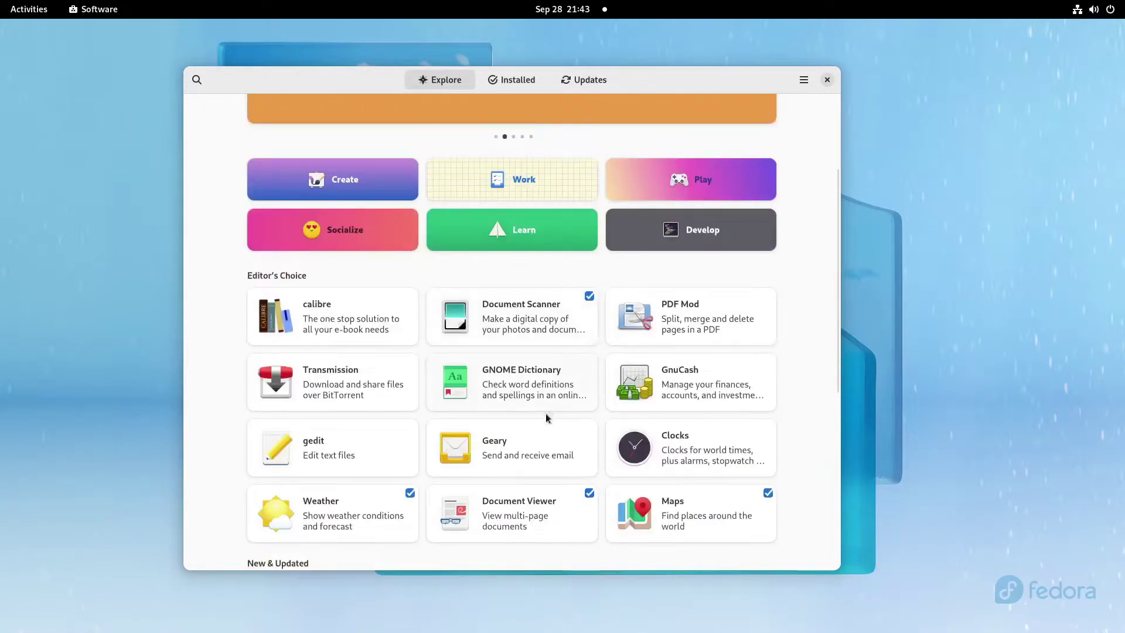
scroll(540, 415, down, 3)
scroll(579, 413, down, 3)
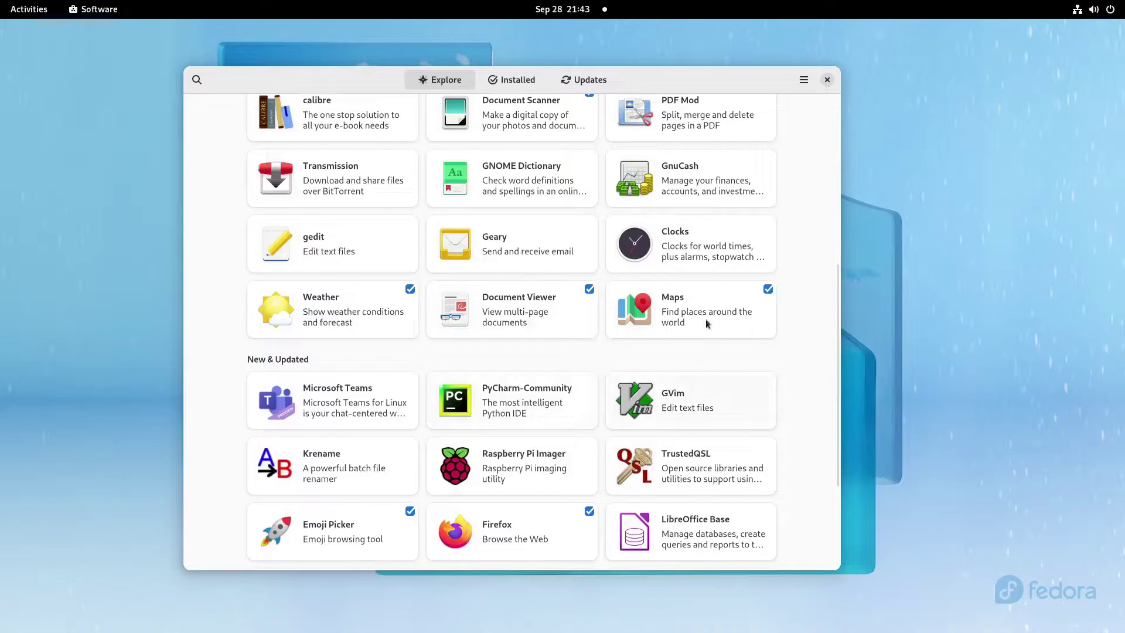
scroll(680, 195, down, 2)
scroll(679, 195, down, 1)
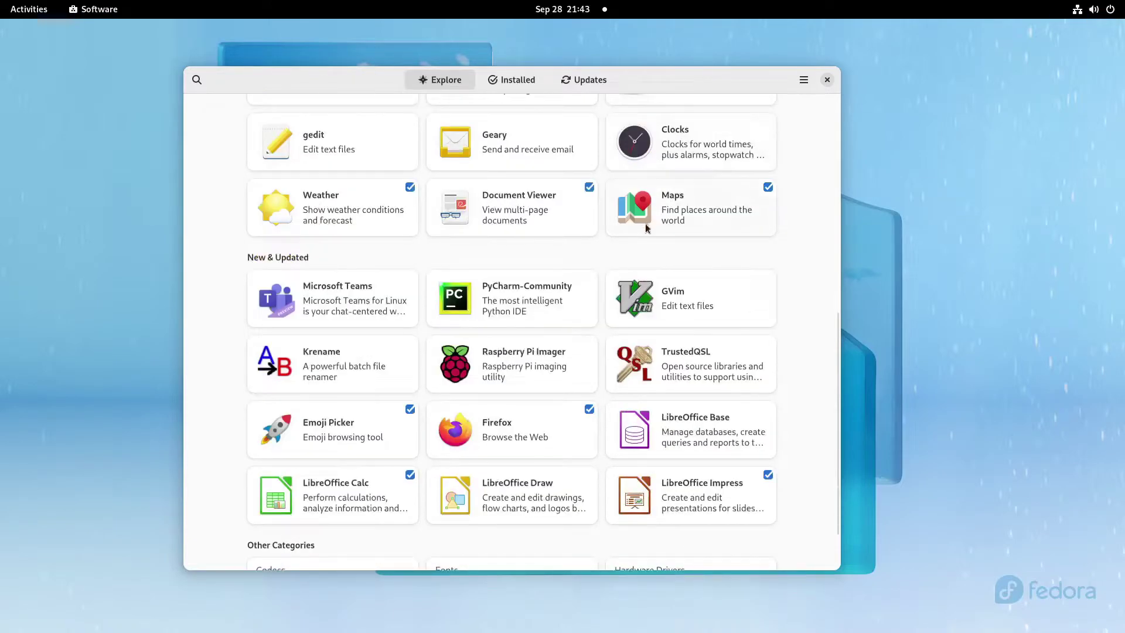
scroll(641, 234, up, 3)
scroll(641, 234, up, 5)
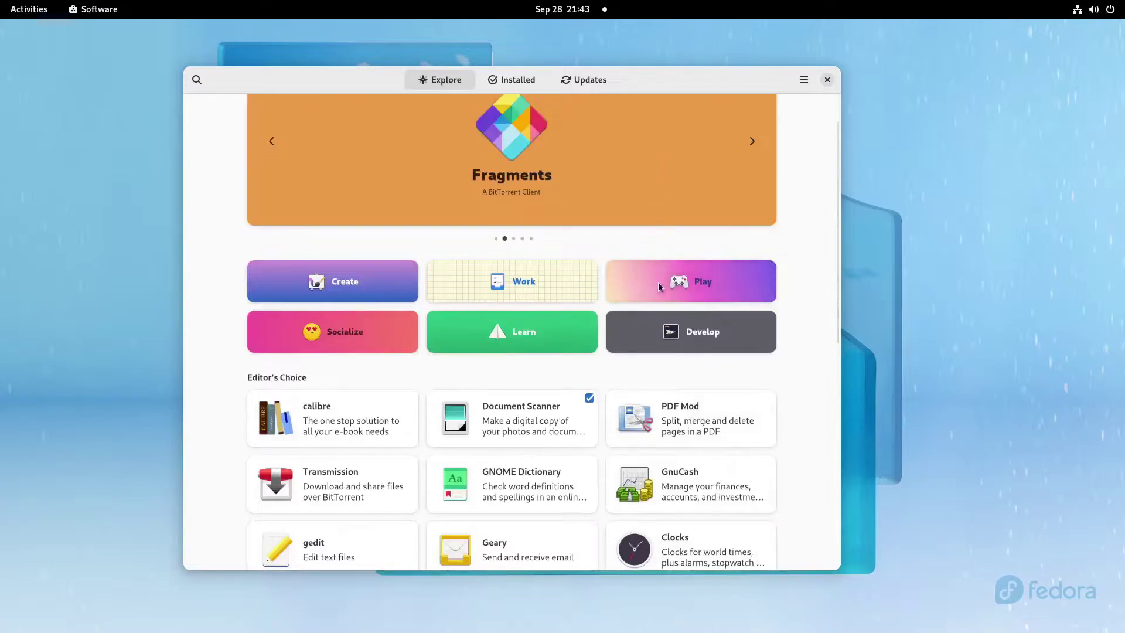
- Open the Create category and scroll through its apps, such as QCad, RawTherapee, Synfig Studio and YAGF
click(298, 273)
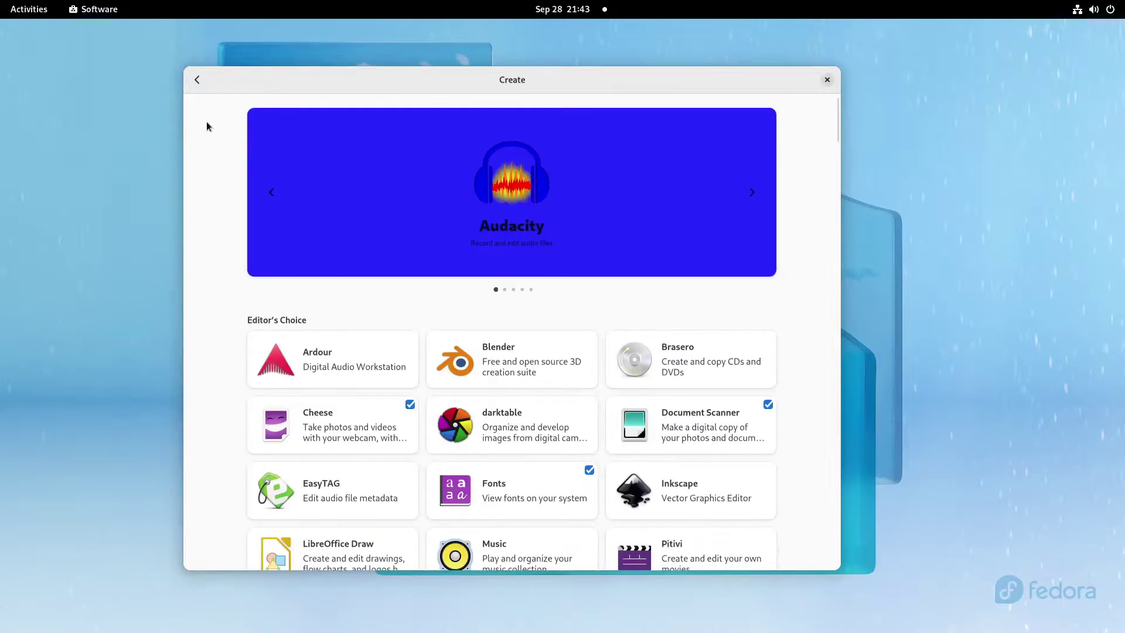
scroll(457, 363, down, 5)
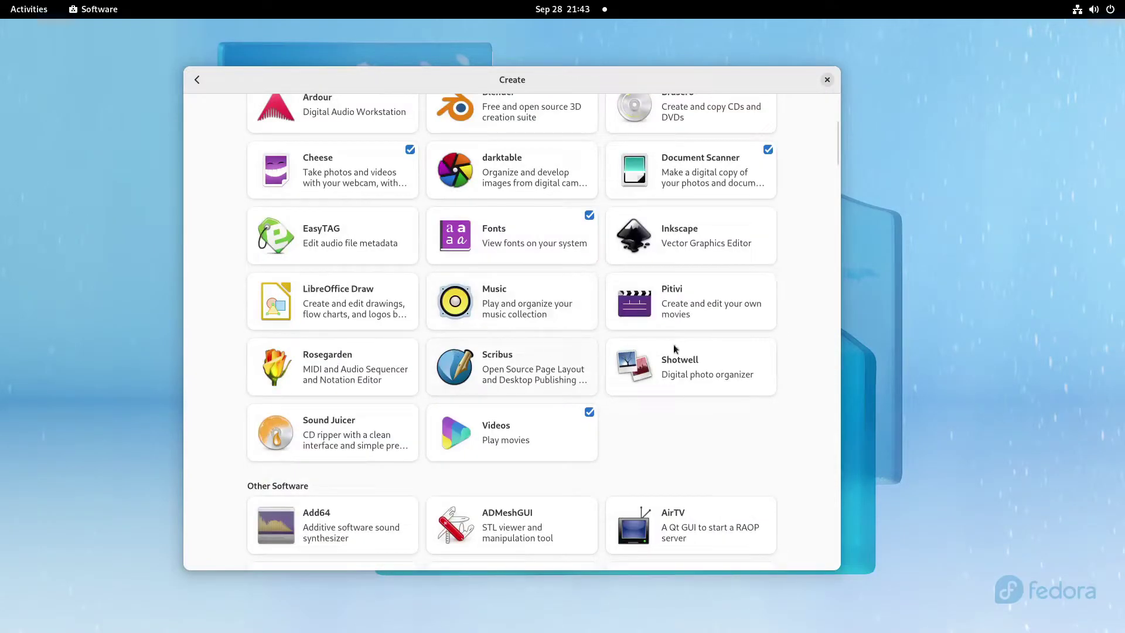
scroll(678, 322, down, 5)
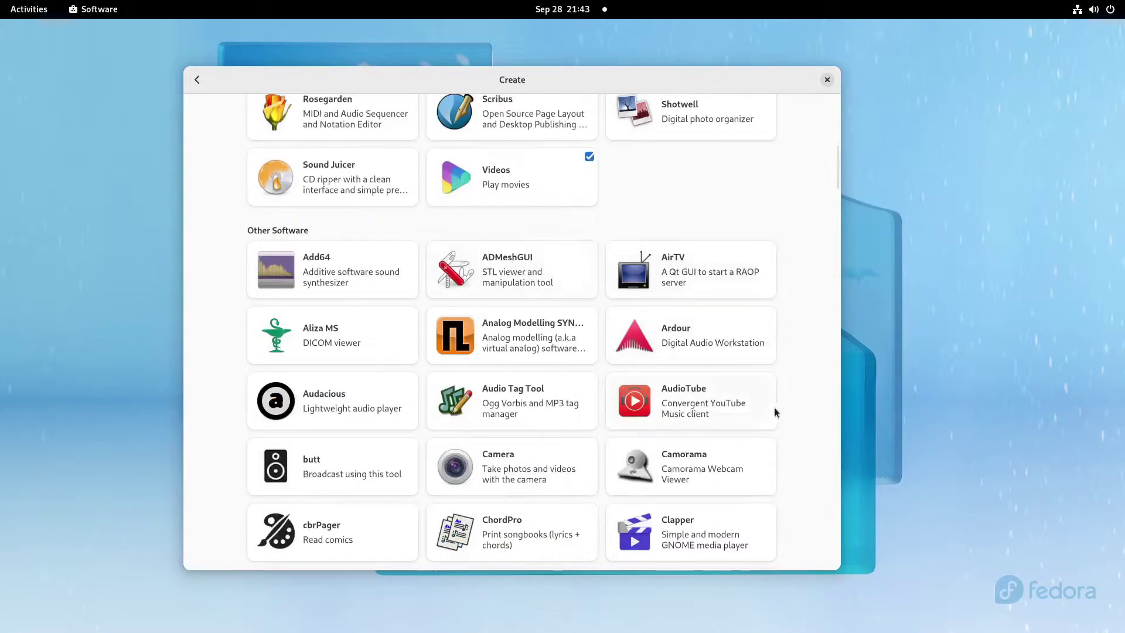
scroll(743, 414, down, 3)
scroll(744, 413, down, 1)
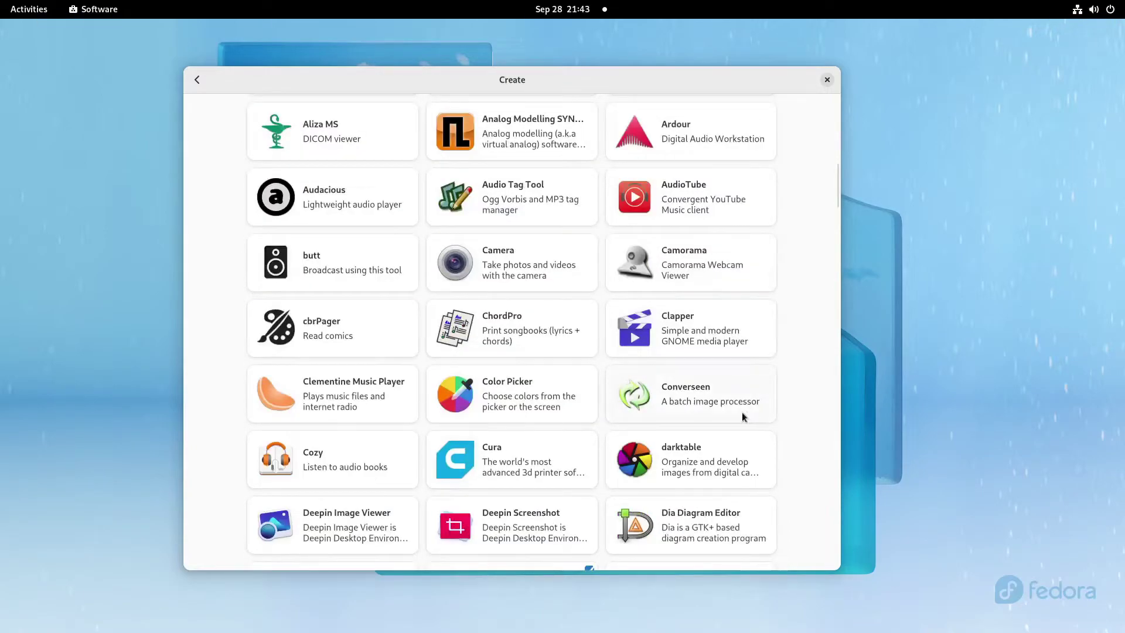
scroll(732, 410, down, 3)
scroll(562, 316, down, 5)
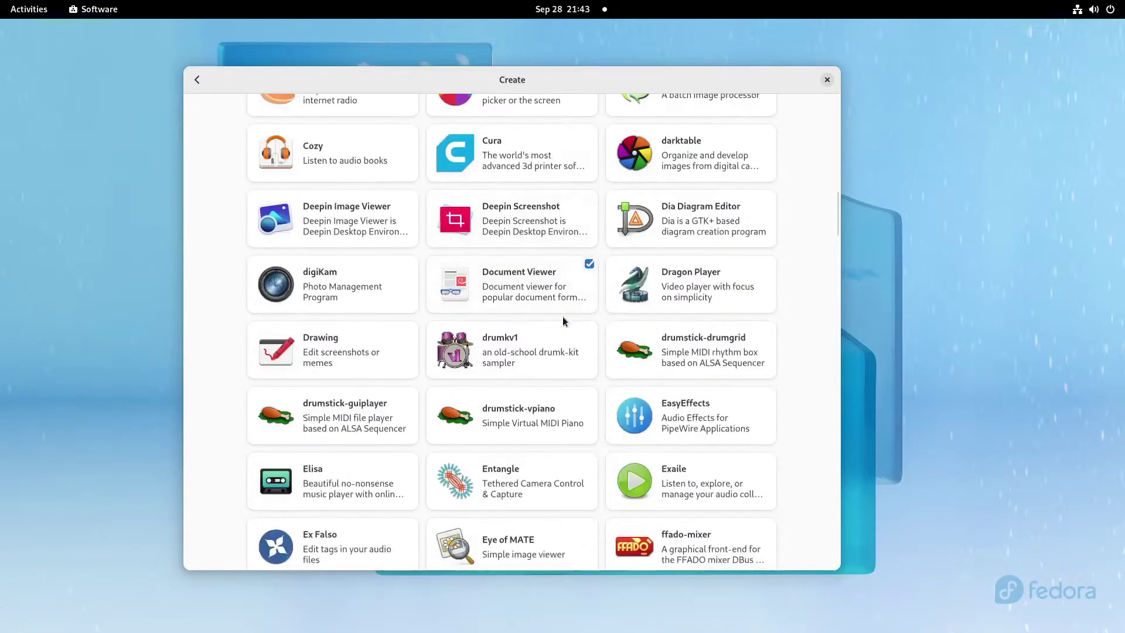
scroll(547, 276, down, 5)
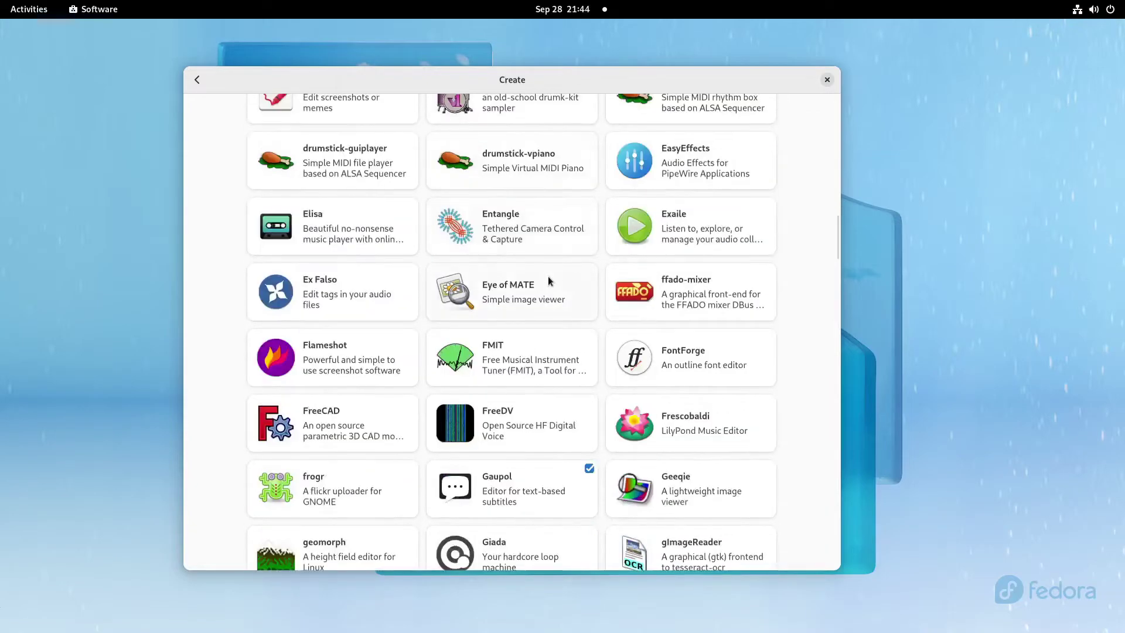
scroll(552, 279, down, 6)
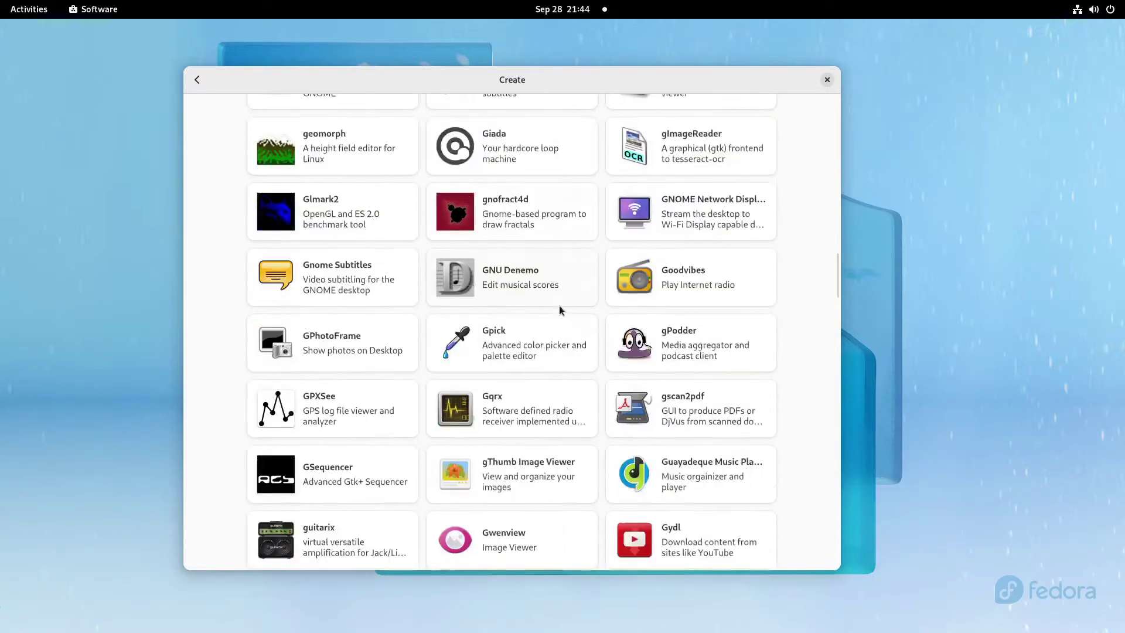
scroll(293, 184, down, 9)
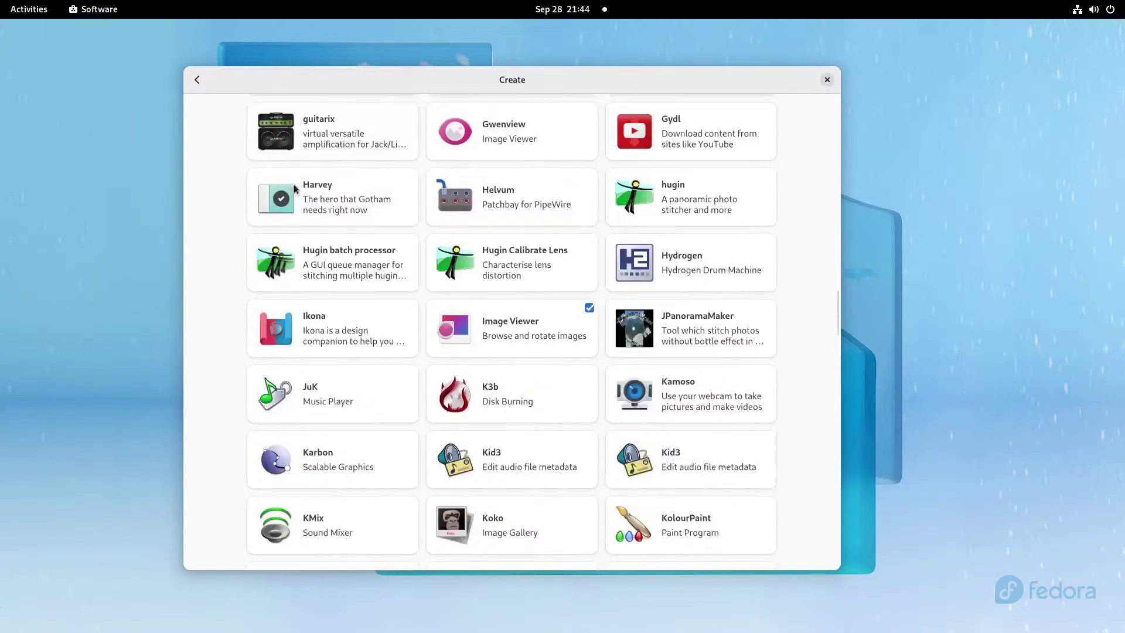
scroll(294, 185, down, 7)
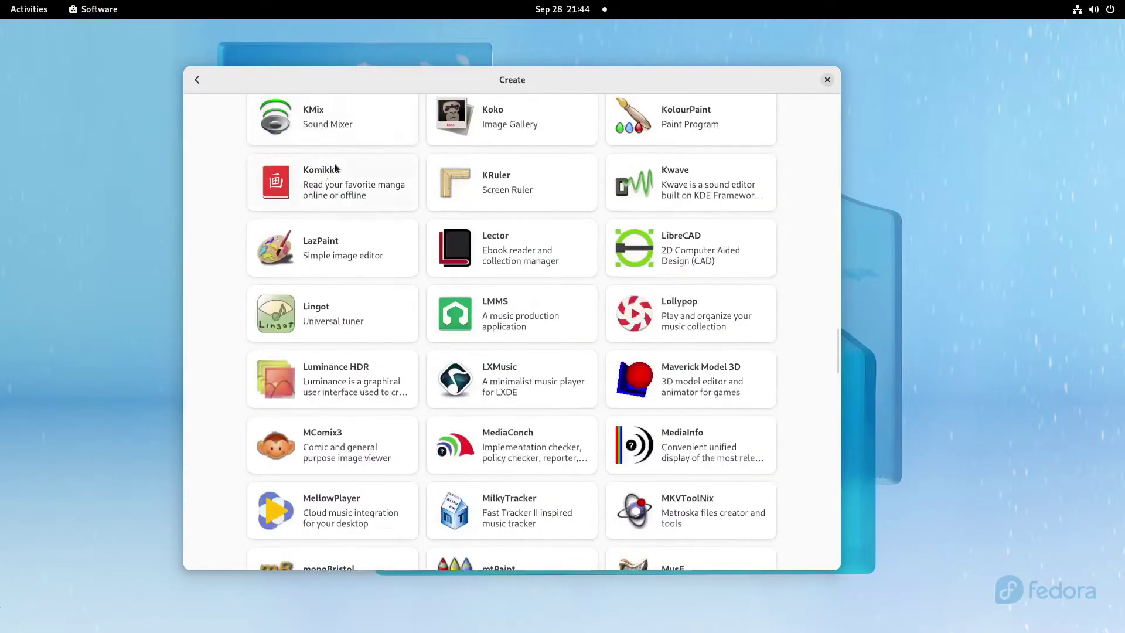
scroll(369, 232, down, 8)
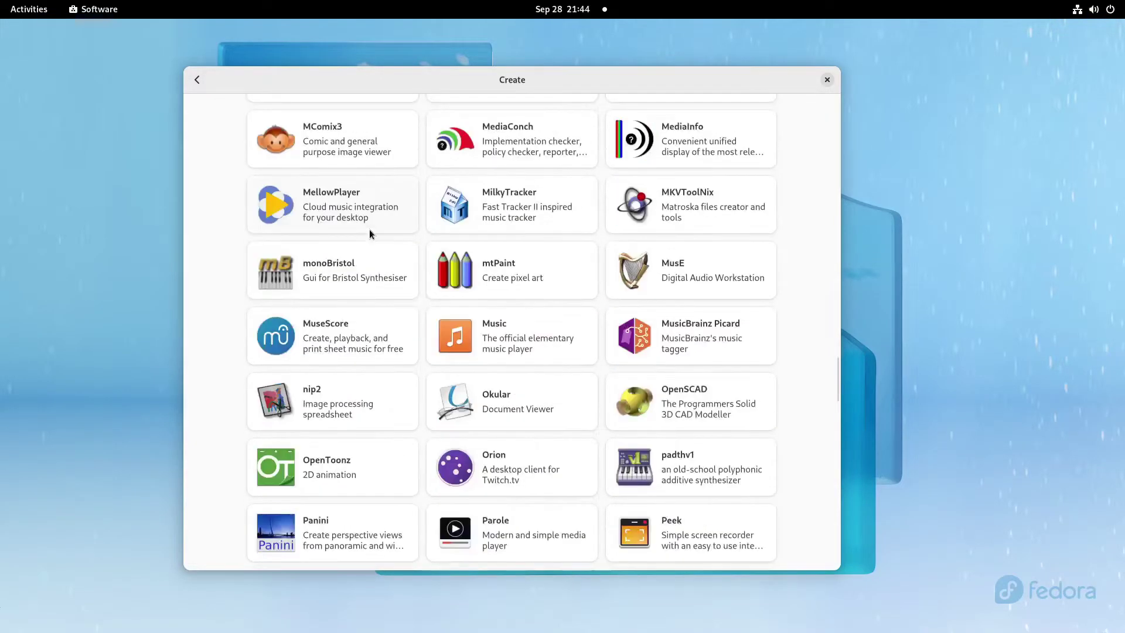
scroll(361, 240, down, 4)
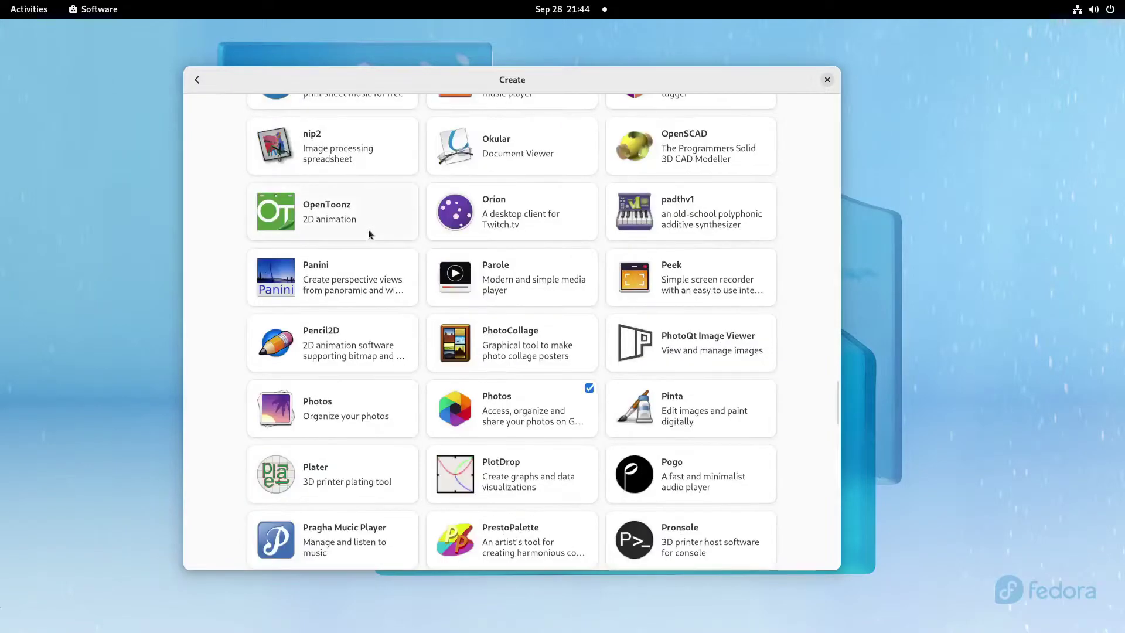
scroll(369, 231, down, 6)
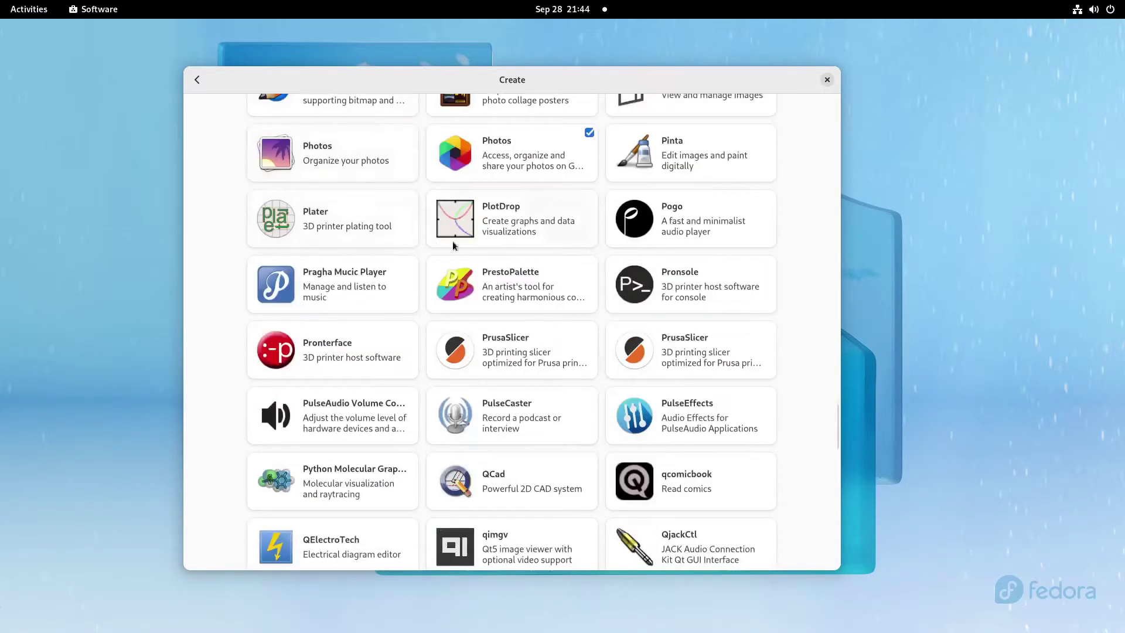
scroll(711, 338, down, 4)
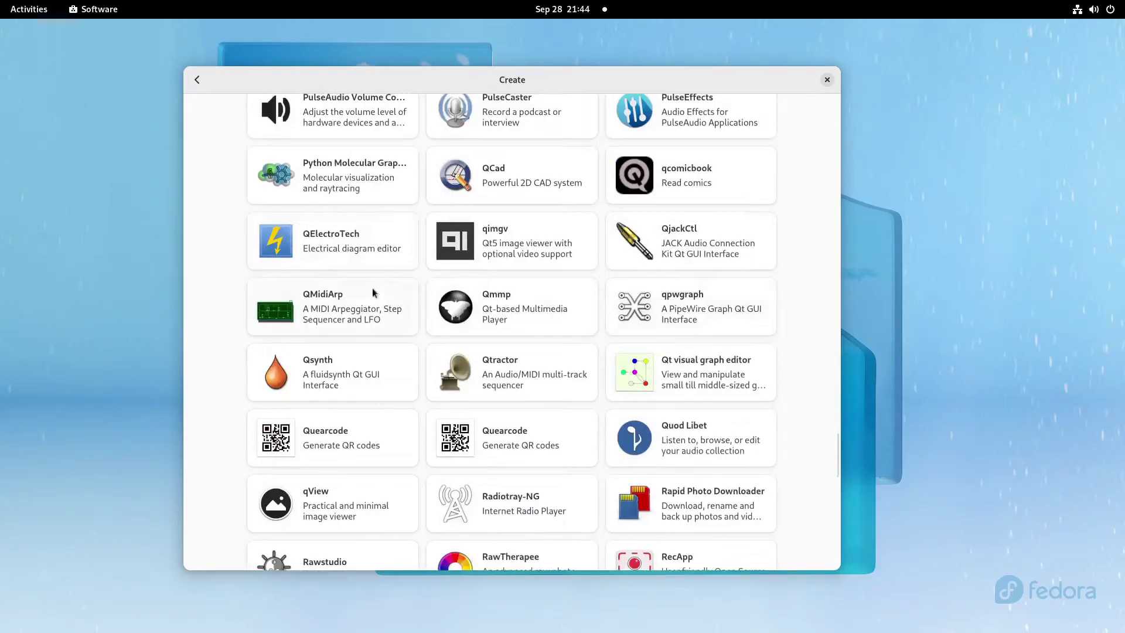
scroll(371, 287, down, 1)
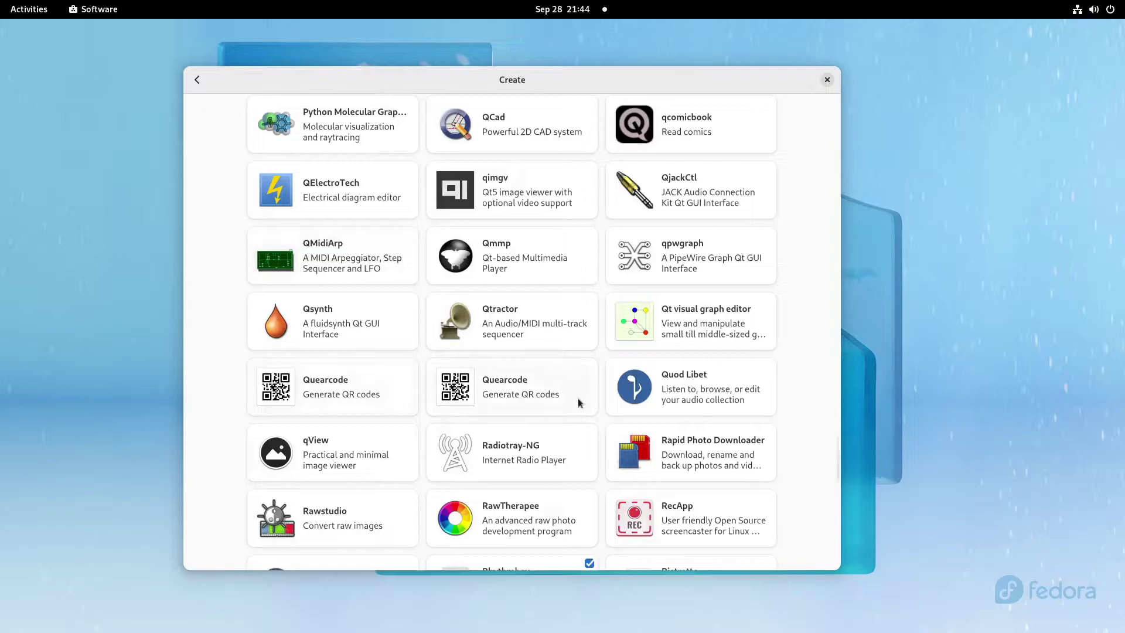
scroll(580, 403, down, 3)
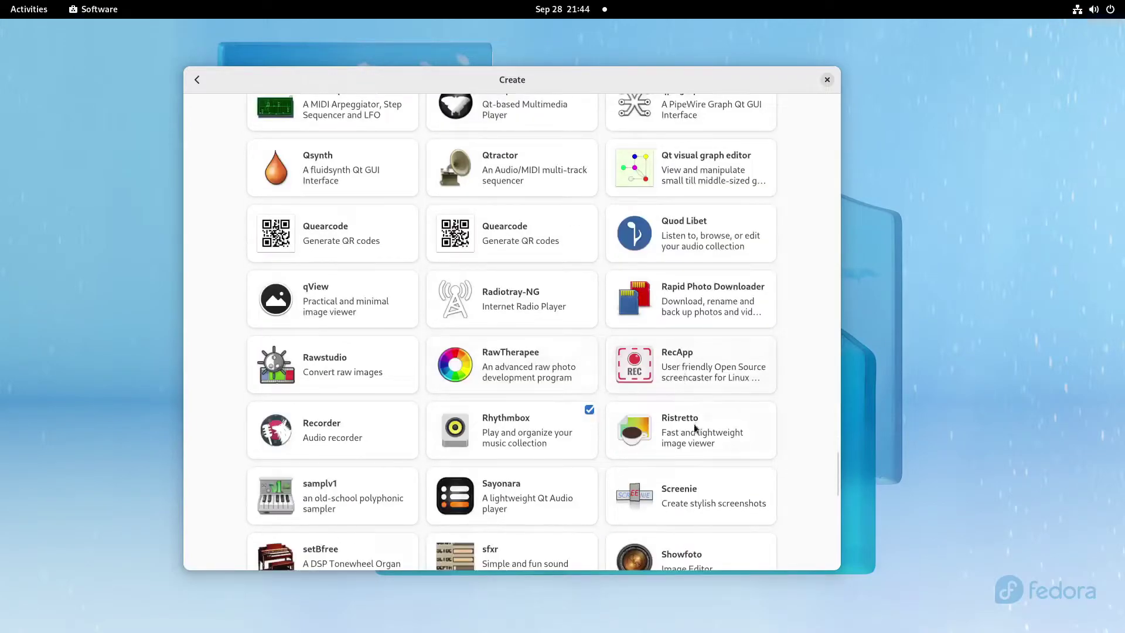
scroll(639, 422, down, 1)
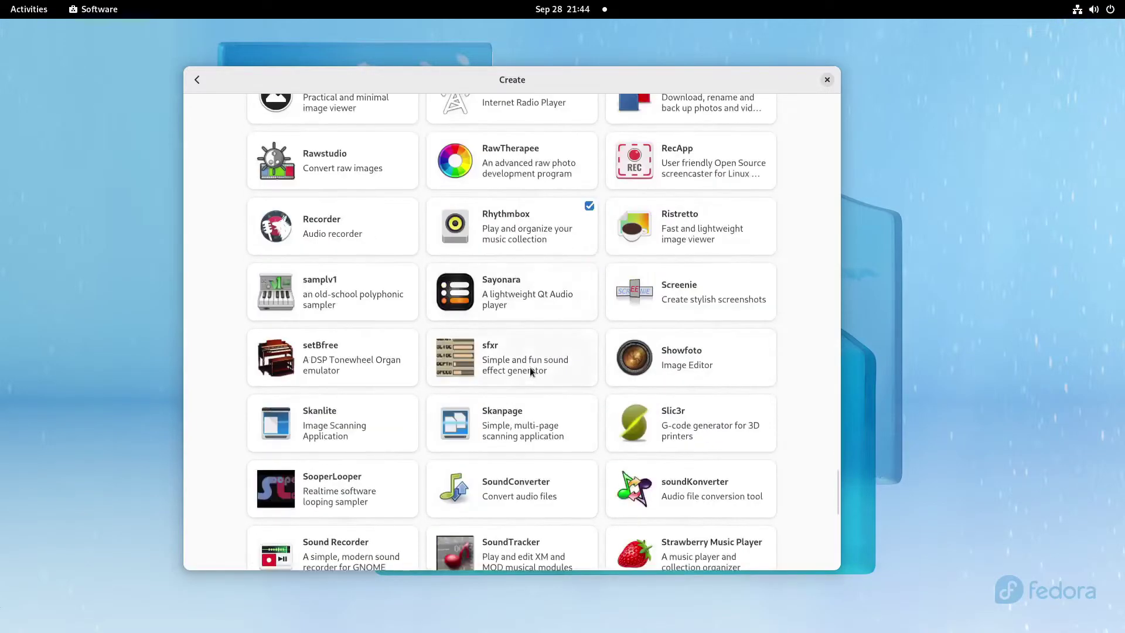
scroll(416, 267, down, 5)
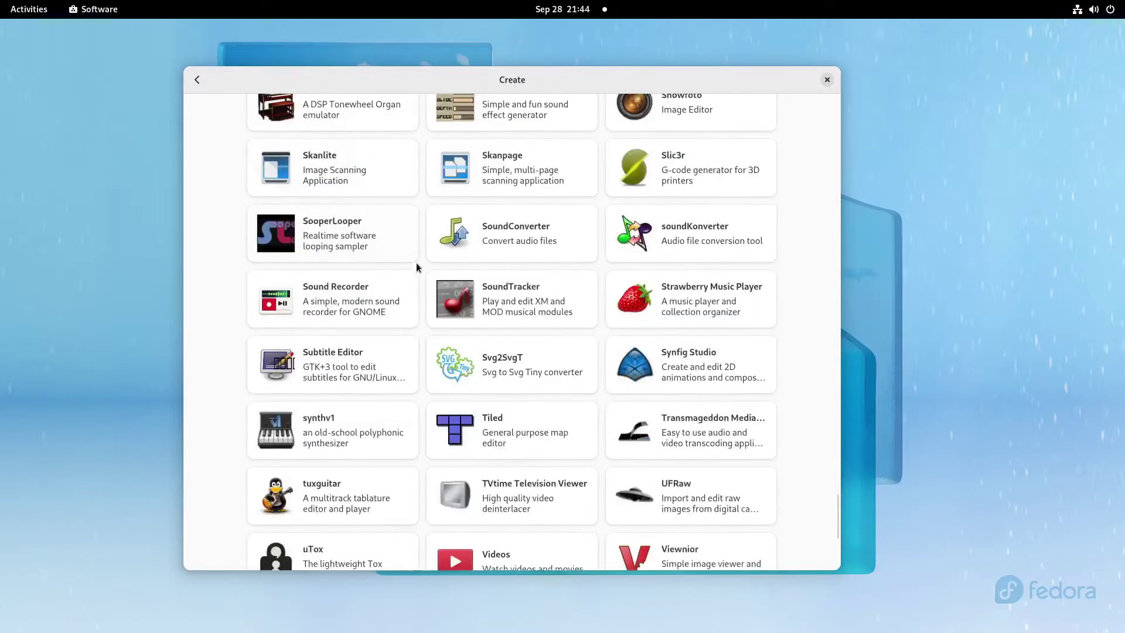
scroll(416, 267, down, 5)
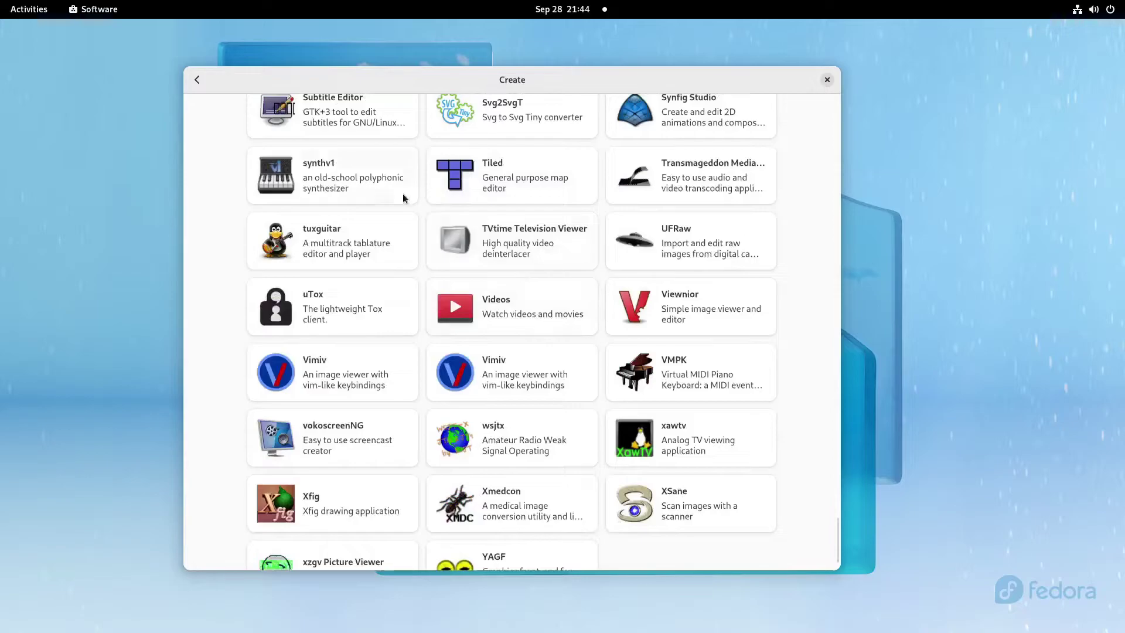
scroll(381, 199, down, 1)
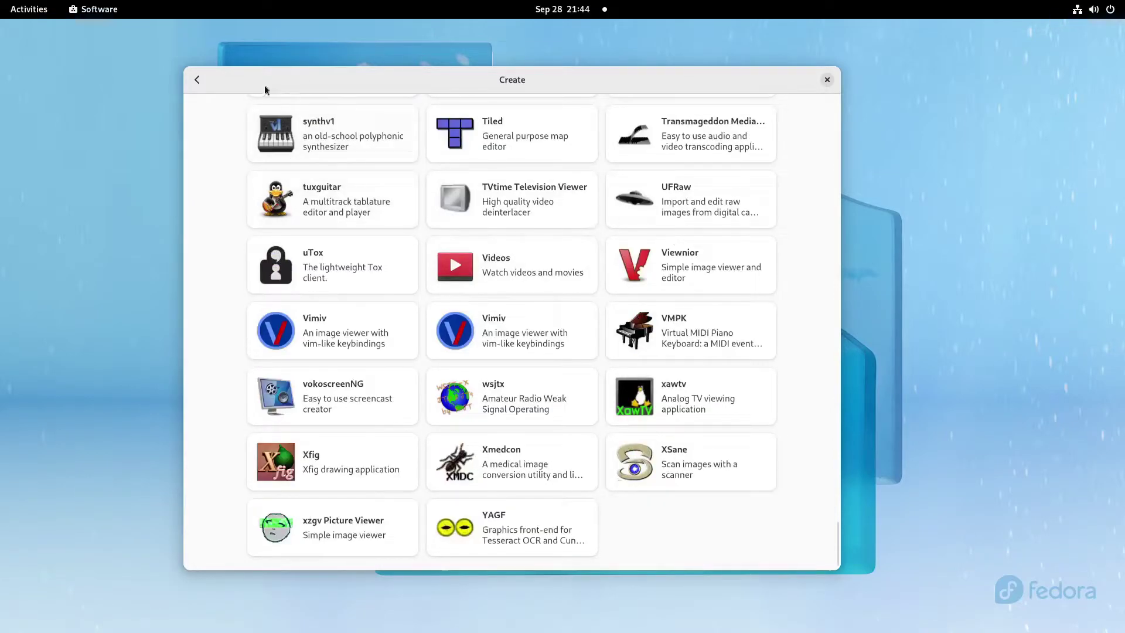
- Return to Explore, search for 'dnfd', and open the dnfdragora details page
click(197, 80)
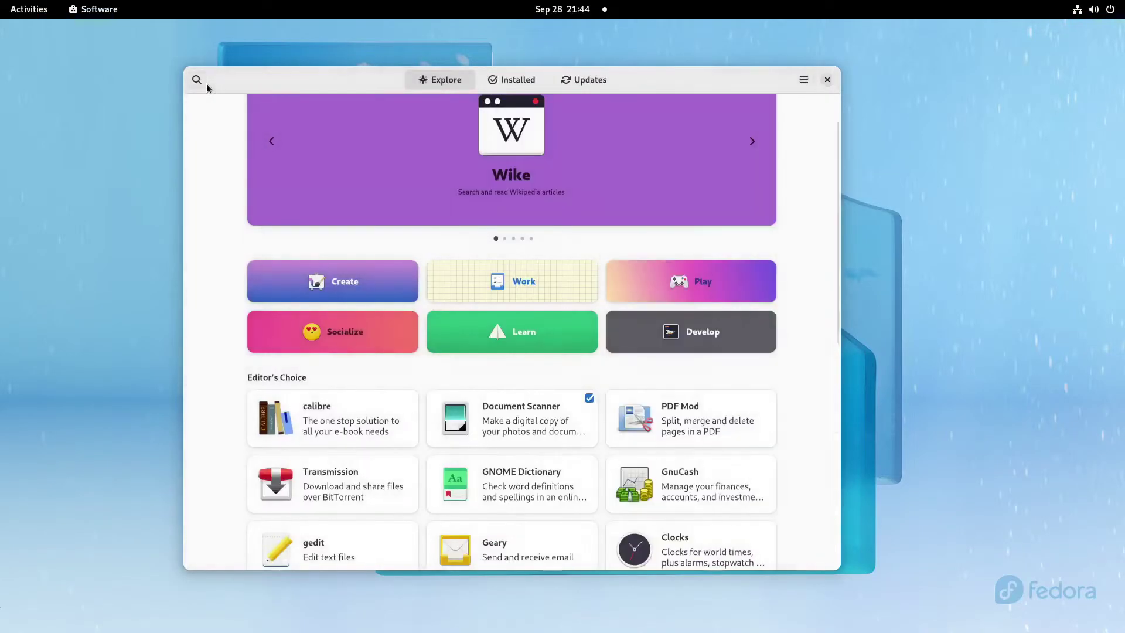
scroll(640, 216, up, 1)
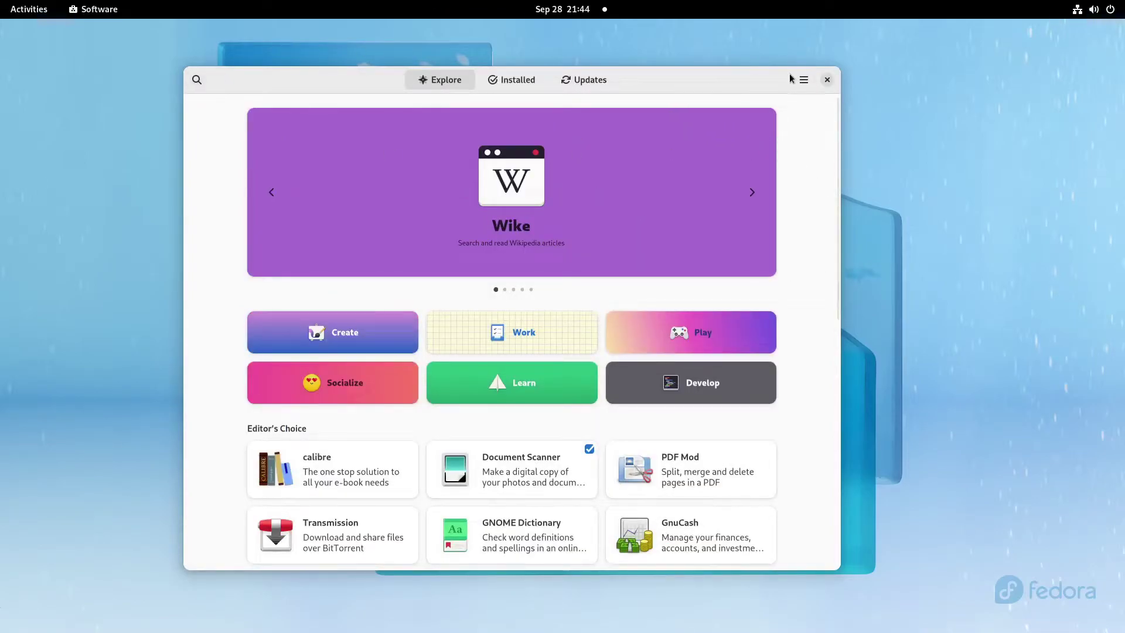
click(196, 80)
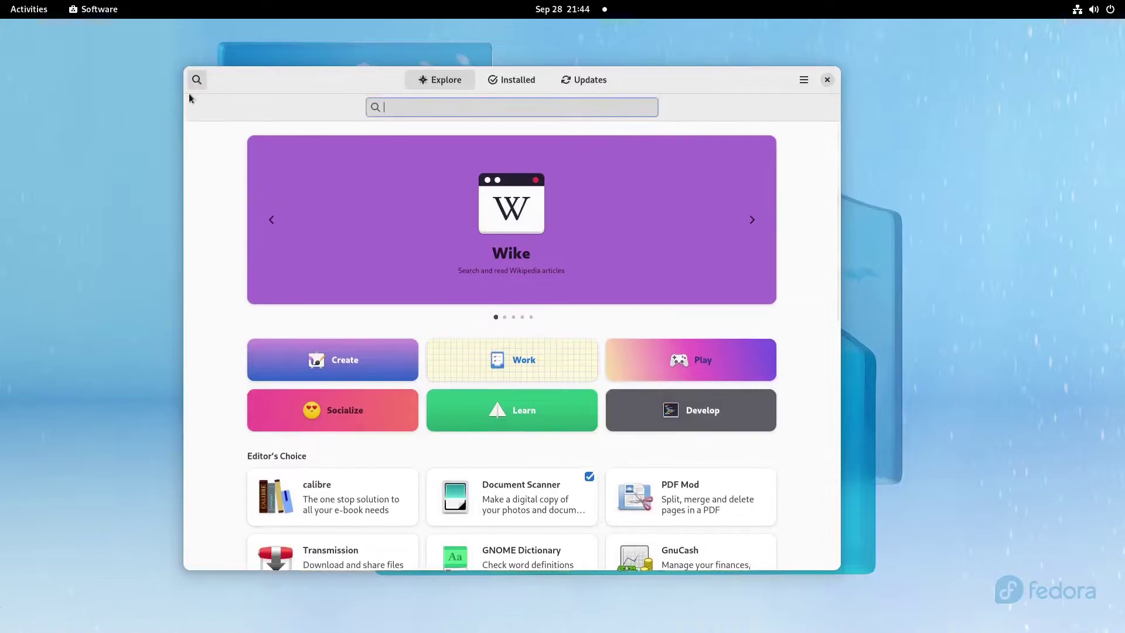
text(dnfd)
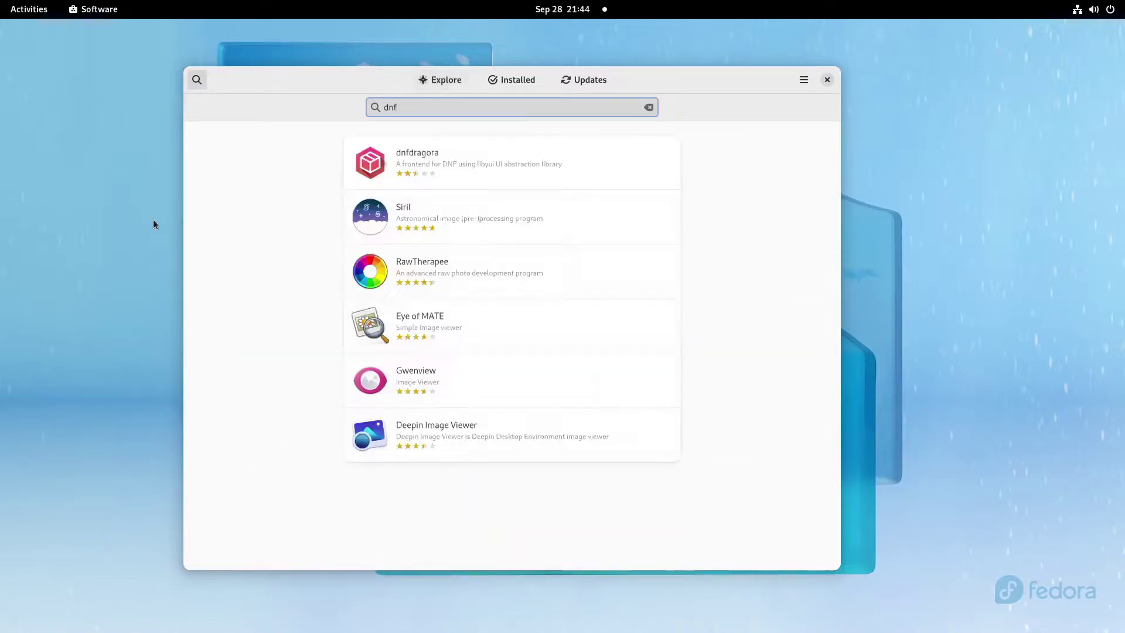
click(564, 170)
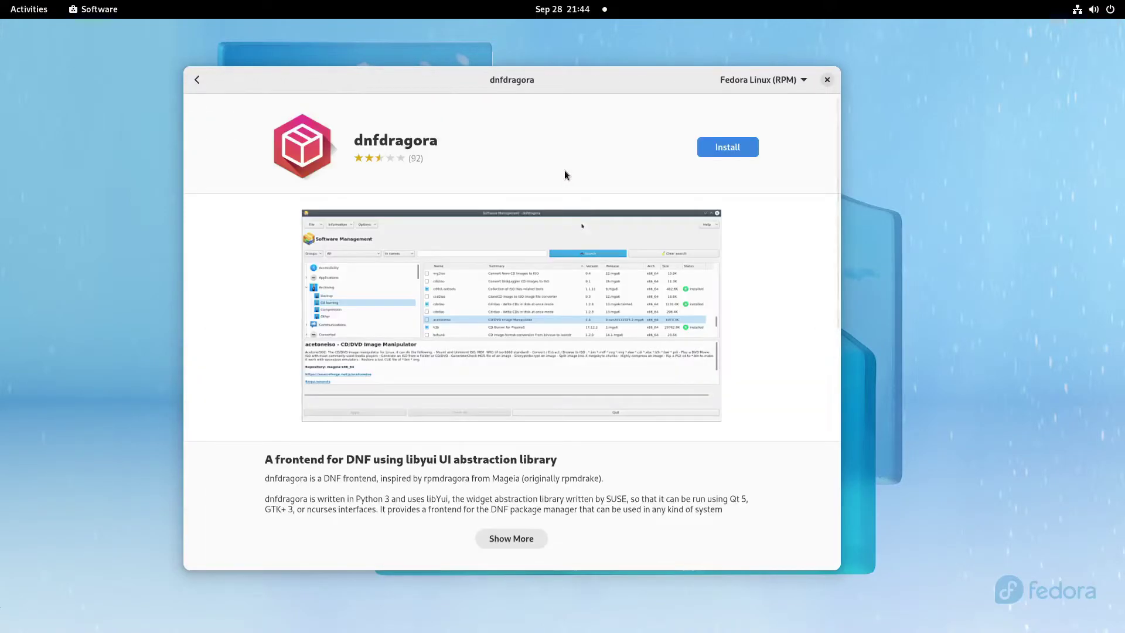
- Confirm dnfdragora installs from the Fedora Linux (RPM) source, reopening its details to recheck
click(779, 79)
click(766, 79)
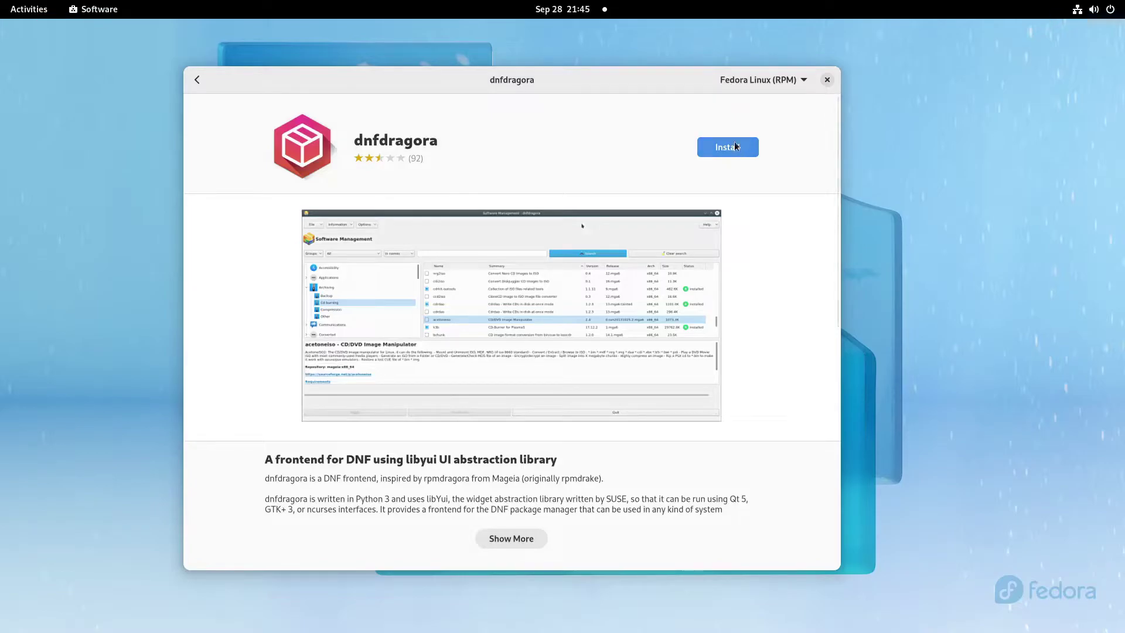
click(195, 85)
click(566, 165)
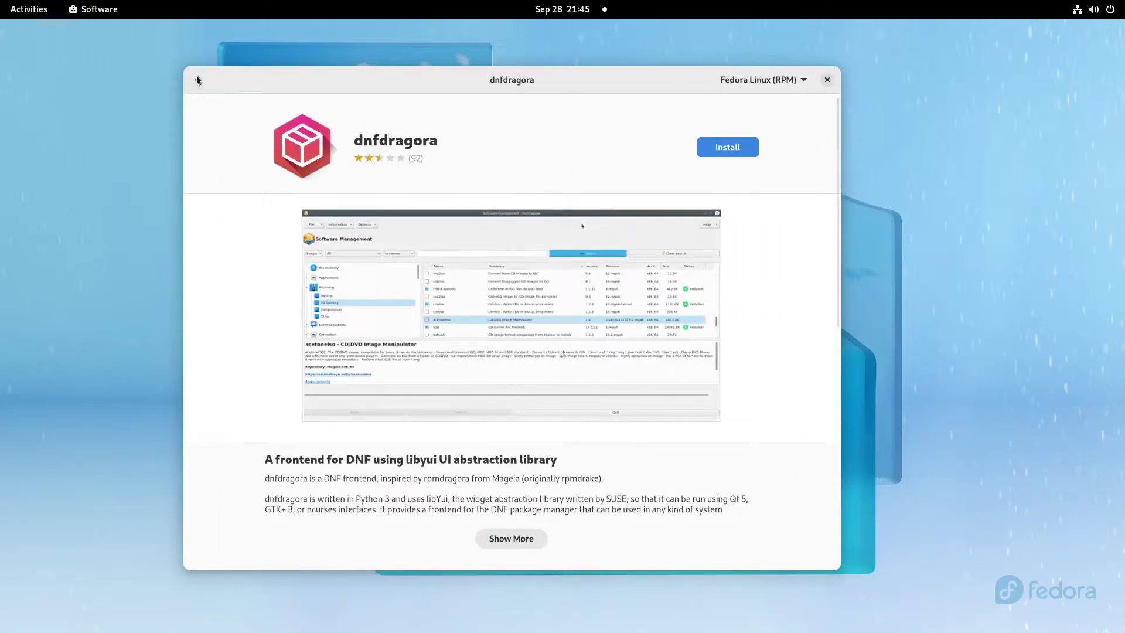
drag(234, 78, 284, 86)
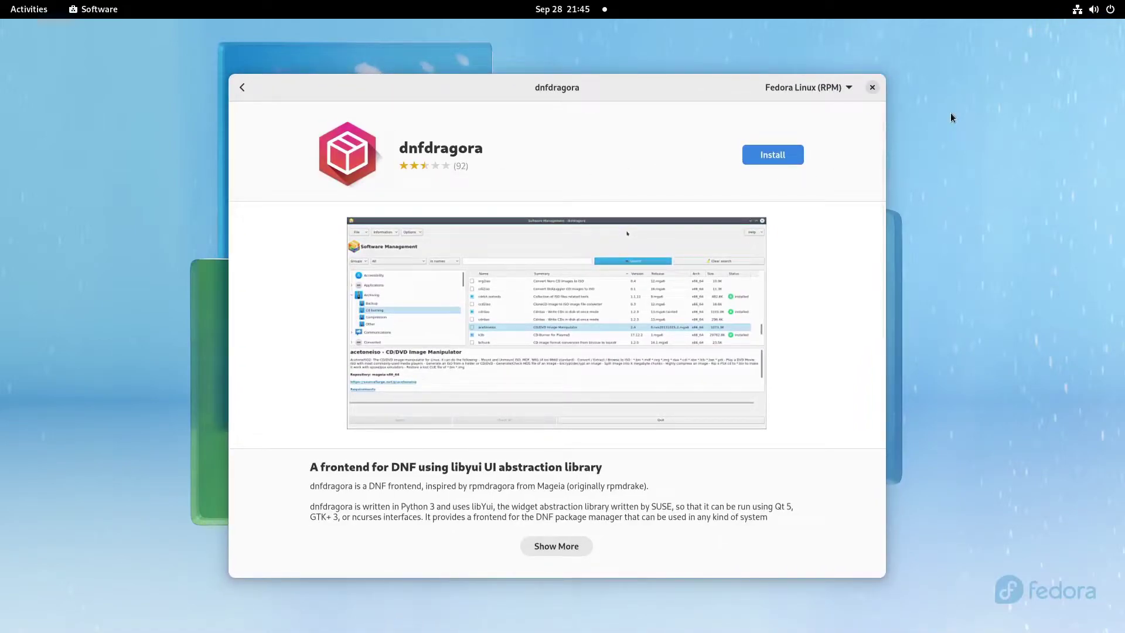
click(830, 92)
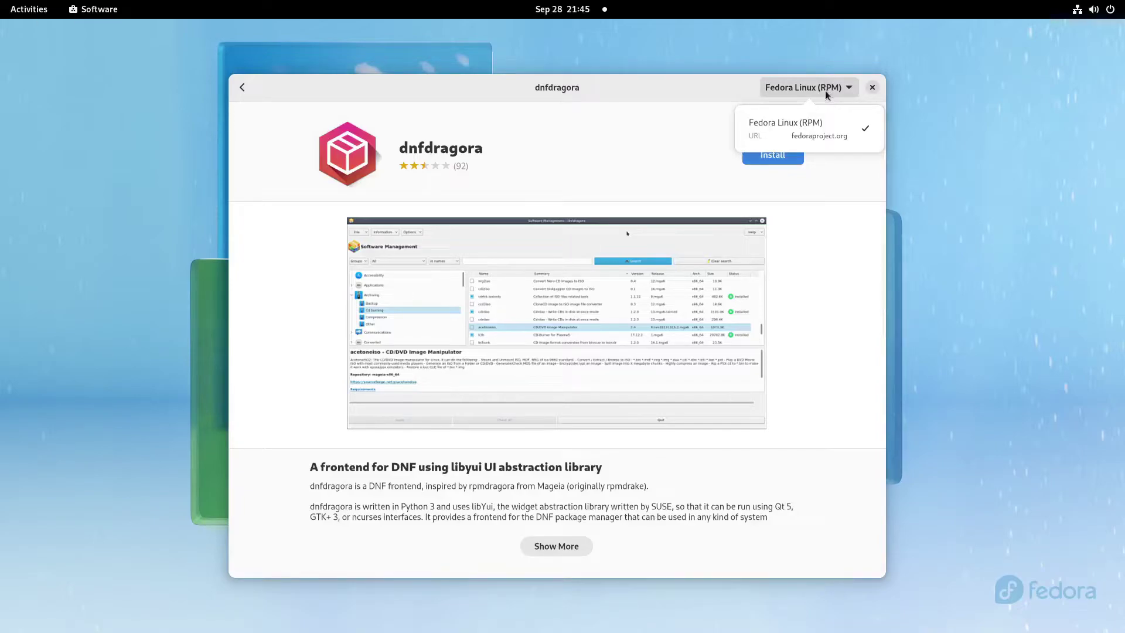
click(804, 94)
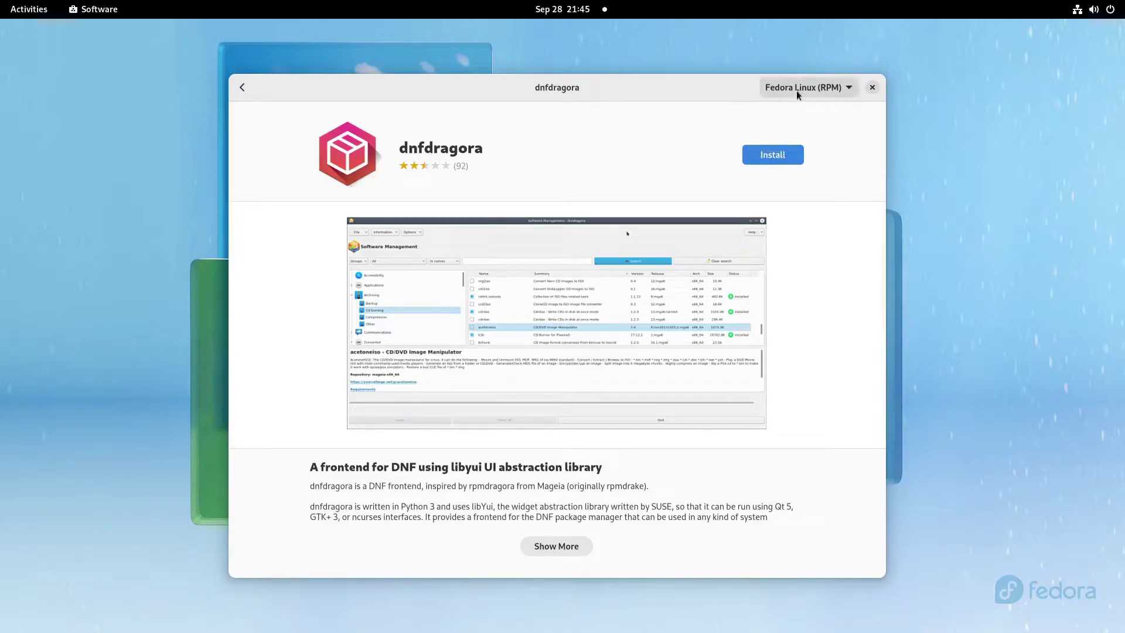
click(796, 94)
click(796, 91)
- Install dnfdragora, then go back through the search results to the Explore page
click(772, 154)
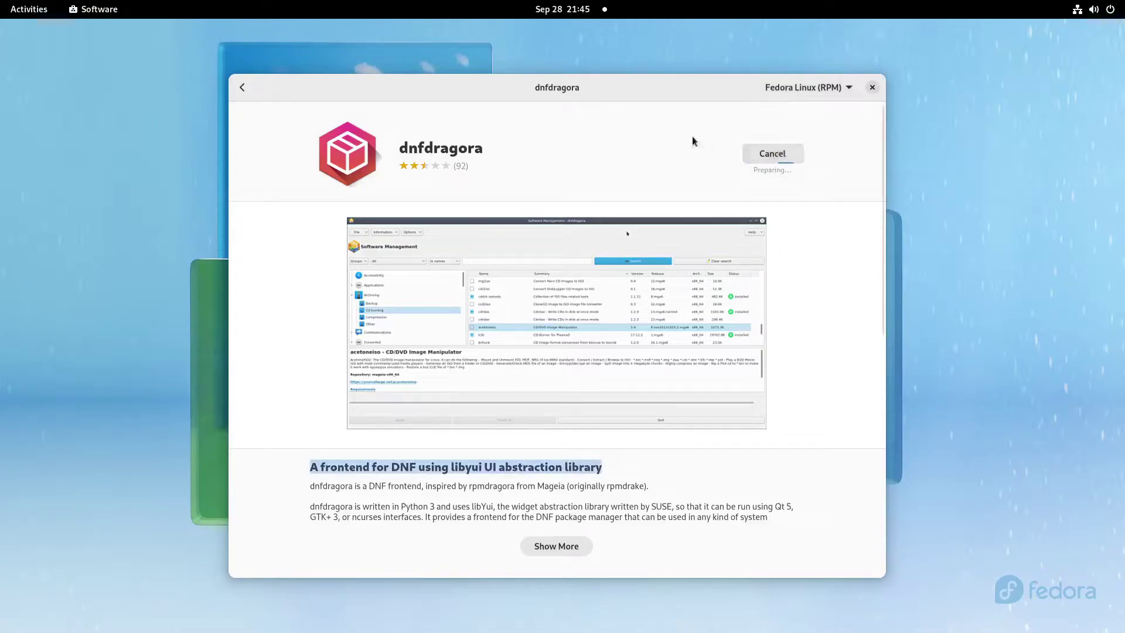
click(513, 463)
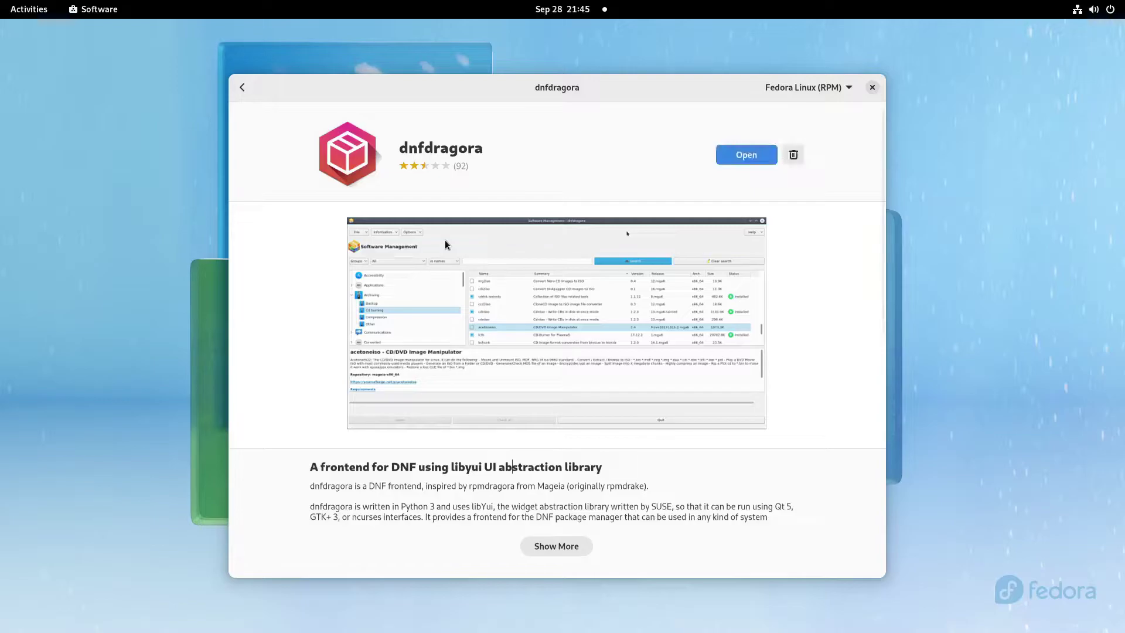
click(244, 90)
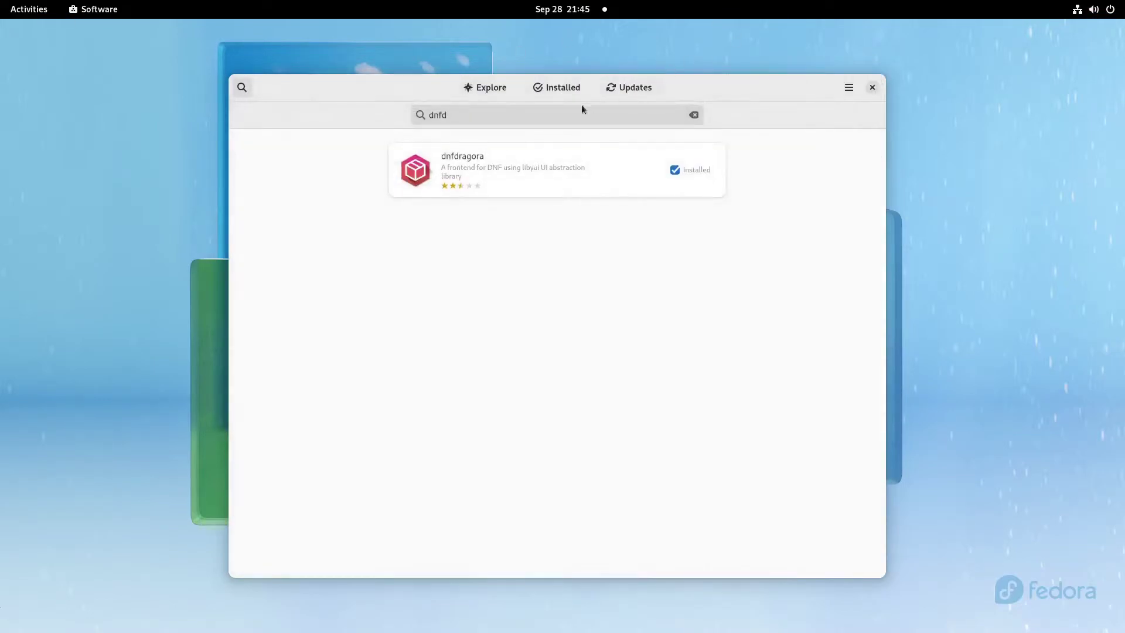
click(477, 86)
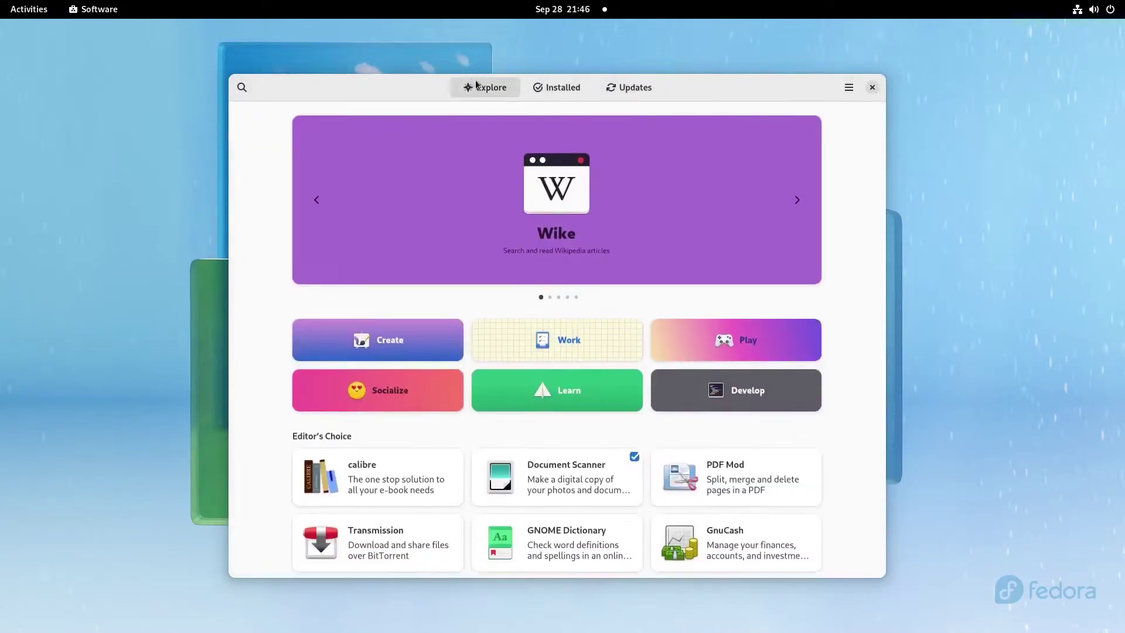
- Open Software Repositories from the Software menu and briefly toggle the Activities overview
click(848, 87)
click(849, 124)
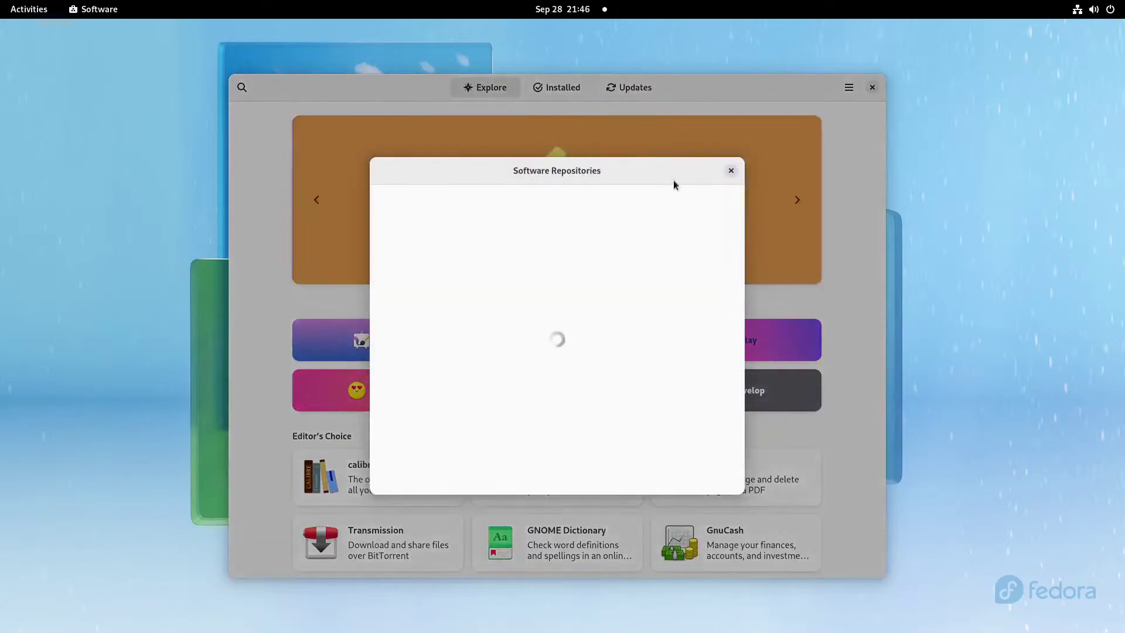
right_click(673, 181)
click(657, 184)
click(36, 7)
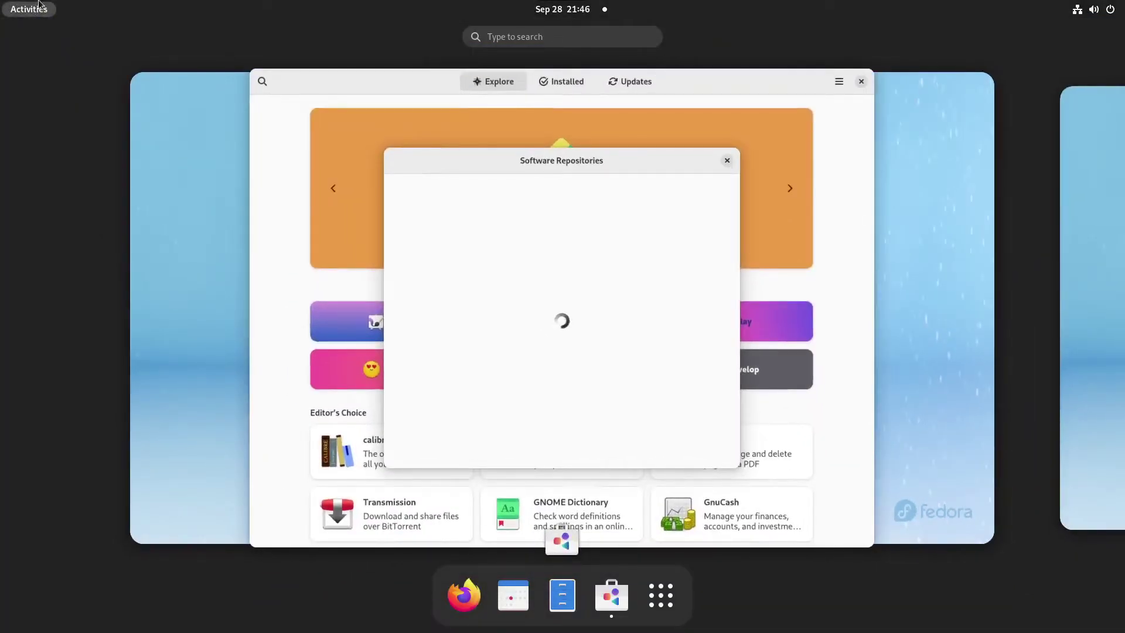
click(36, 12)
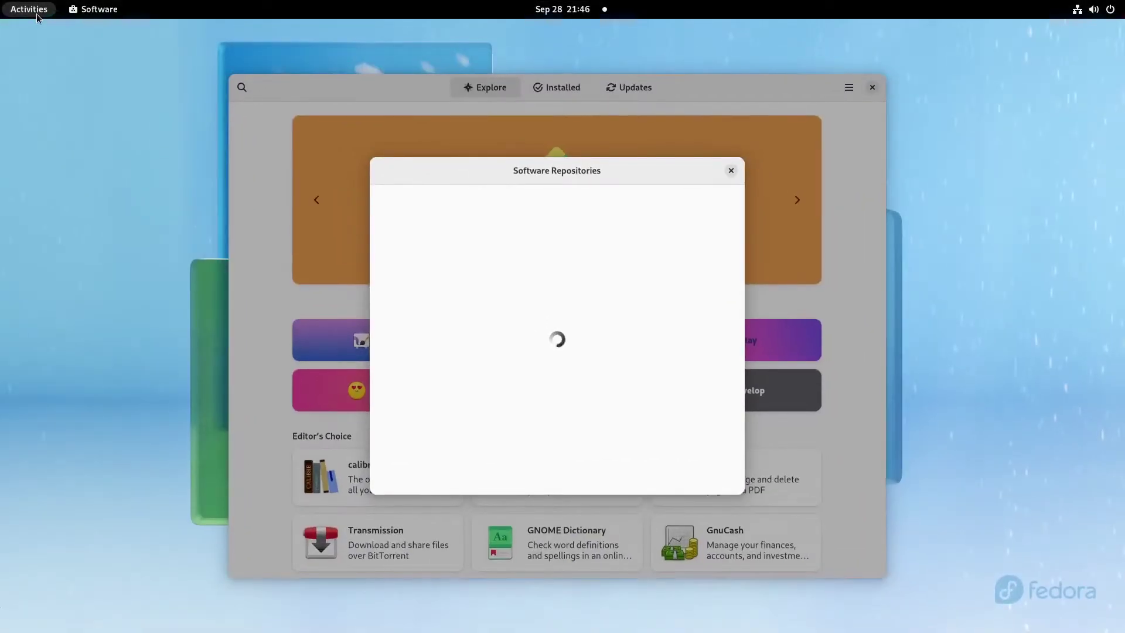
click(39, 11)
click(41, 12)
- Dismiss the dnfdragora-installed notification, then close the repositories dialog and GNOME Software
mouse_move(582, 40)
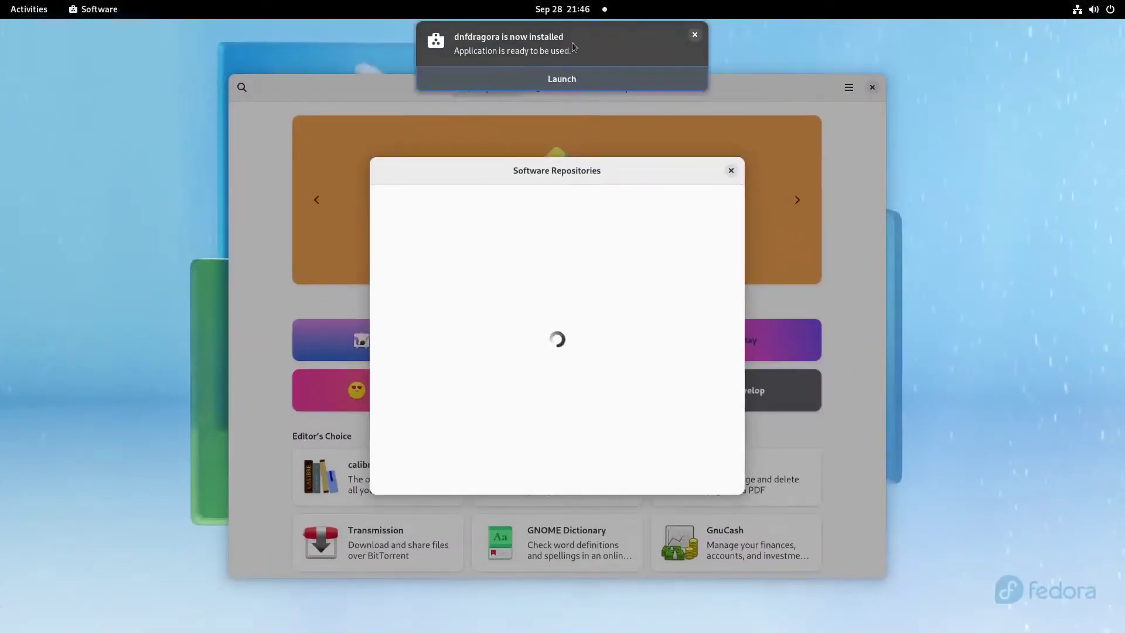
click(693, 39)
click(731, 170)
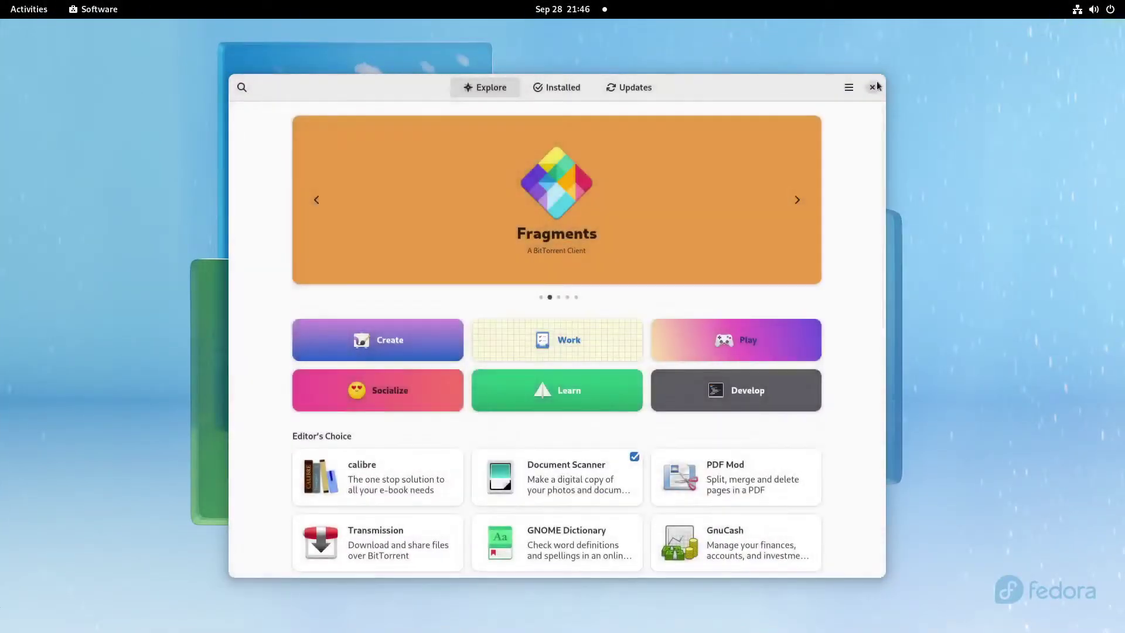
click(872, 87)
- Start Firefox from the app grid, keep it running past the not-responding warning, and select the address
click(41, 9)
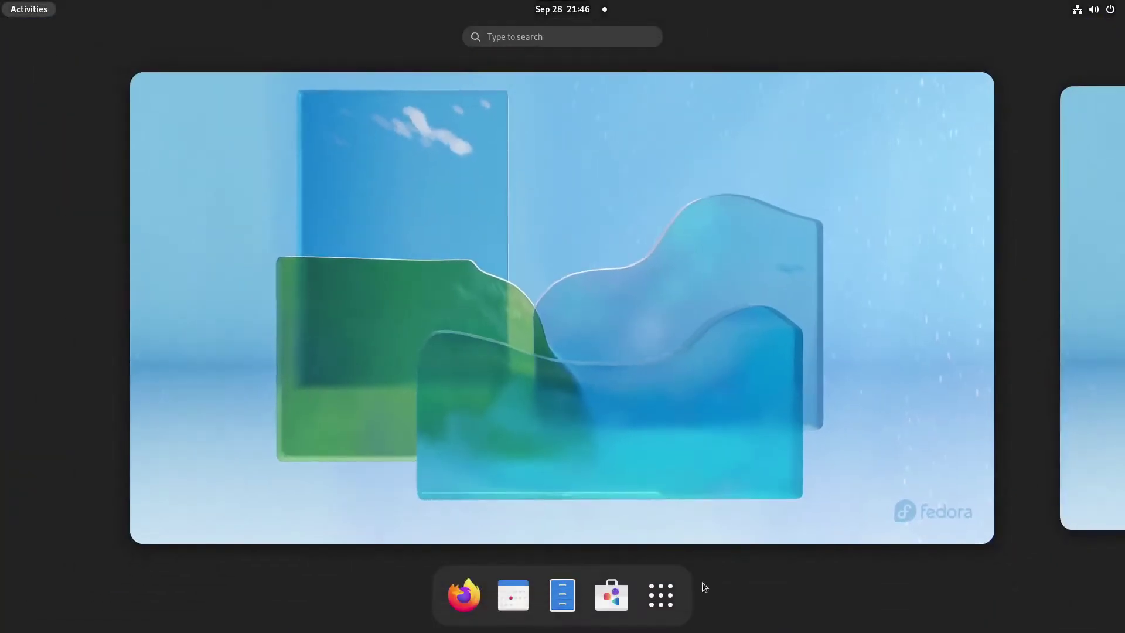
click(661, 595)
click(456, 594)
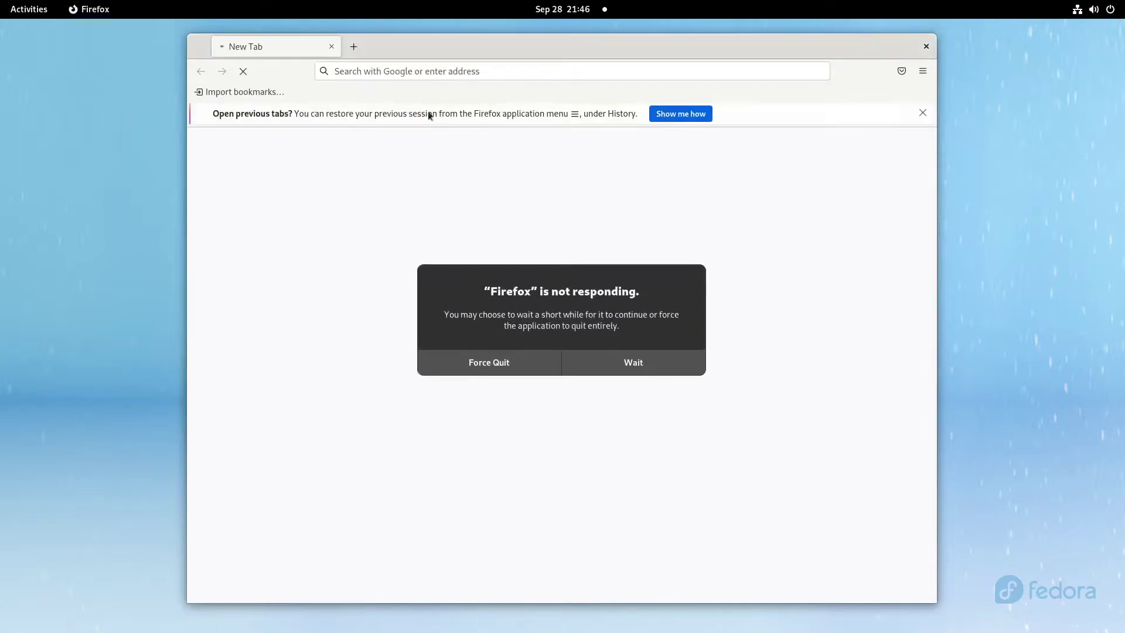
click(628, 353)
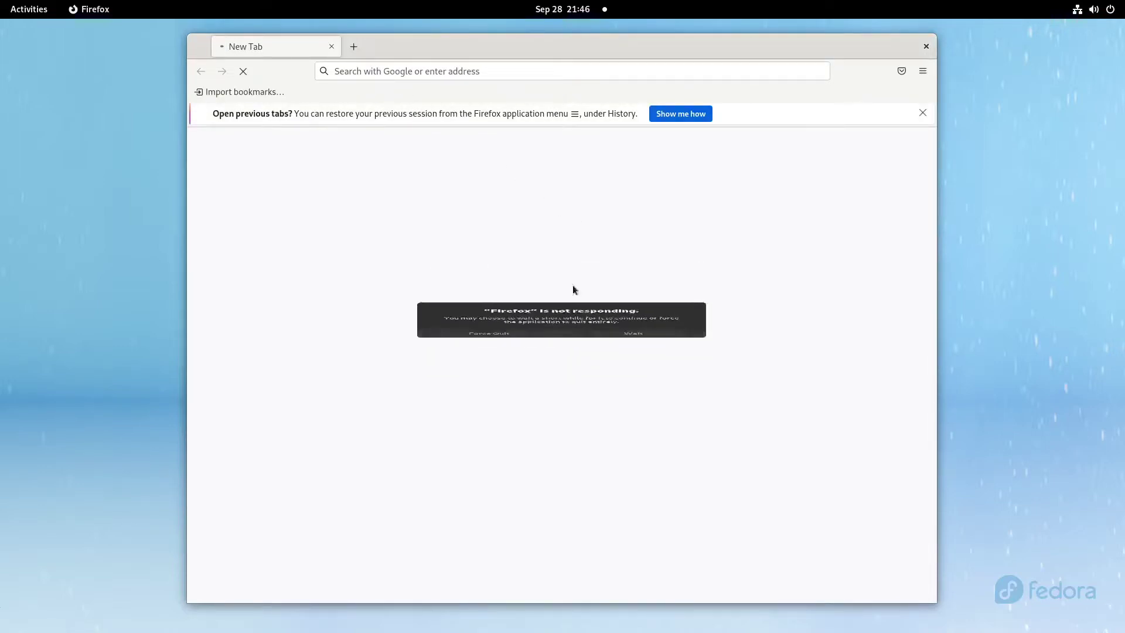
click(437, 73)
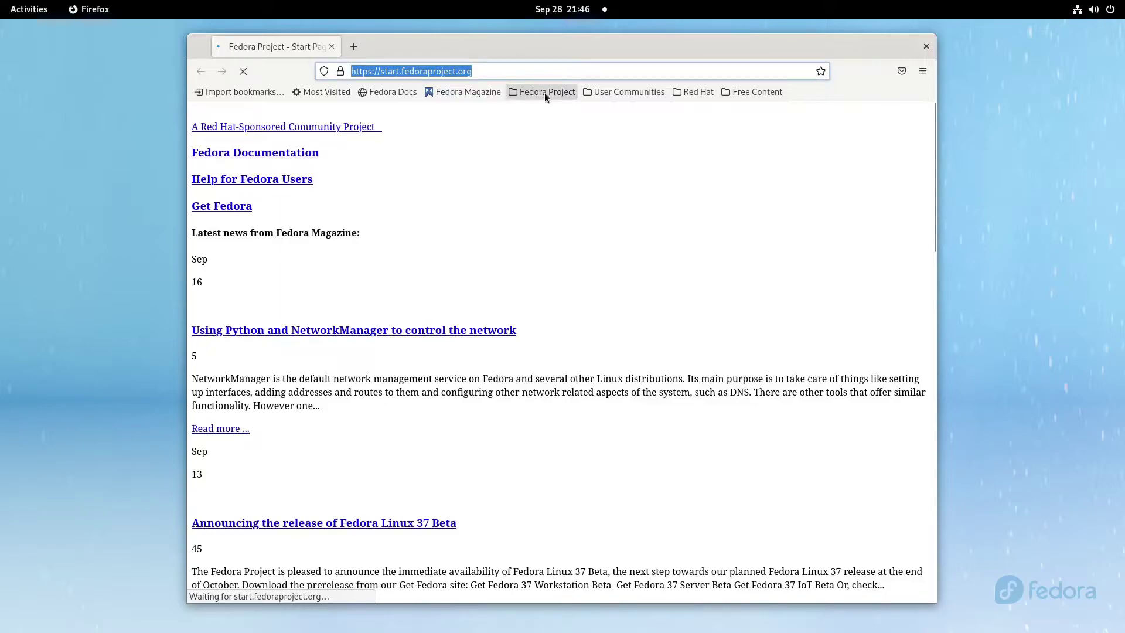
- Search the web for 'vivaldi', open vivaldi.com, and go to its Download Vivaldi page
text(vivaldi)
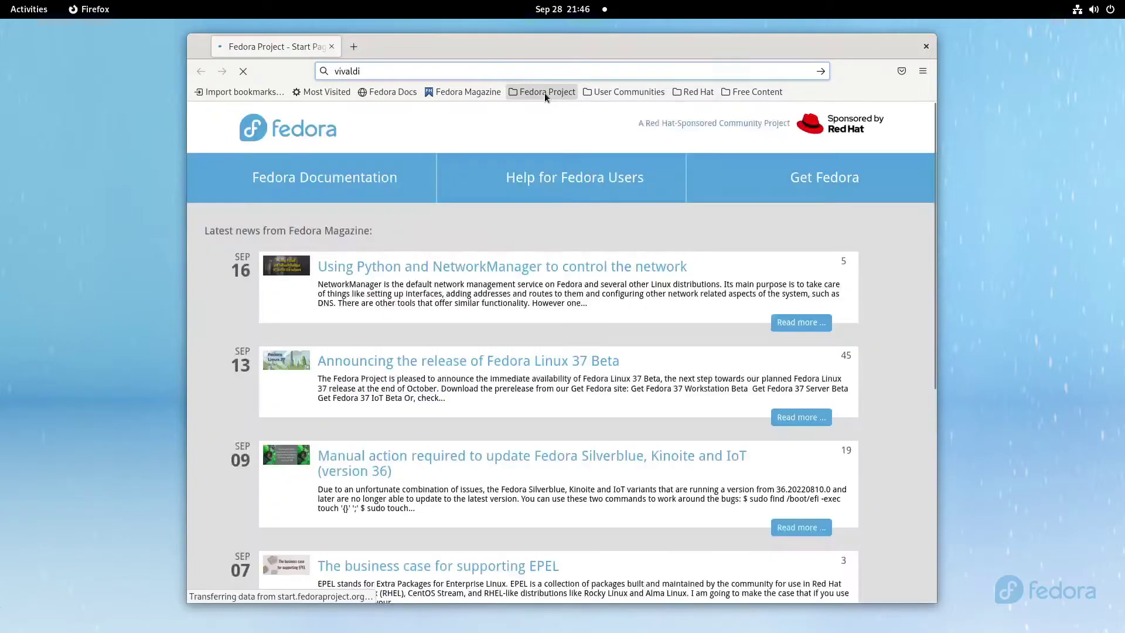
click(544, 97)
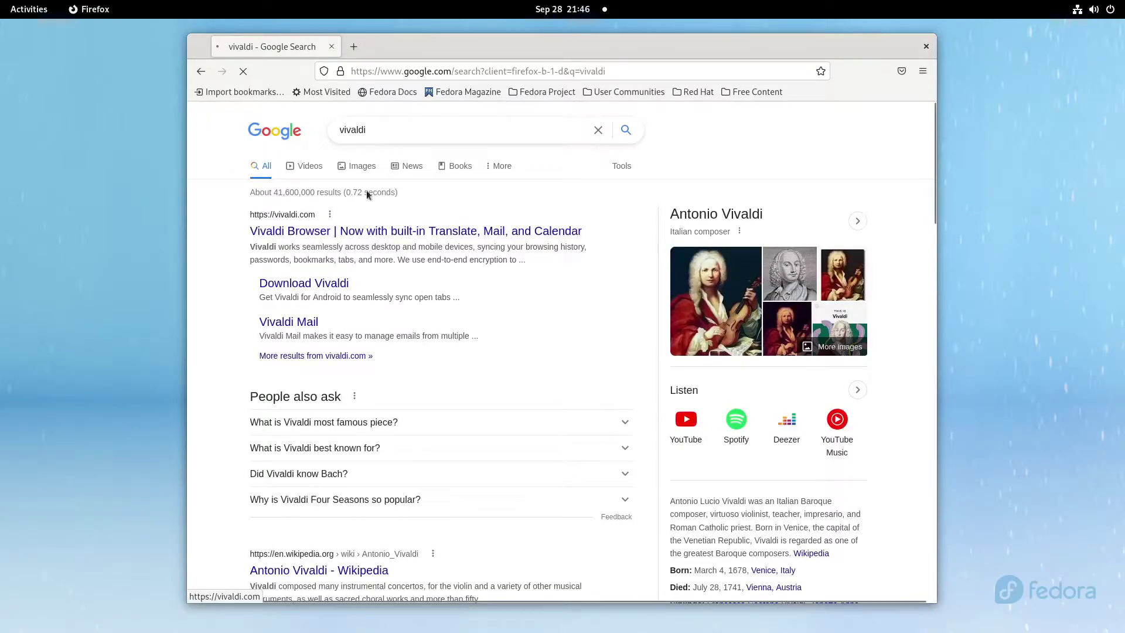
click(335, 245)
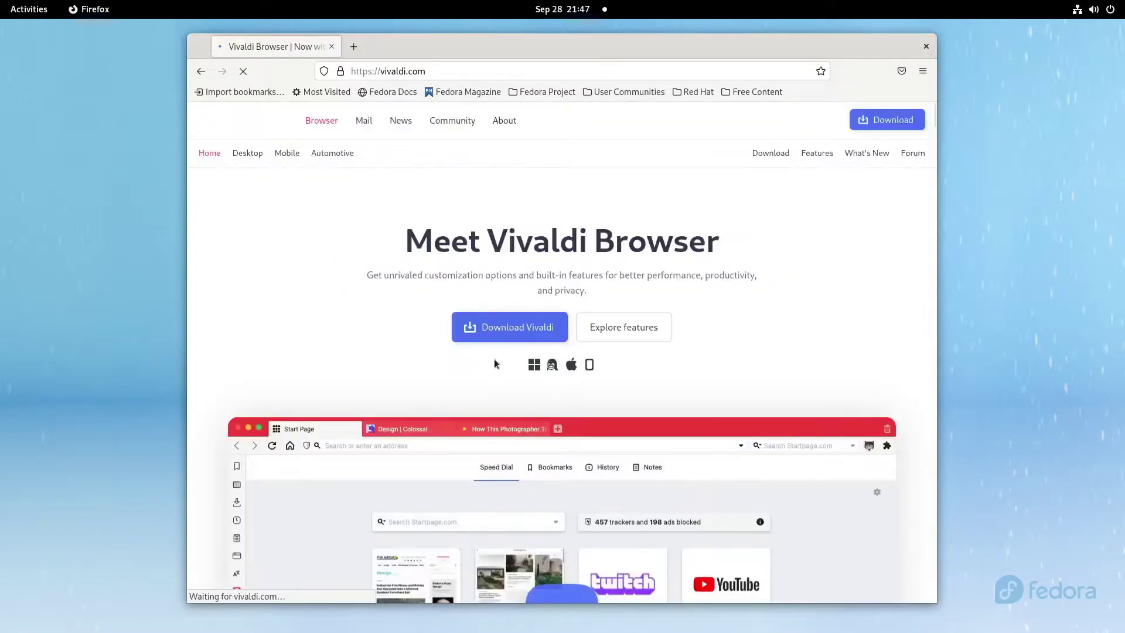
click(506, 324)
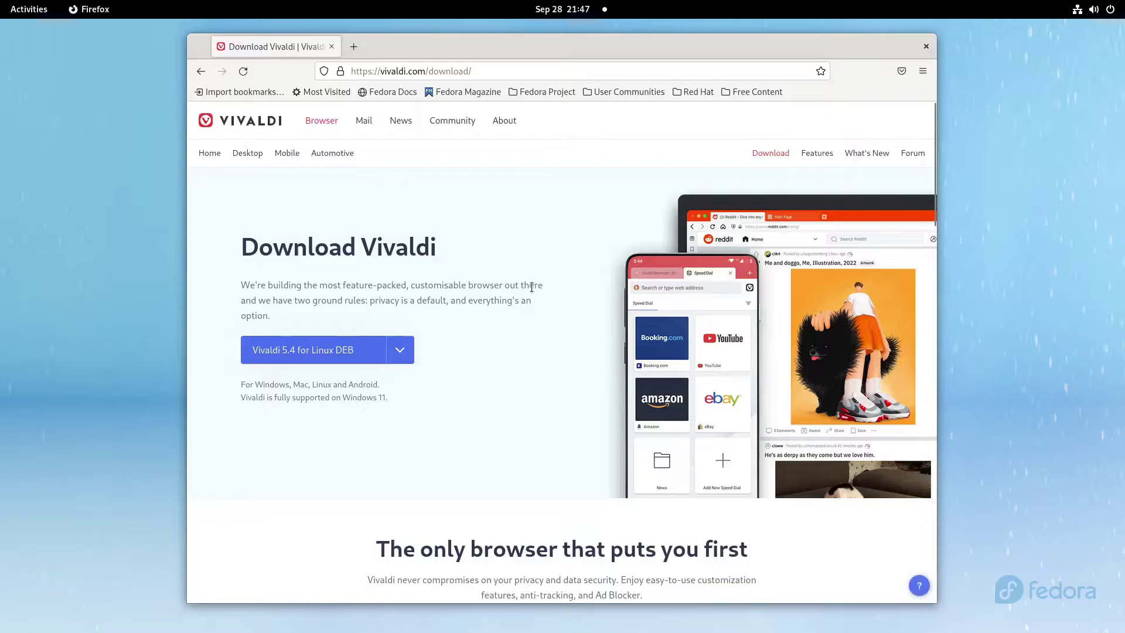
- Download the Linux RPM 64bit package vivaldi-stable-5.4.2753.51-1.x86_64.rpm and confirm the 92.7 MB download finished
click(400, 350)
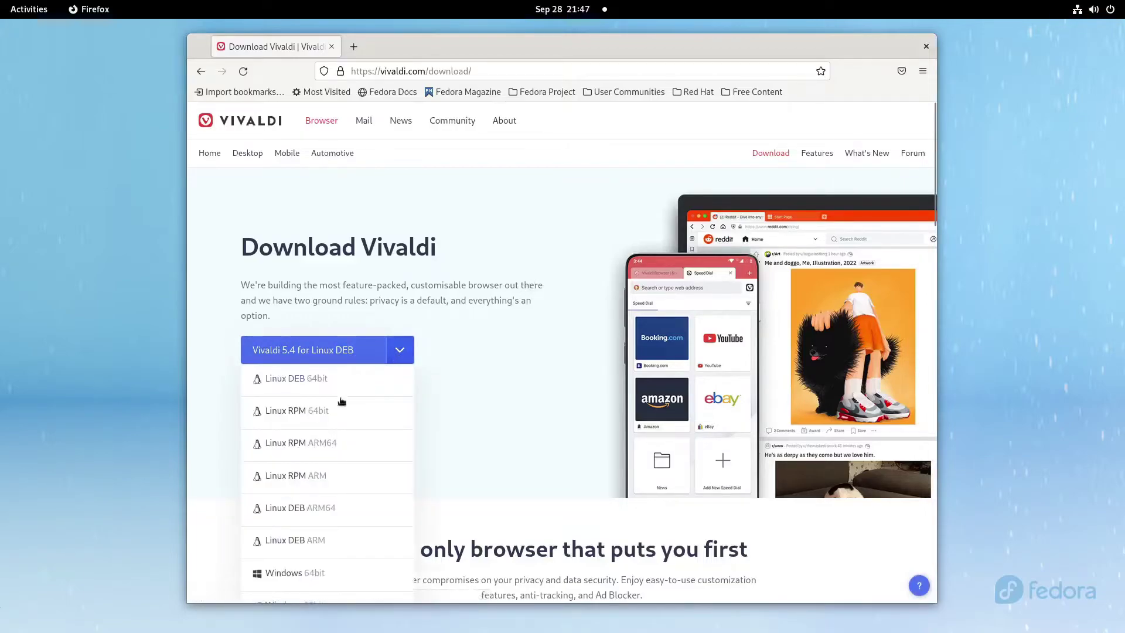
click(327, 413)
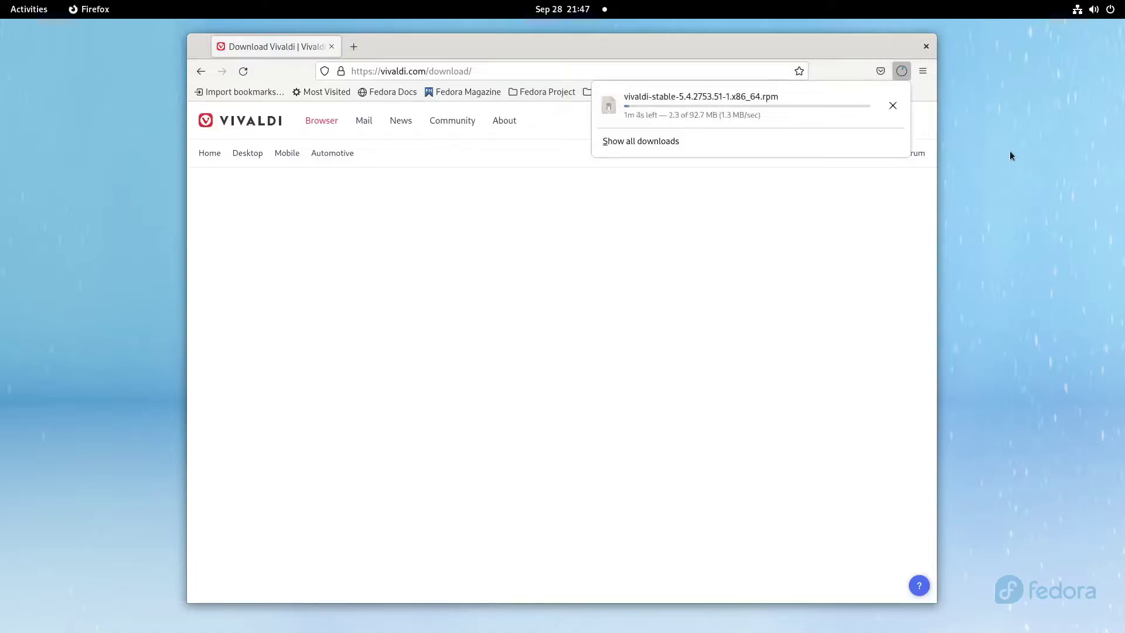
click(701, 56)
drag(703, 55, 766, 63)
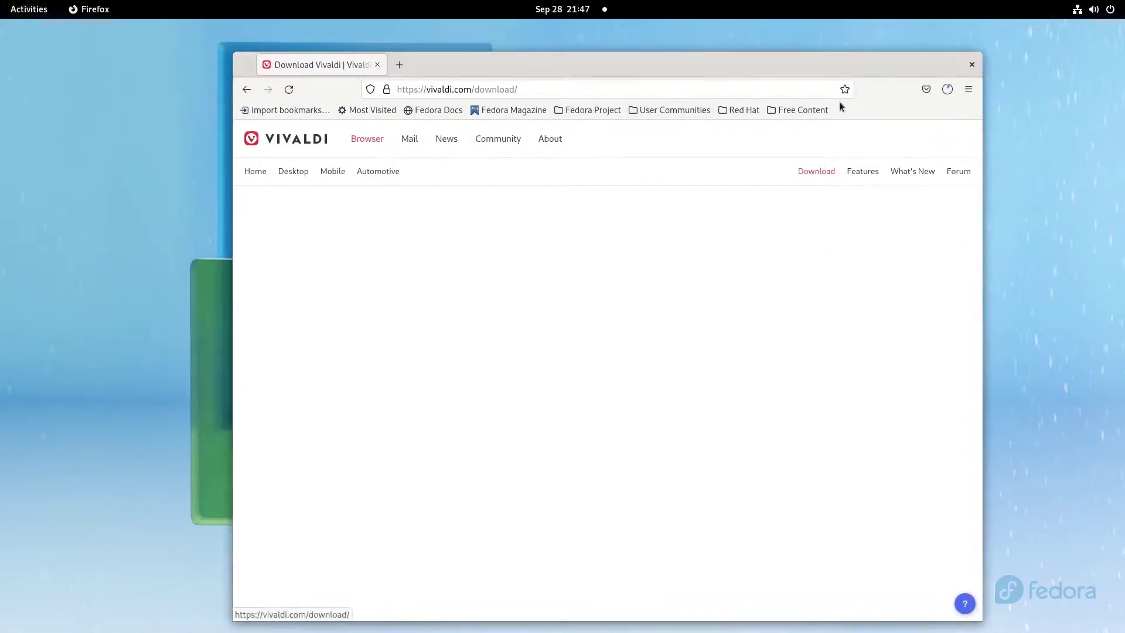
click(947, 89)
click(35, 8)
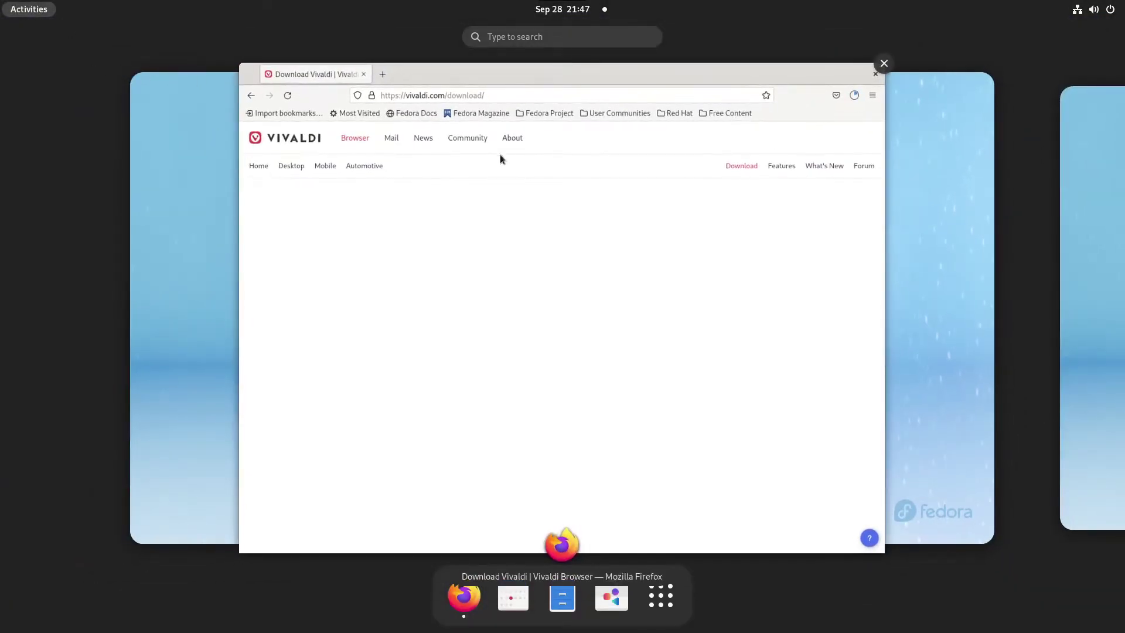
click(499, 156)
click(947, 91)
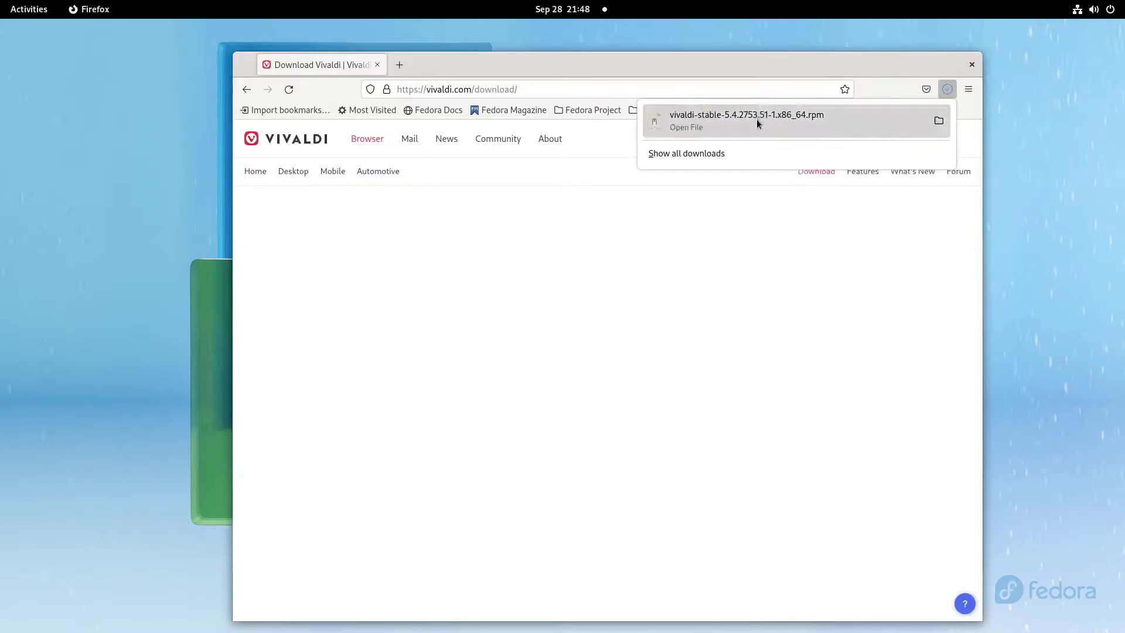
- Open the downloaded Vivaldi RPM in GNOME Software and close Firefox
click(879, 126)
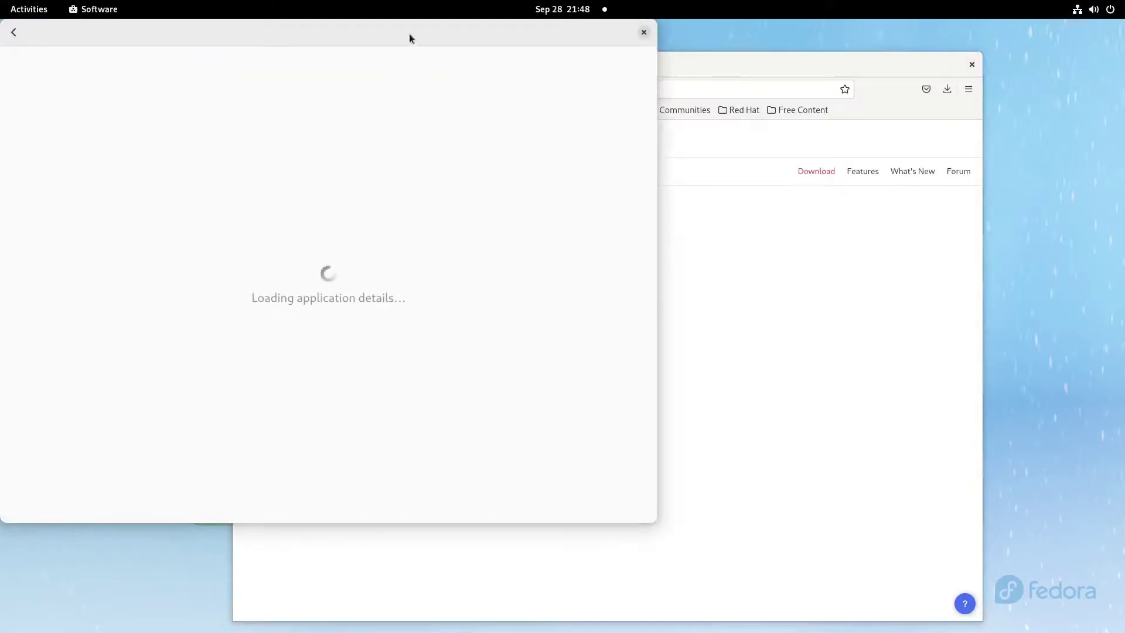
drag(409, 33, 680, 71)
click(971, 67)
click(971, 65)
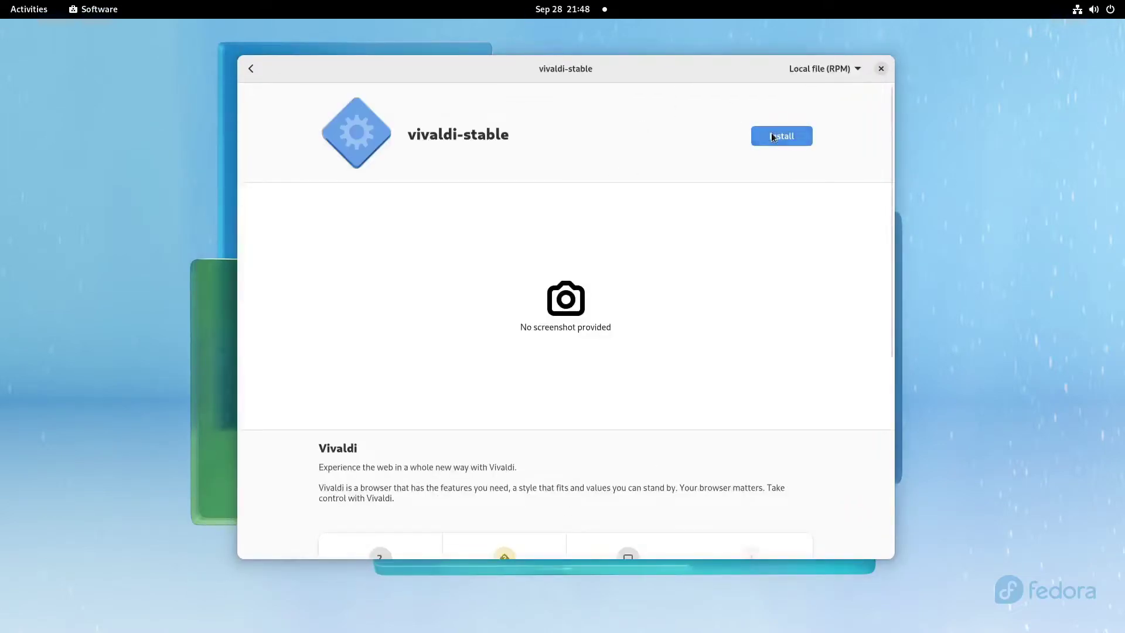
- Install the Vivaldi package, authorising it with the account password
click(770, 134)
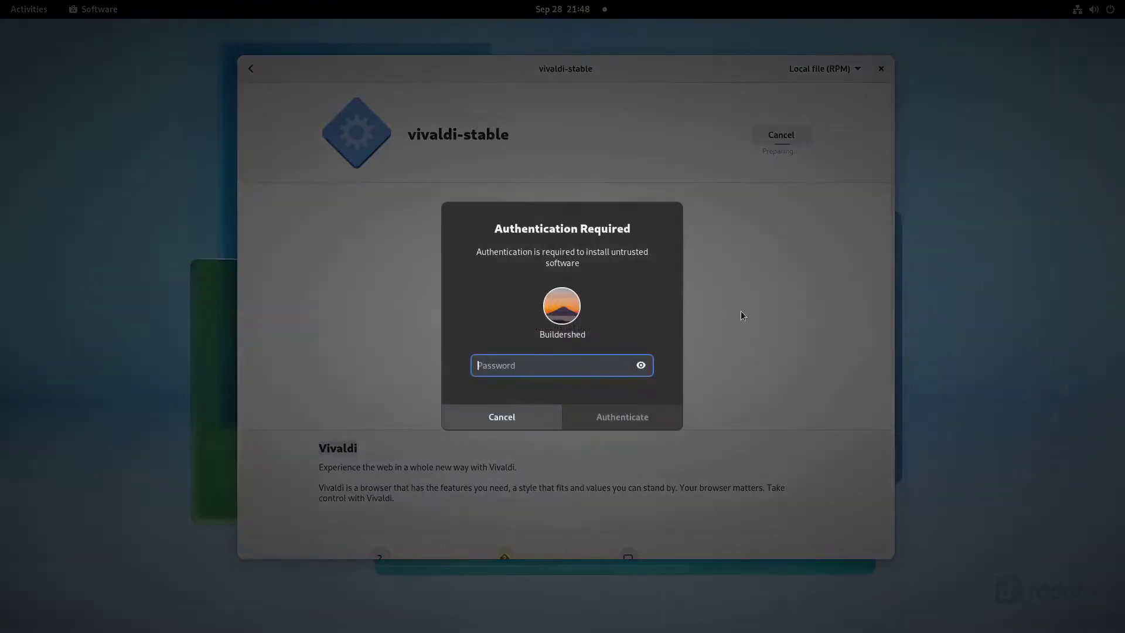
text(*********)
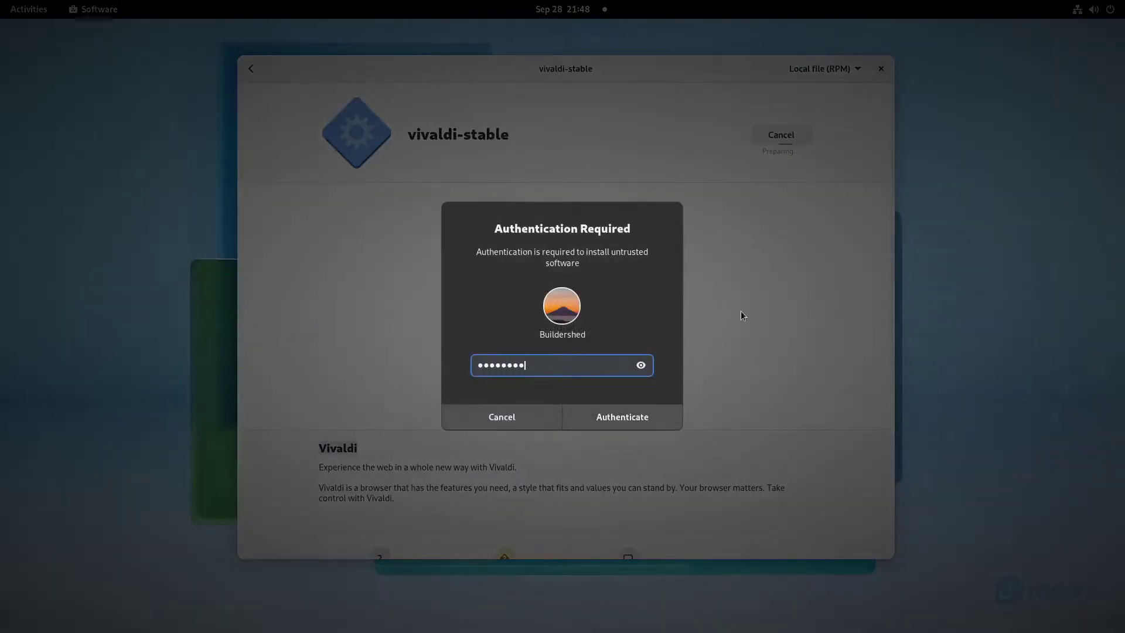
key(Return)
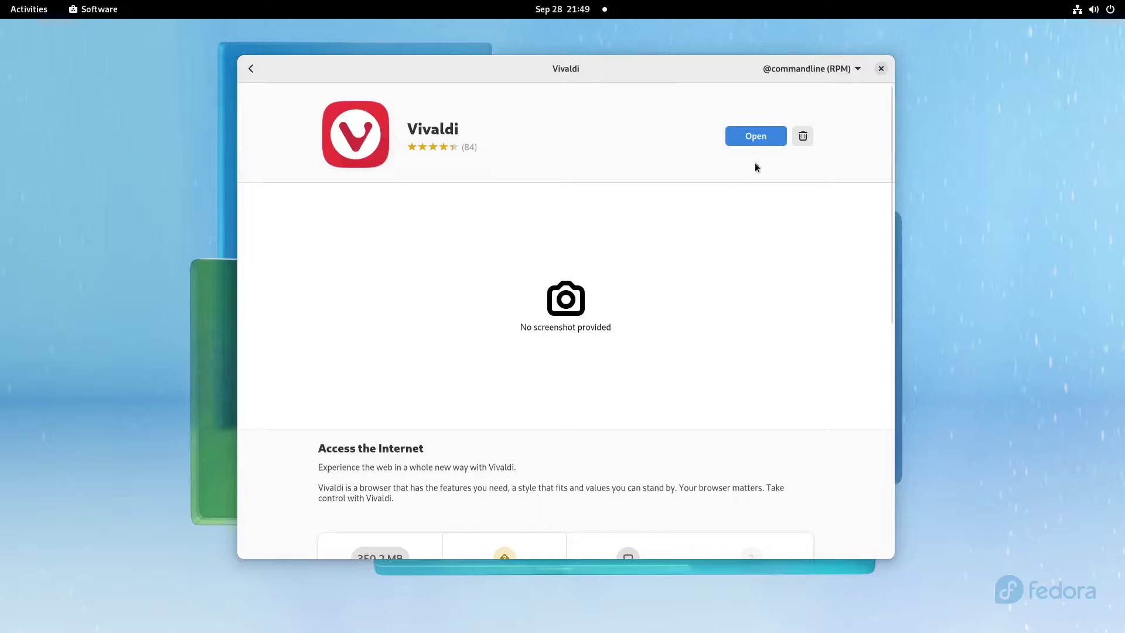
- Close GNOME Software and launch Vivaldi from the application grid
click(879, 68)
click(28, 9)
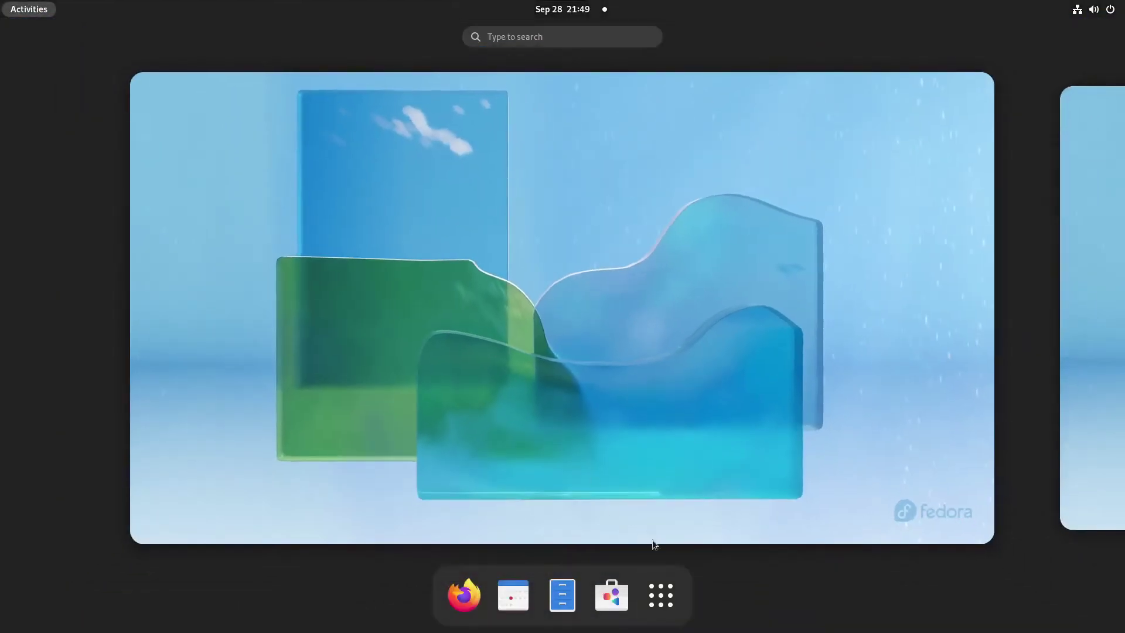
click(661, 595)
scroll(661, 356, down, 1)
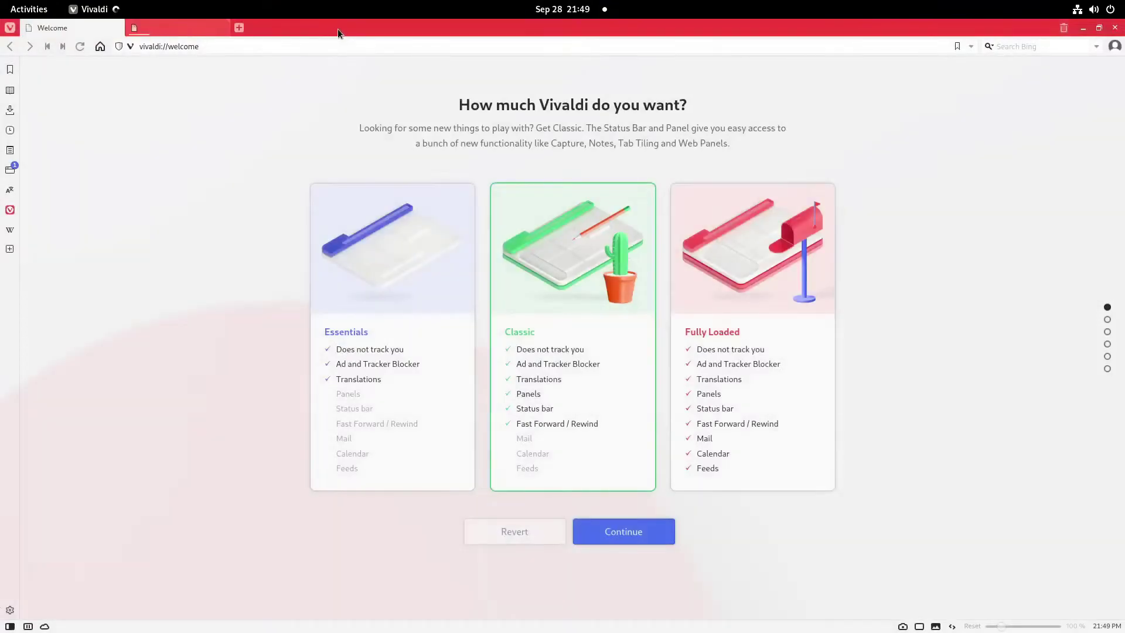
drag(337, 29, 372, 30)
- Choose the Fully Loaded layout and import browser data from Firefox
click(716, 333)
click(643, 520)
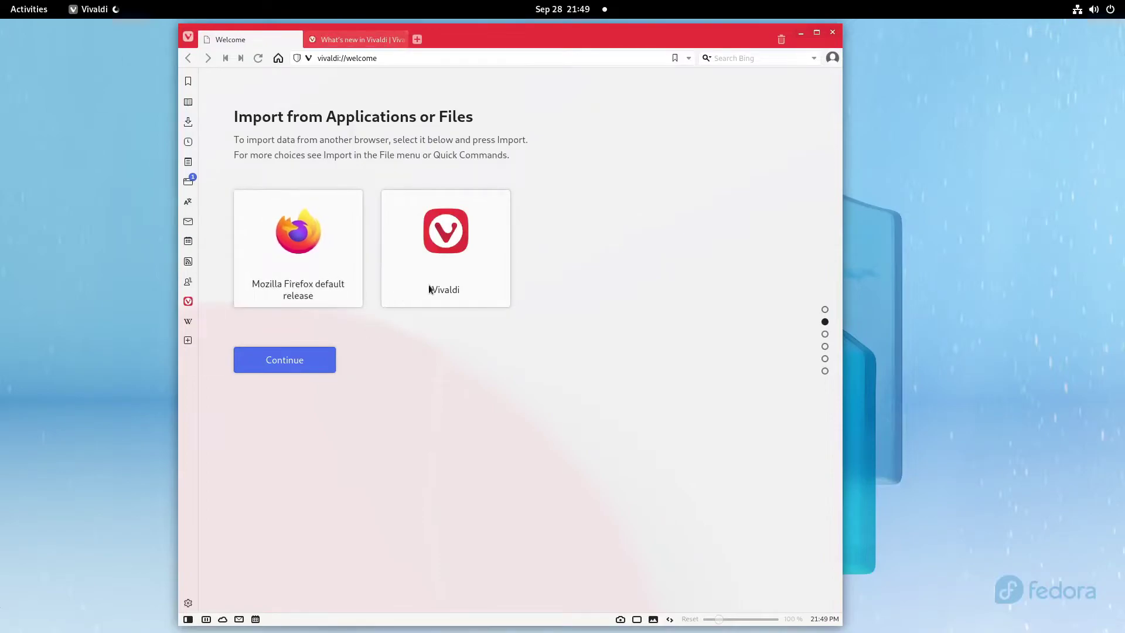
click(333, 286)
click(319, 355)
click(248, 366)
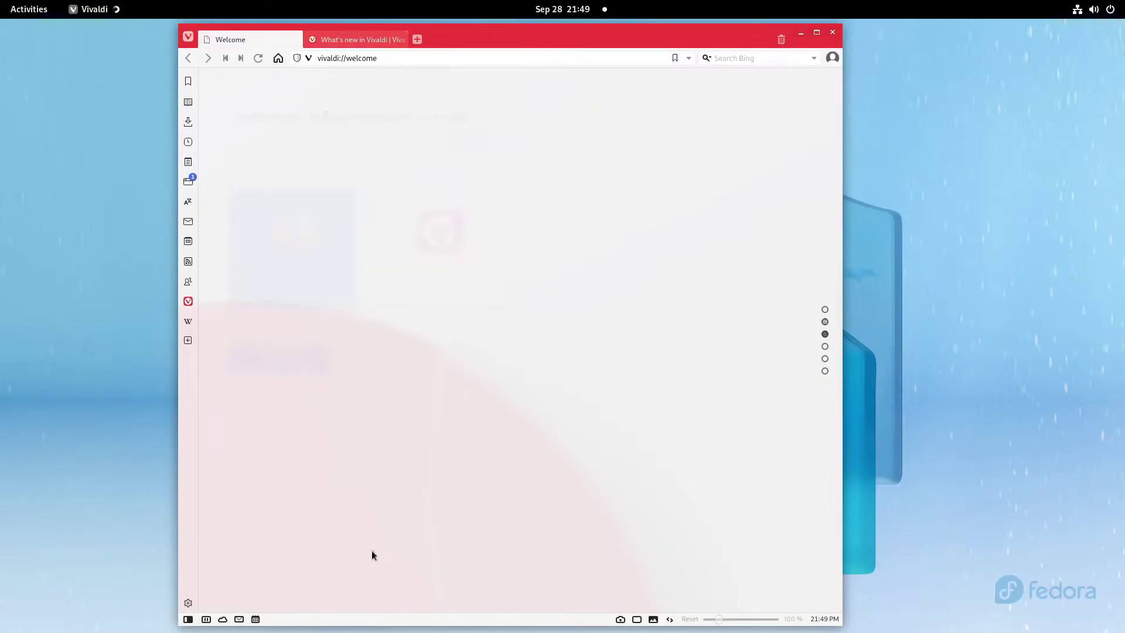
- Block both trackers and ads, and keep the default Vivaldi theme
click(630, 289)
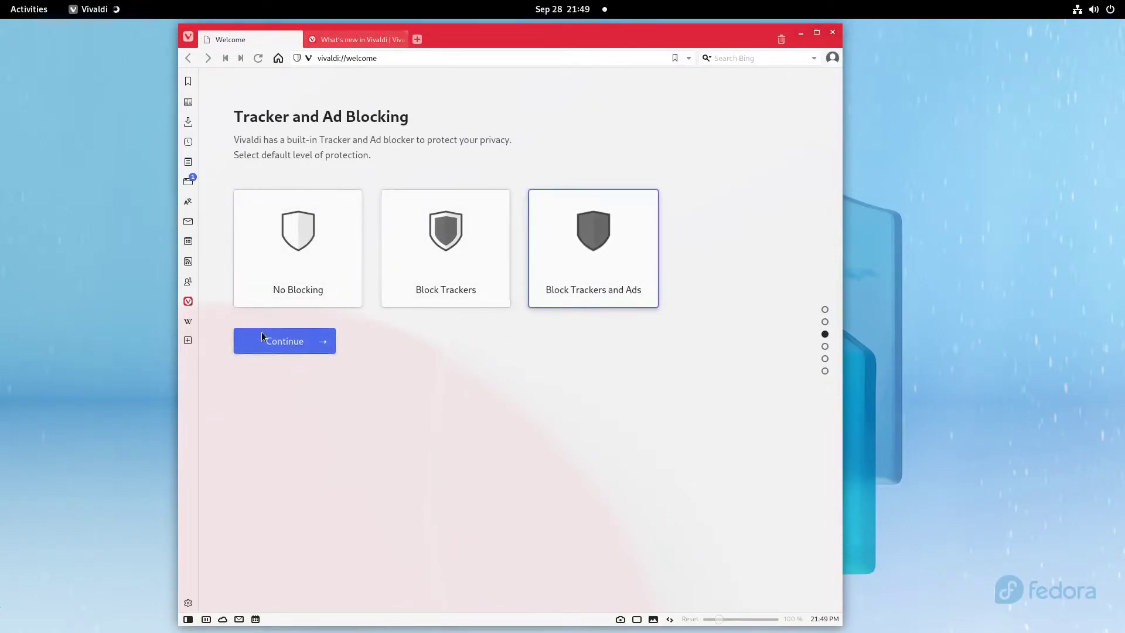
click(261, 332)
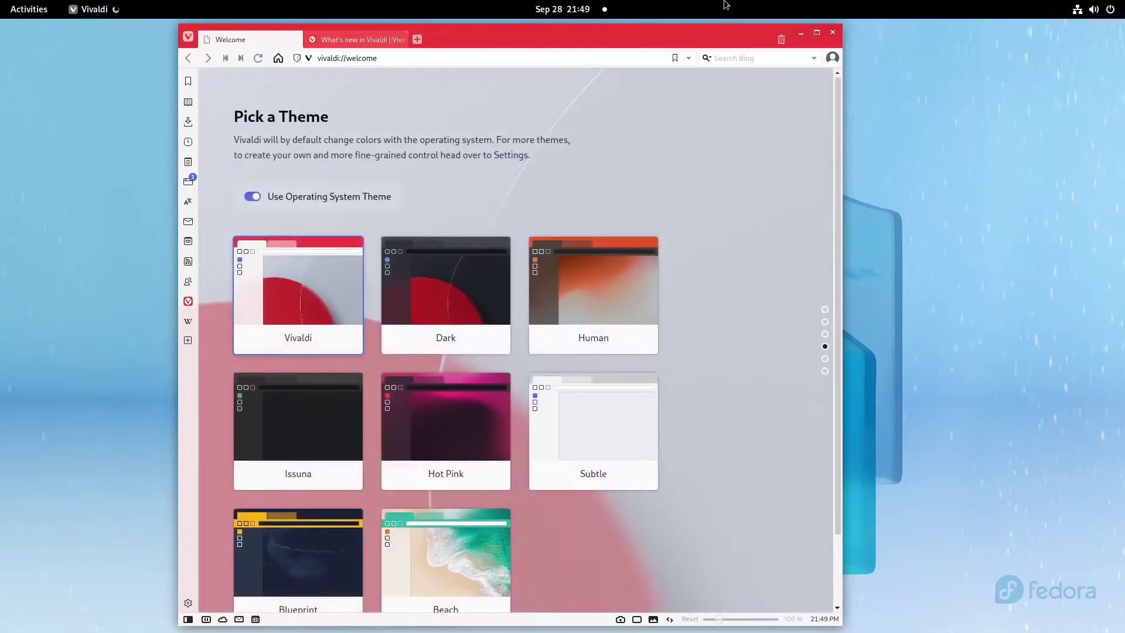
drag(623, 27, 539, 59)
scroll(437, 287, down, 3)
scroll(412, 326, down, 1)
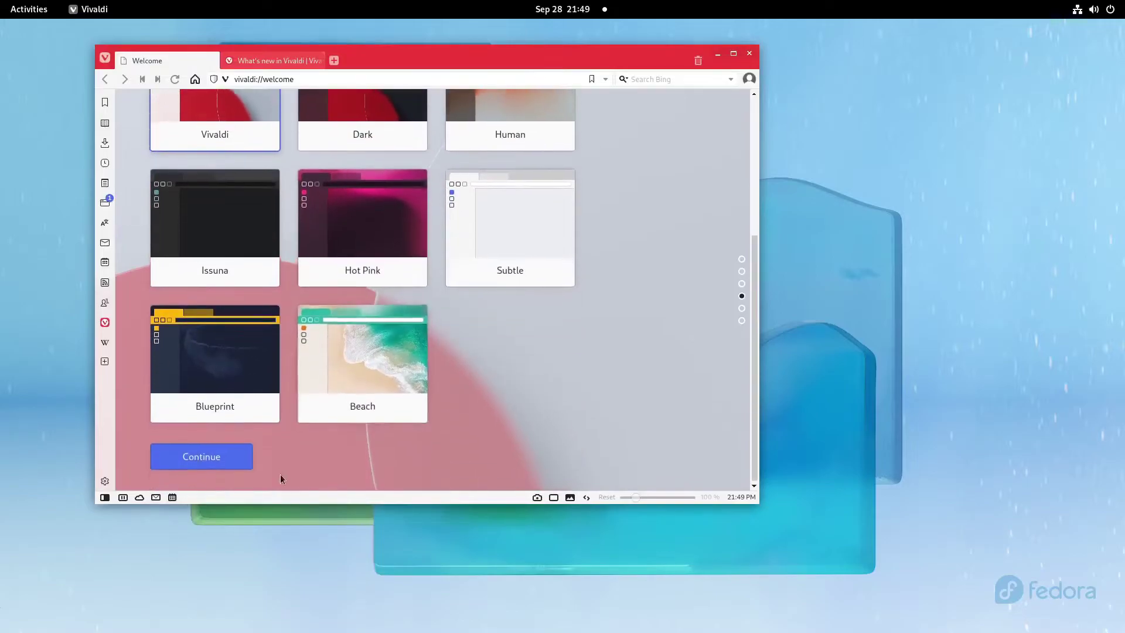
click(208, 456)
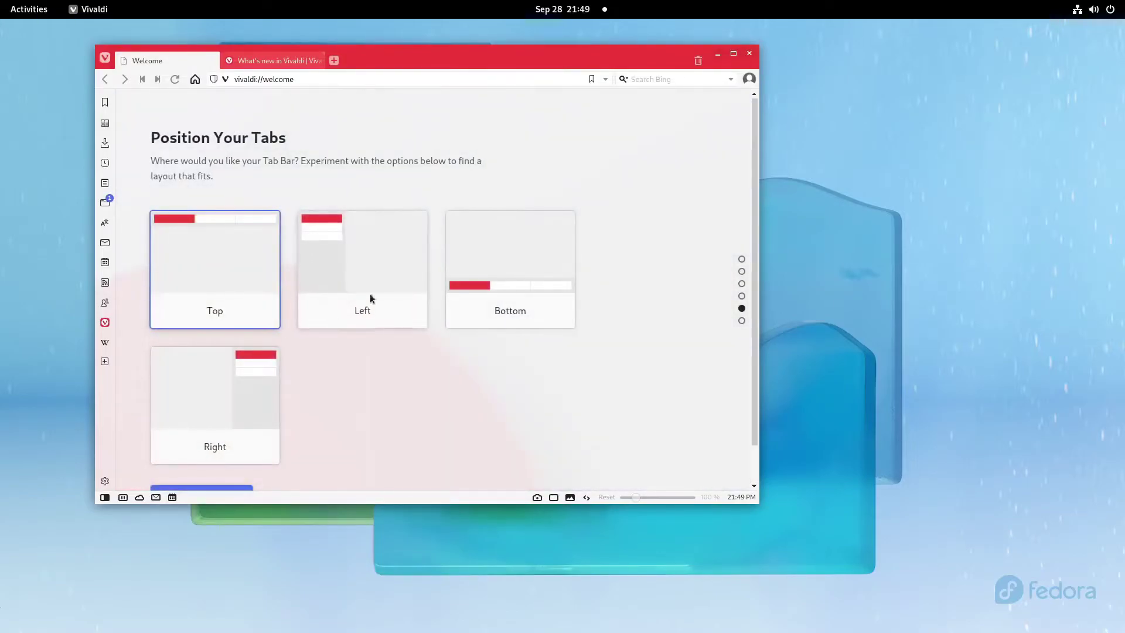
- Try the tab bar on the left, bottom and right positions
click(378, 290)
click(269, 293)
click(467, 265)
click(254, 358)
click(382, 263)
click(613, 276)
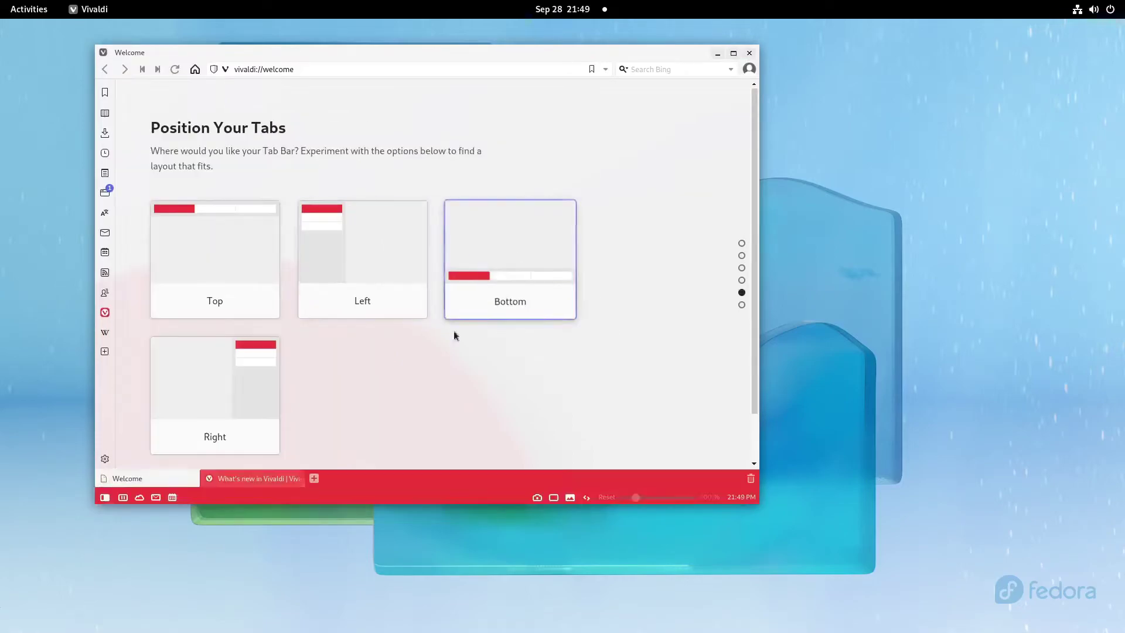
click(245, 399)
click(246, 253)
- Settle on tabs across the top and finish the Vivaldi setup
scroll(206, 479, down, 2)
click(369, 227)
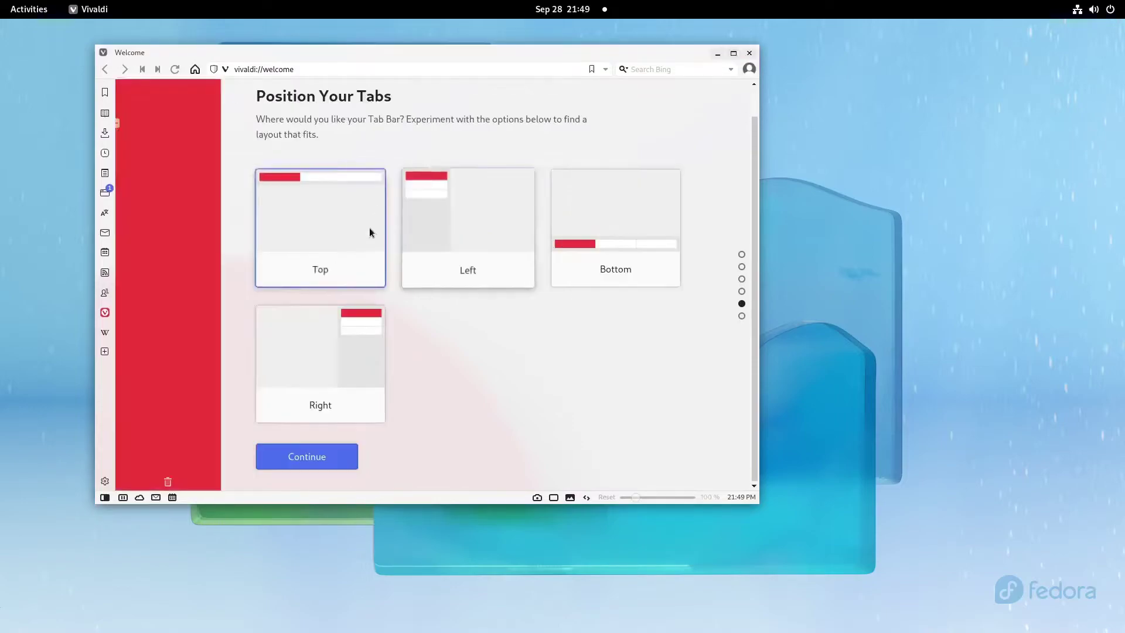
click(332, 350)
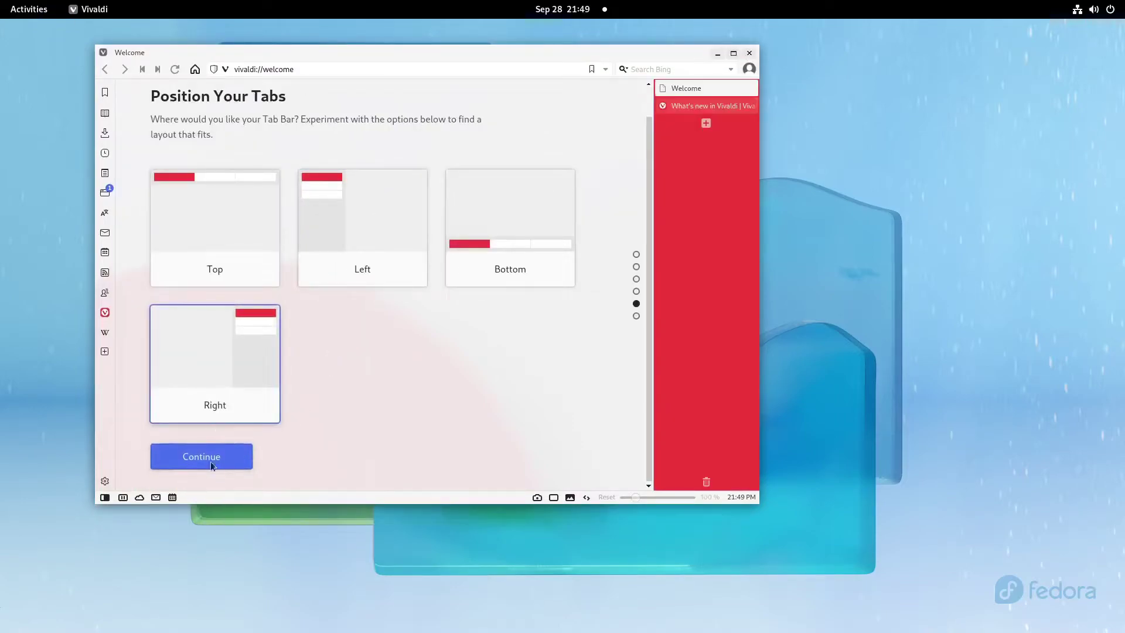
click(215, 267)
click(224, 450)
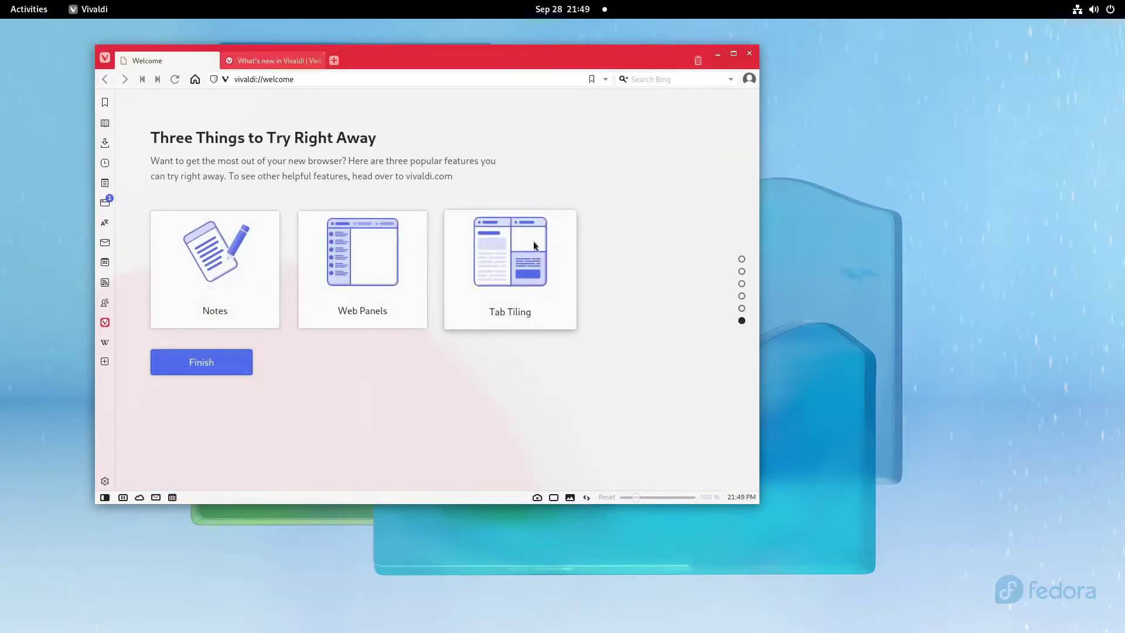
click(230, 366)
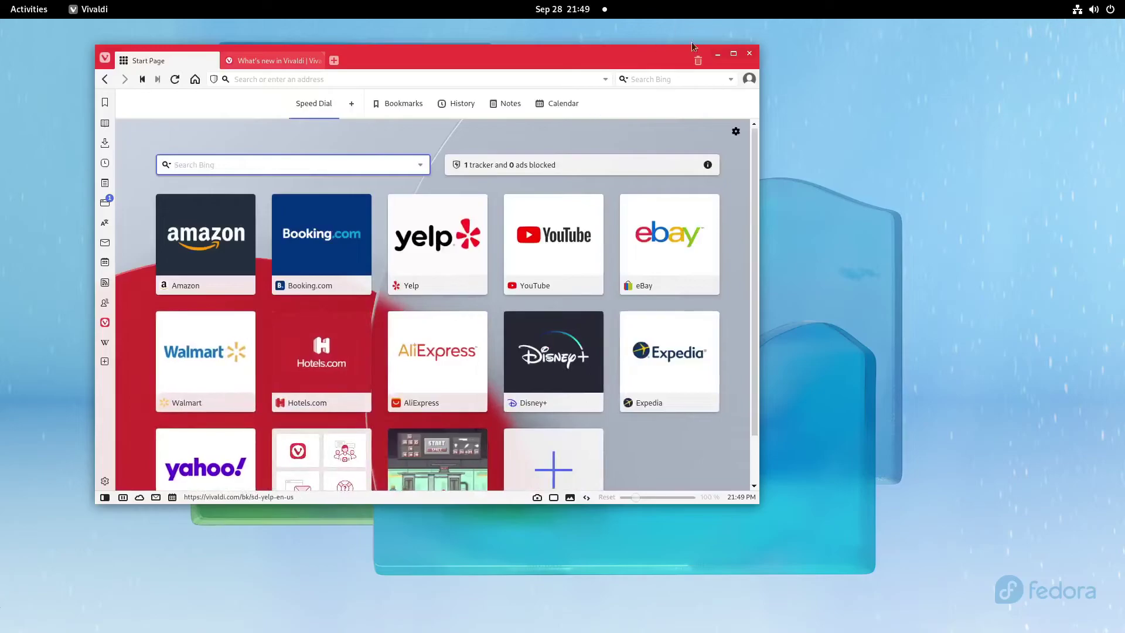
- Unpin Firefox from the dash and pin Vivaldi in its place
drag(691, 53, 675, 98)
click(12, 4)
right_click(434, 603)
click(422, 529)
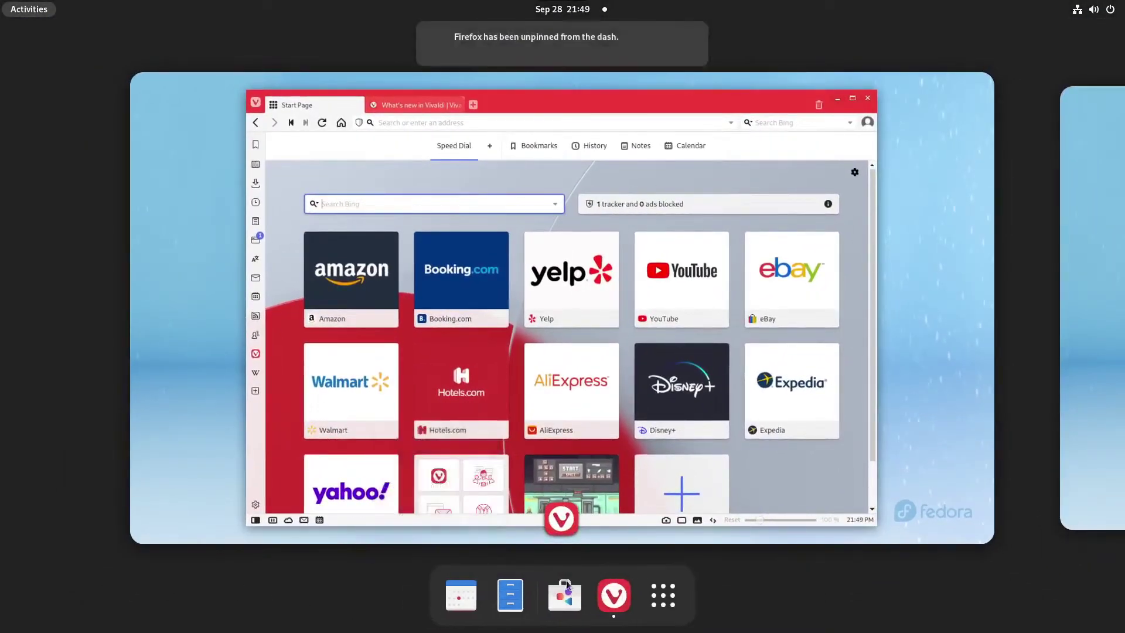
right_click(611, 595)
click(607, 490)
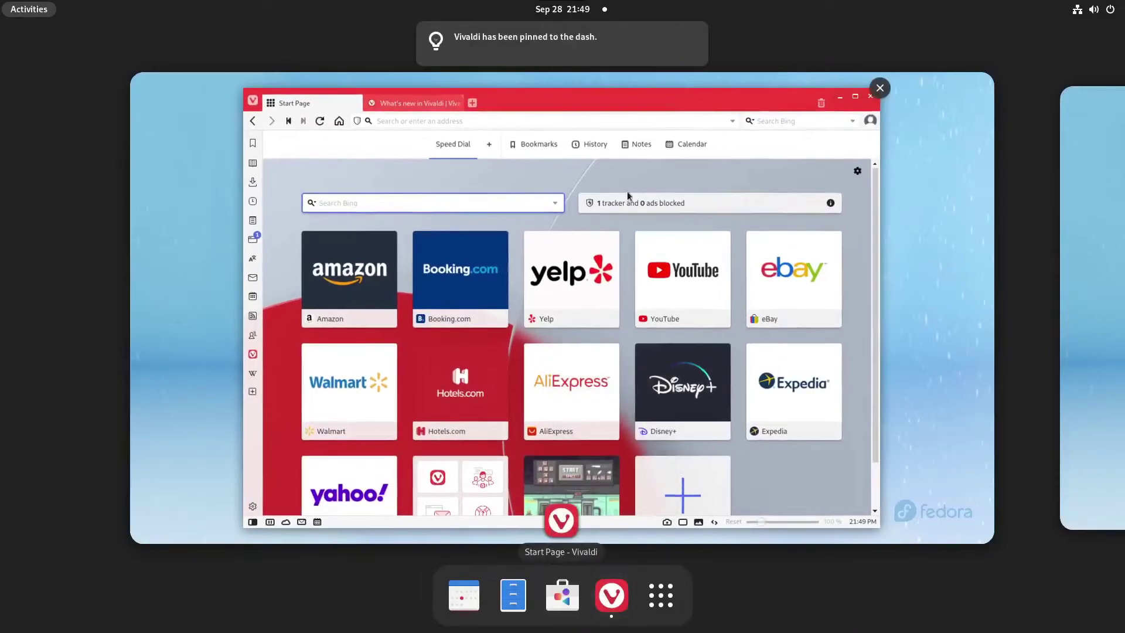
- Scroll through the full application grid
click(661, 595)
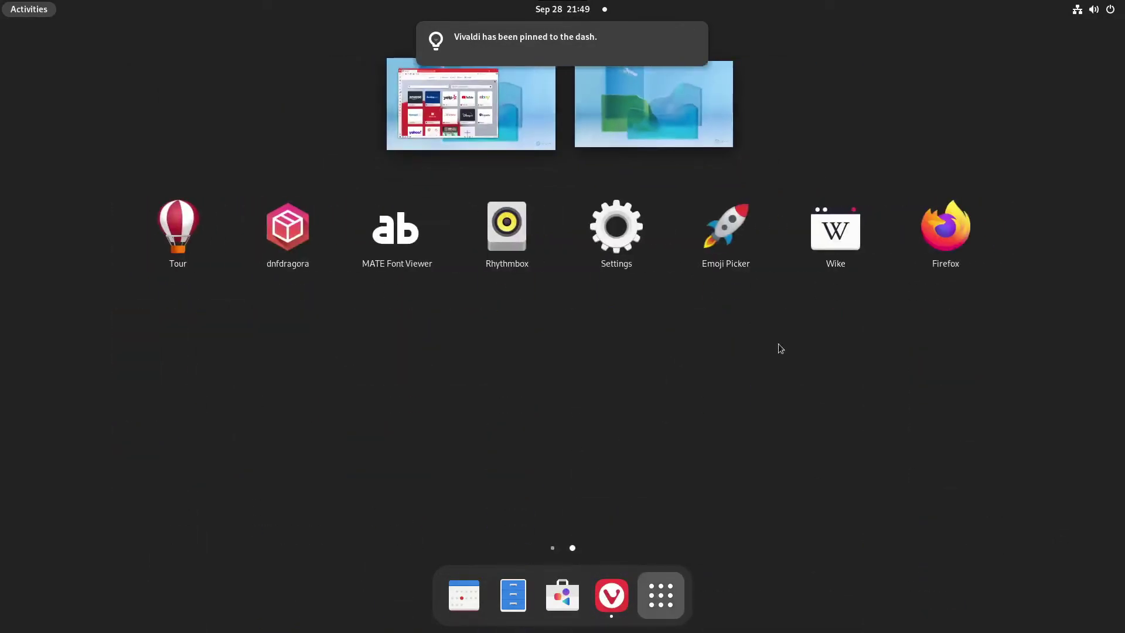
scroll(410, 328, up, 1)
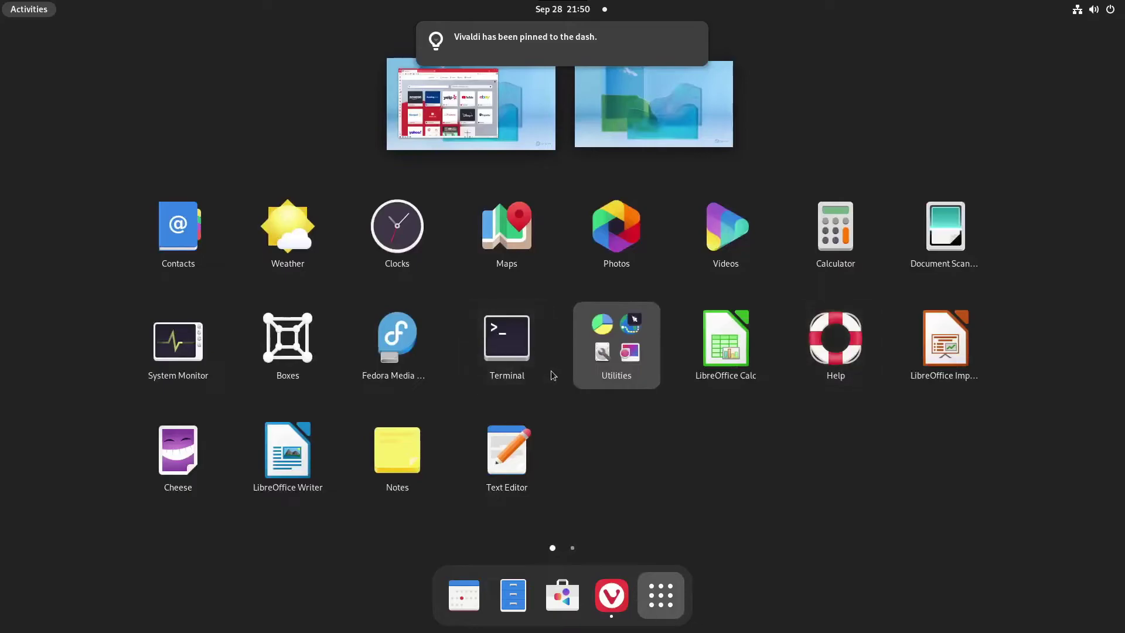
scroll(551, 370, down, 1)
scroll(567, 367, up, 1)
scroll(567, 367, down, 1)
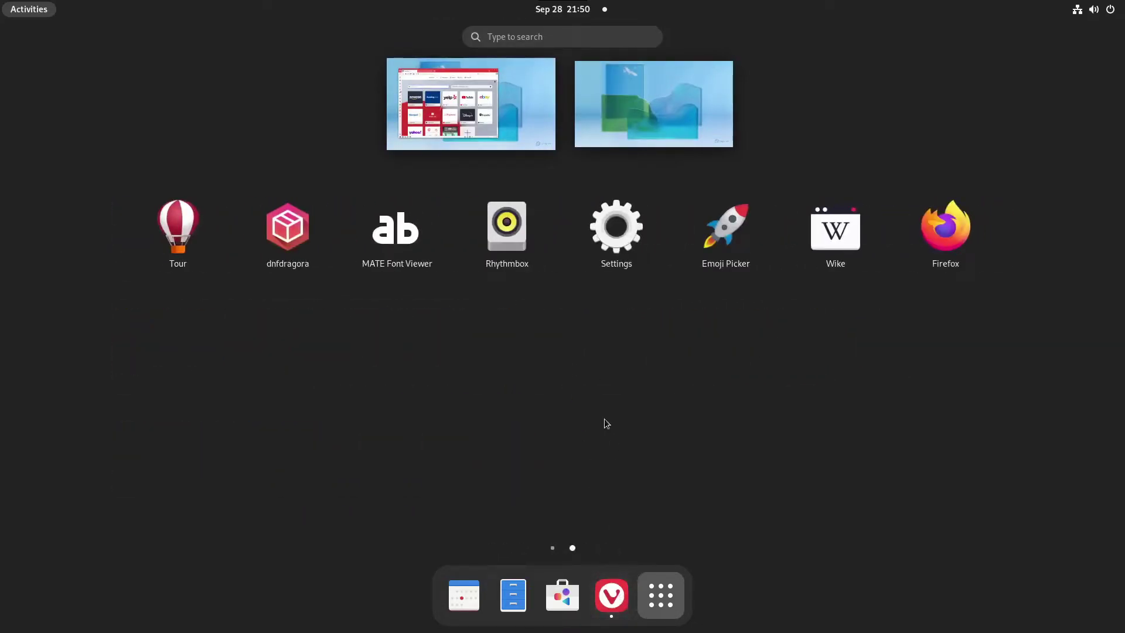
scroll(604, 418, up, 1)
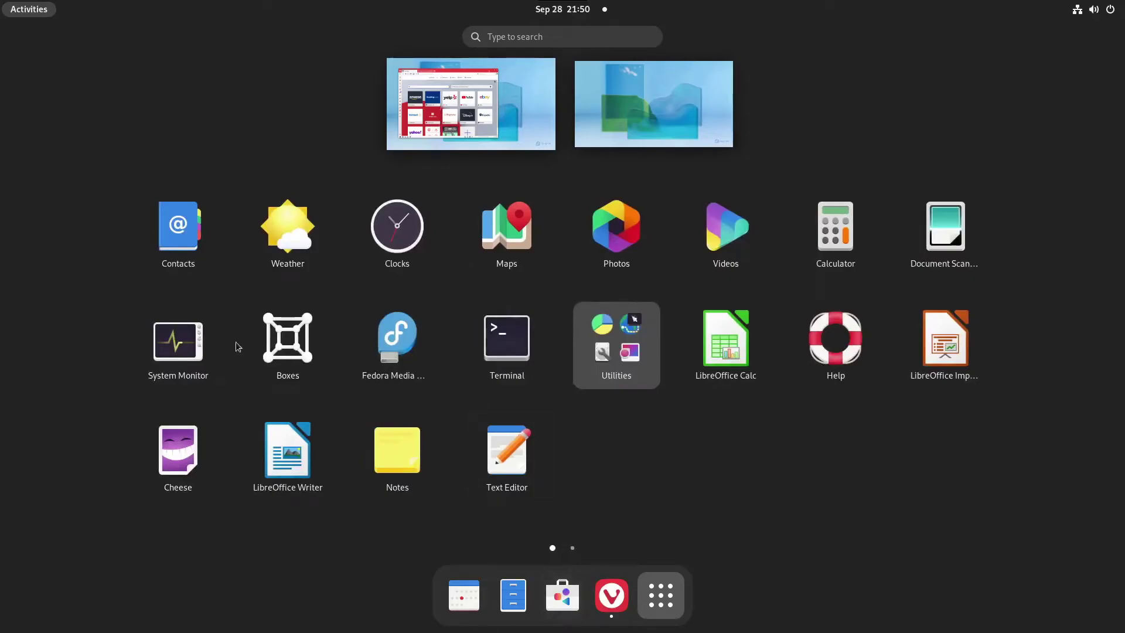
scroll(214, 175, down, 1)
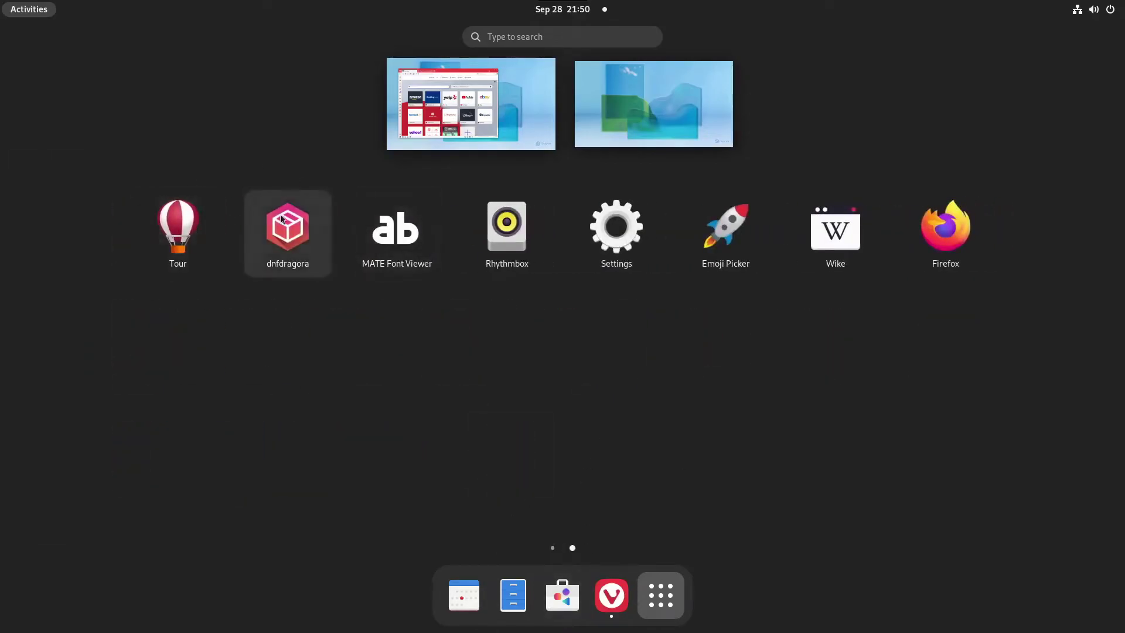
- Close the Vivaldi window and confirm quitting Vivaldi
click(630, 524)
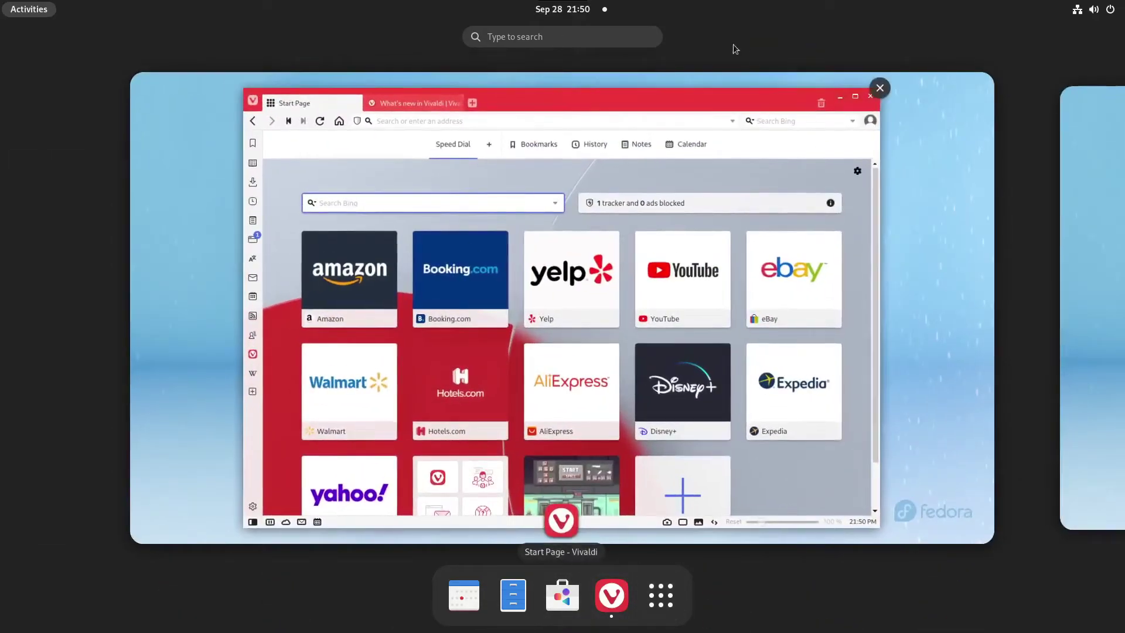
click(879, 88)
click(660, 329)
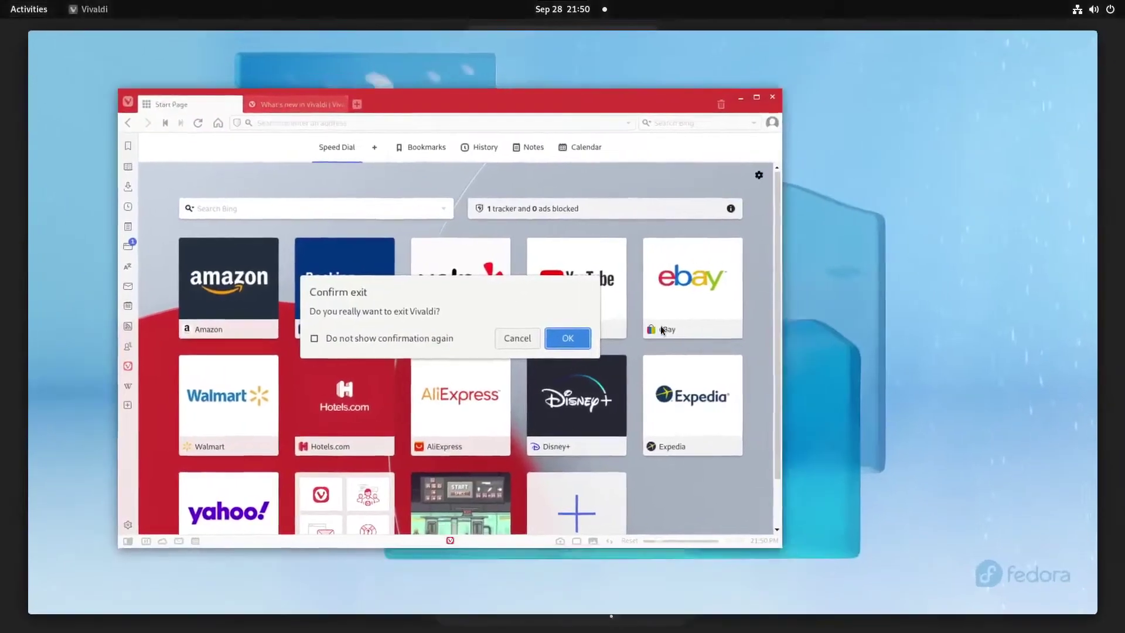
click(527, 337)
- Launch dnfdragora from the app grid and wait for its package groups to load
mouse_move(4, 5)
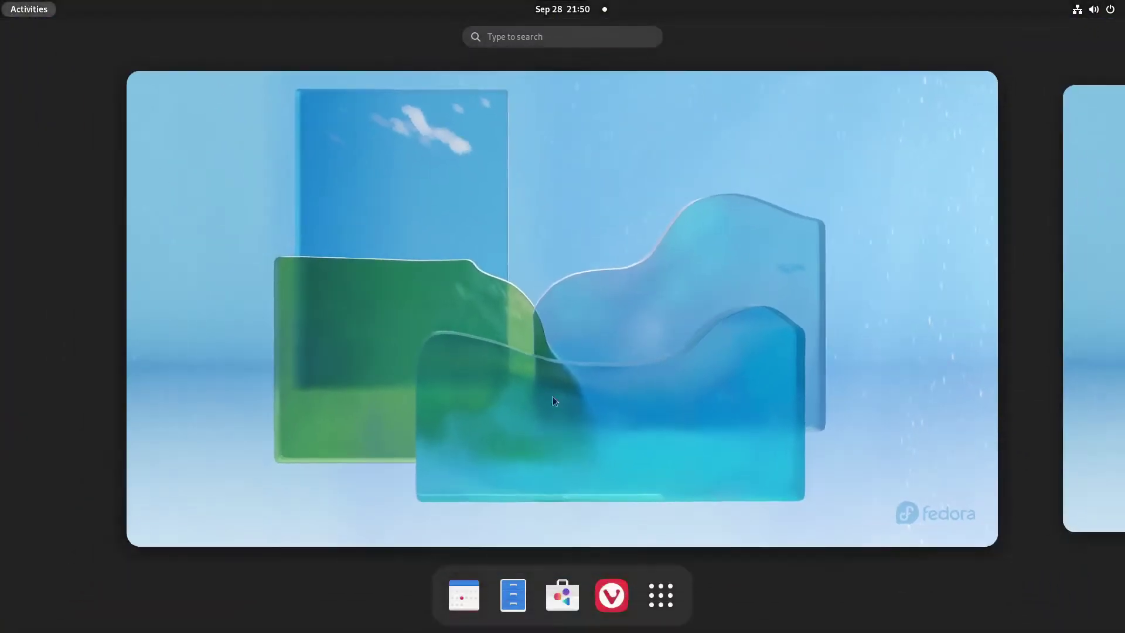
key(super+a)
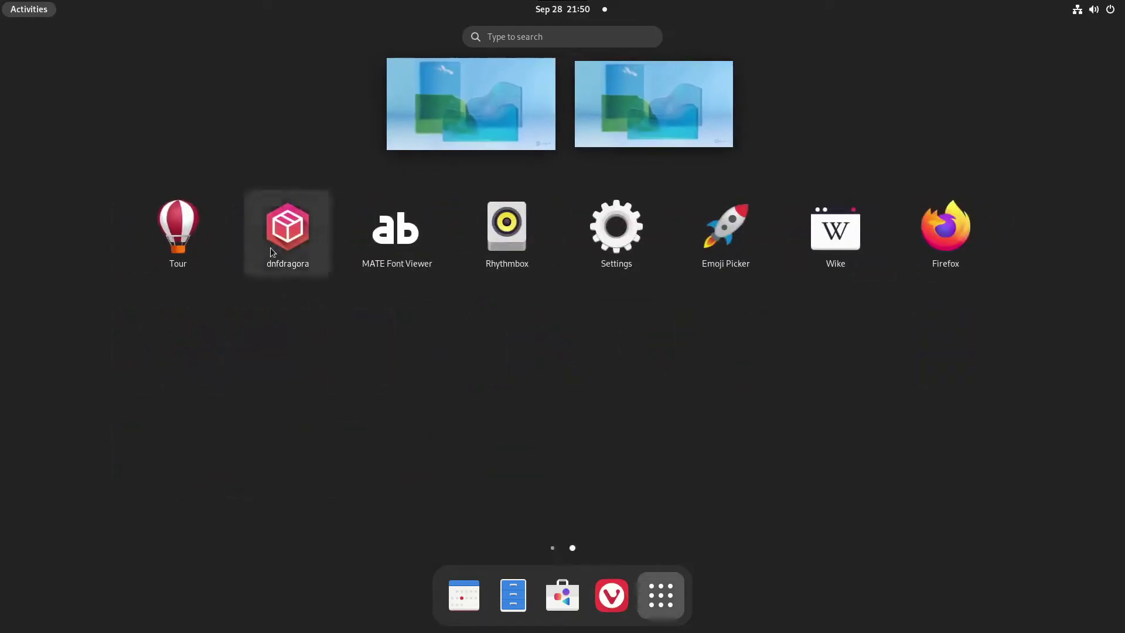
click(311, 210)
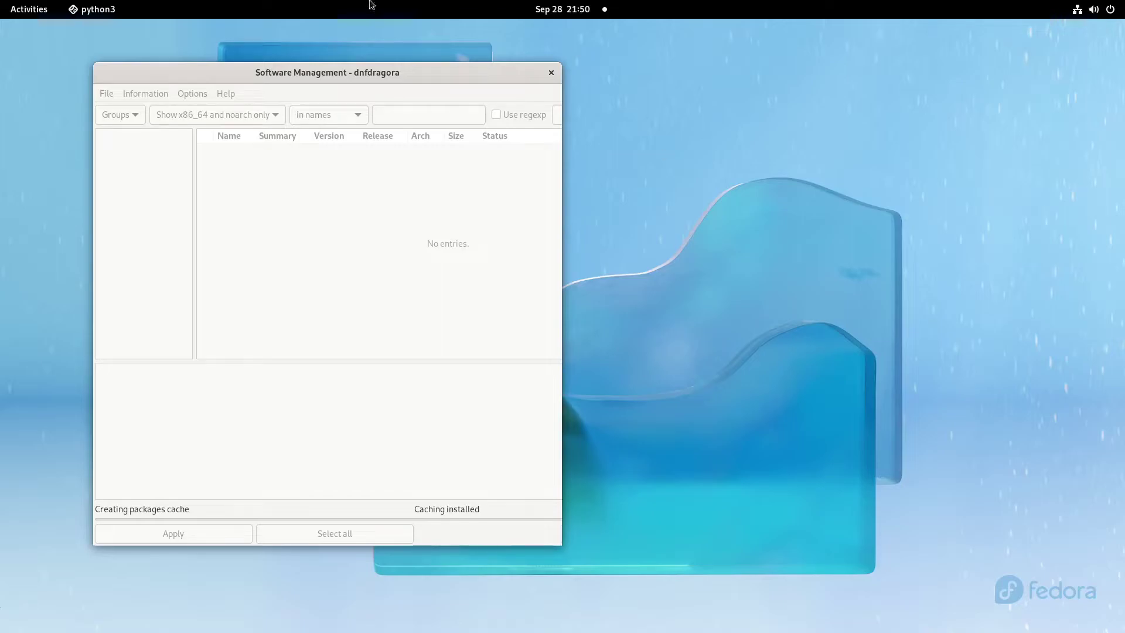
click(21, 9)
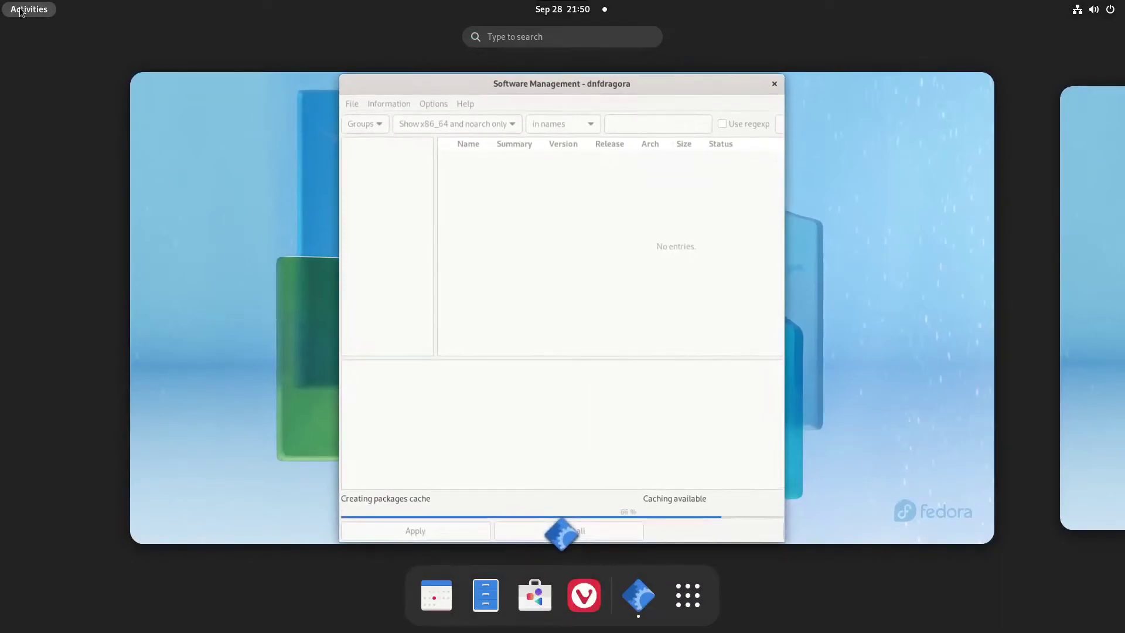
click(21, 9)
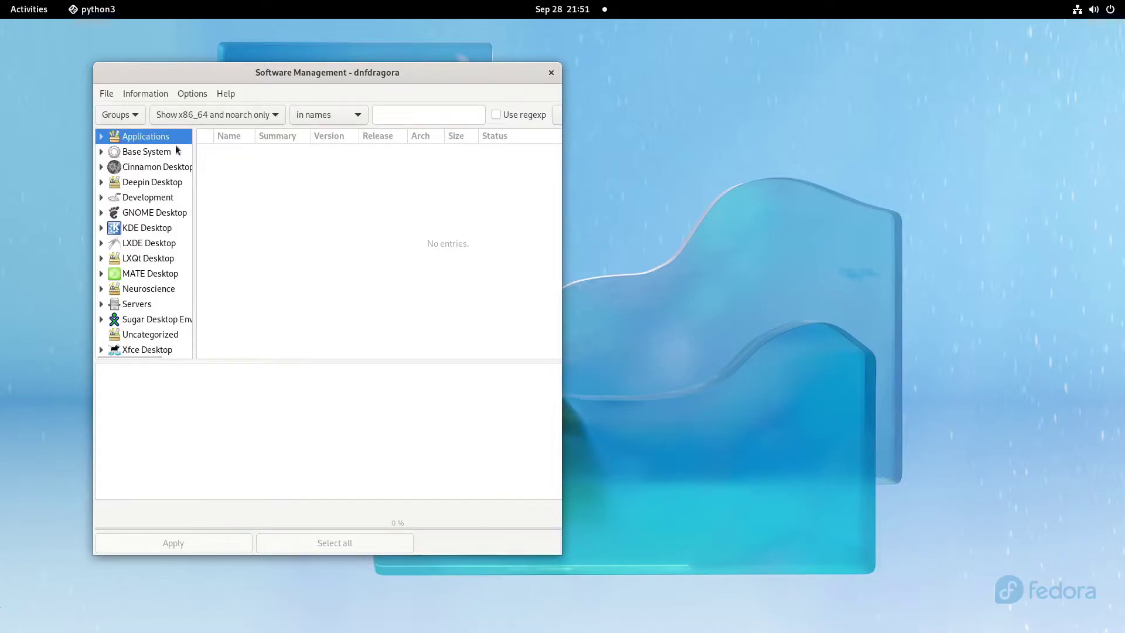
- Widen the dnfdragora window and list the Base System › System Tools packages
click(447, 116)
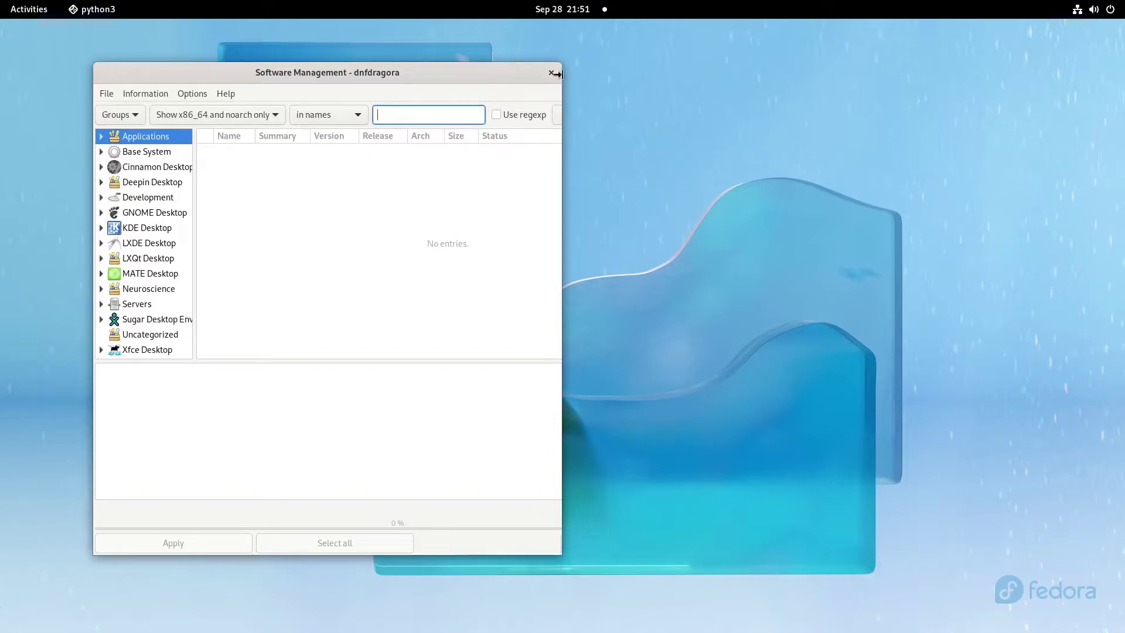
drag(556, 75, 951, 116)
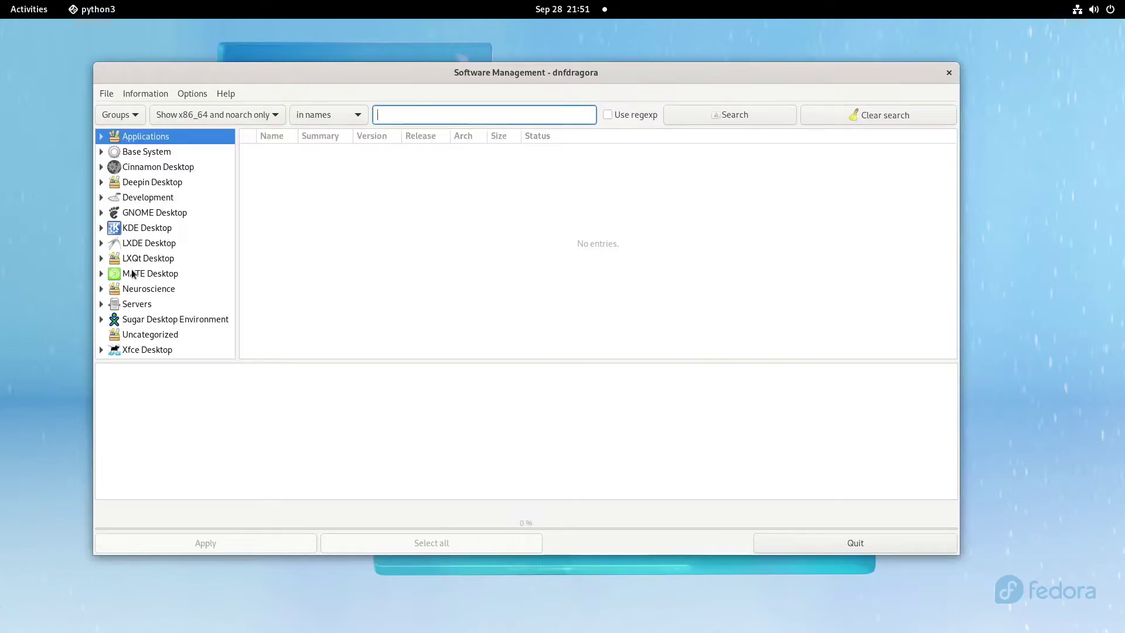
click(100, 273)
click(101, 273)
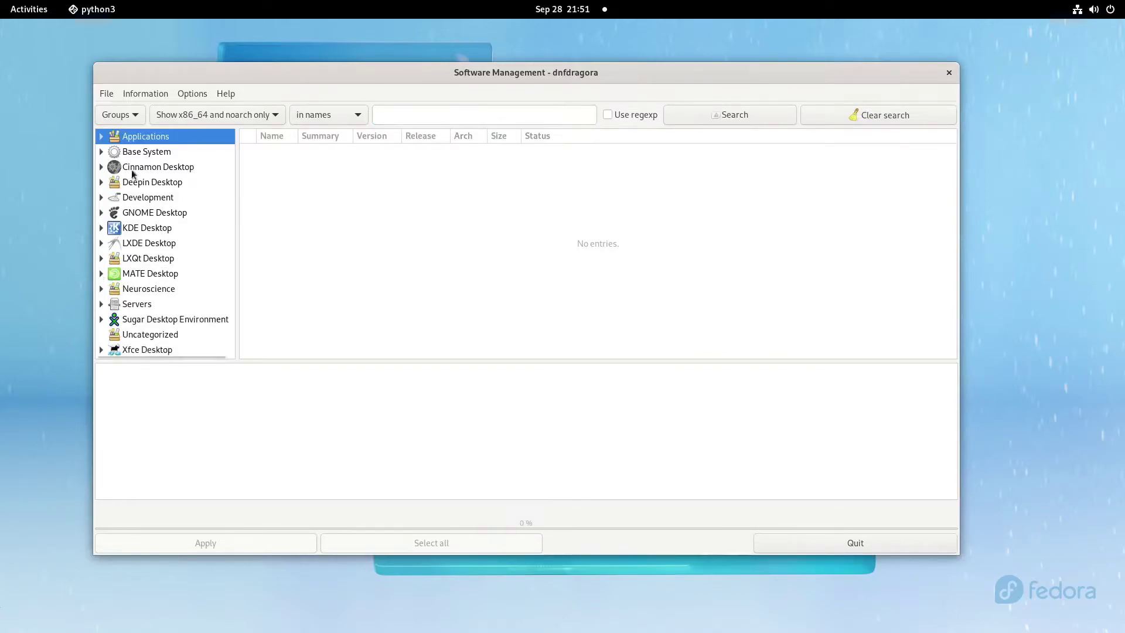
click(104, 153)
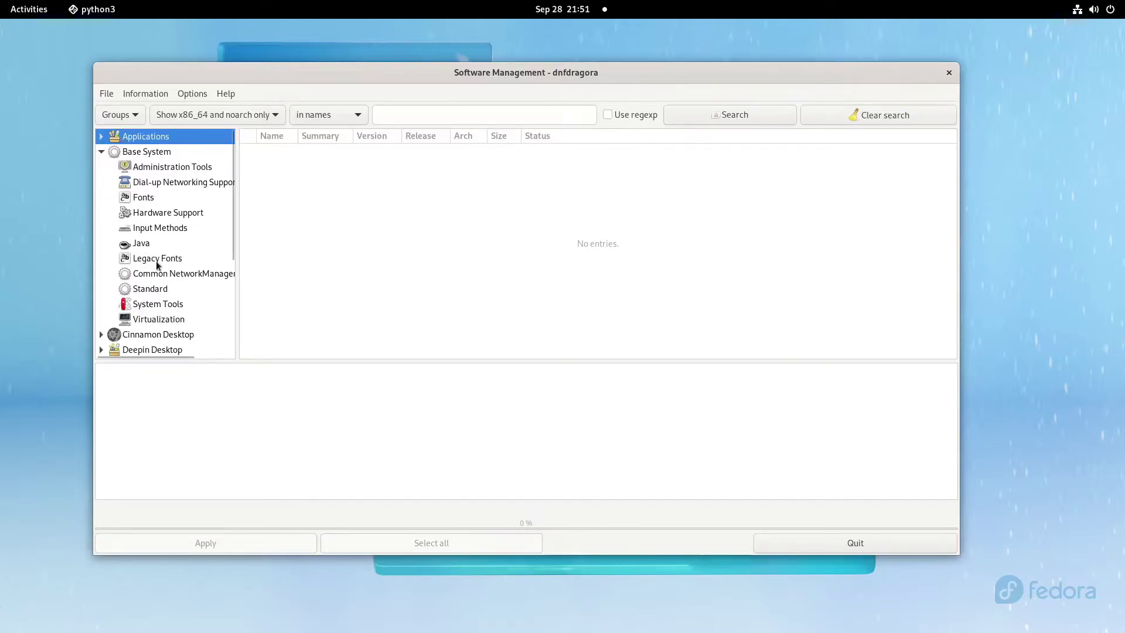
click(164, 301)
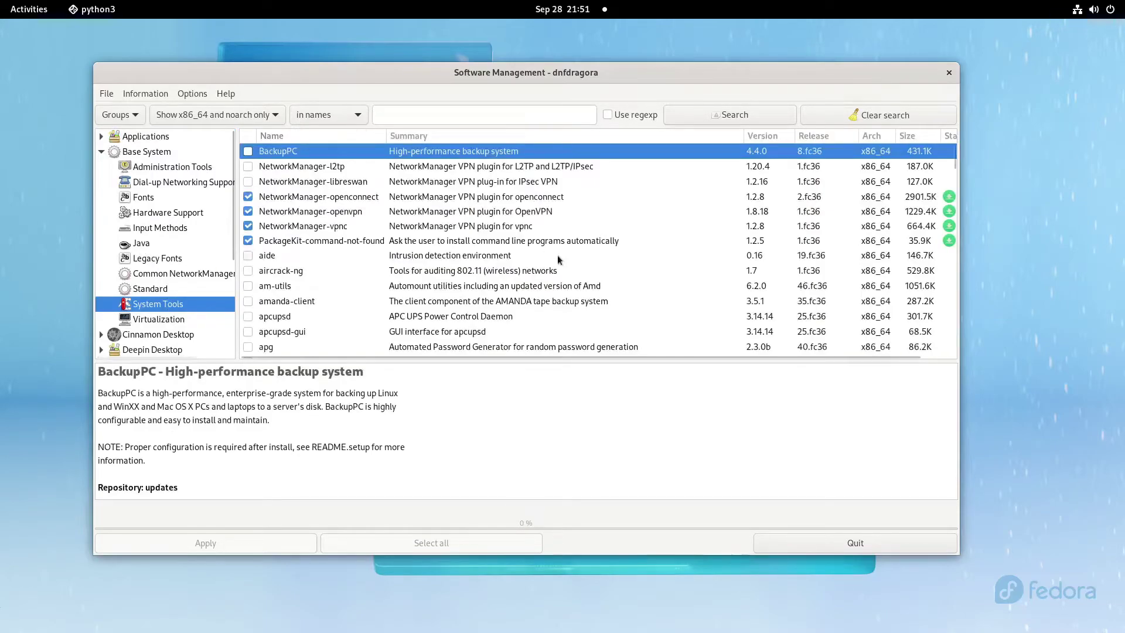
- Scroll to wine in System Tools and mark it for installation
scroll(559, 252, down, 4)
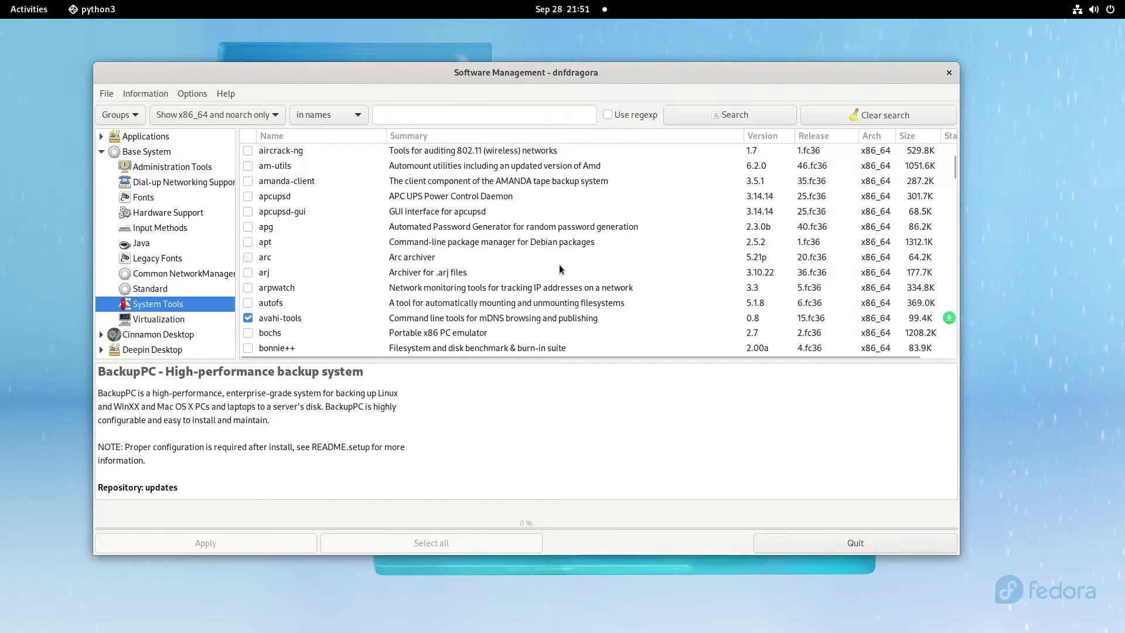
scroll(578, 209, down, 9)
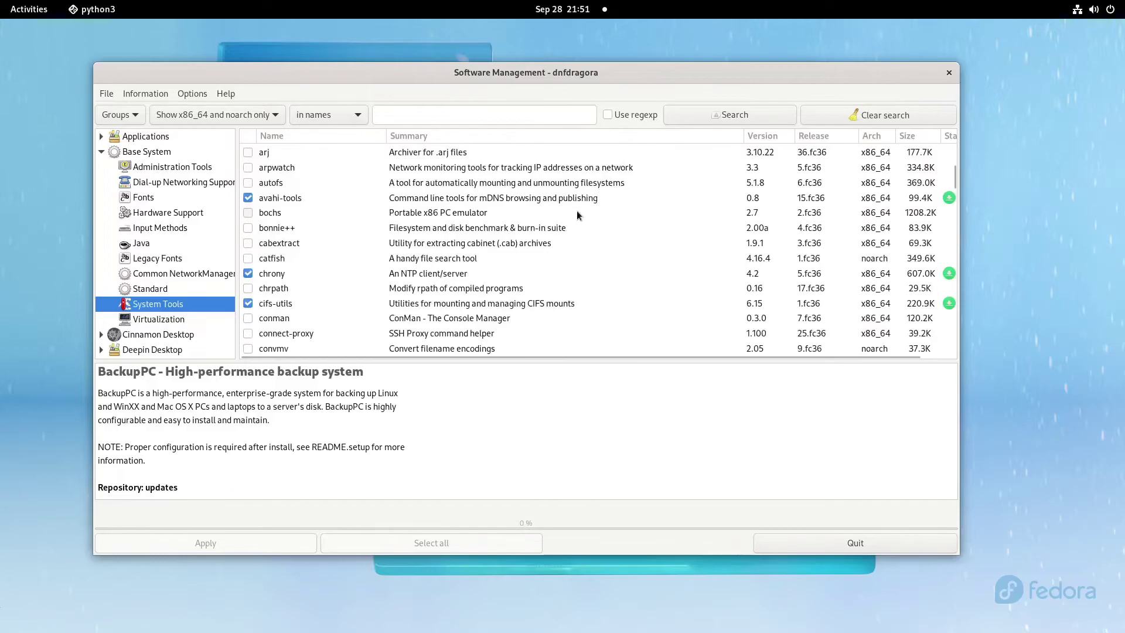
scroll(705, 273, down, 15)
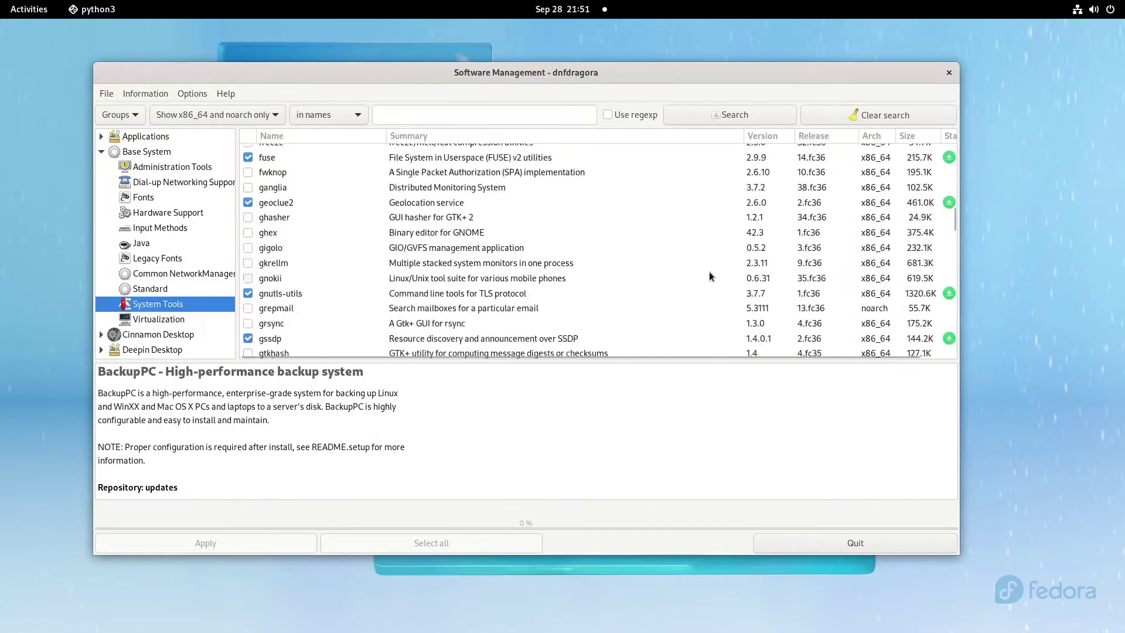
scroll(670, 282, down, 9)
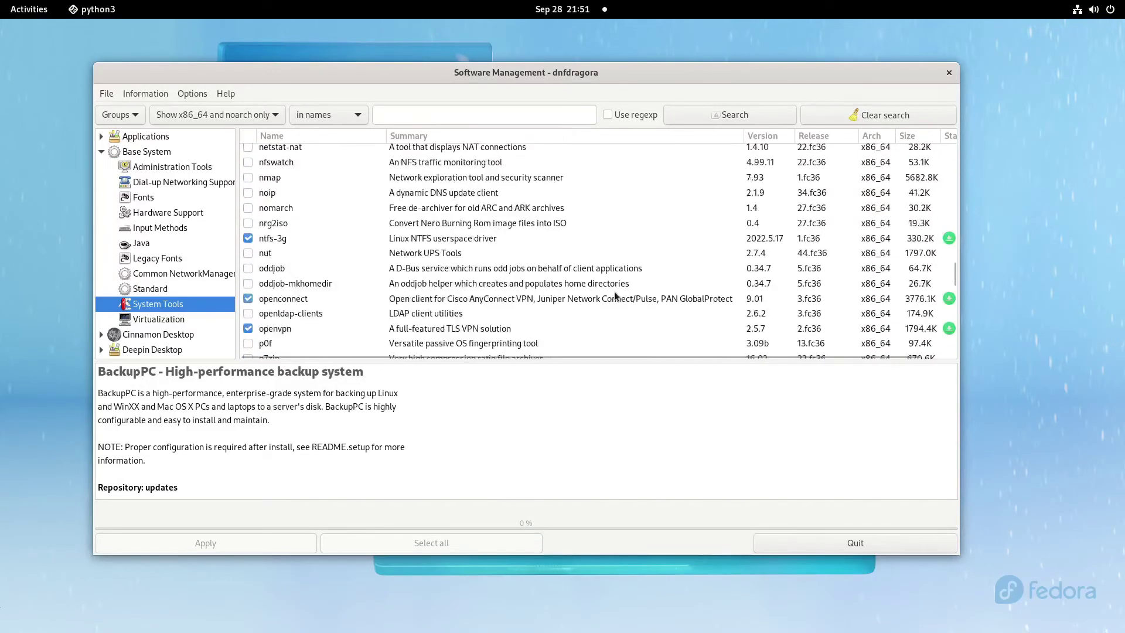
scroll(615, 295, down, 10)
scroll(615, 290, up, 5)
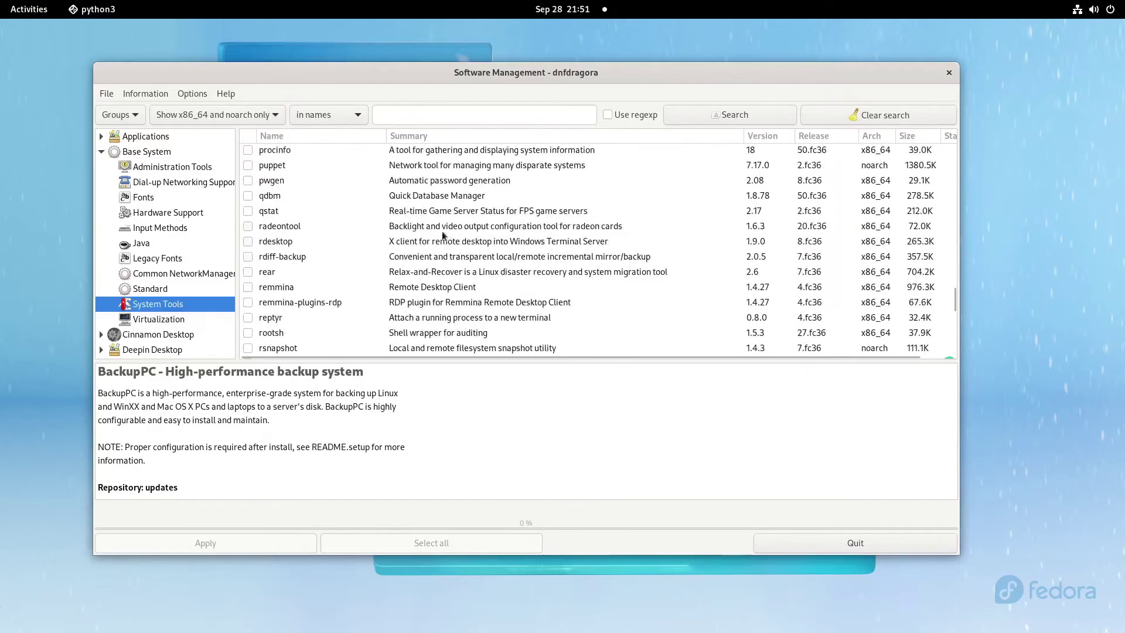
scroll(441, 234, up, 3)
scroll(398, 251, down, 2)
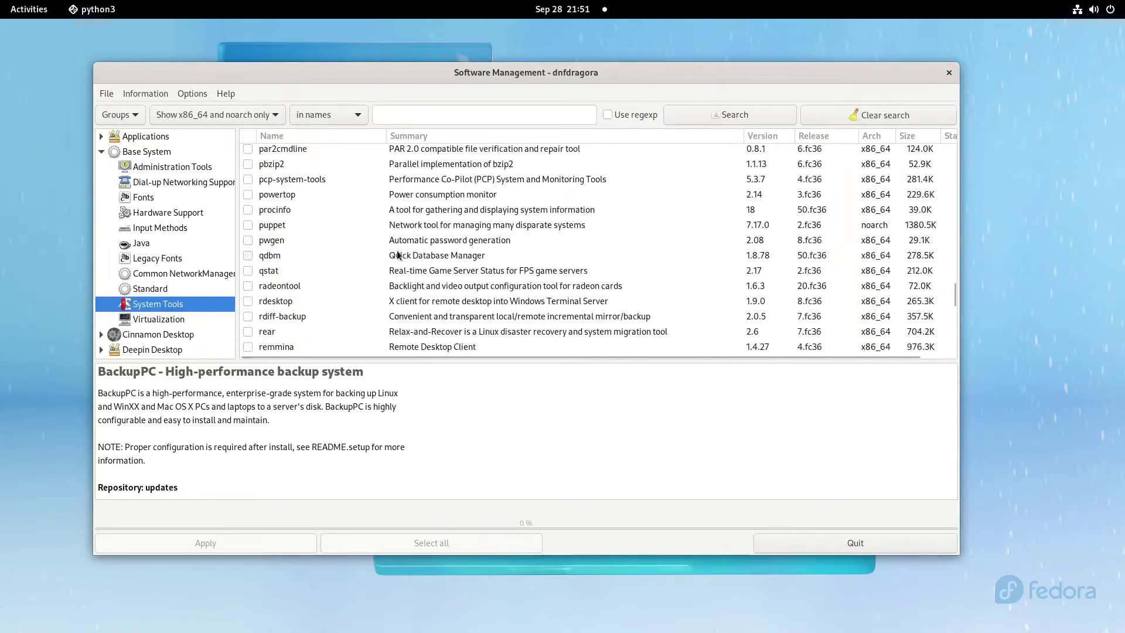
scroll(397, 255, up, 3)
scroll(396, 254, down, 10)
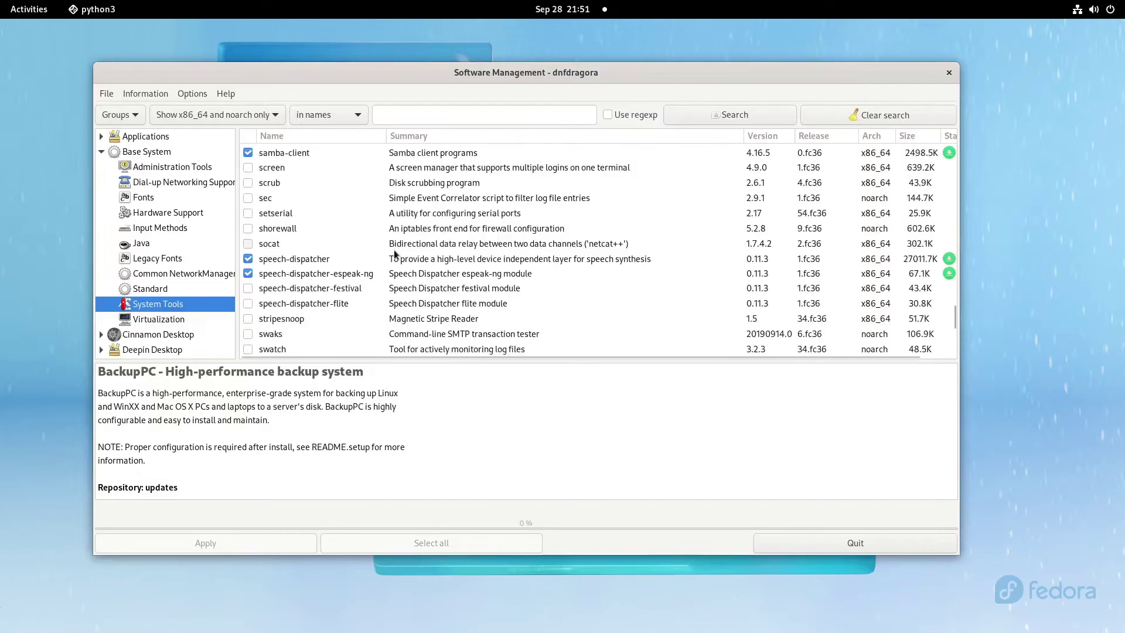
scroll(381, 234, down, 6)
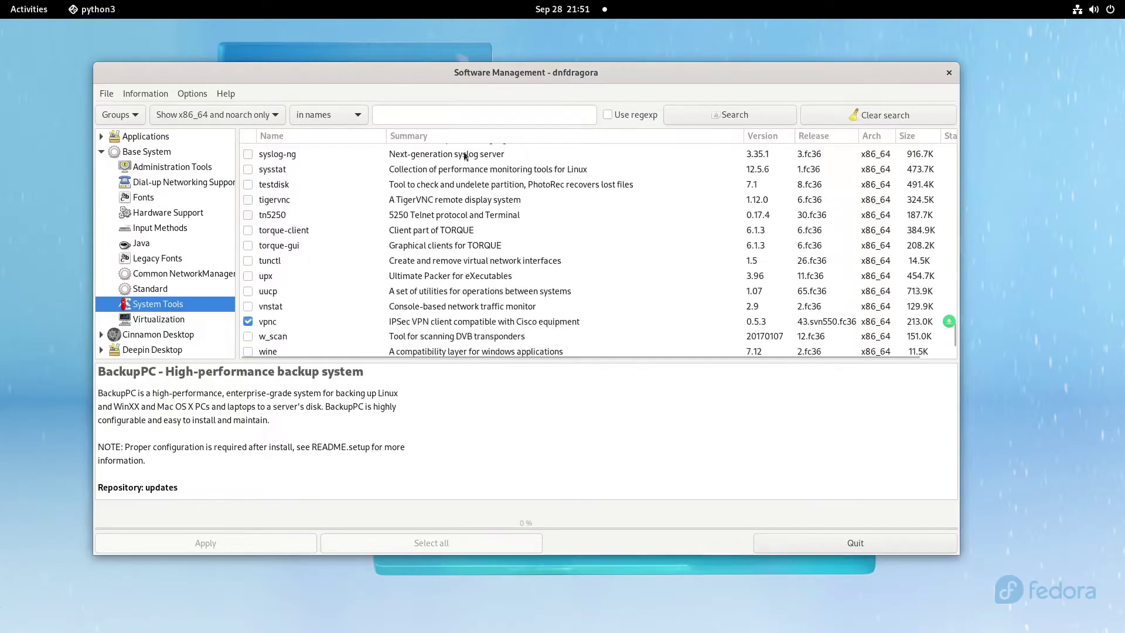
scroll(589, 237, down, 1)
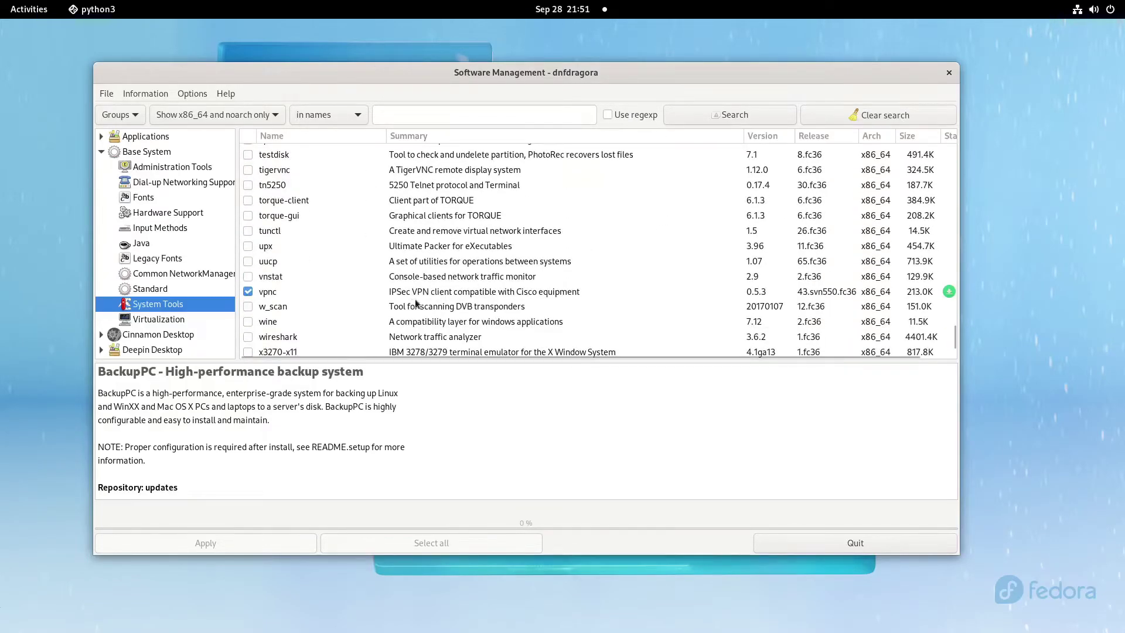
click(248, 322)
- Browse the Standard and Java package groups
scroll(445, 202, down, 2)
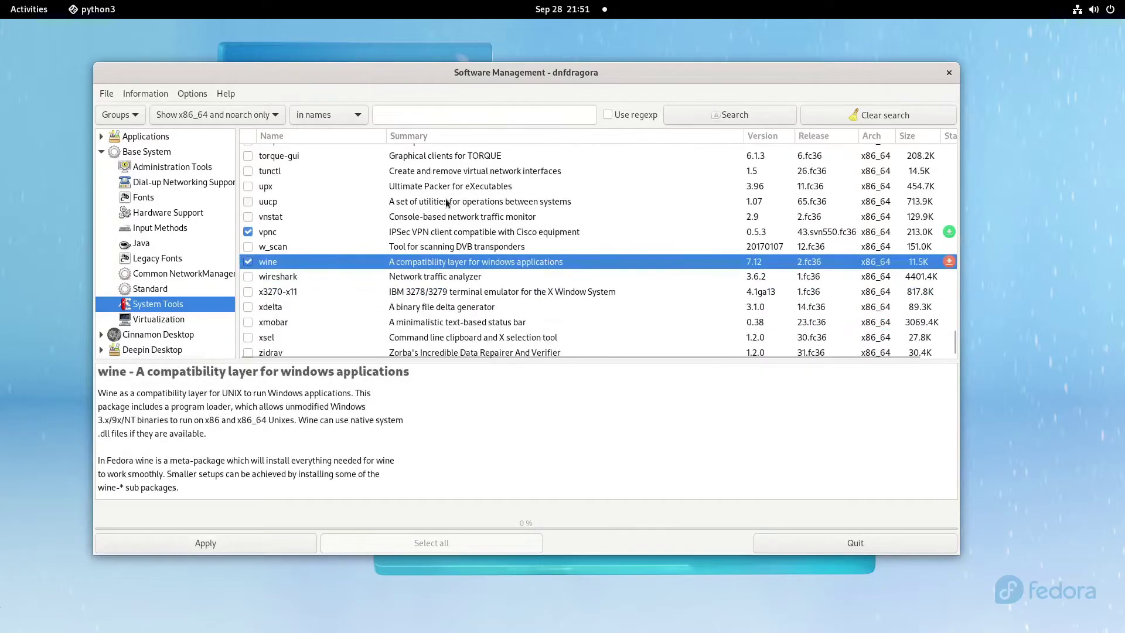
scroll(446, 202, up, 3)
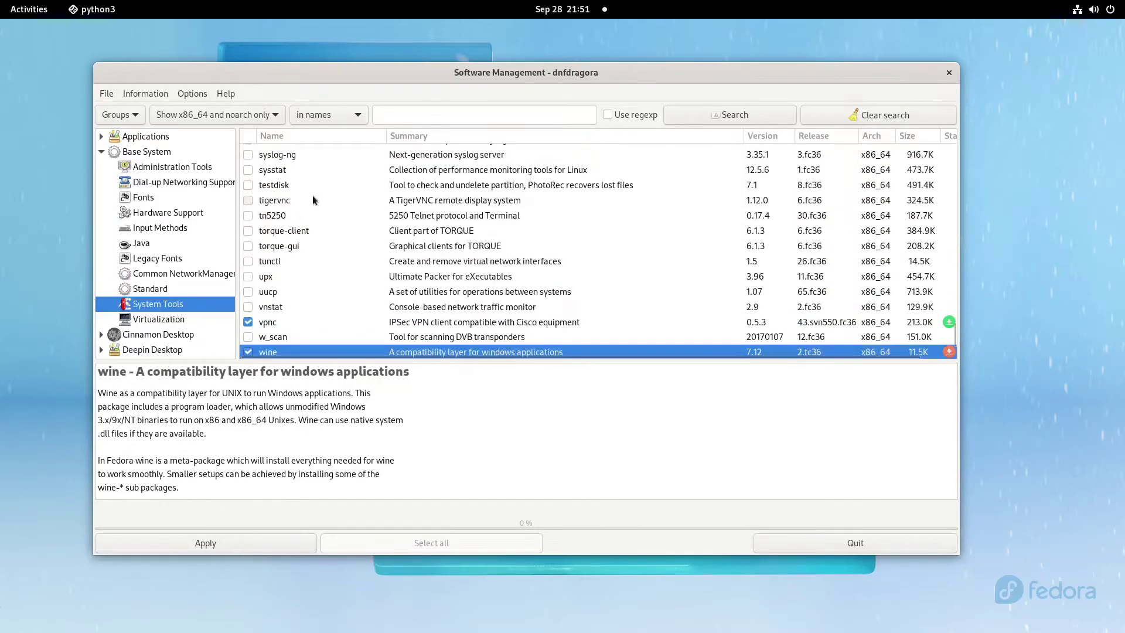
scroll(314, 197, down, 4)
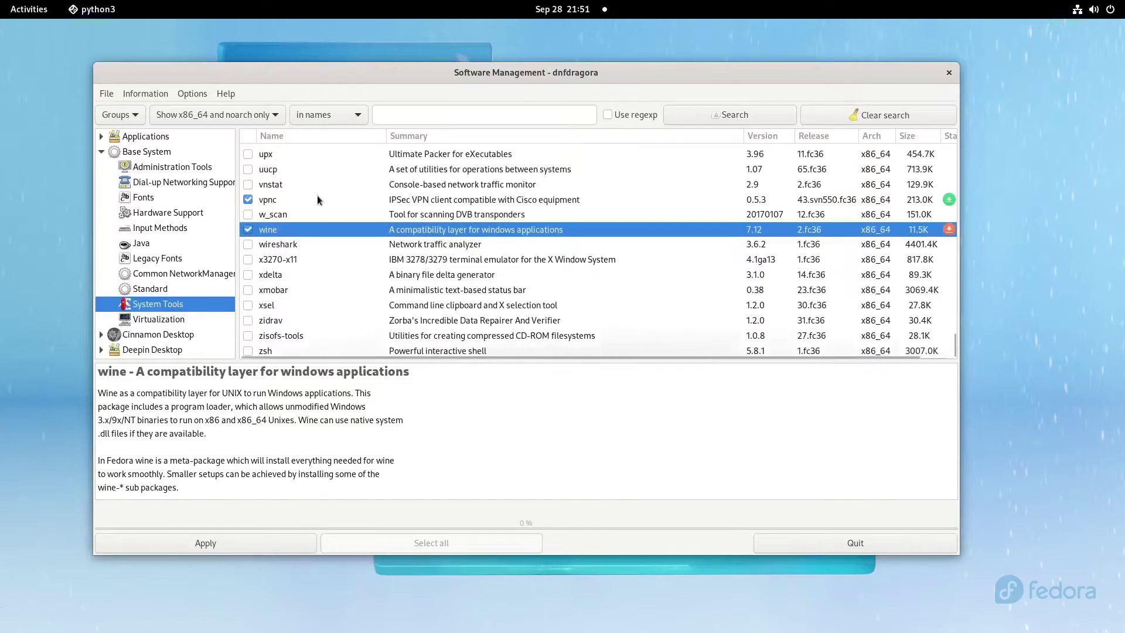
click(170, 287)
scroll(313, 248, down, 6)
scroll(313, 248, down, 20)
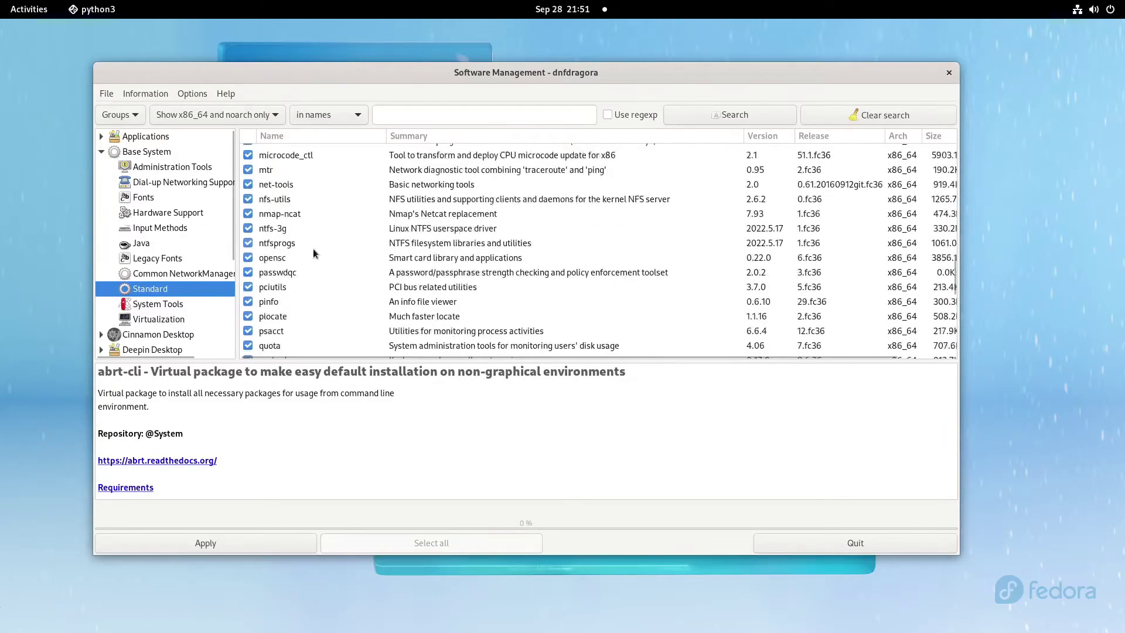
click(169, 243)
- Browse Legacy Fonts, Common NetworkManager, Standard and Fonts, ending on Administration Tools
click(152, 257)
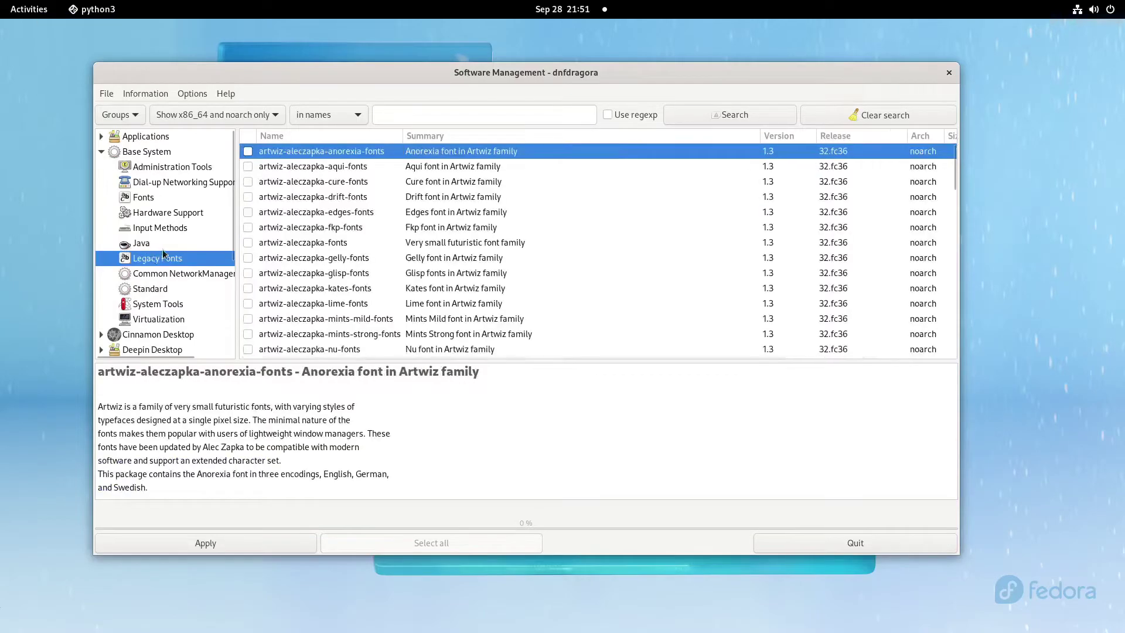
click(171, 273)
click(153, 289)
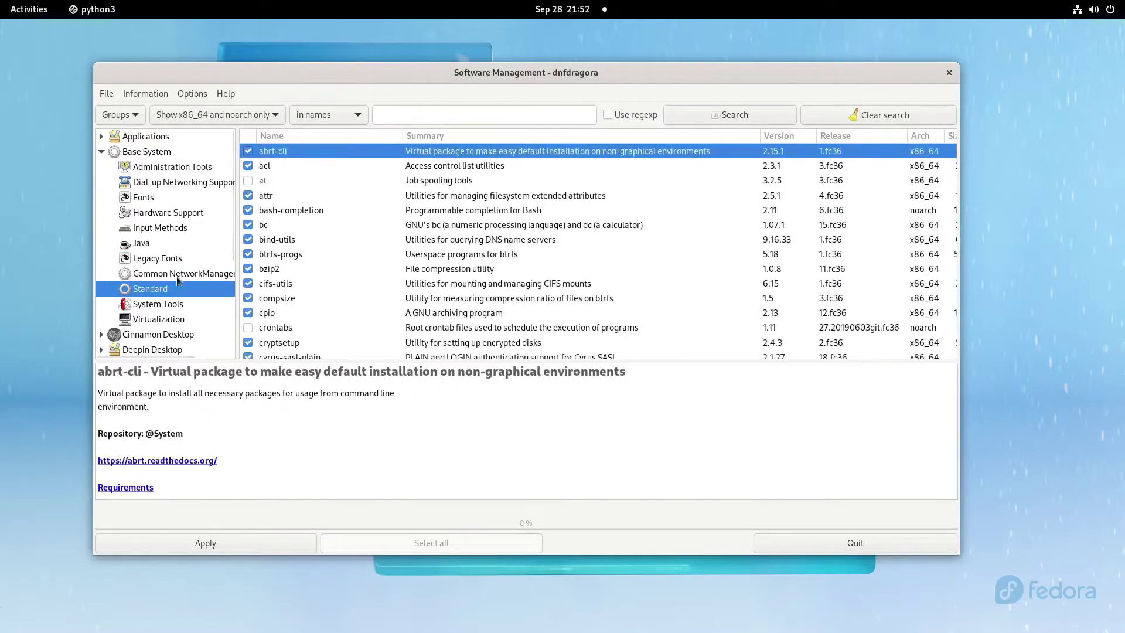
scroll(314, 240, down, 5)
scroll(316, 244, down, 10)
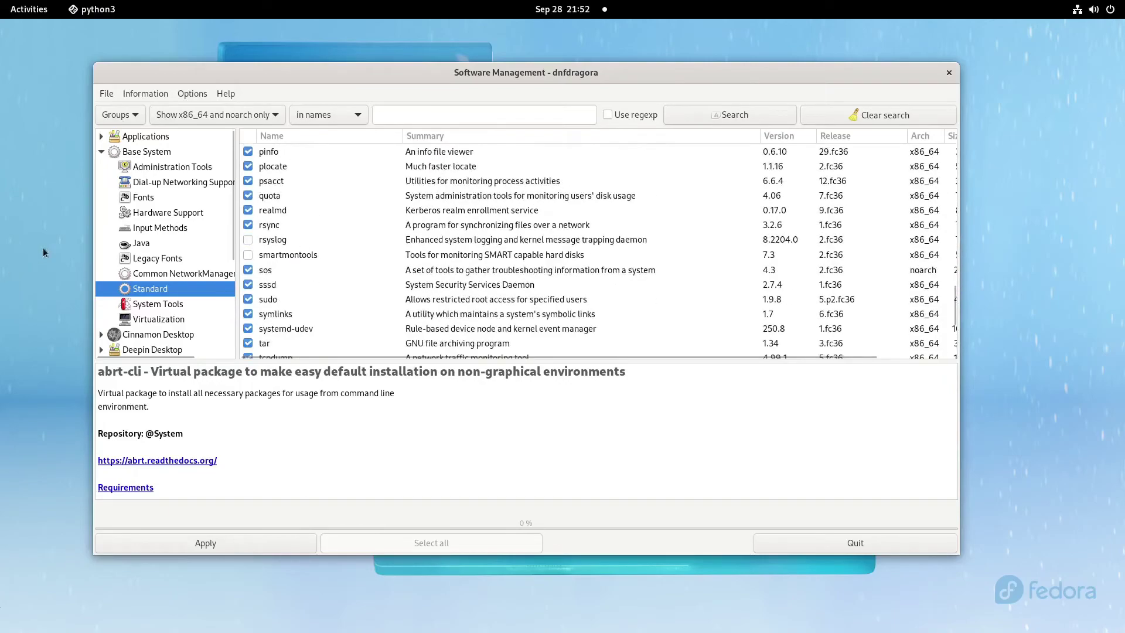
click(161, 199)
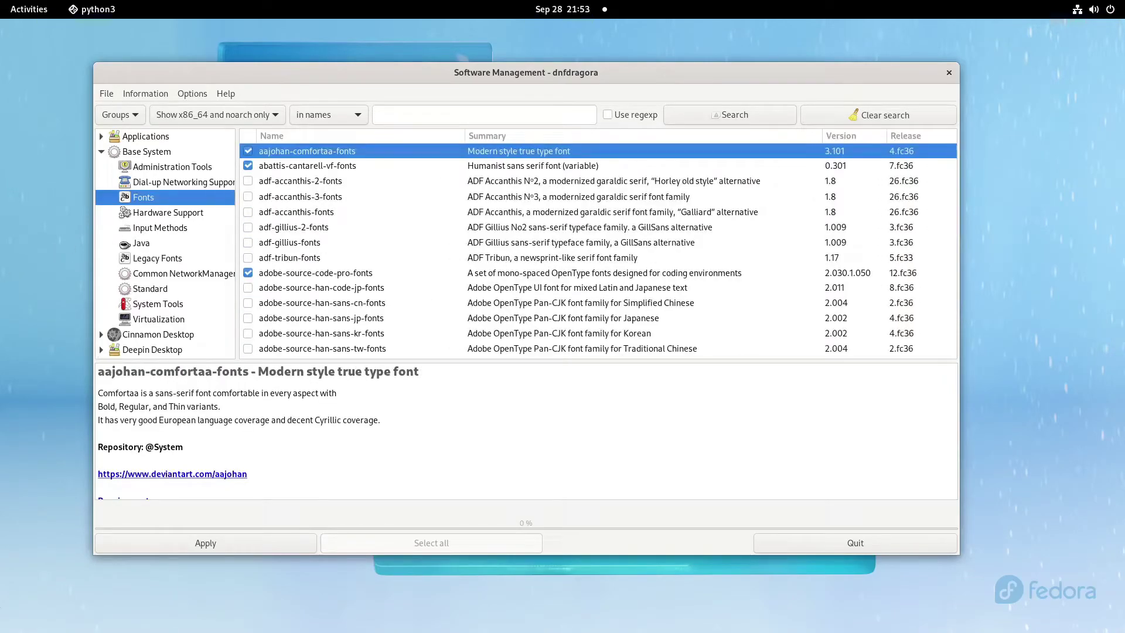
click(171, 169)
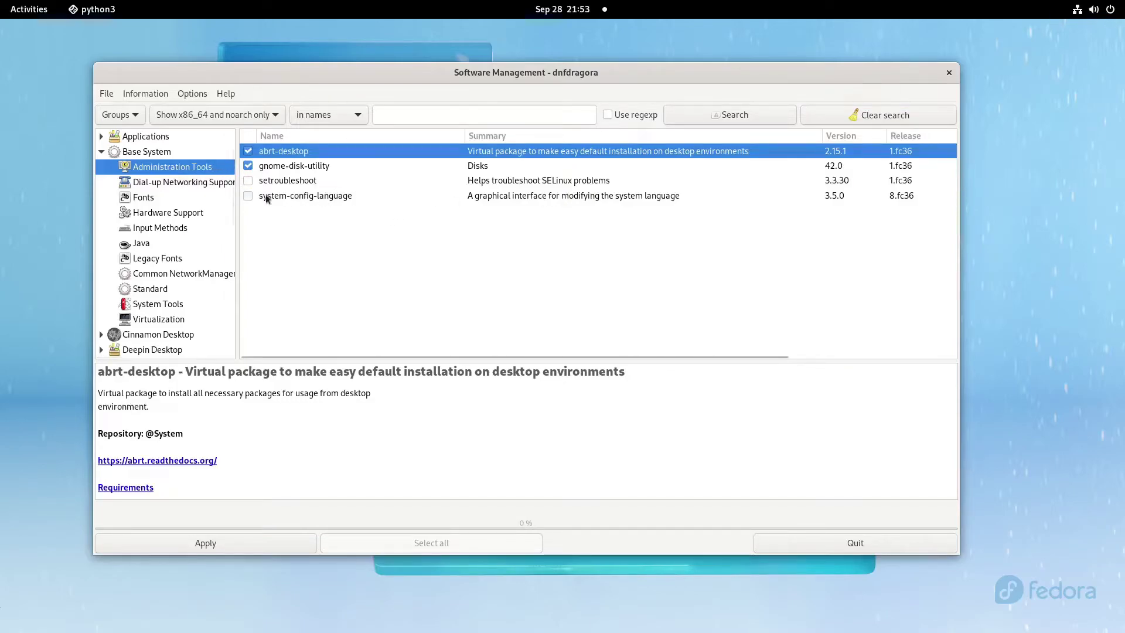
- Mark system-config-language for installation, then browse Dial-up Networking Support, Fonts and Hardware Support
click(246, 197)
click(195, 183)
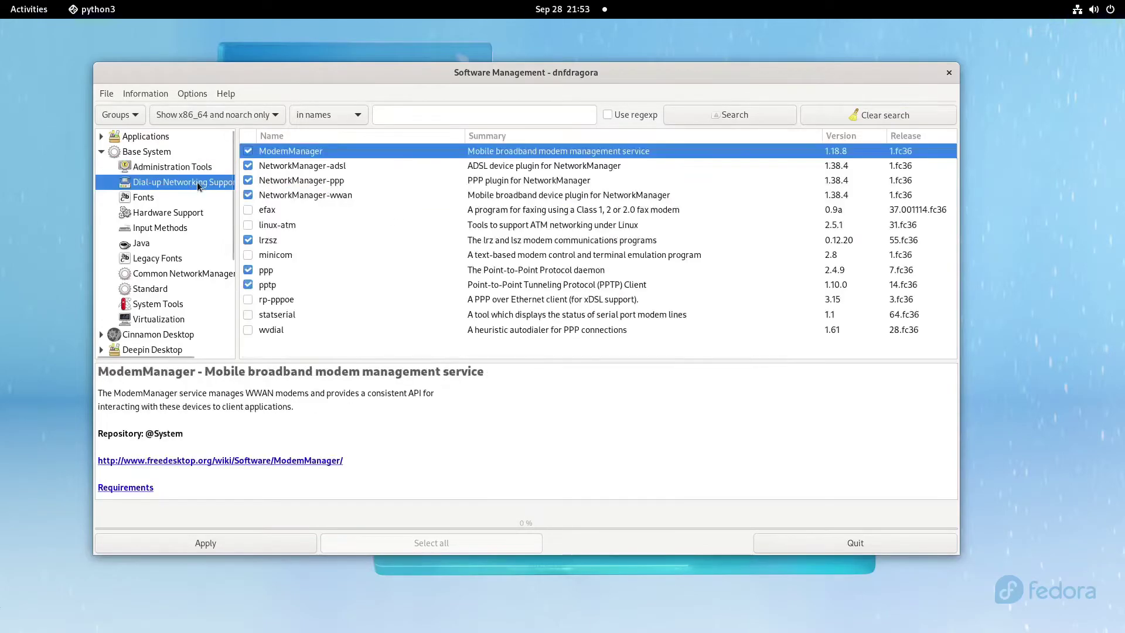
click(167, 196)
click(168, 213)
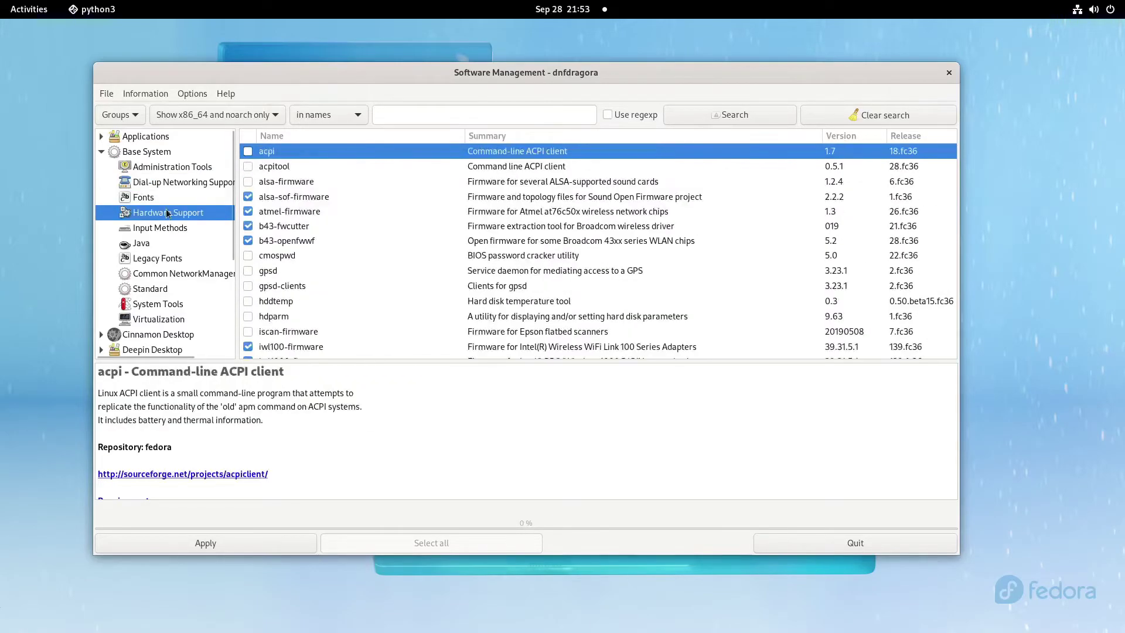
scroll(375, 251, down, 10)
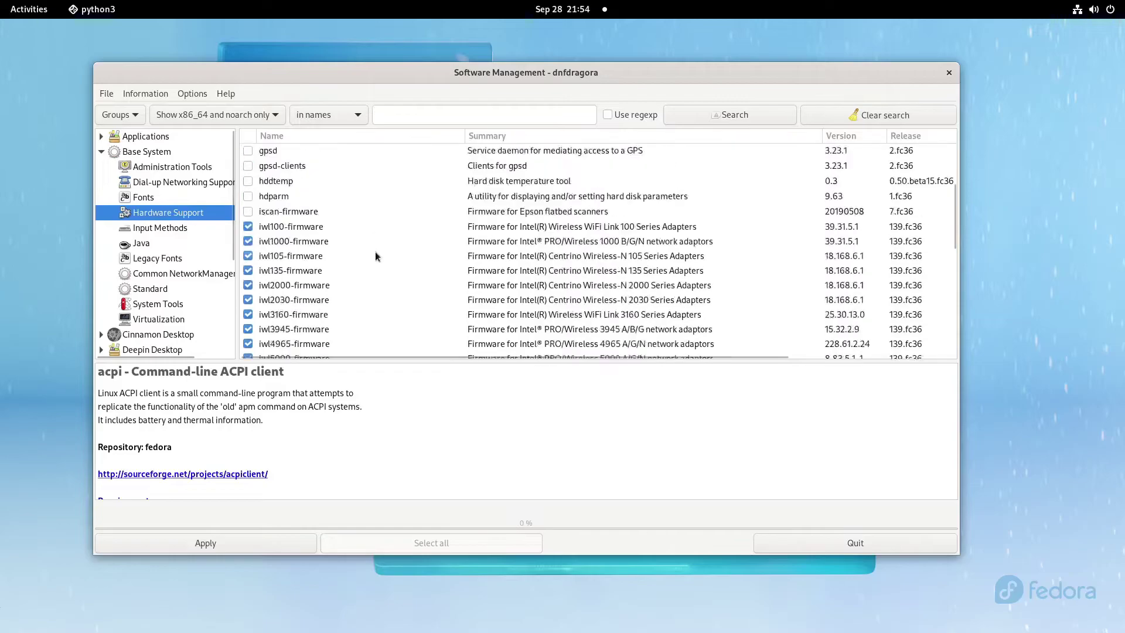
scroll(426, 268, up, 5)
scroll(425, 268, up, 5)
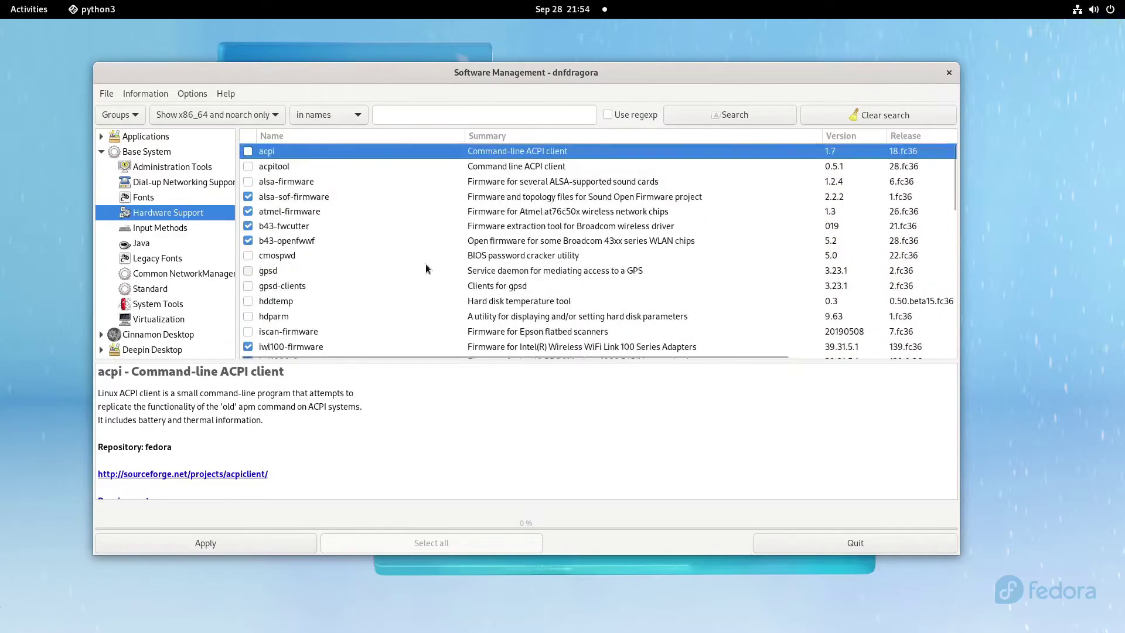
scroll(416, 276, down, 10)
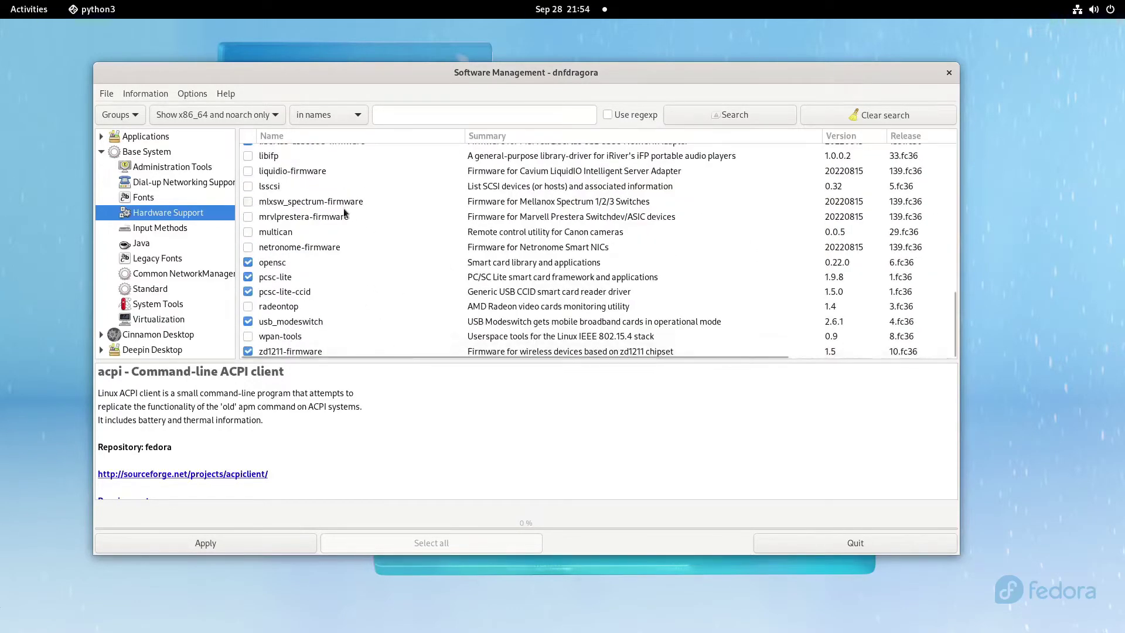
click(145, 218)
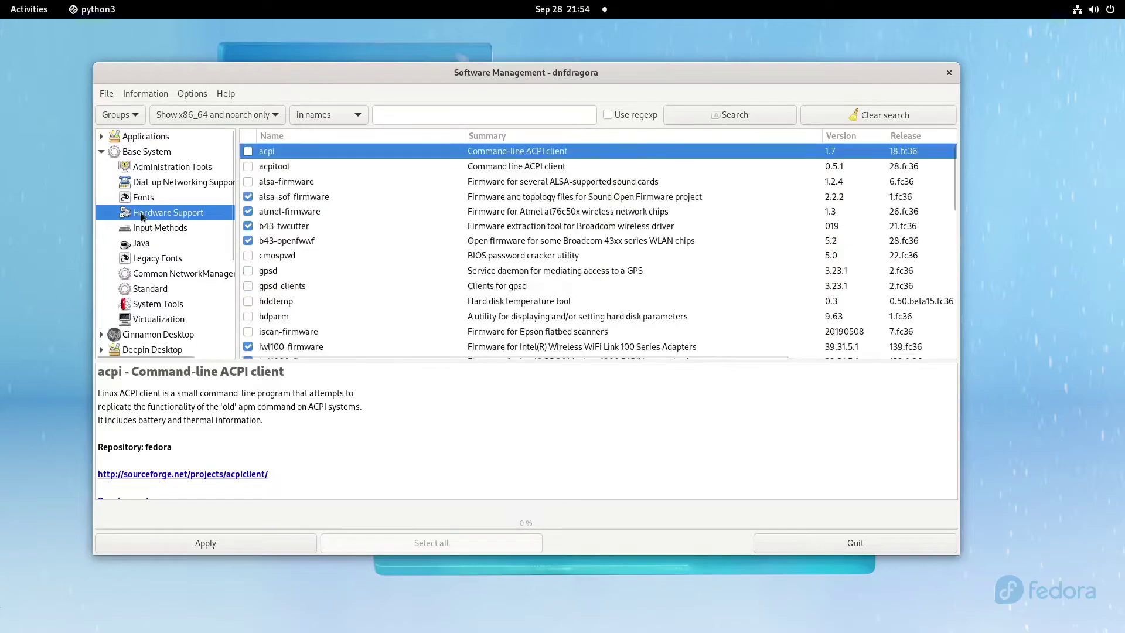
- Browse Input Methods, Java, Legacy Fonts, Standard and Common NetworkManager, ending on Virtualization
click(174, 227)
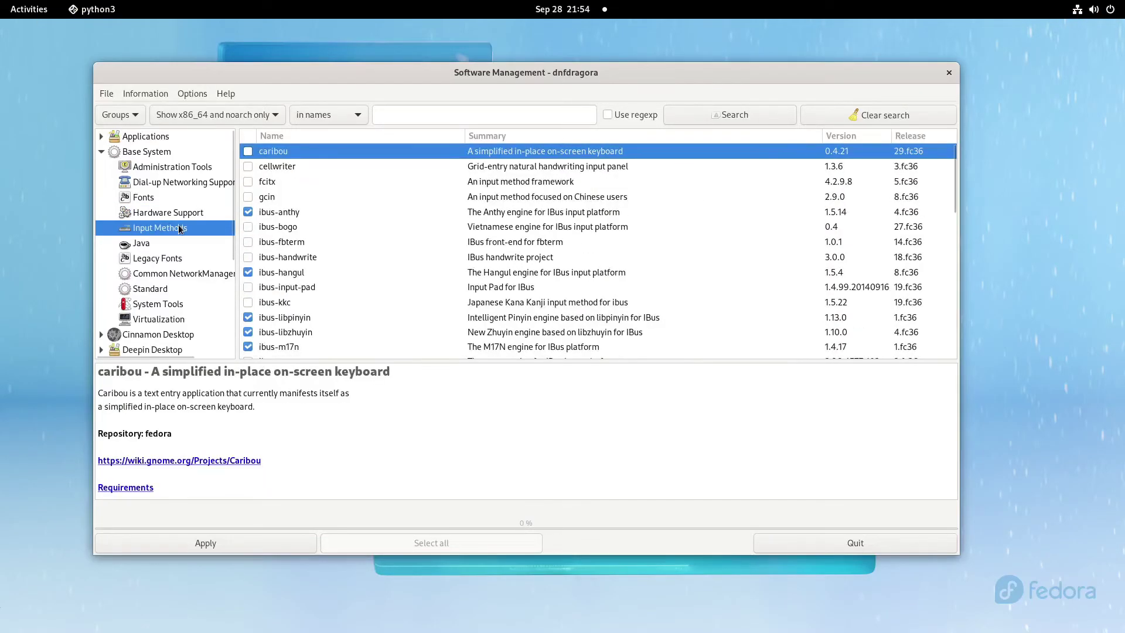
click(156, 245)
click(179, 259)
click(172, 287)
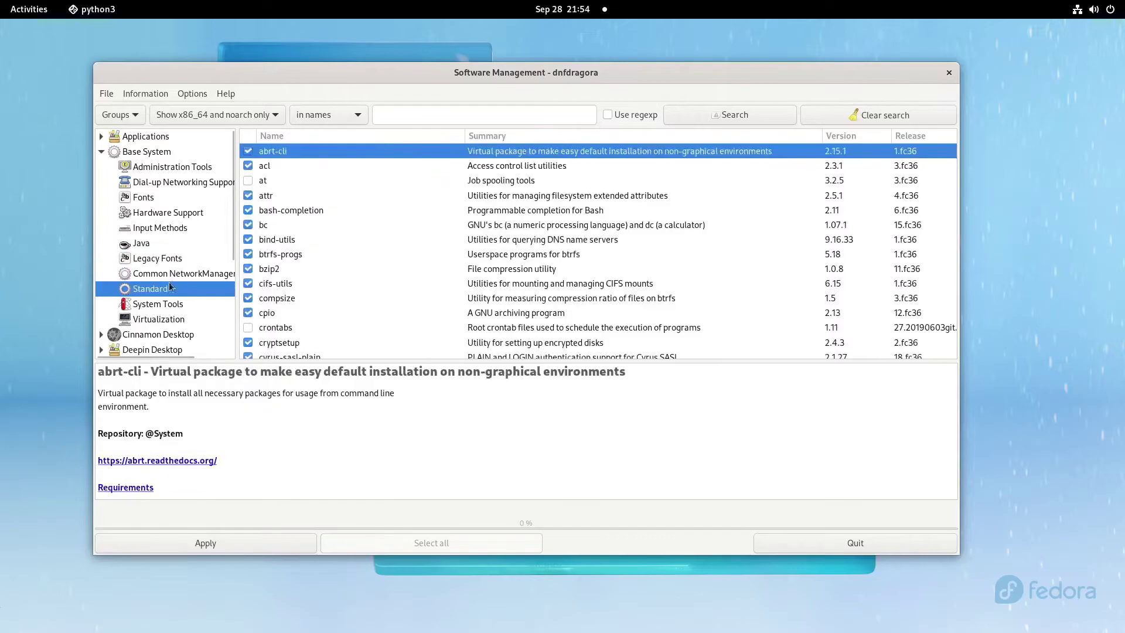
click(185, 274)
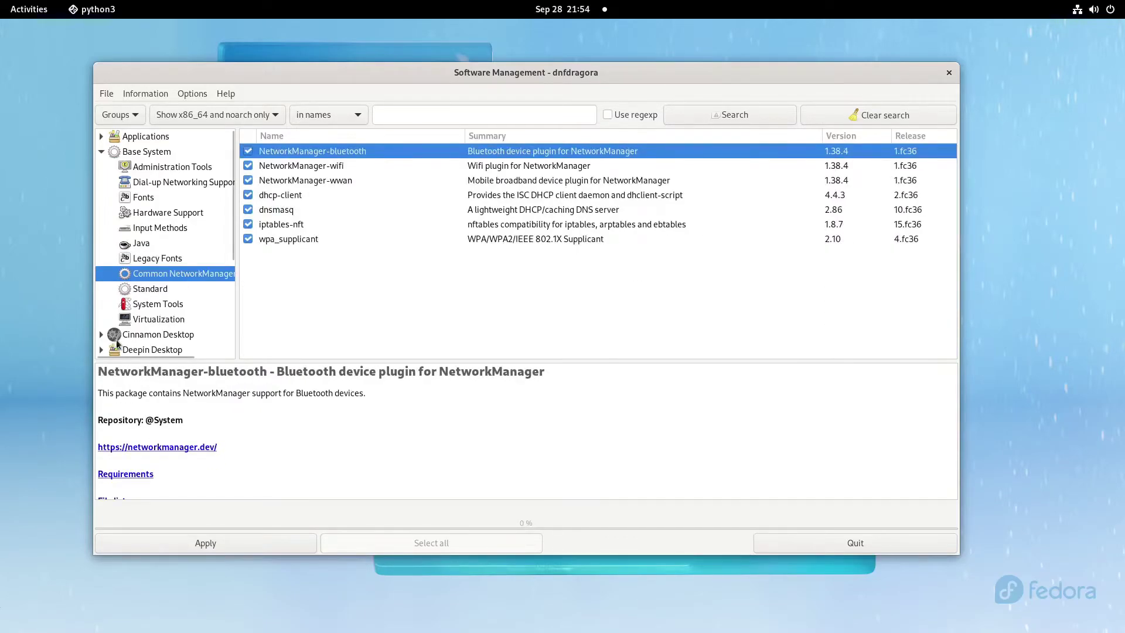
click(133, 319)
scroll(156, 281, down, 2)
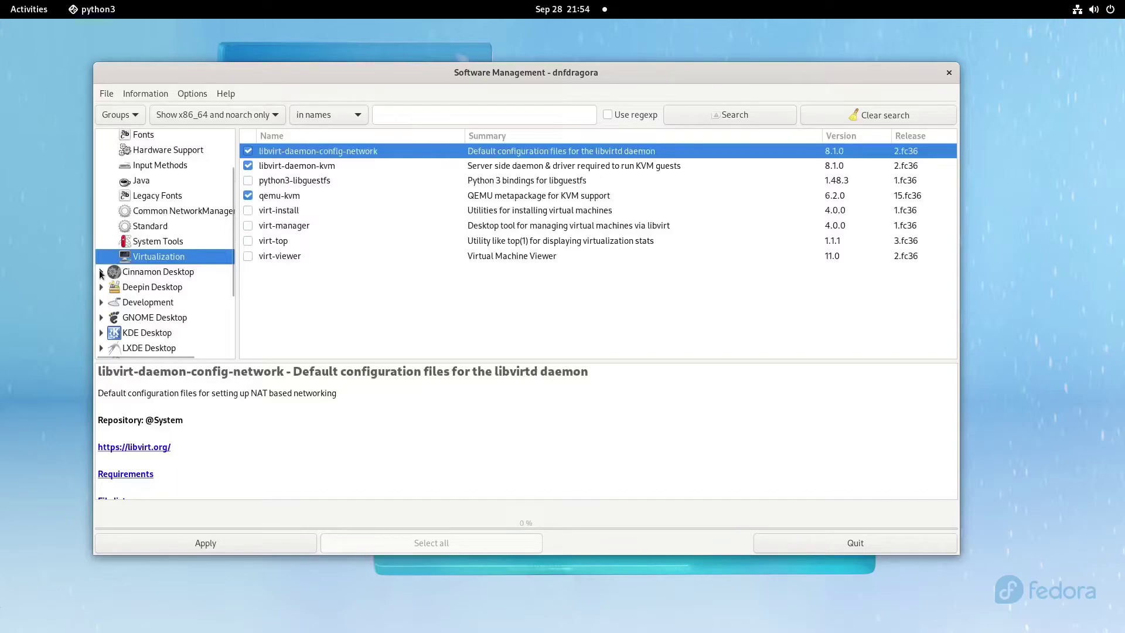
- Open the GNOME group and tick chrome-gnome-shell and gnome-themes-extra
click(100, 317)
scroll(140, 236, down, 4)
click(144, 223)
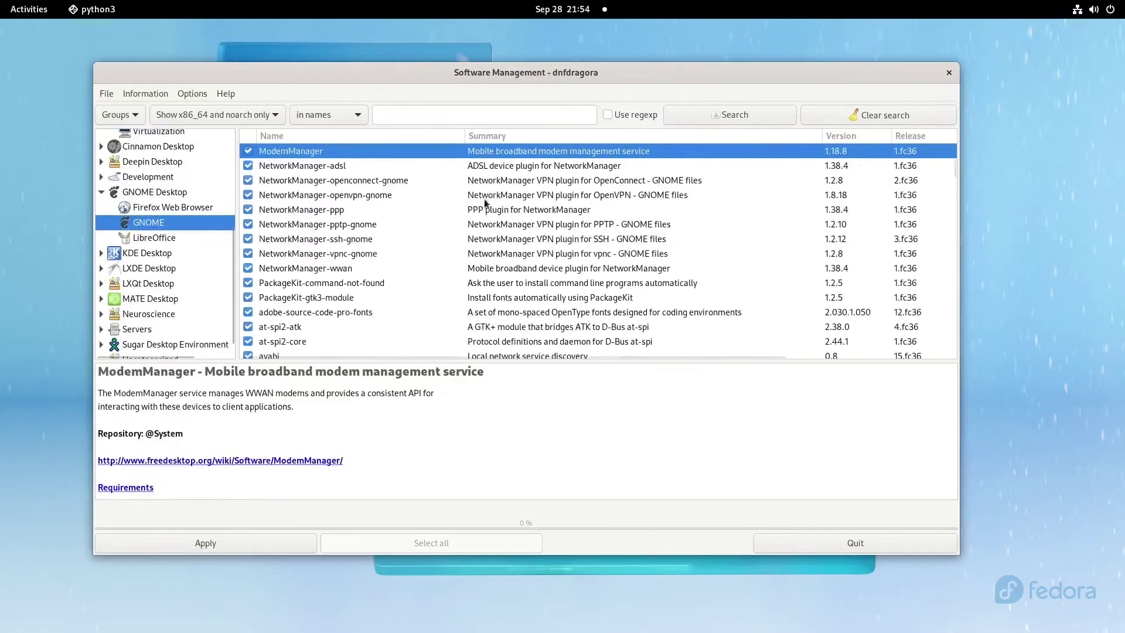
scroll(456, 221, down, 5)
scroll(456, 223, down, 5)
scroll(352, 193, up, 5)
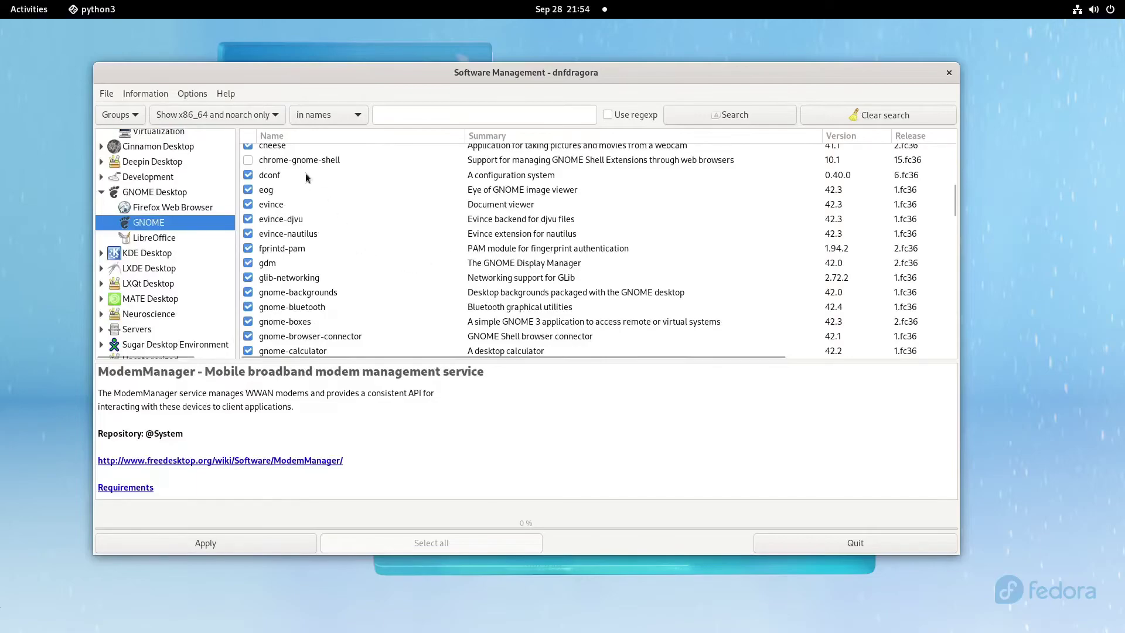
click(248, 160)
scroll(351, 188, down, 5)
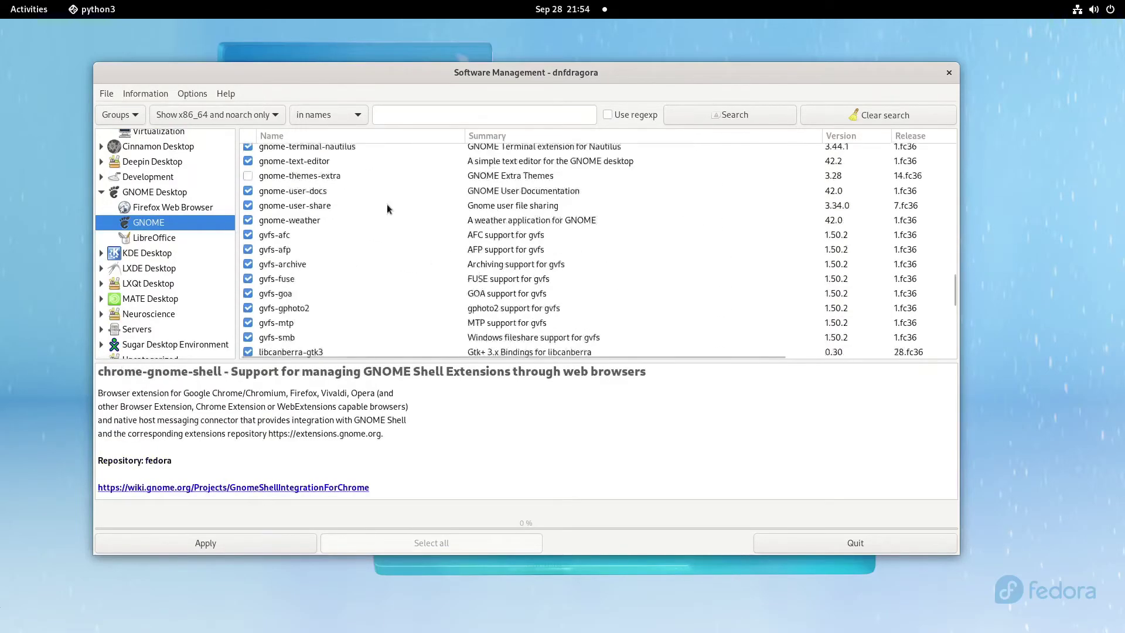
click(247, 175)
- Scroll the GNOME package list and return to the GNOME Desktop group
scroll(421, 166, down, 5)
scroll(420, 176, down, 3)
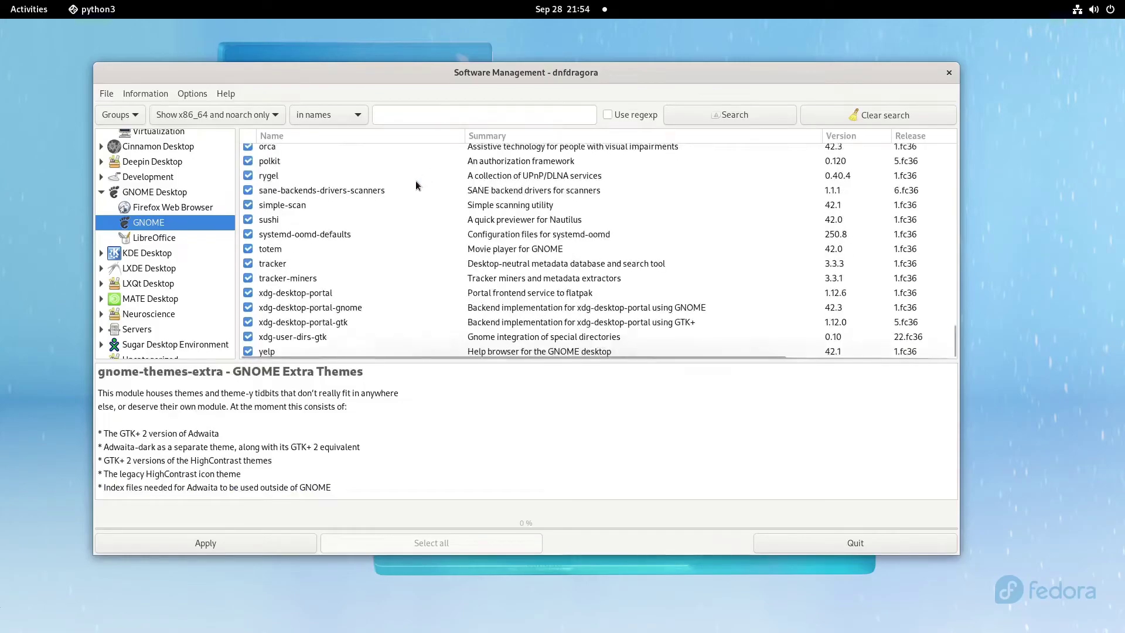
scroll(475, 297, up, 5)
scroll(475, 297, up, 10)
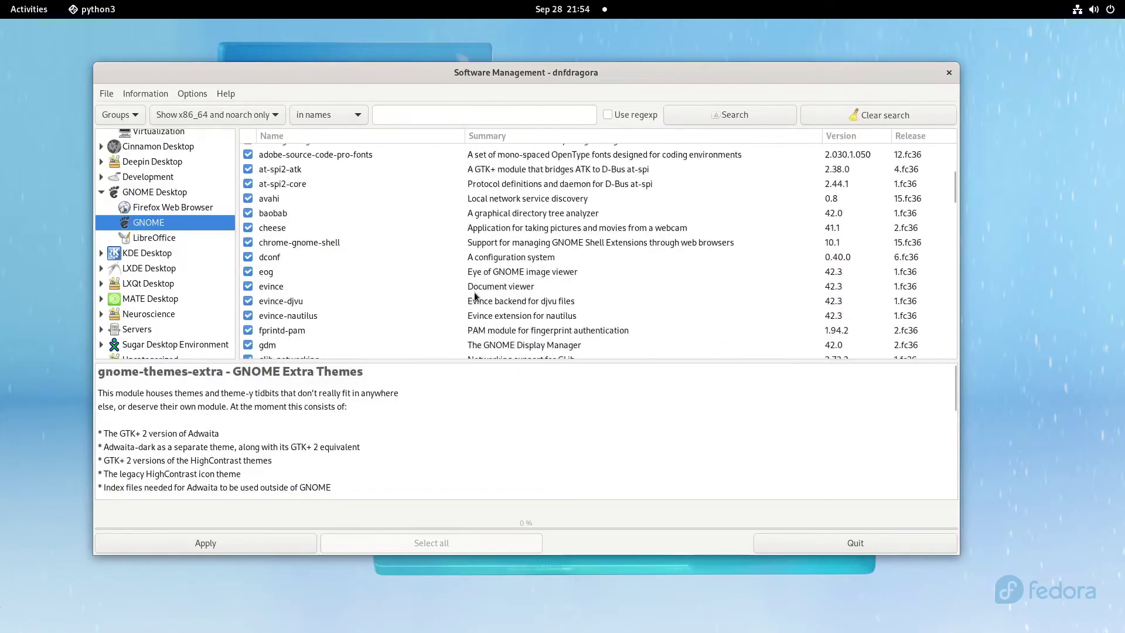
scroll(475, 297, down, 8)
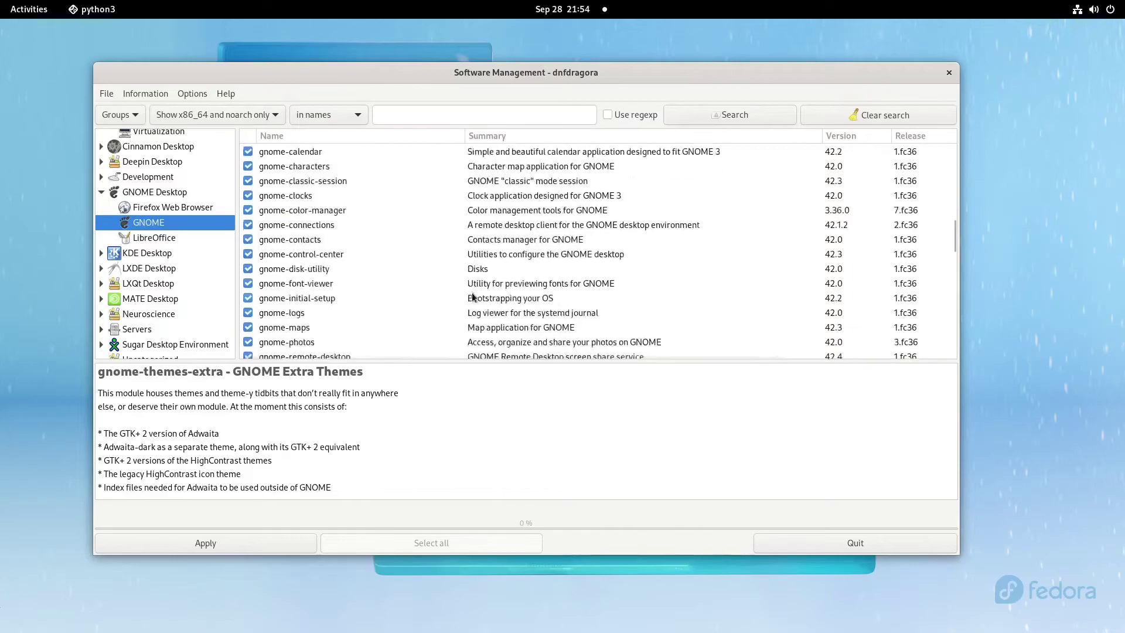
scroll(363, 219, down, 3)
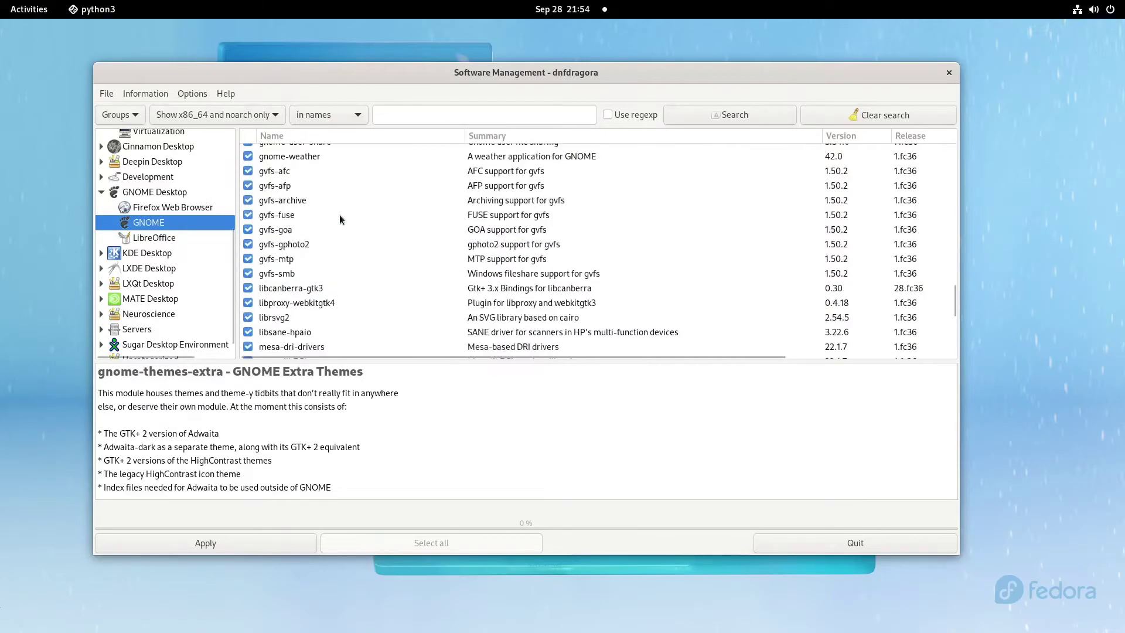
click(144, 192)
- Browse the LibreOffice packages, then Base System, ending on Applications
click(149, 237)
scroll(204, 289, down, 1)
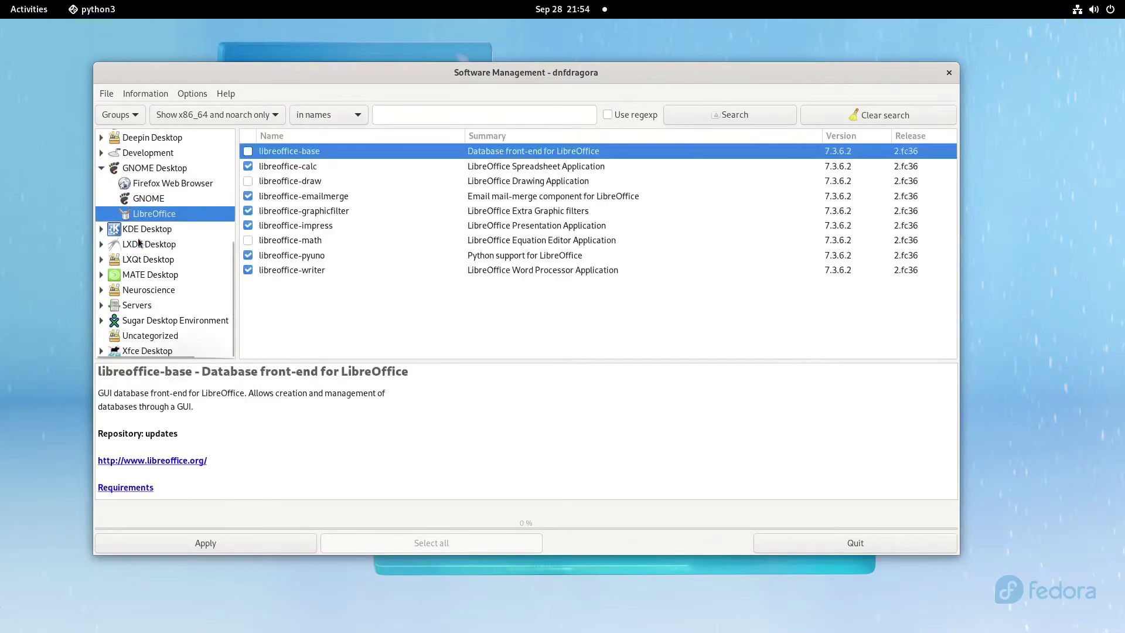
scroll(204, 290, up, 1)
scroll(204, 289, down, 1)
scroll(205, 290, up, 3)
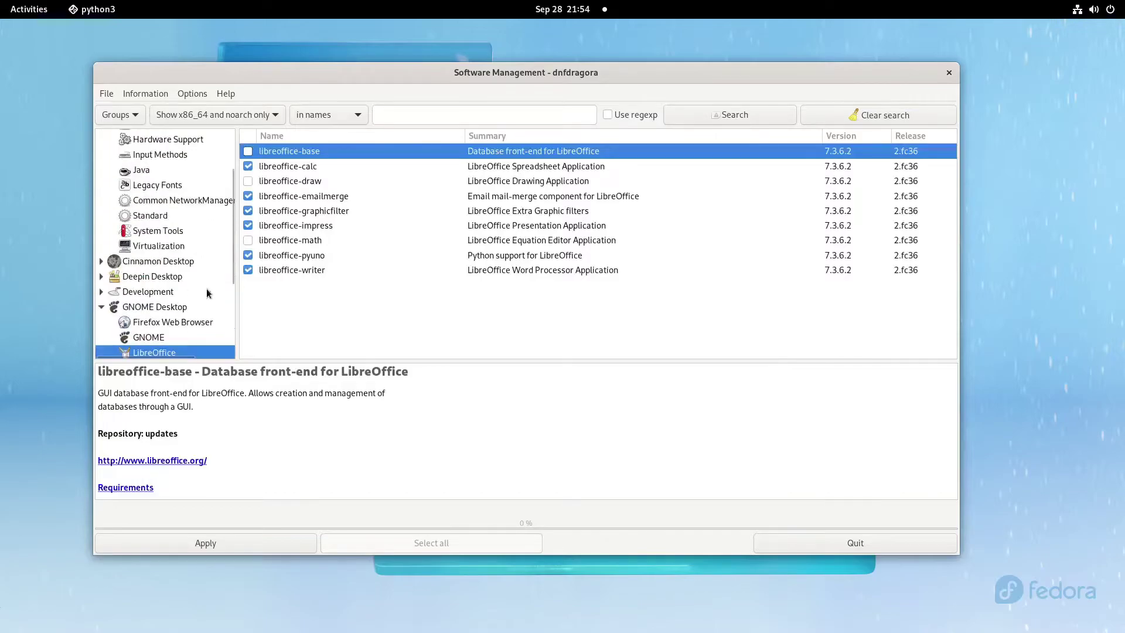
scroll(207, 291, up, 2)
scroll(208, 291, up, 1)
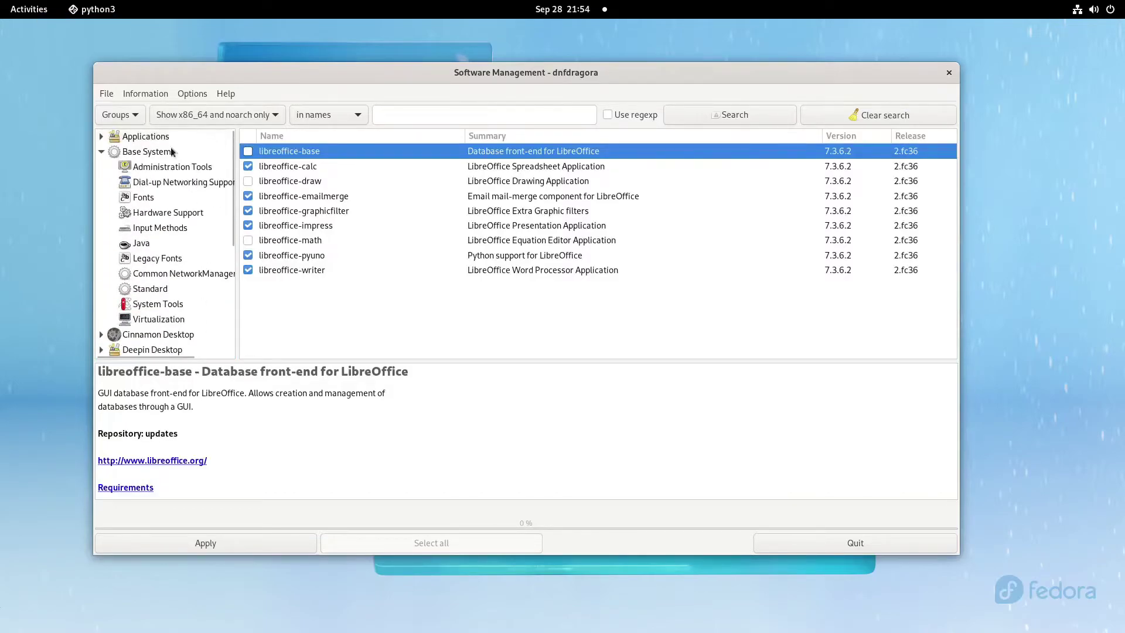
click(174, 146)
click(184, 136)
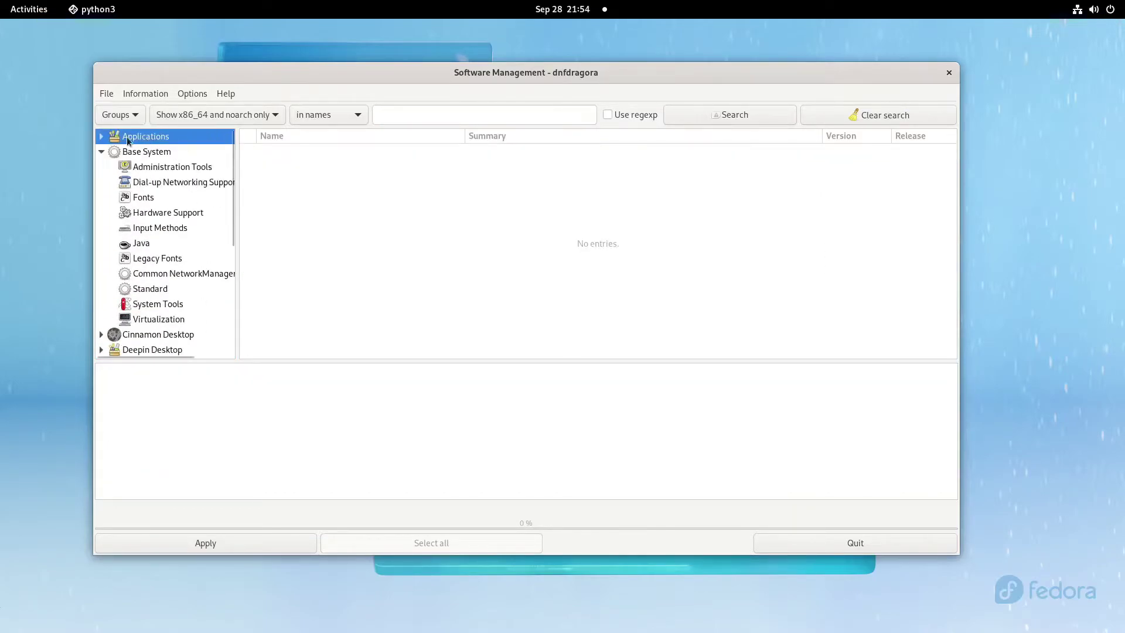
- Expand the Applications group and search package names for 'gnome tweaks'
drag(97, 137, 99, 137)
click(104, 136)
scroll(150, 200, down, 3)
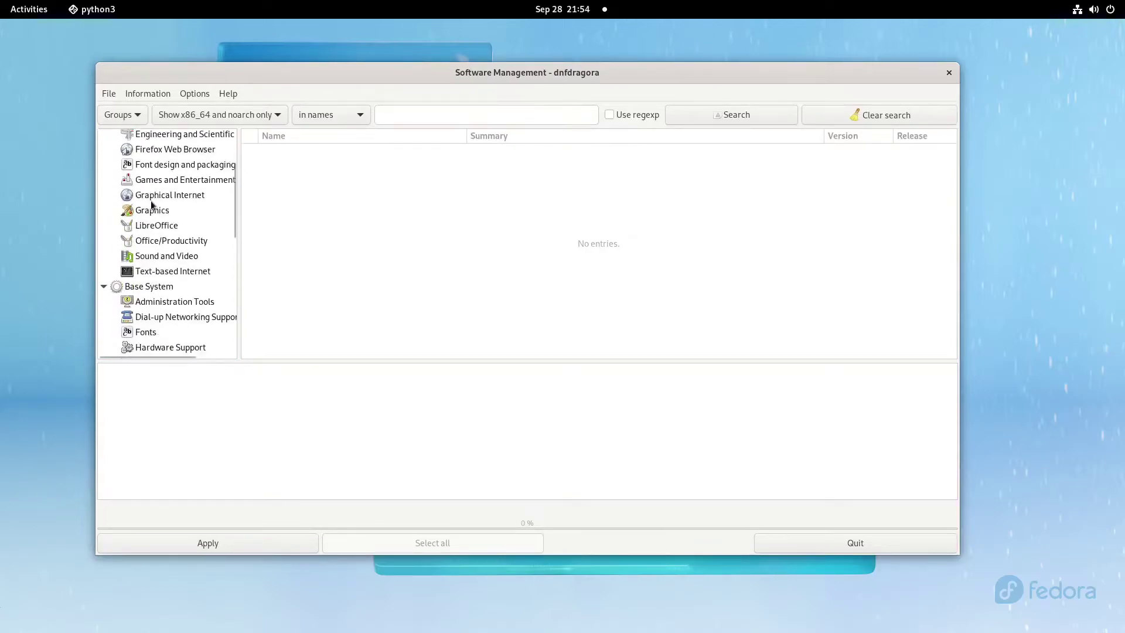
scroll(164, 230, up, 3)
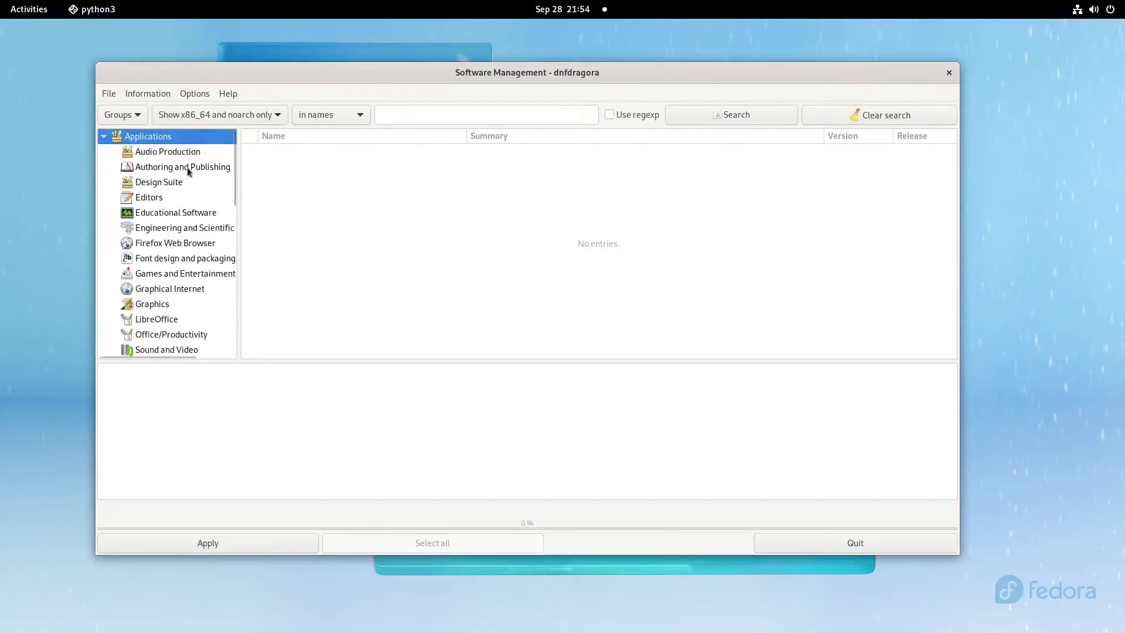
click(504, 111)
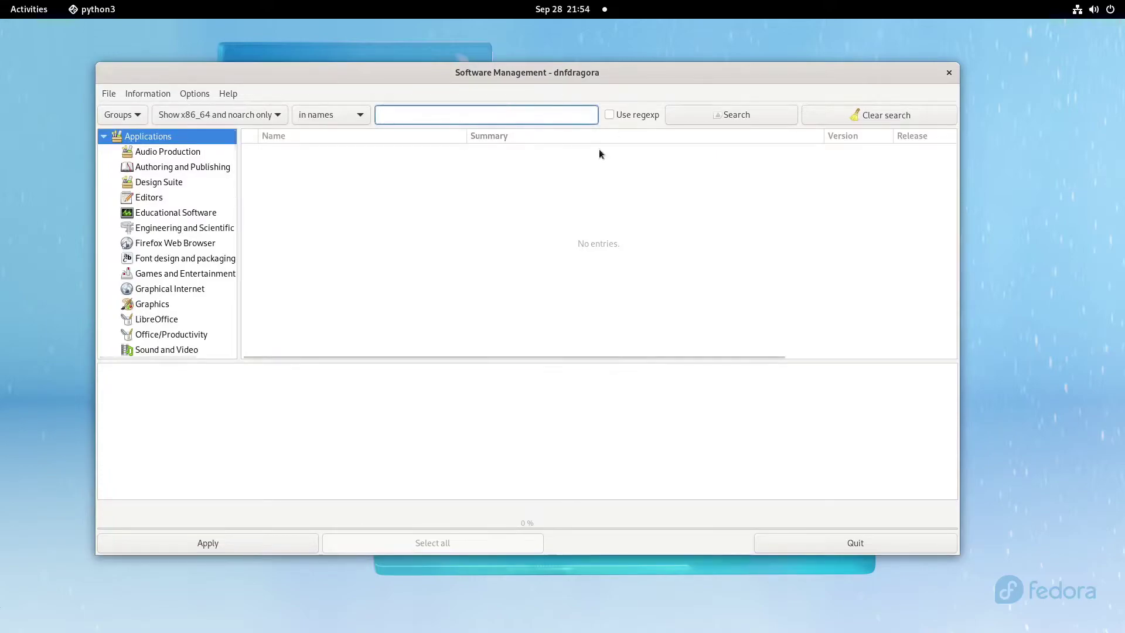
text(gnome tweaks)
key(Return)
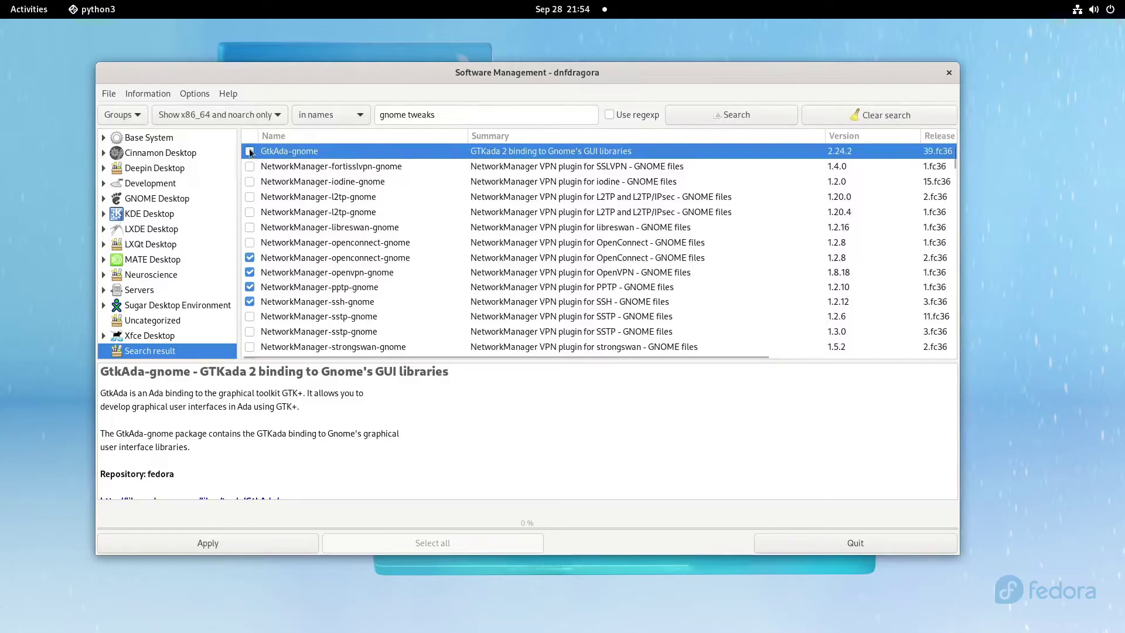
- Mark elementary-wallpapers-gnome for installation and look over debconf-gnome's details
scroll(316, 212, down, 5)
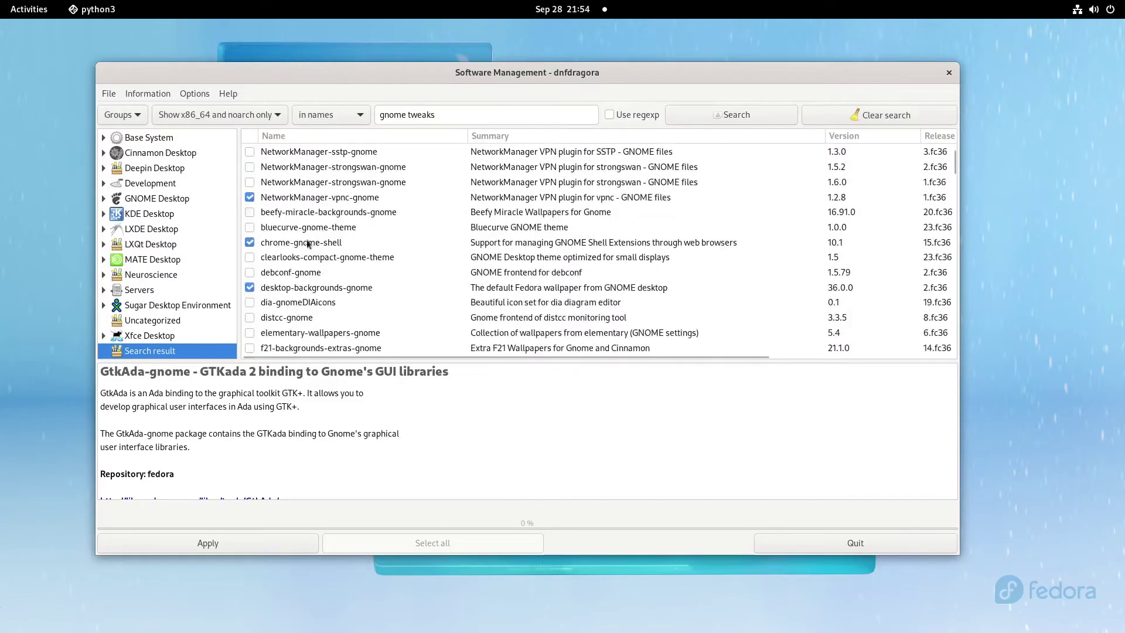
click(250, 332)
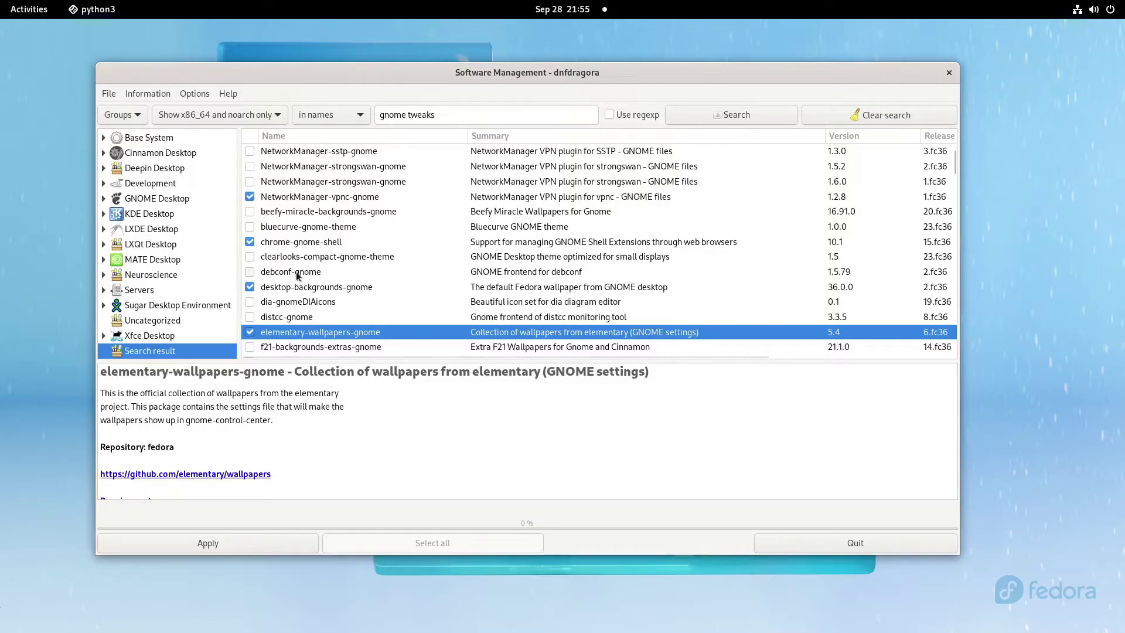
click(253, 273)
scroll(300, 263, up, 5)
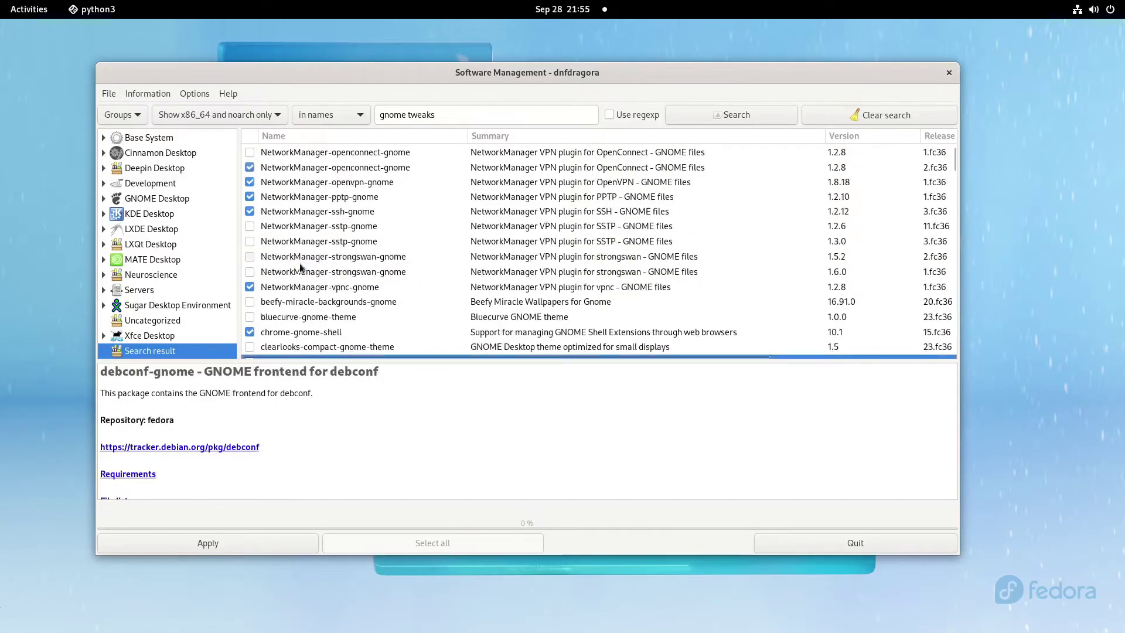
scroll(271, 246, down, 20)
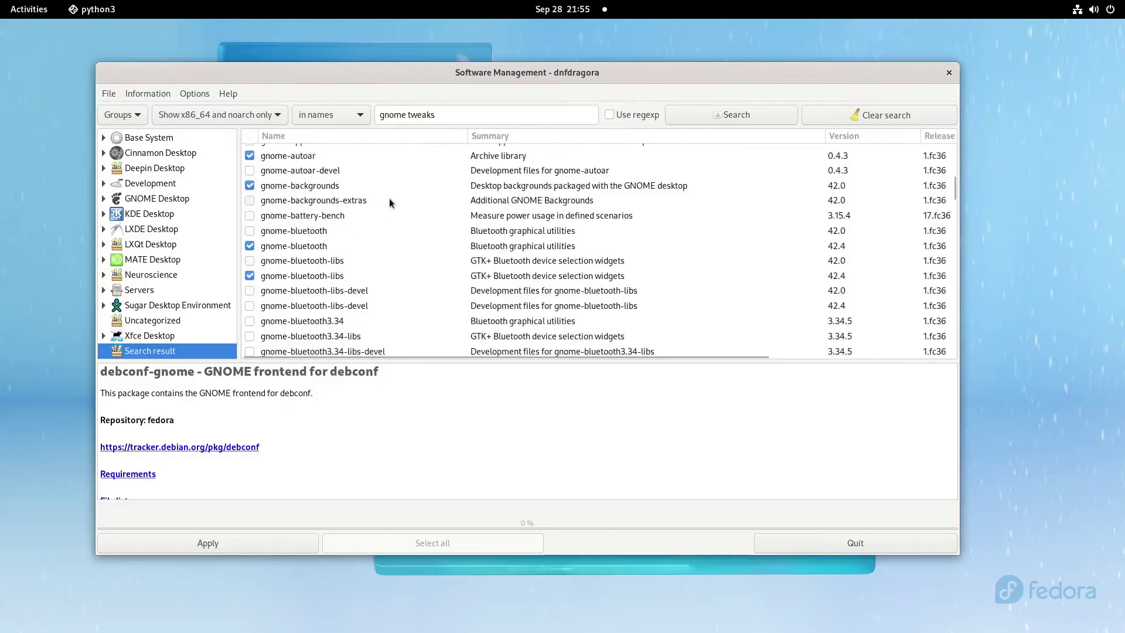
scroll(390, 203, down, 20)
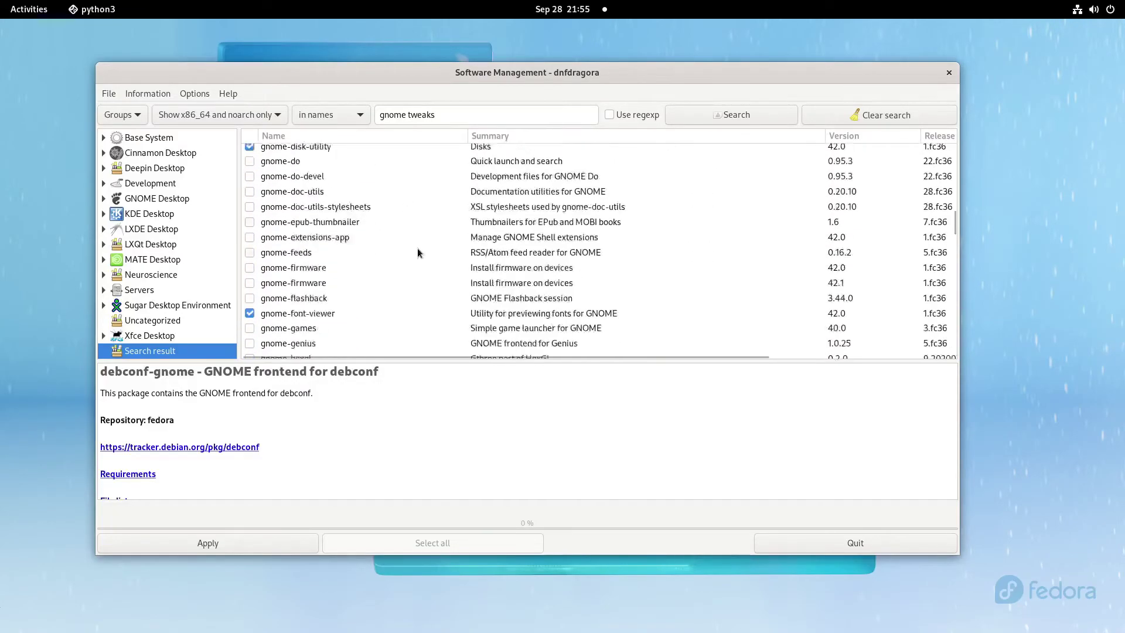
scroll(424, 246, down, 5)
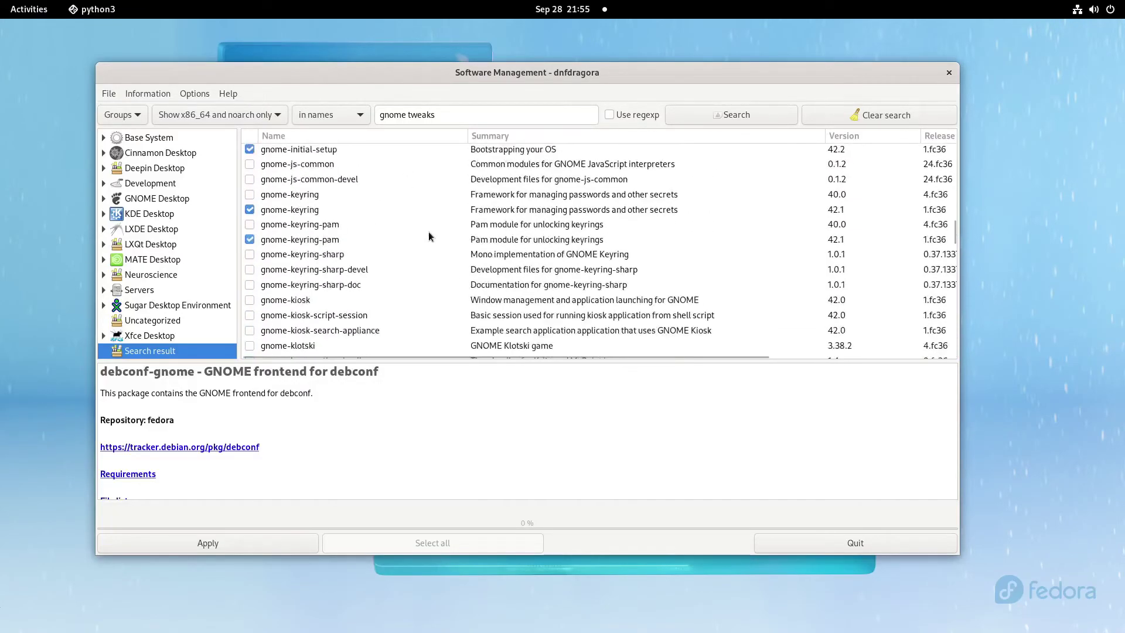
click(410, 117)
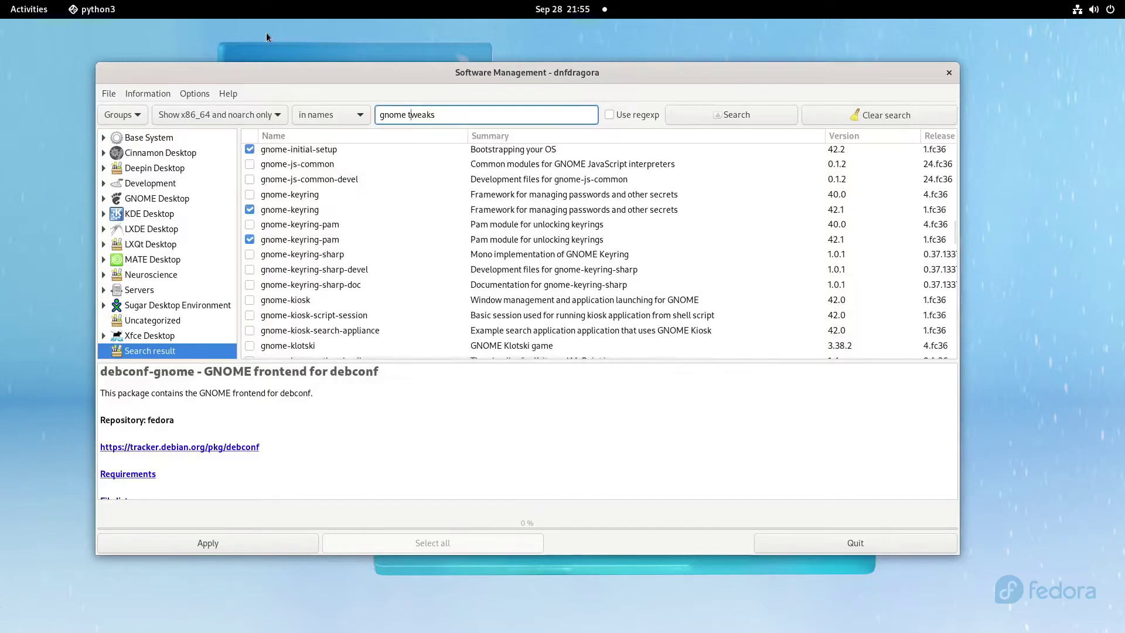
- Search for 'gnome-tweaks' instead and mark gnome-tweaks for installation
key(Left)
key(BackSpace)
text(-)
key(Return)
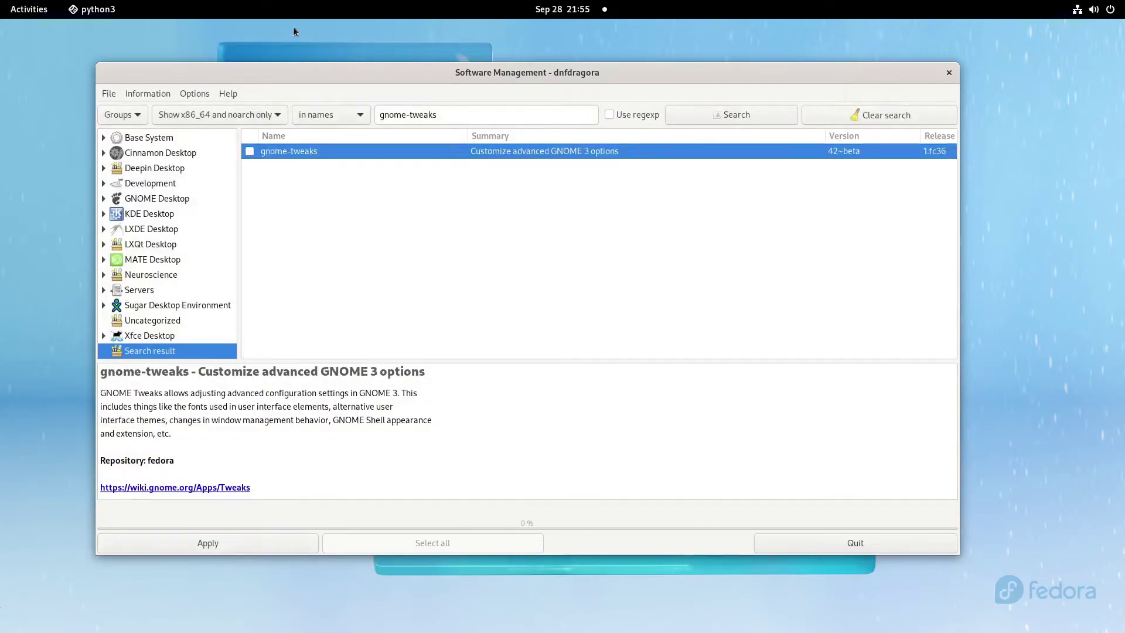
click(250, 152)
- Replace the search with 'libadwaita' and browse the matching packages
triple_click(485, 115)
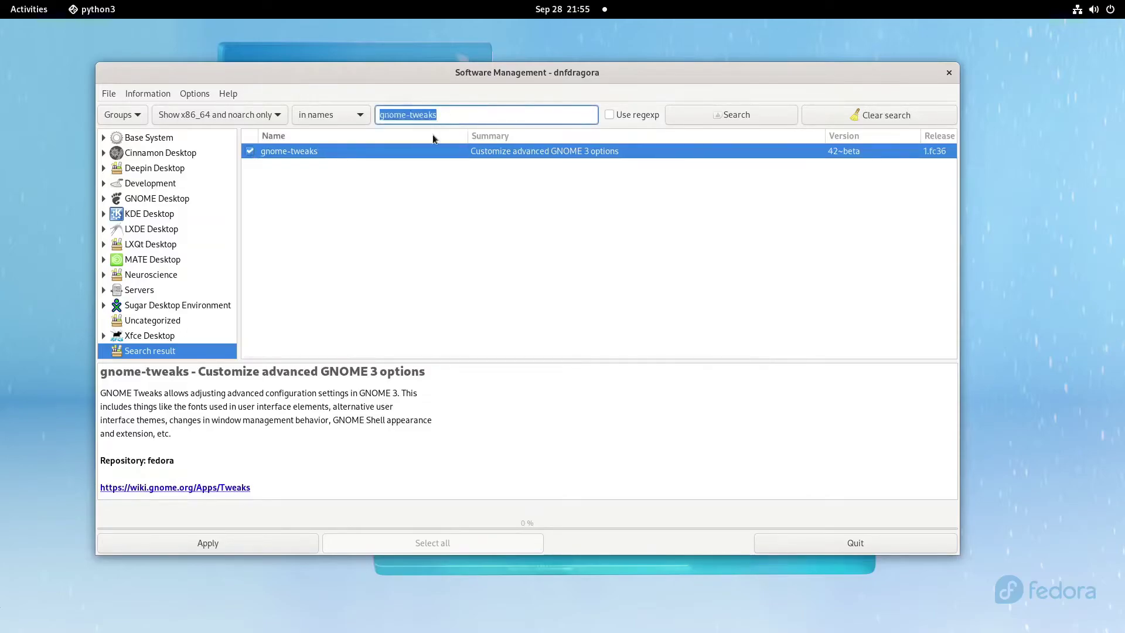
text(ad)
key(BackSpace)
key(BackSpace)
text(libad)
key(Return)
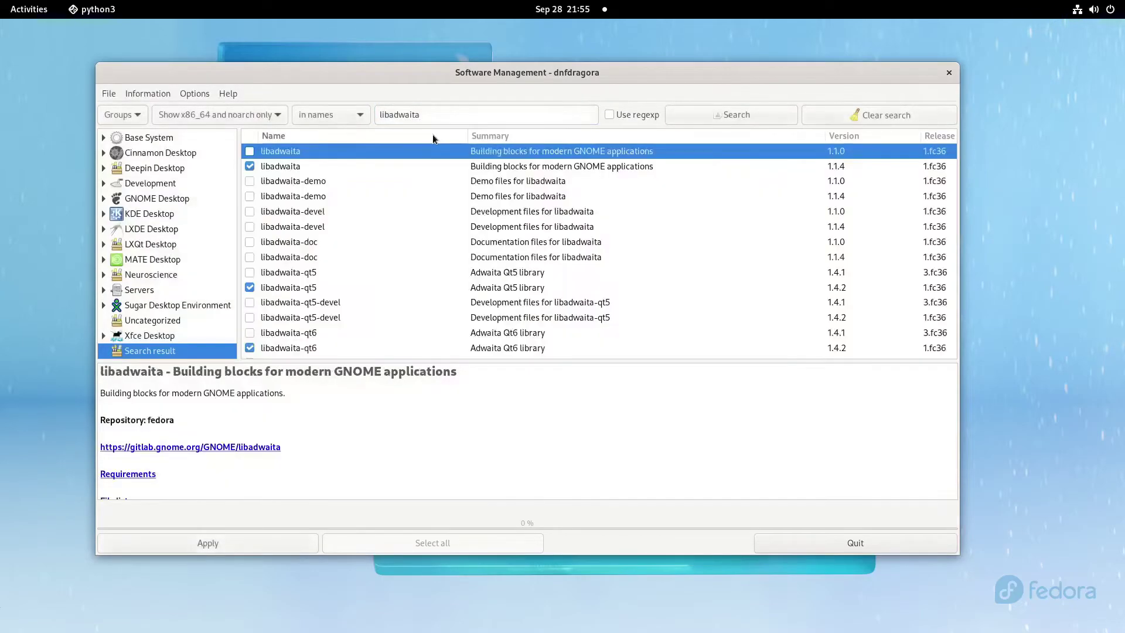
scroll(609, 231, down, 5)
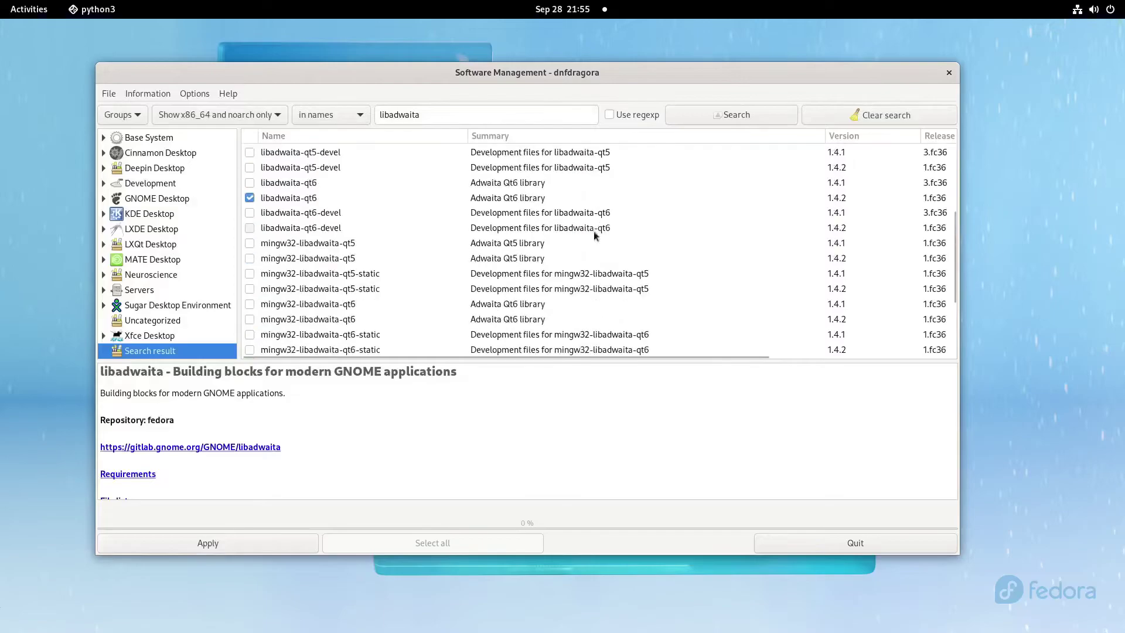
scroll(567, 220, down, 2)
scroll(564, 210, up, 4)
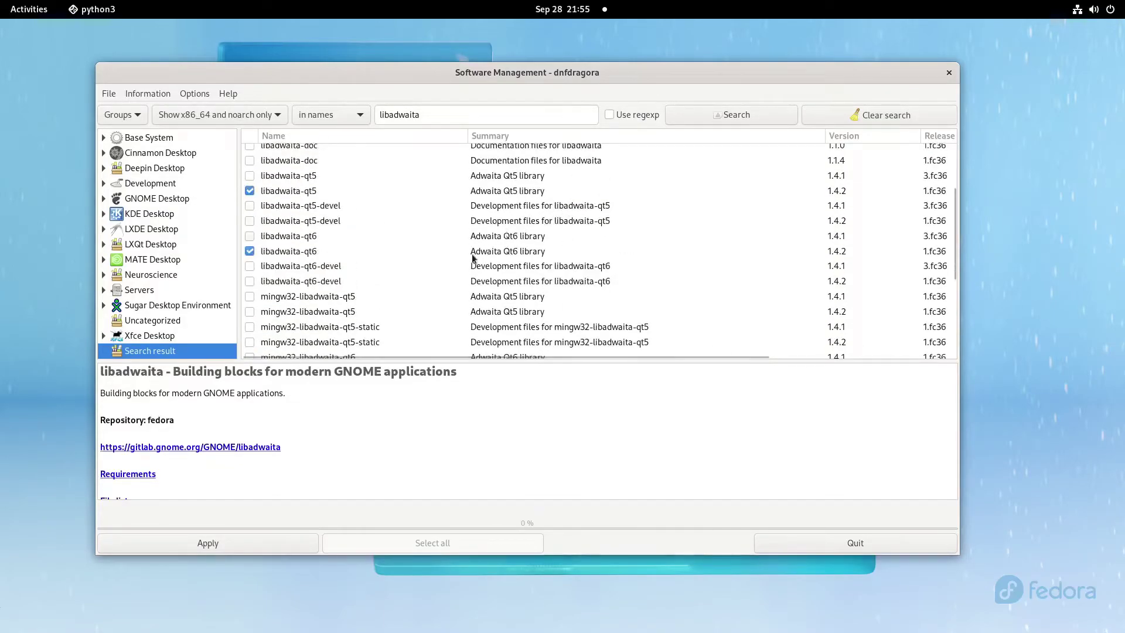
scroll(495, 220, up, 3)
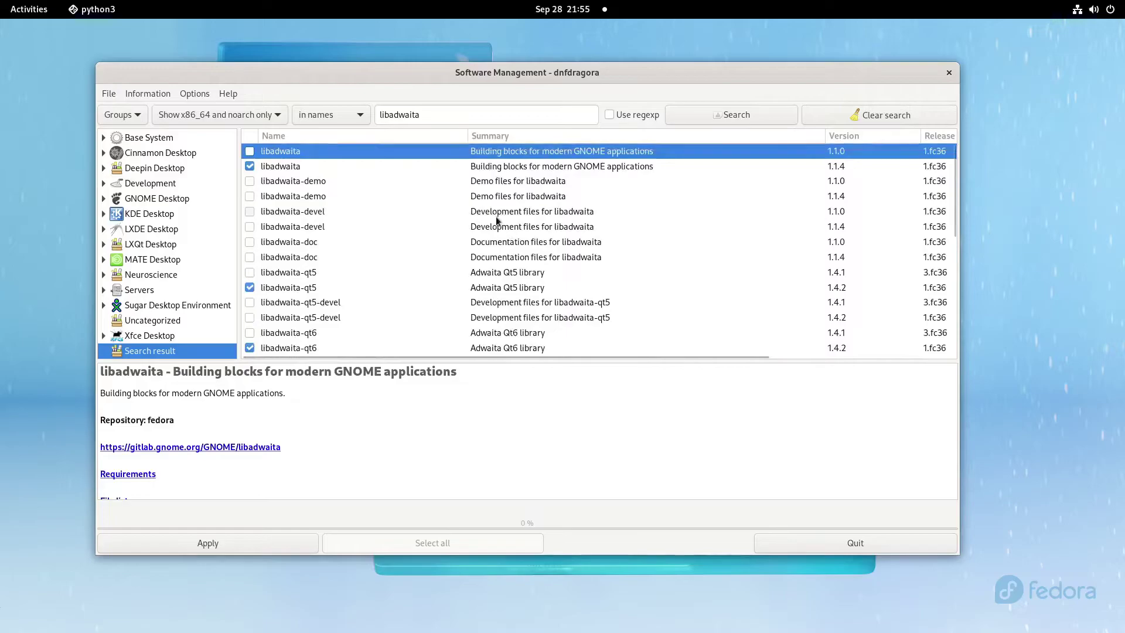
triple_click(527, 115)
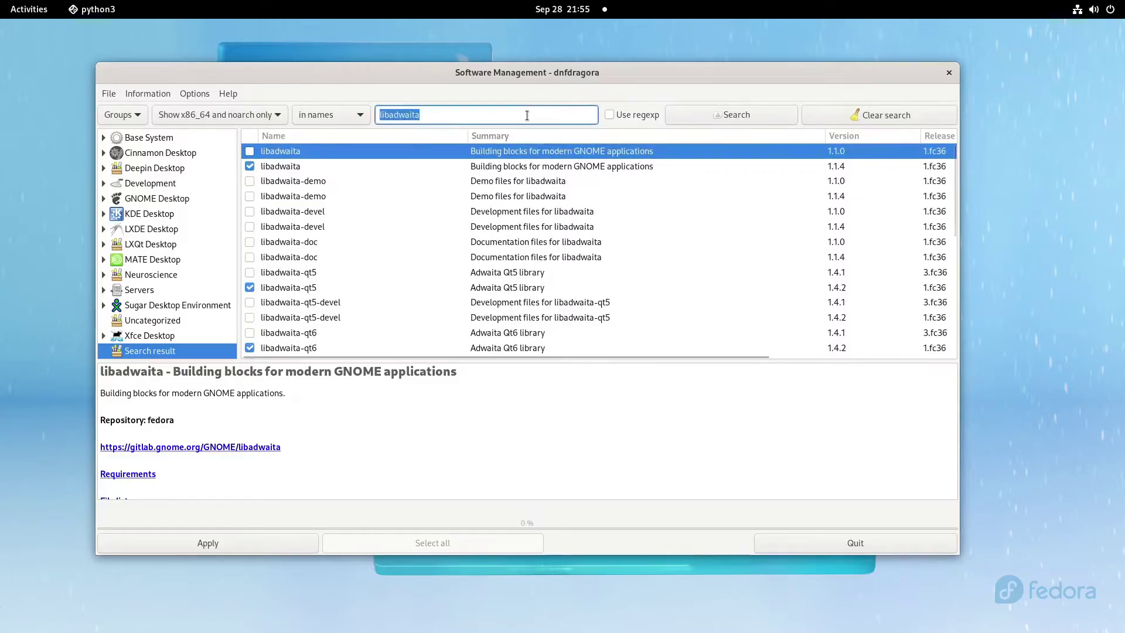
text(adwaita)
key(Return)
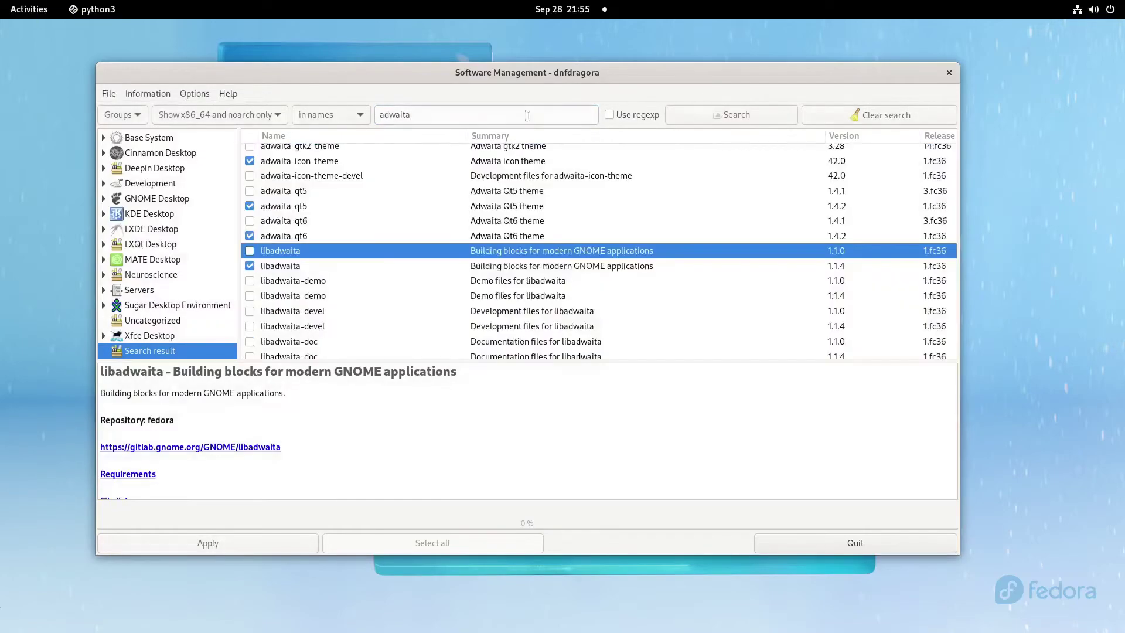
scroll(417, 210, up, 1)
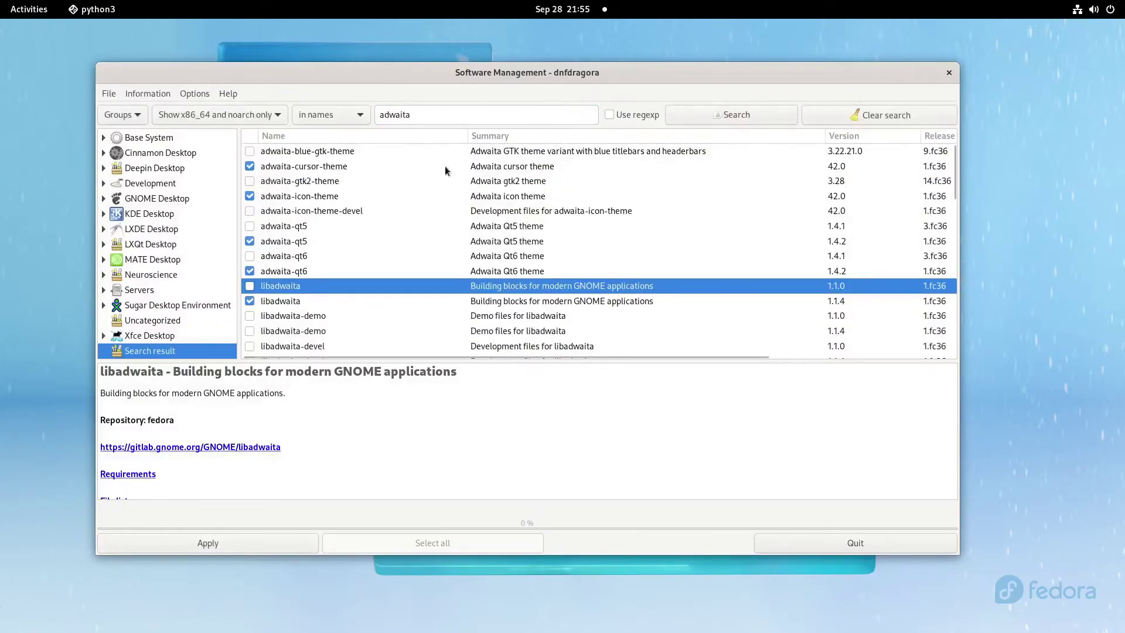
click(249, 181)
scroll(415, 167, down, 10)
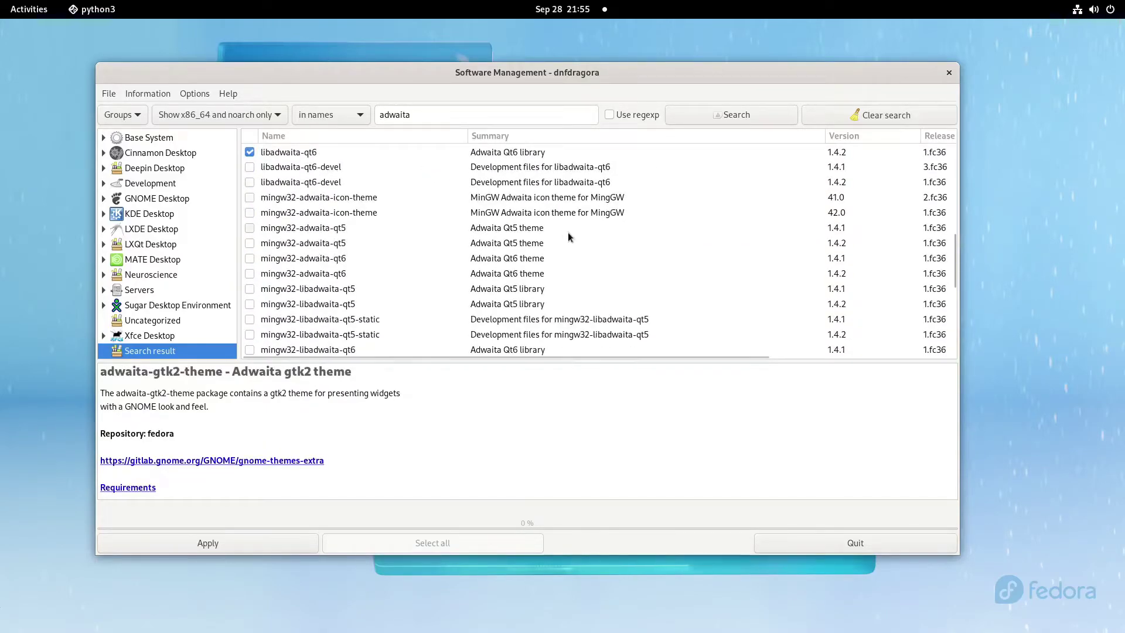
scroll(565, 235, down, 5)
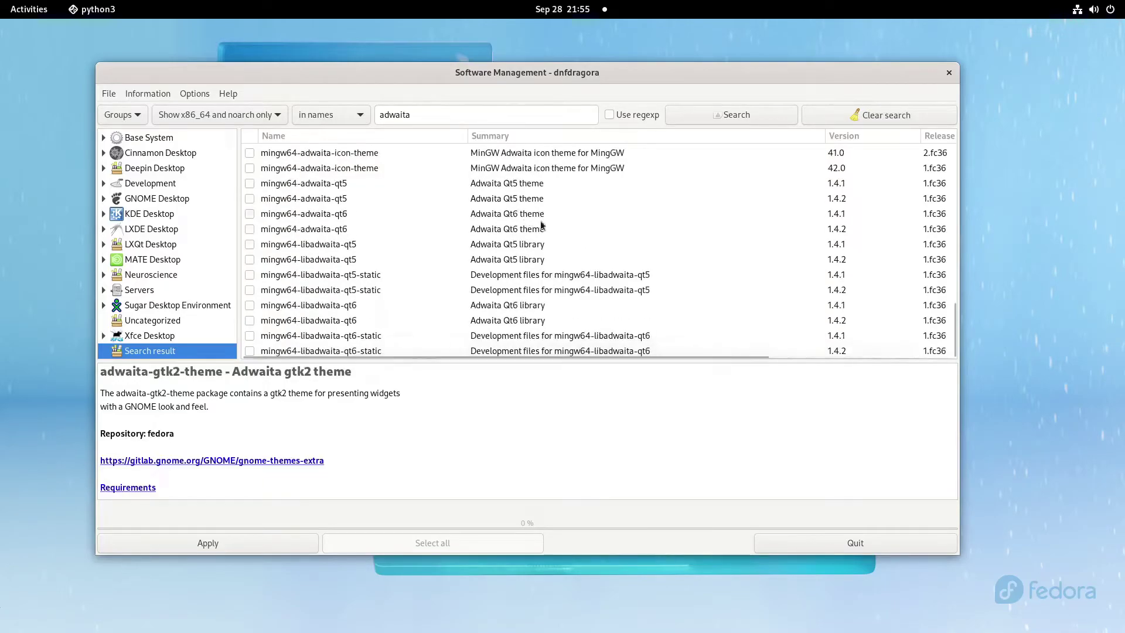
scroll(571, 251, up, 5)
scroll(562, 240, up, 5)
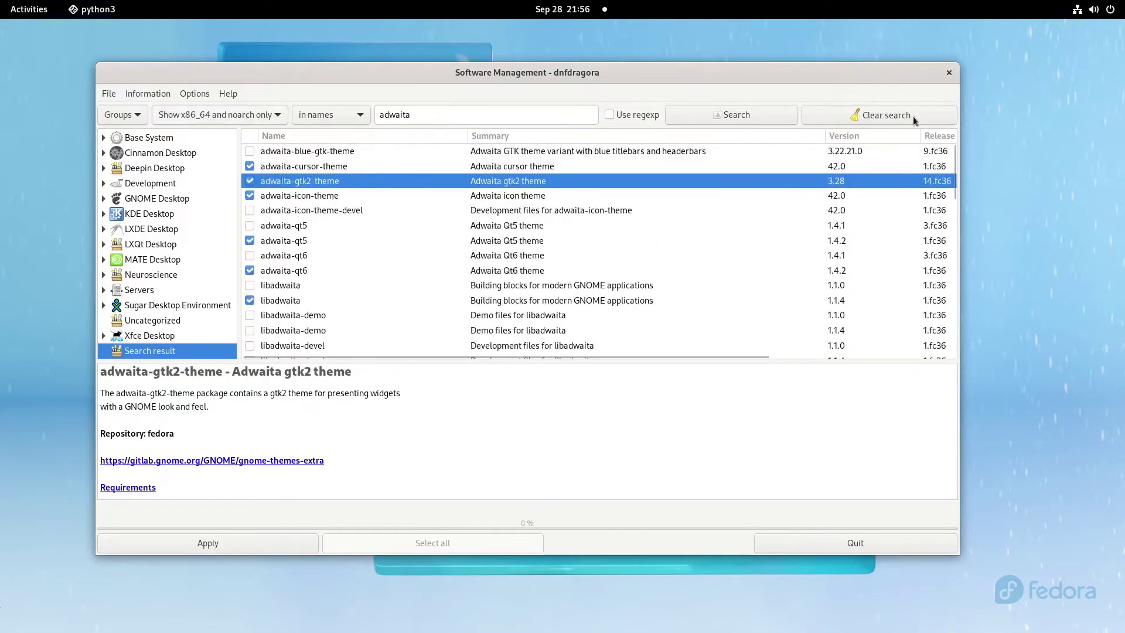
- Apply the marked changes, accept the 775 M dependency list, and authorise with the account password
click(207, 550)
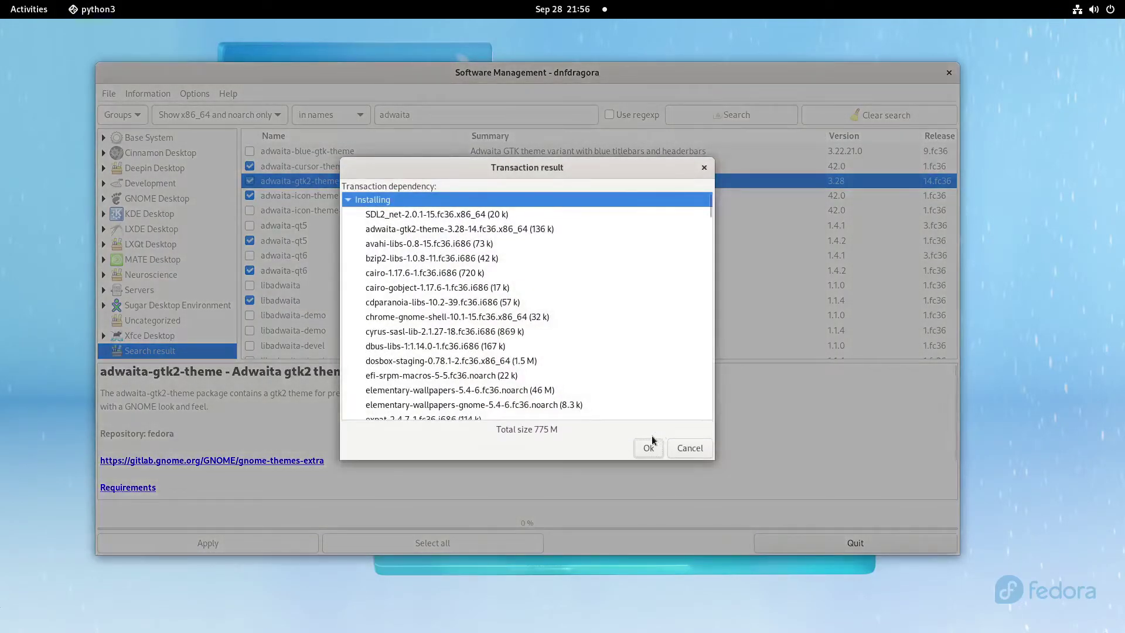
click(648, 448)
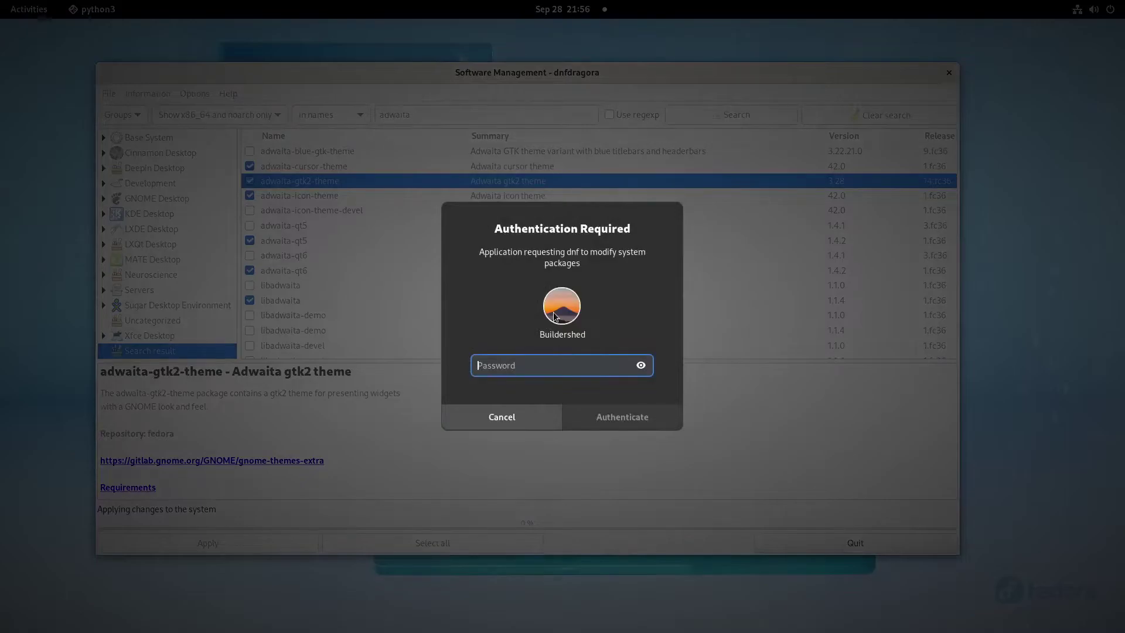
text(•••)
key(Return)
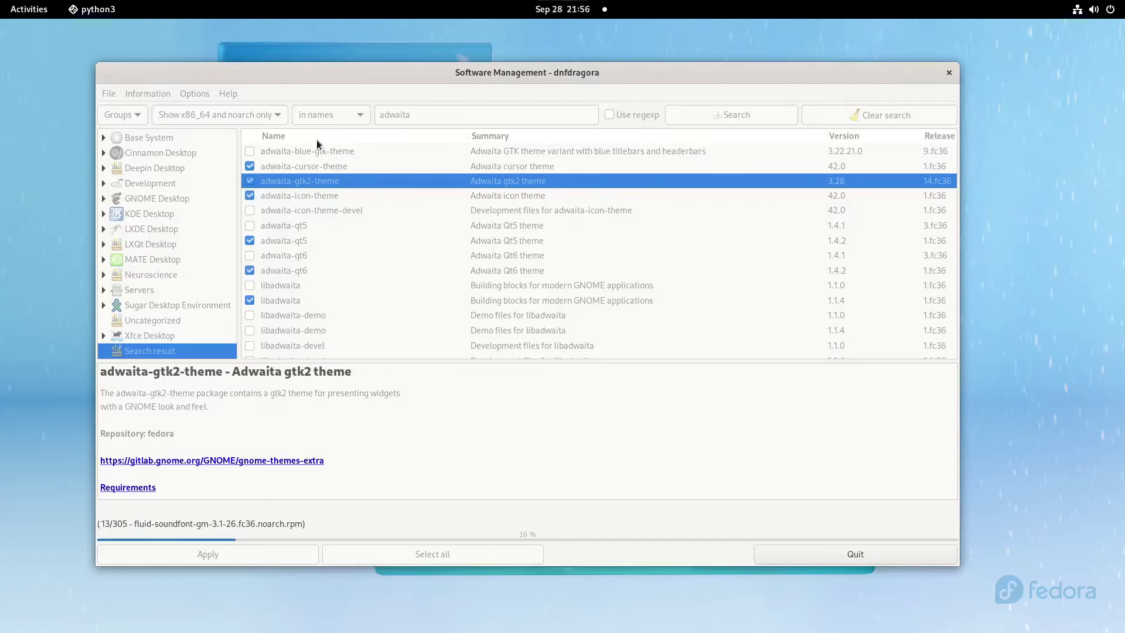
- While the install runs, browse the full application grid in Activities
click(30, 8)
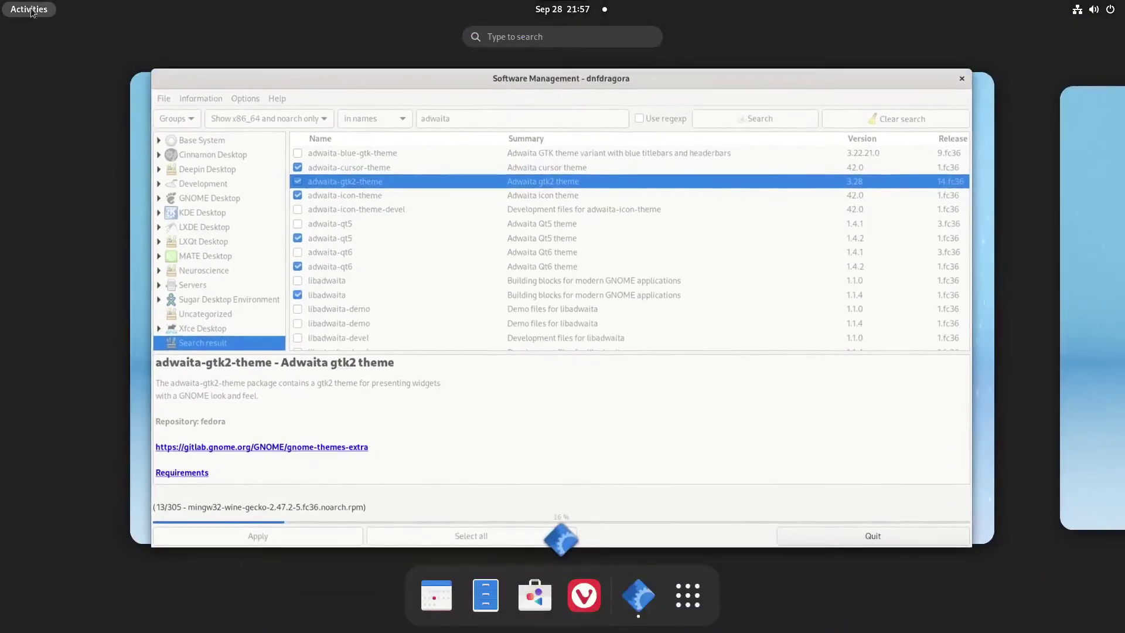
click(688, 595)
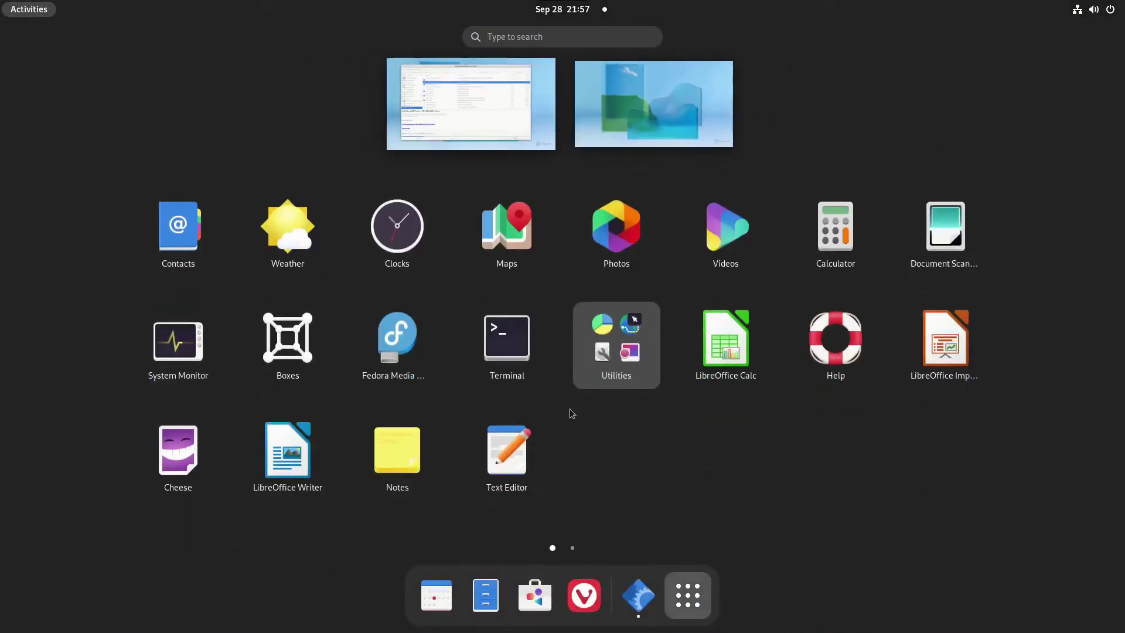
scroll(567, 413, down, 2)
mouse_move(0, 0)
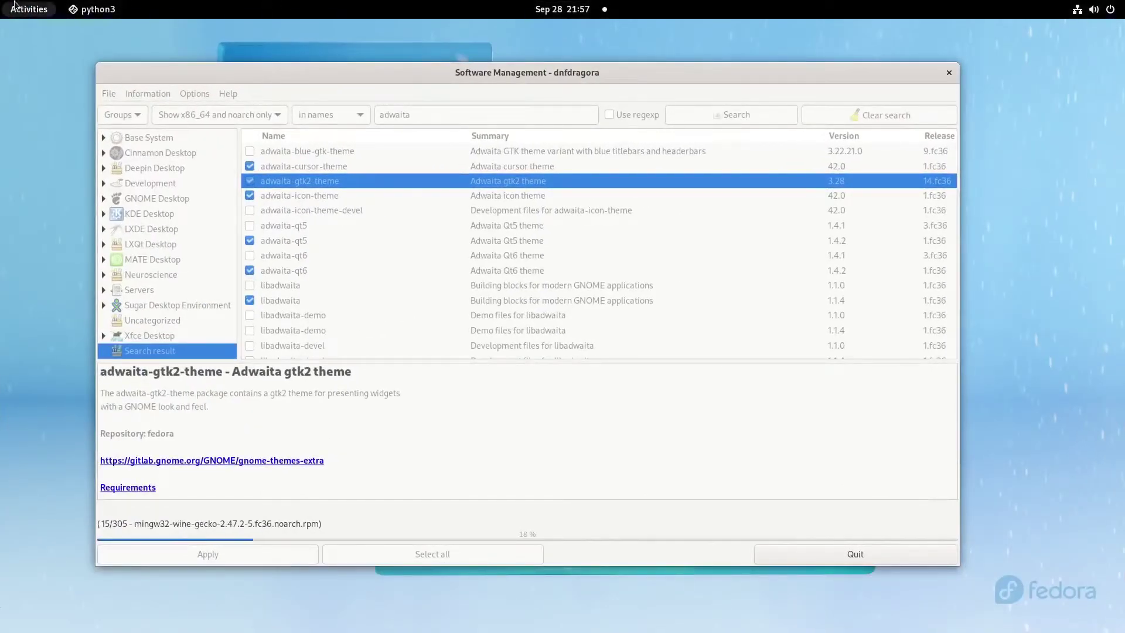
click(30, 9)
click(687, 596)
scroll(467, 307, down, 1)
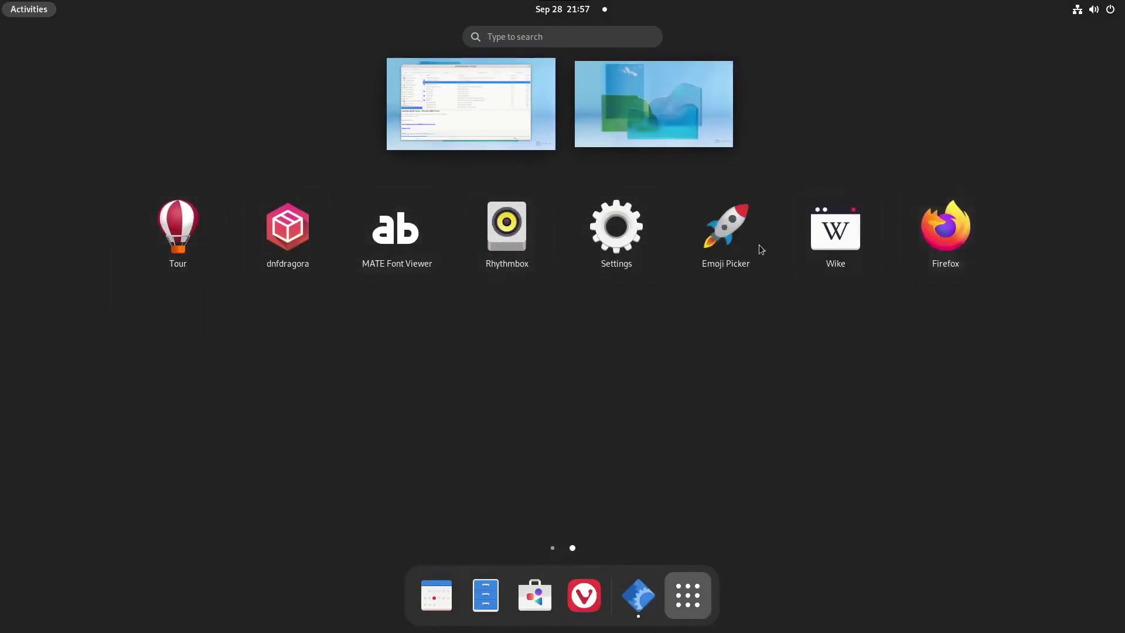
scroll(761, 246, up, 1)
scroll(508, 467, down, 1)
- Return to dnfdragora once installation finishes, shift its window left, and quit it
click(689, 155)
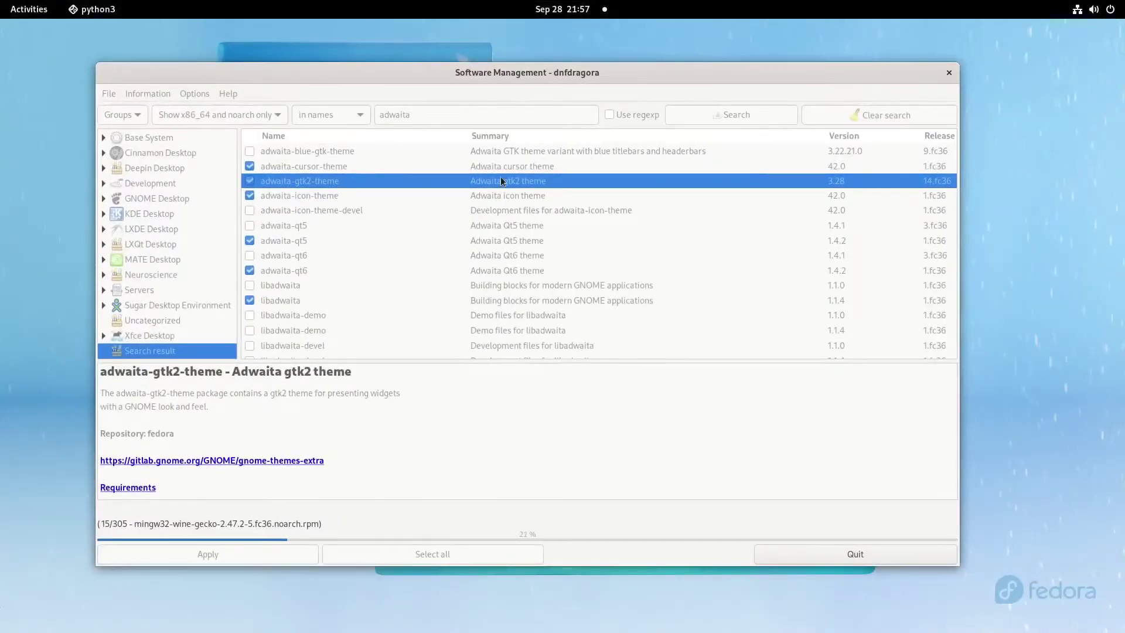
drag(418, 75, 401, 74)
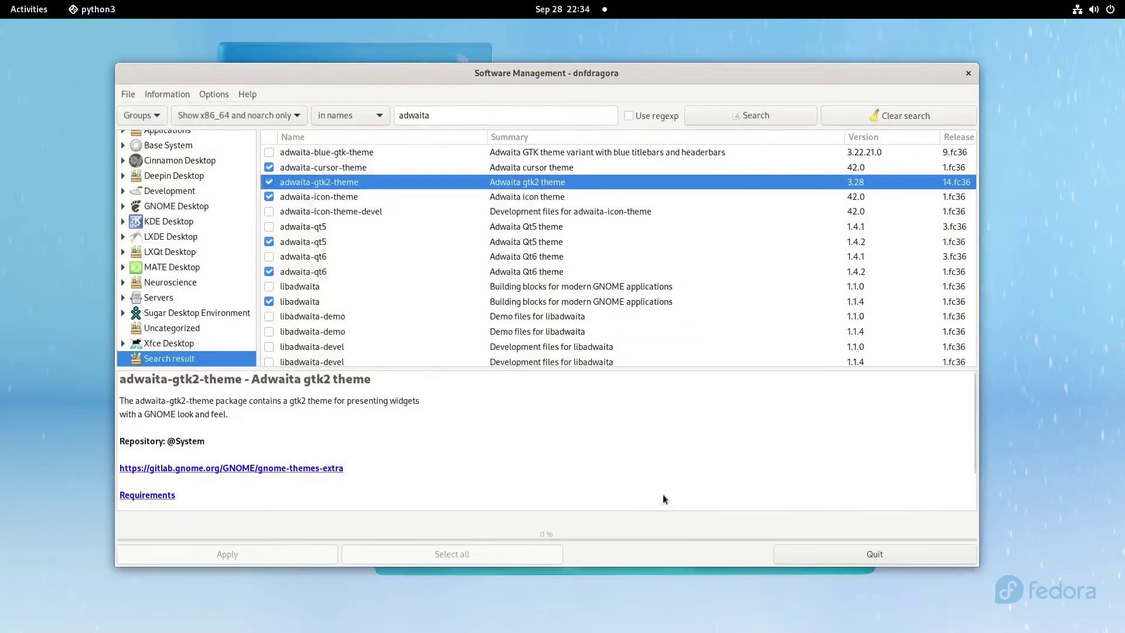
click(862, 551)
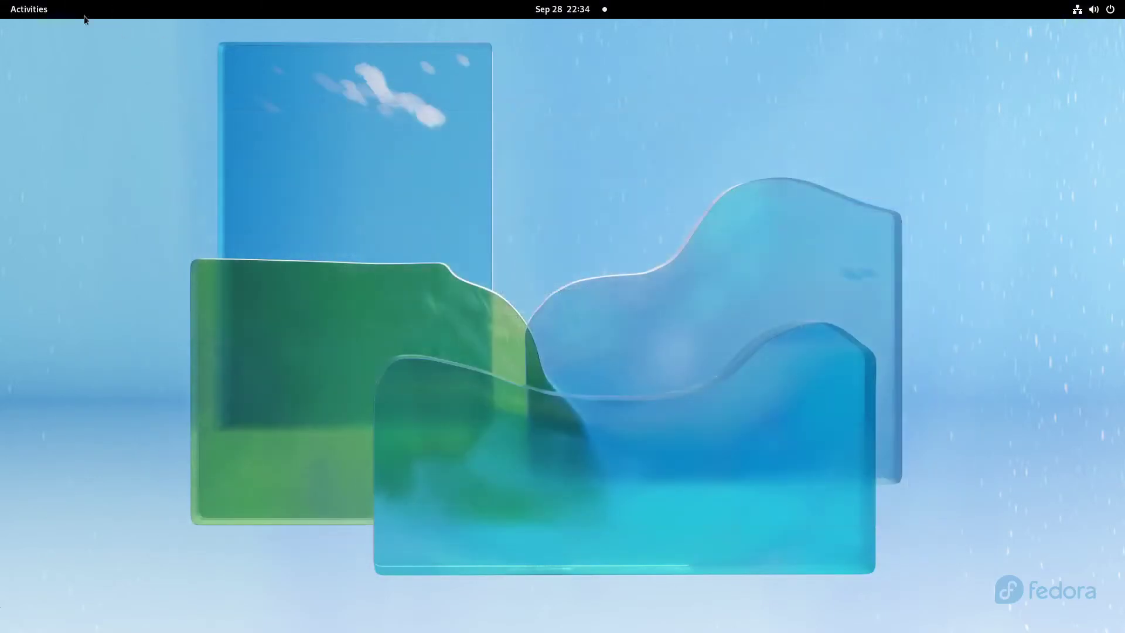
- Launch Wine File from the app grid, view the Z: drive folders, then close it
click(29, 8)
click(661, 595)
scroll(588, 394, down, 1)
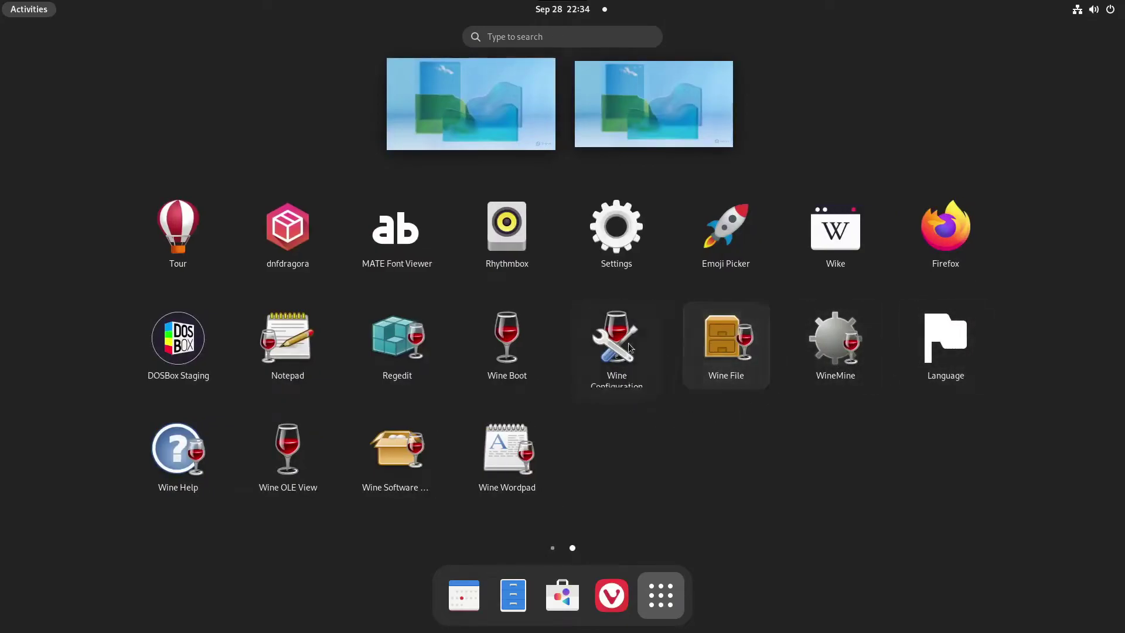
click(765, 354)
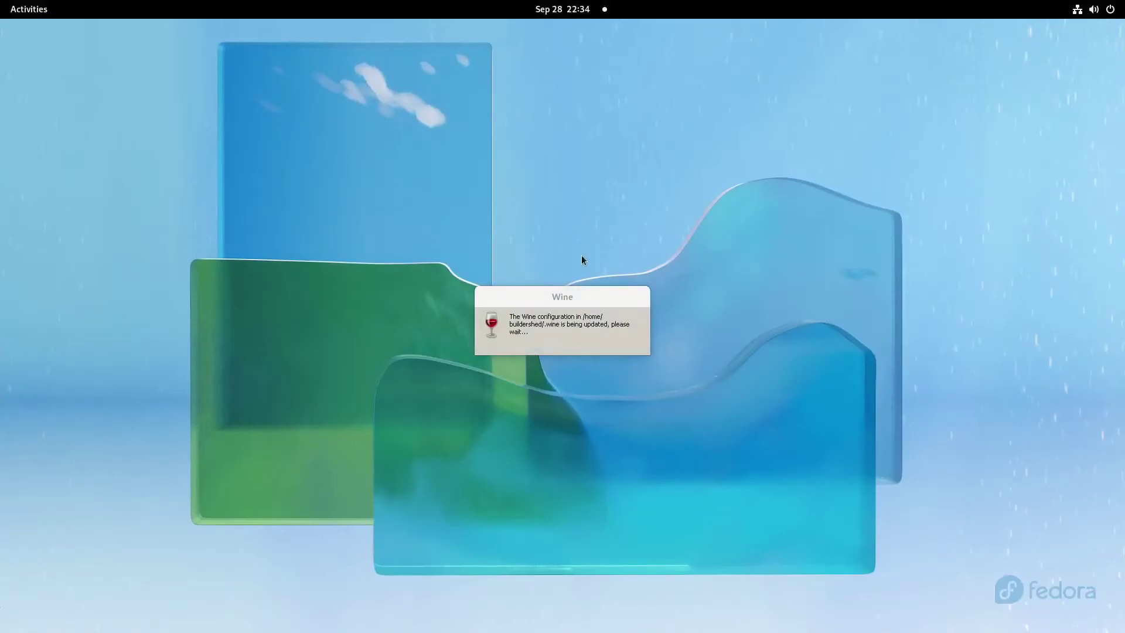
click(35, 10)
click(688, 593)
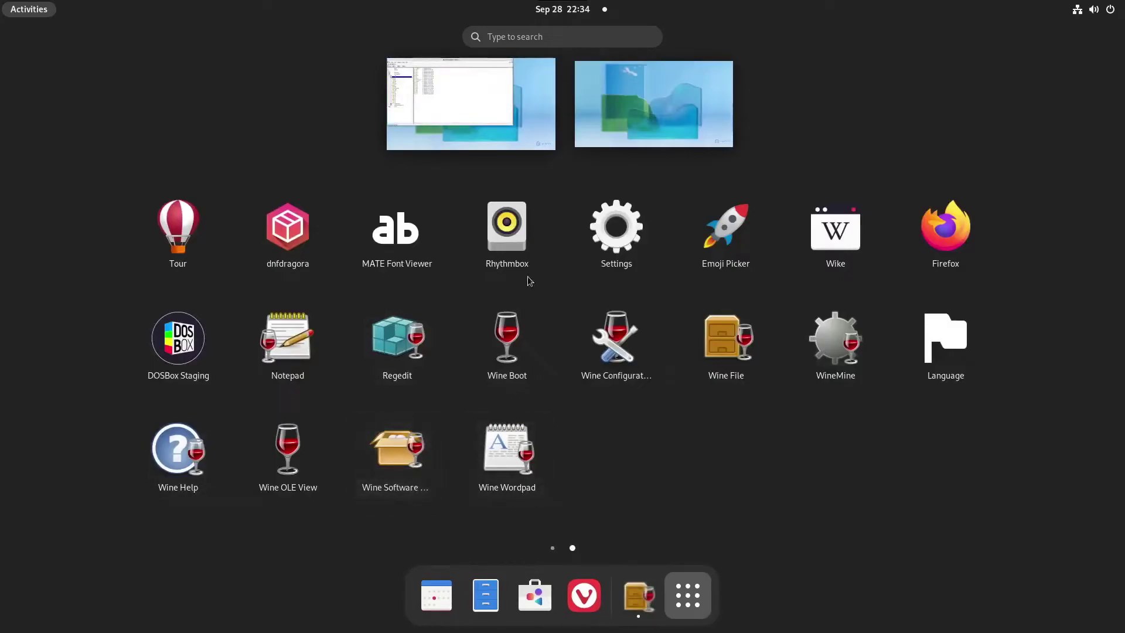
click(457, 73)
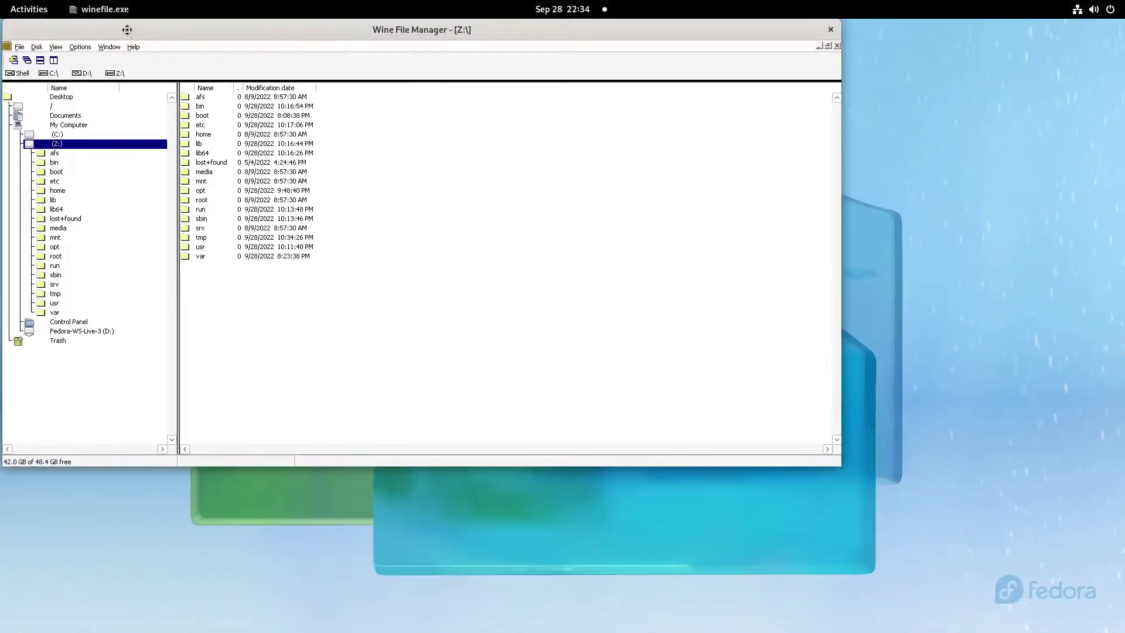
drag(127, 29, 230, 65)
click(932, 67)
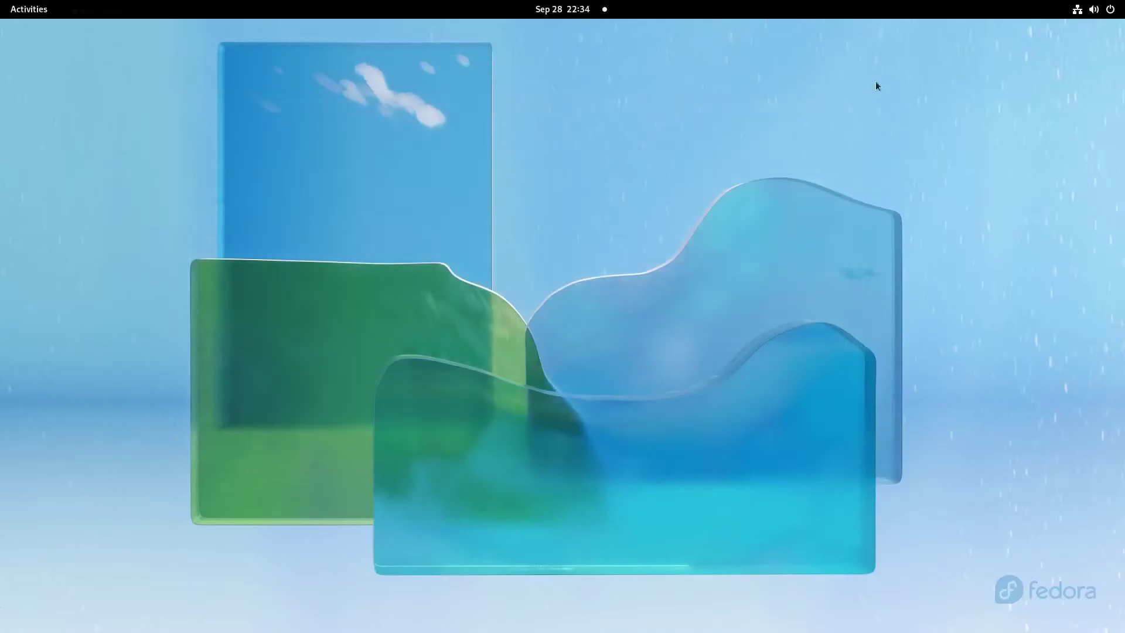
- Reopen the app grid and bring up, then dismiss, WineMine's context menu
click(32, 6)
click(667, 615)
scroll(706, 445, down, 1)
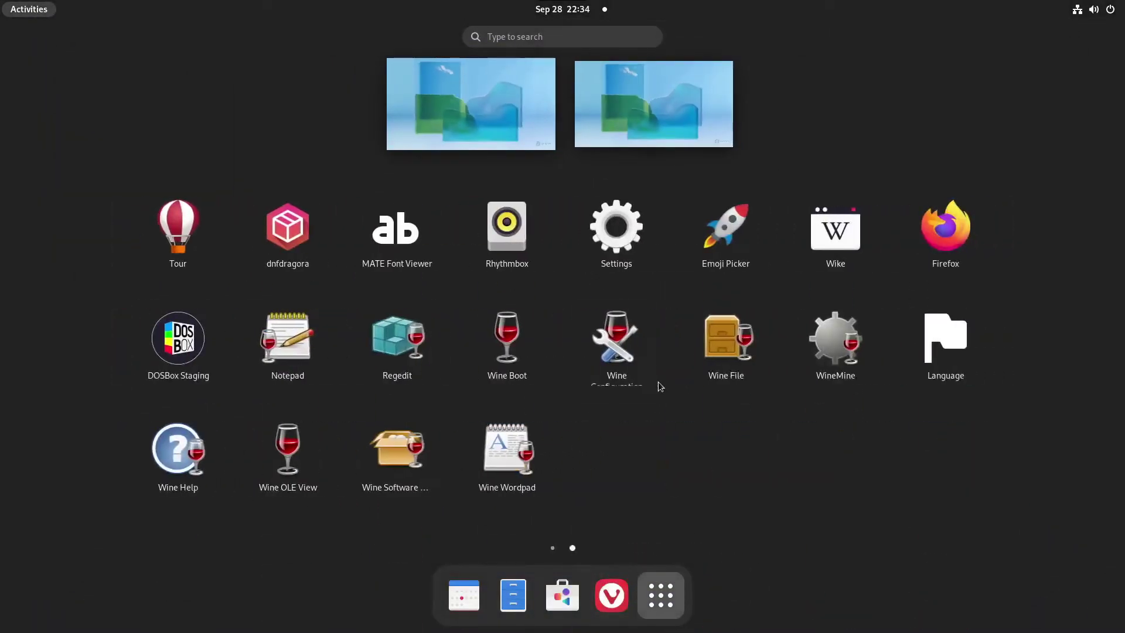
right_click(819, 330)
key(Escape)
- Launch Tweaks from the Utilities folder and dismiss the extensions-moved notice
scroll(719, 295, up, 1)
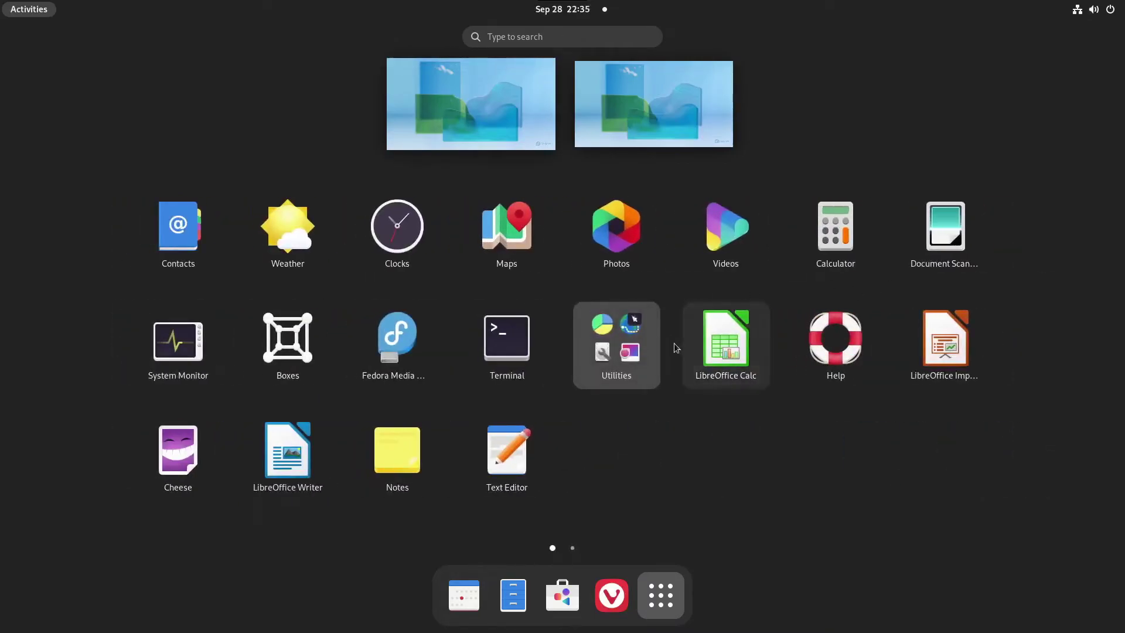
click(620, 358)
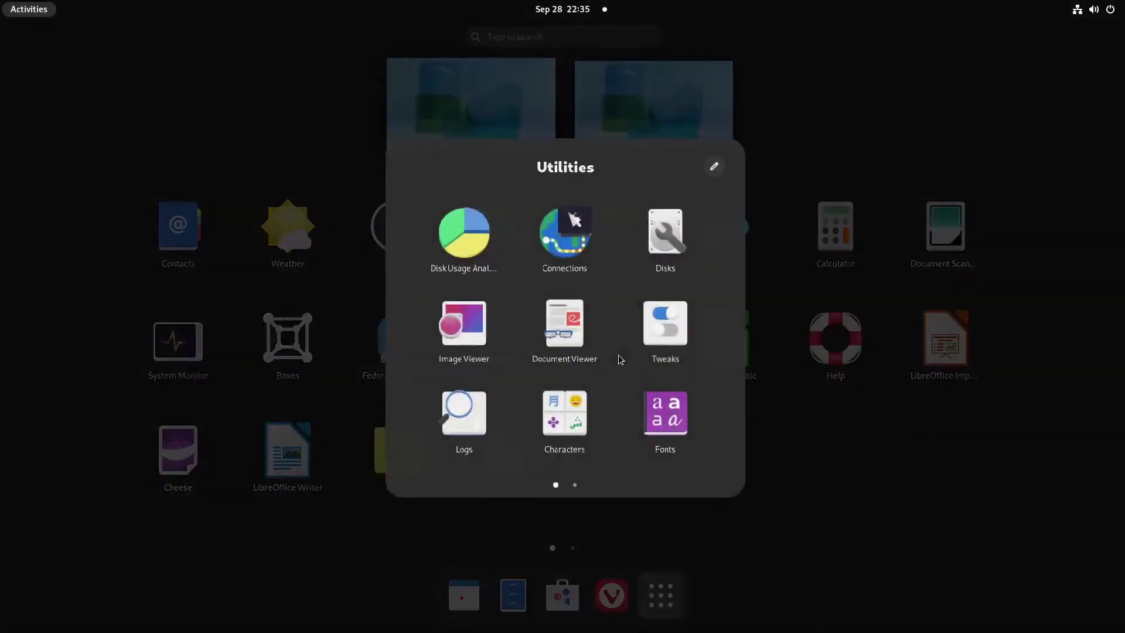
click(666, 328)
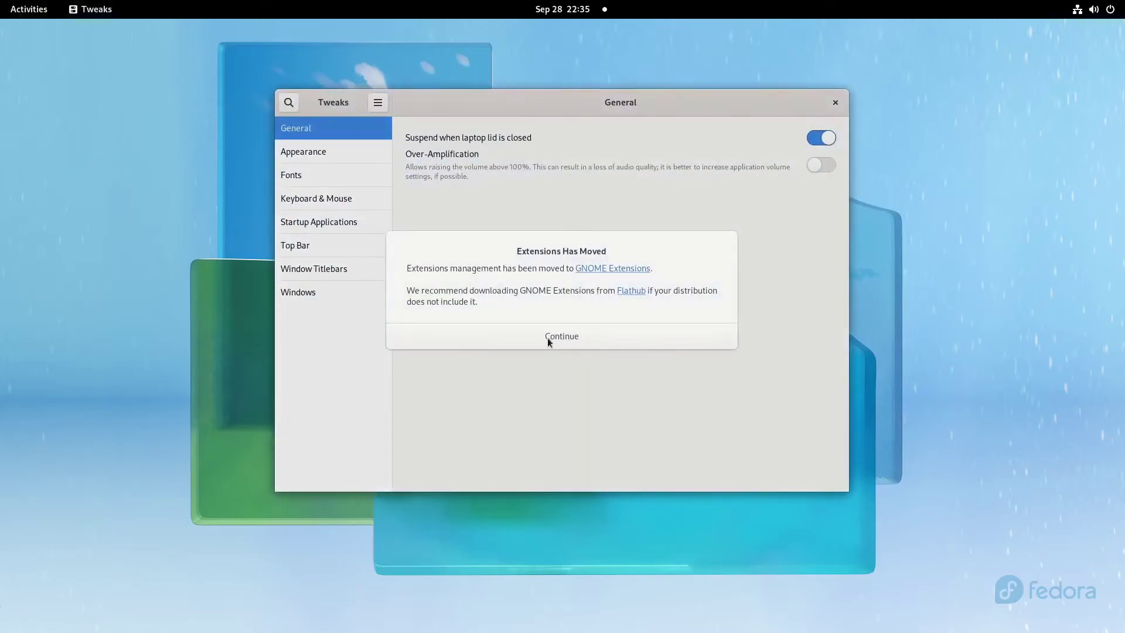
click(548, 339)
- In Appearance, try Adwaita-dark for legacy apps, revert to Adwaita, and review icon and cursor themes
click(350, 153)
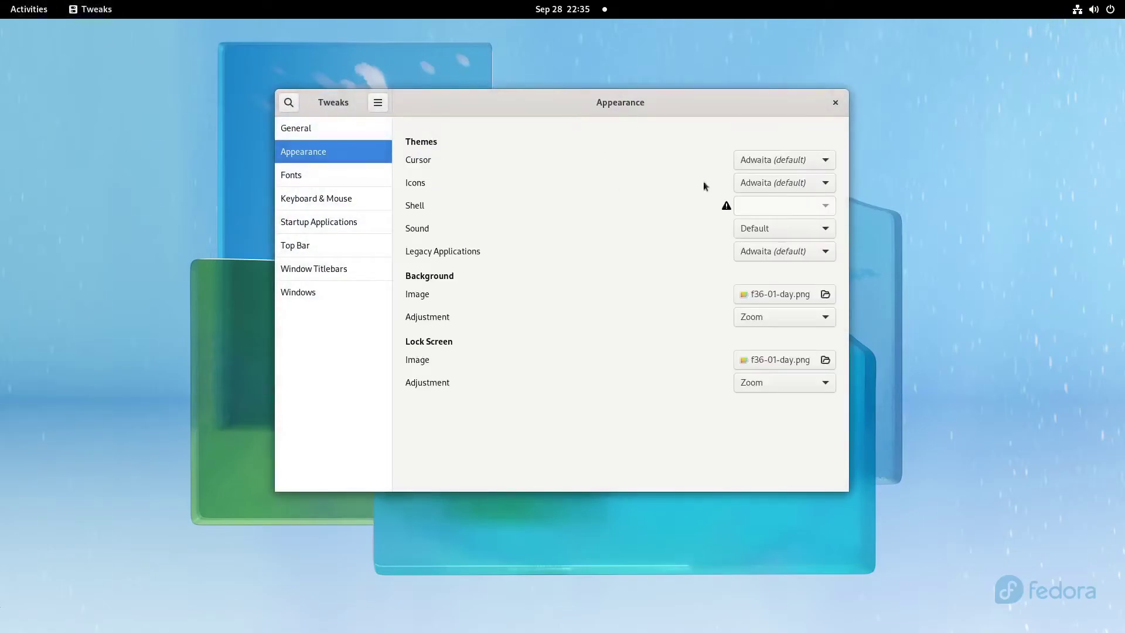
click(777, 163)
click(773, 159)
click(773, 261)
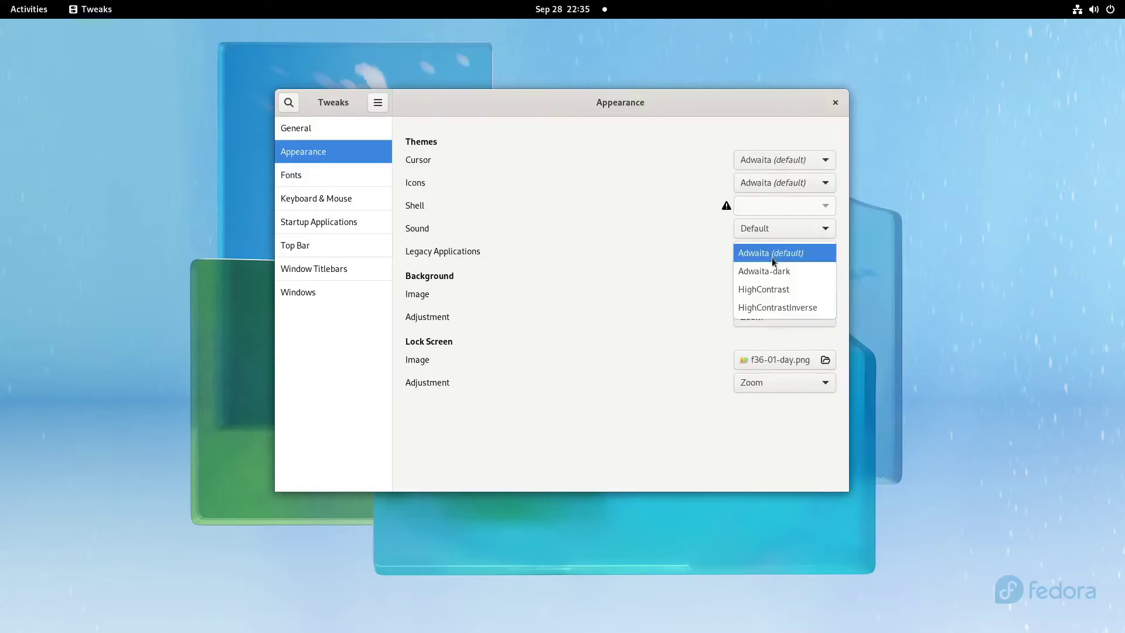
click(762, 268)
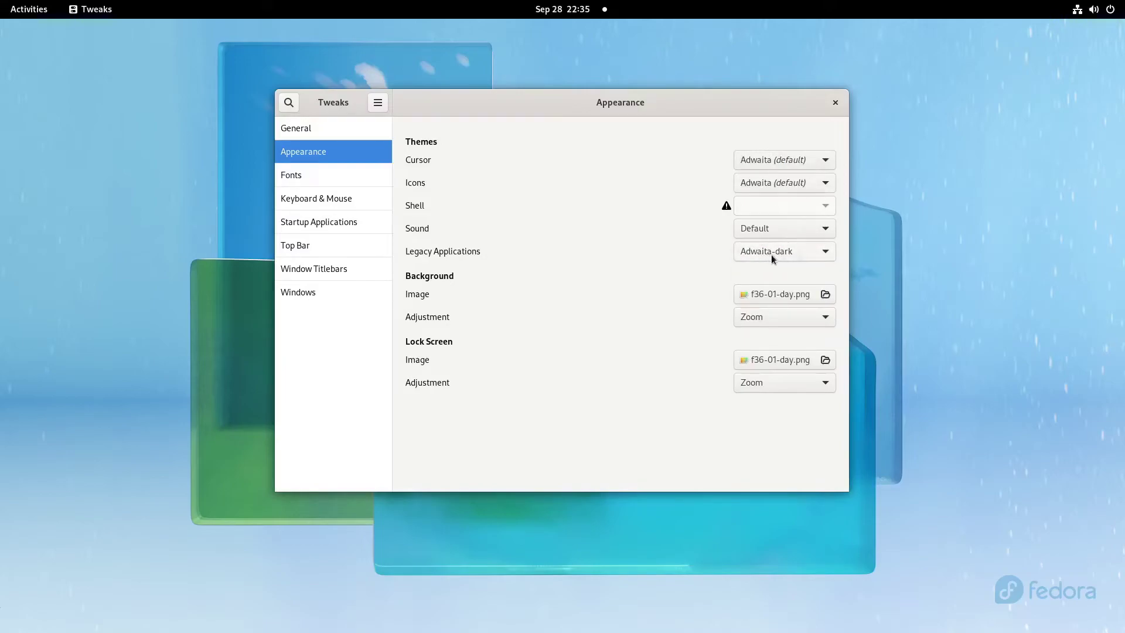
click(770, 259)
click(760, 139)
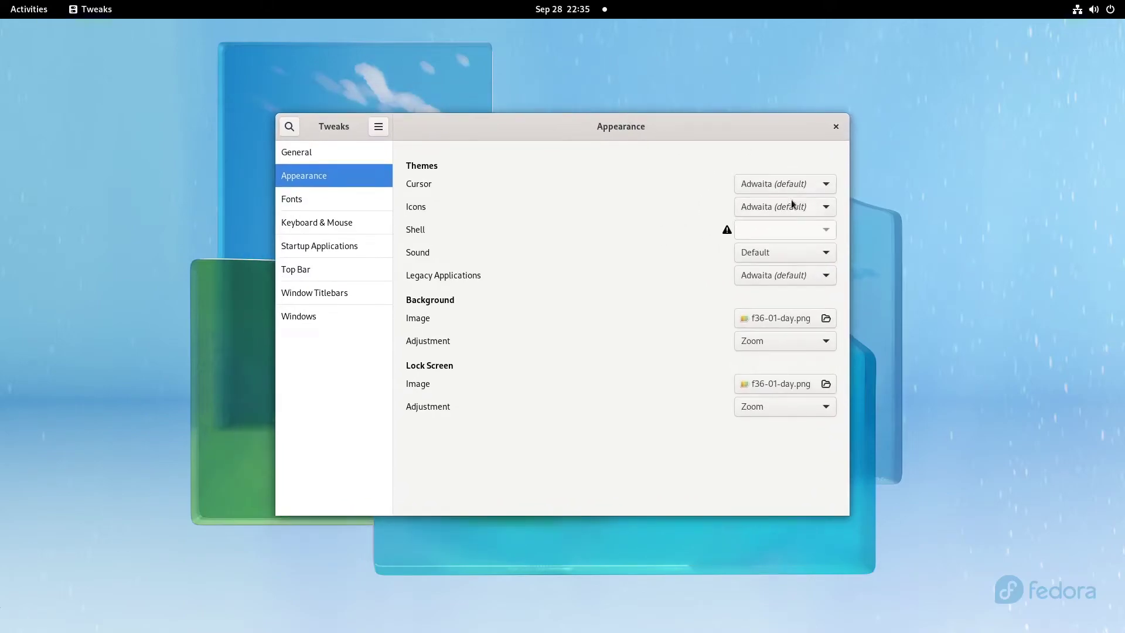
click(791, 203)
click(791, 202)
click(781, 203)
click(782, 204)
click(800, 191)
click(800, 191)
- Browse Fonts, Startup Applications and Top Bar, then enable Maximize and Minimize titlebar buttons
click(350, 202)
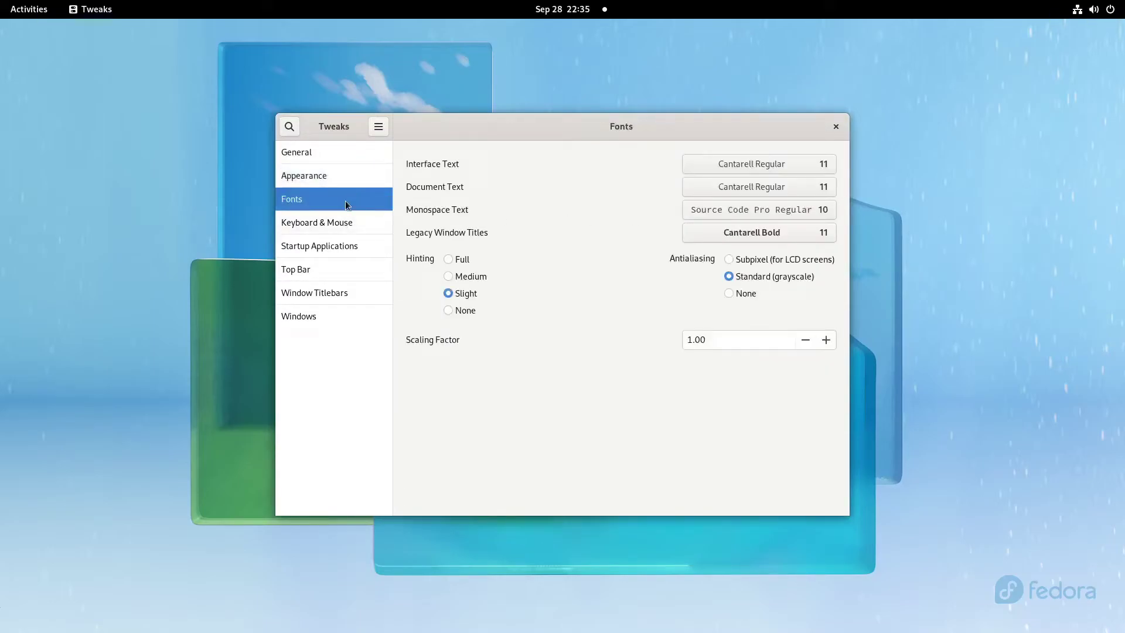
click(345, 246)
click(319, 269)
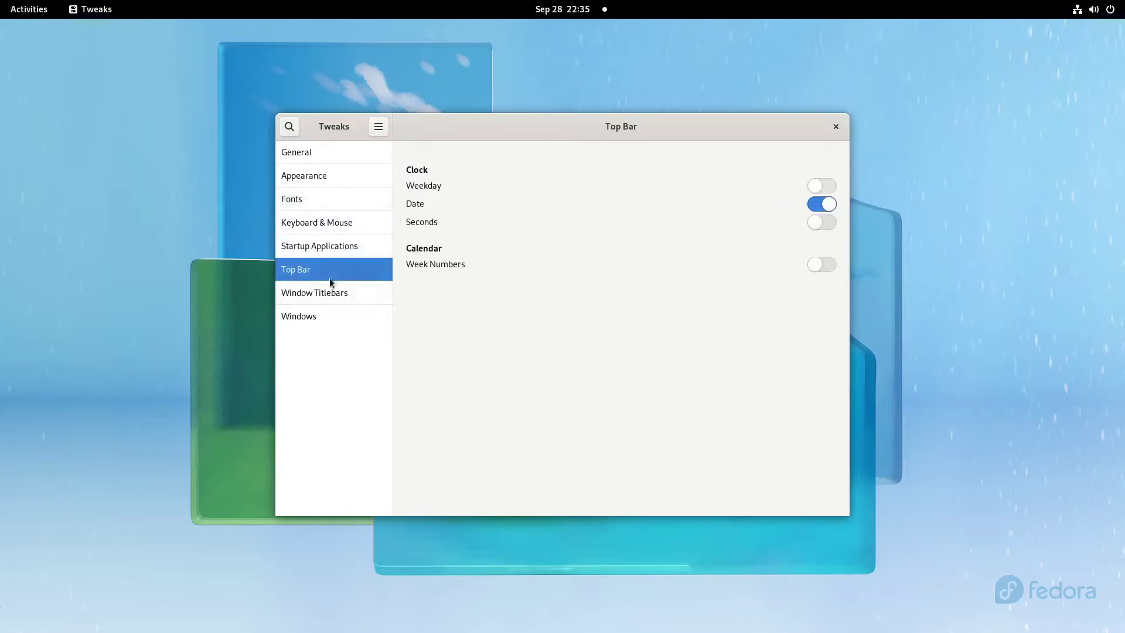
click(355, 292)
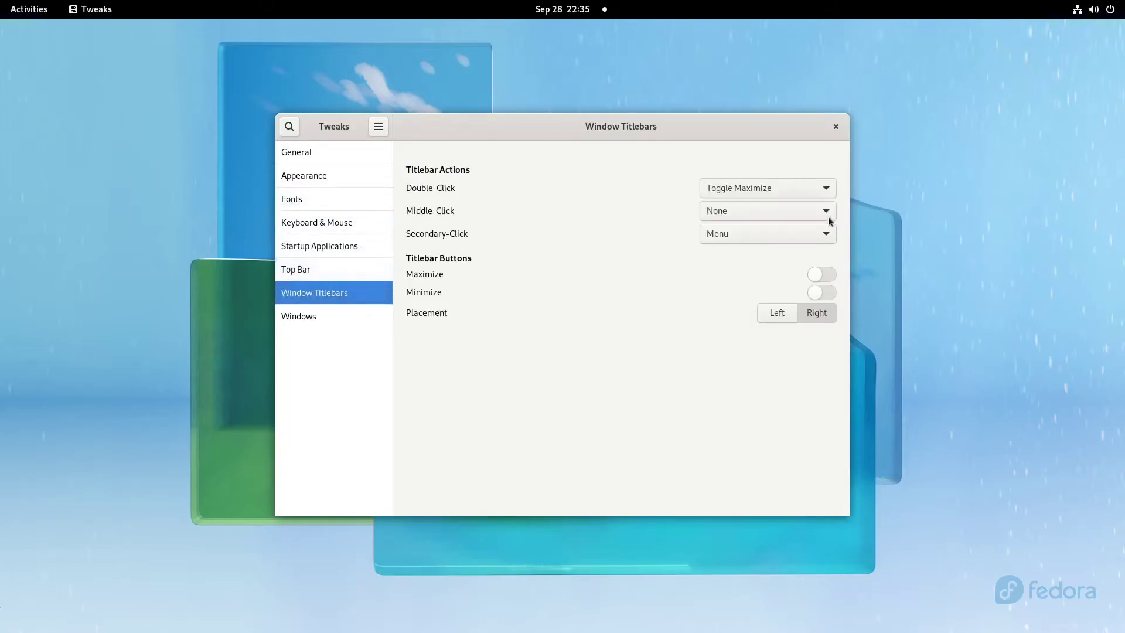
click(821, 275)
click(820, 292)
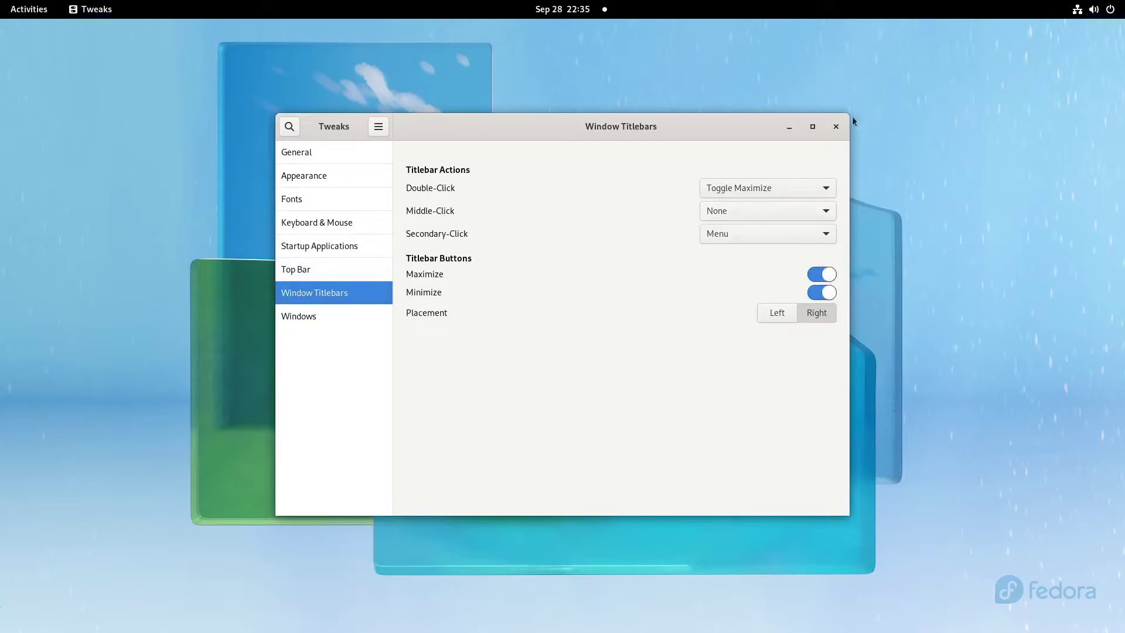
- View the Windows page, maximize and restore the Tweaks window, then close Tweaks
click(326, 317)
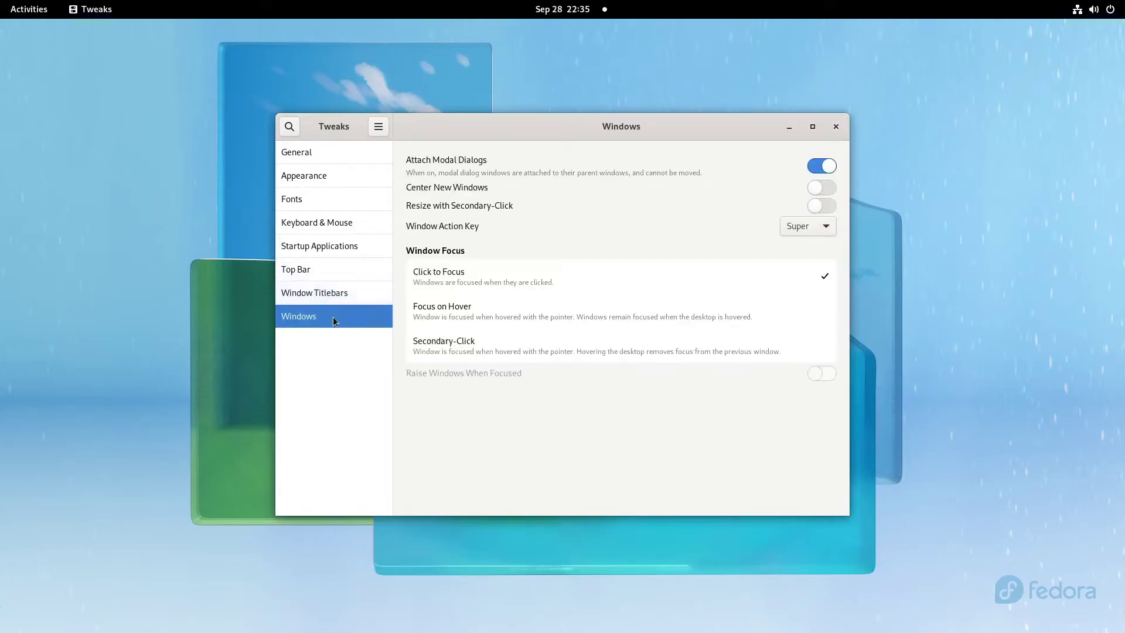
double_click(554, 119)
double_click(468, 39)
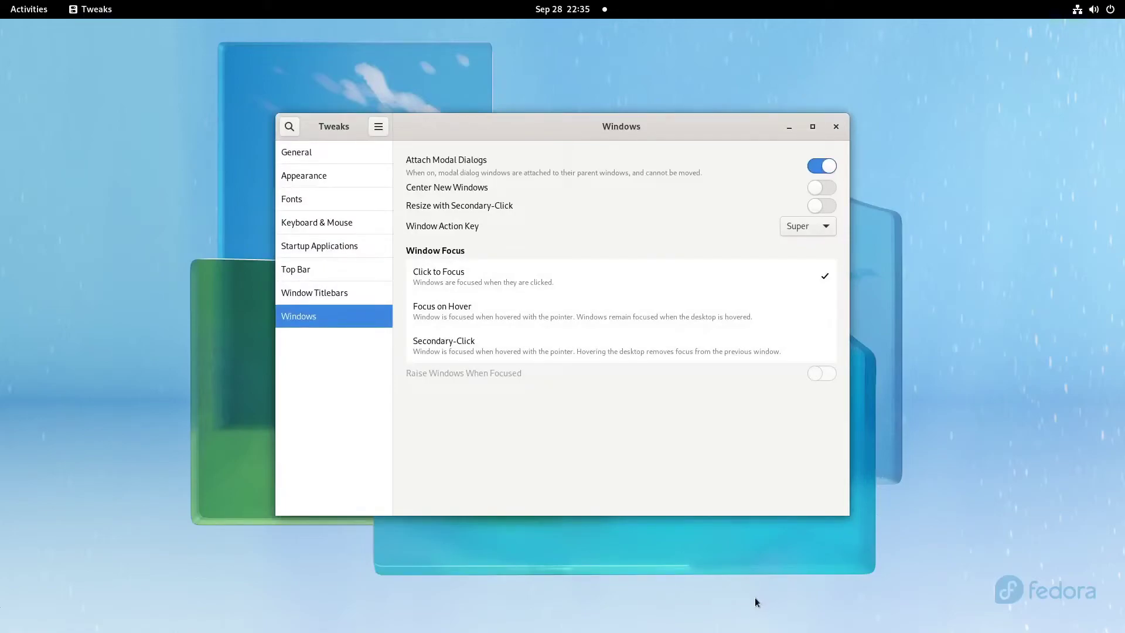
click(841, 131)
- Launch Software, search 'extension', and check the Extensions app's details
click(6, 13)
click(654, 605)
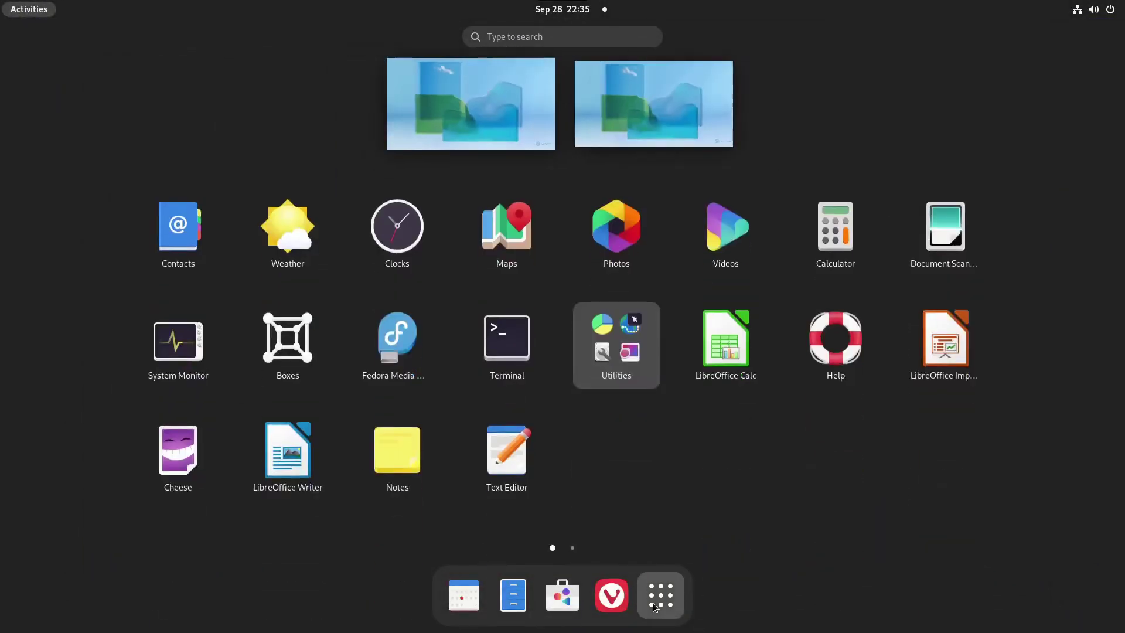
click(563, 593)
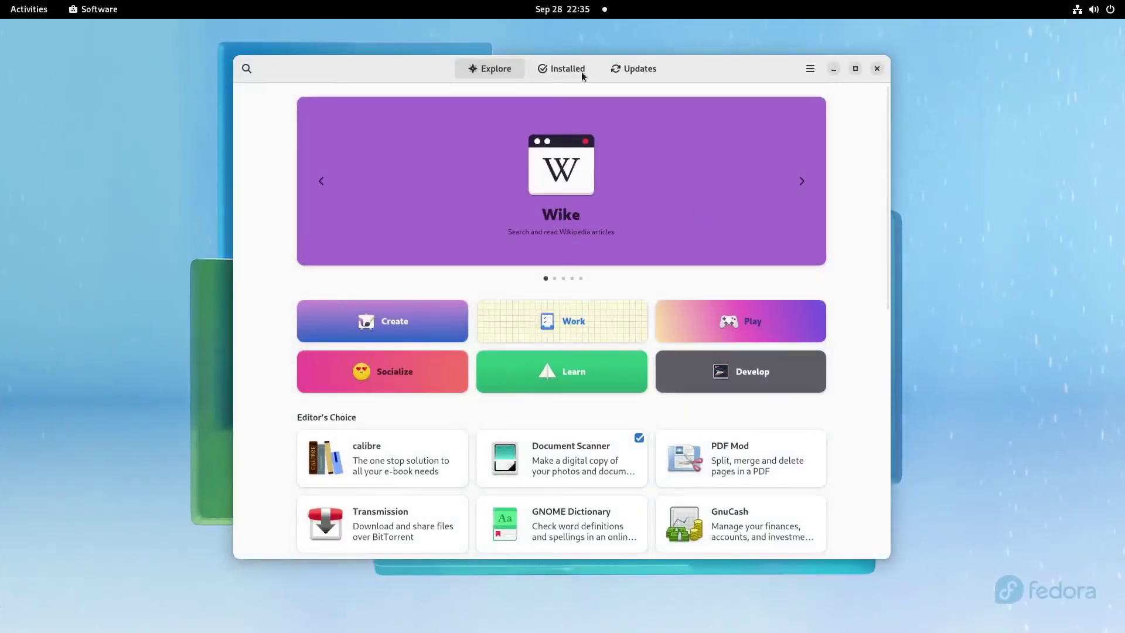
click(247, 69)
text(exte)
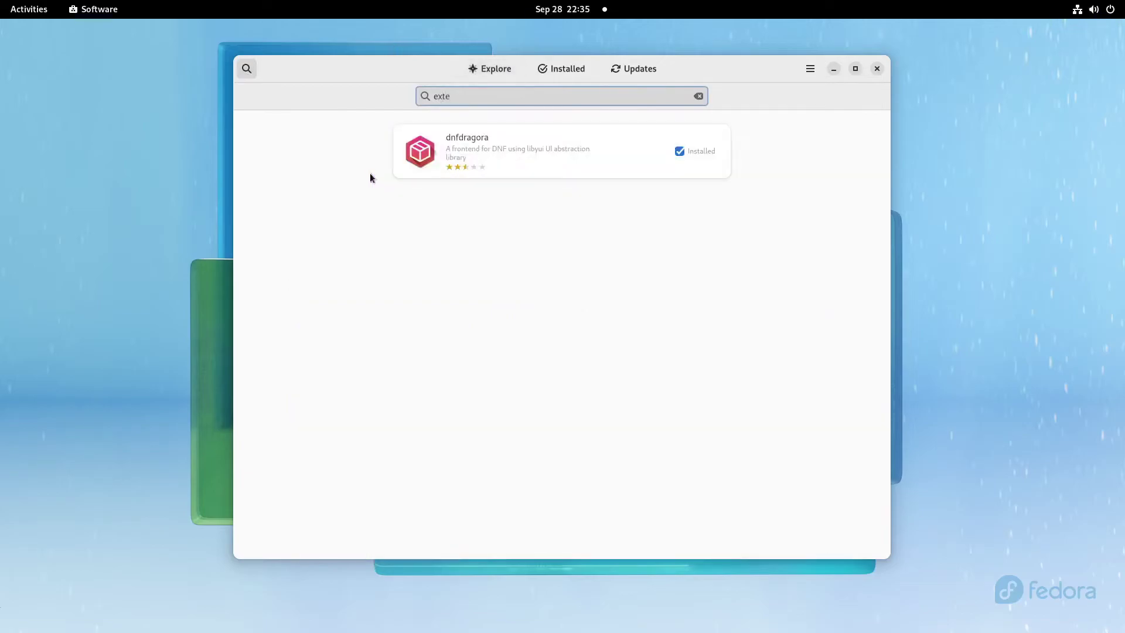
text(nsio)
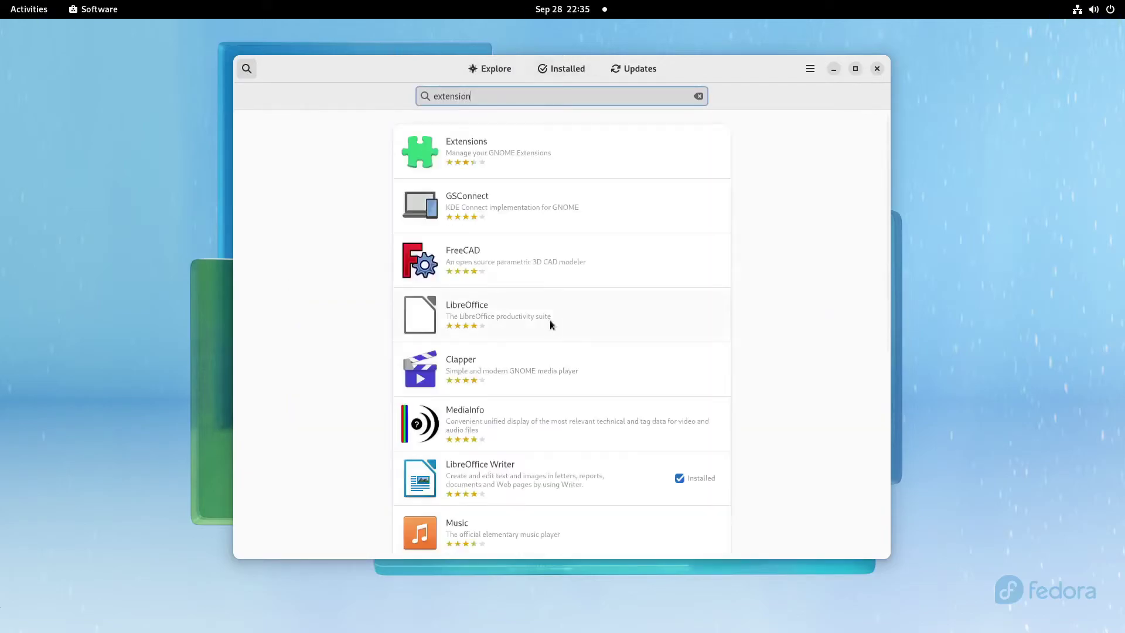
text(n)
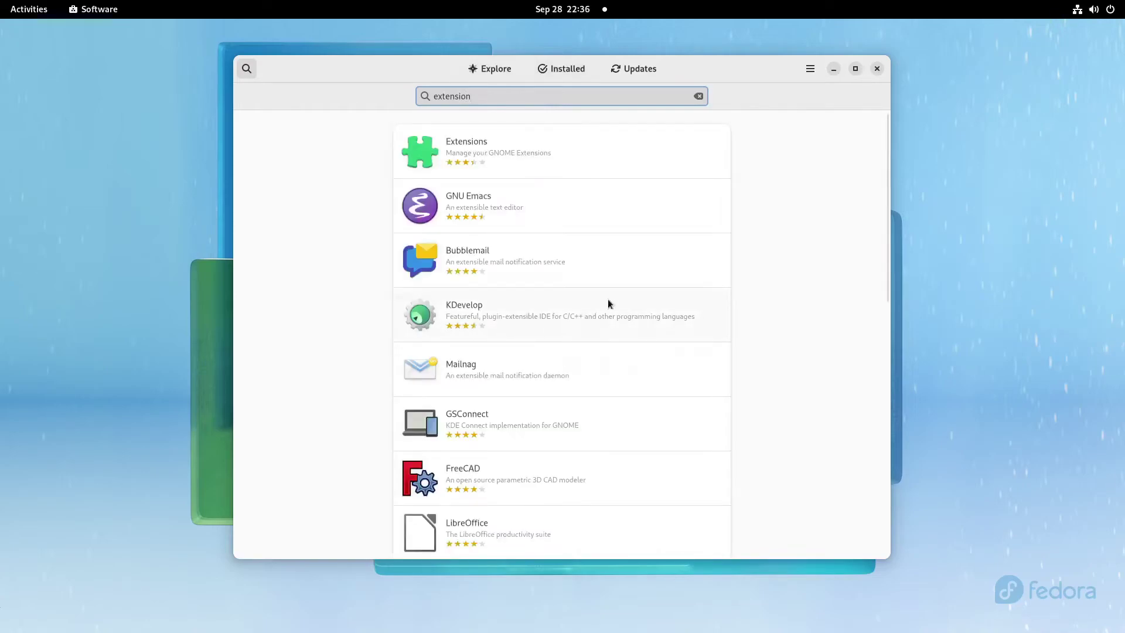
click(575, 148)
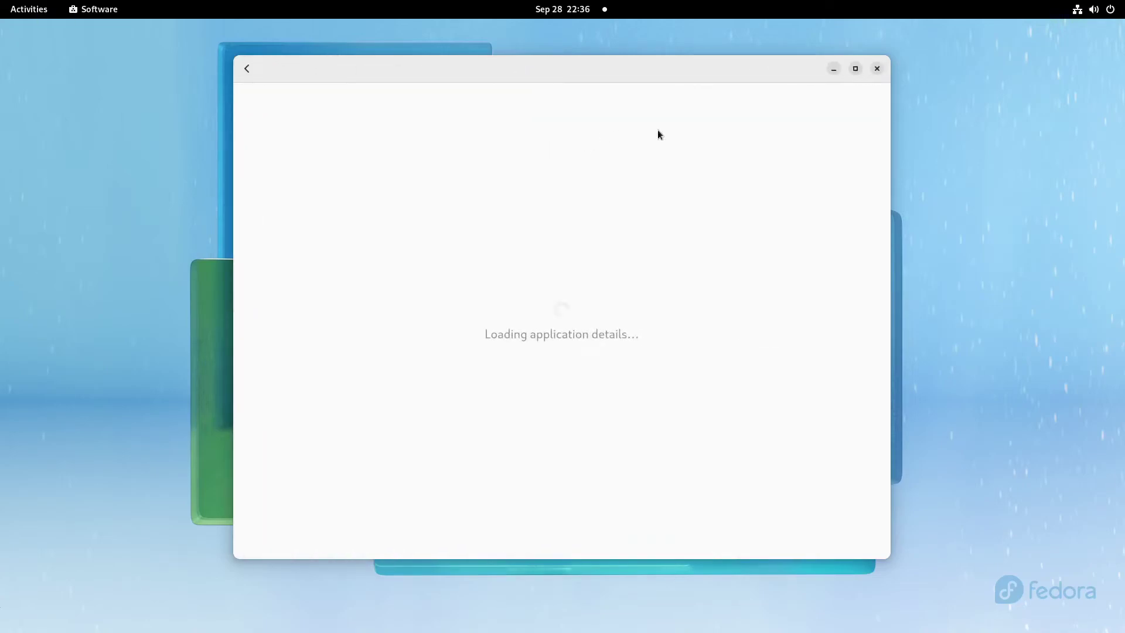
click(247, 68)
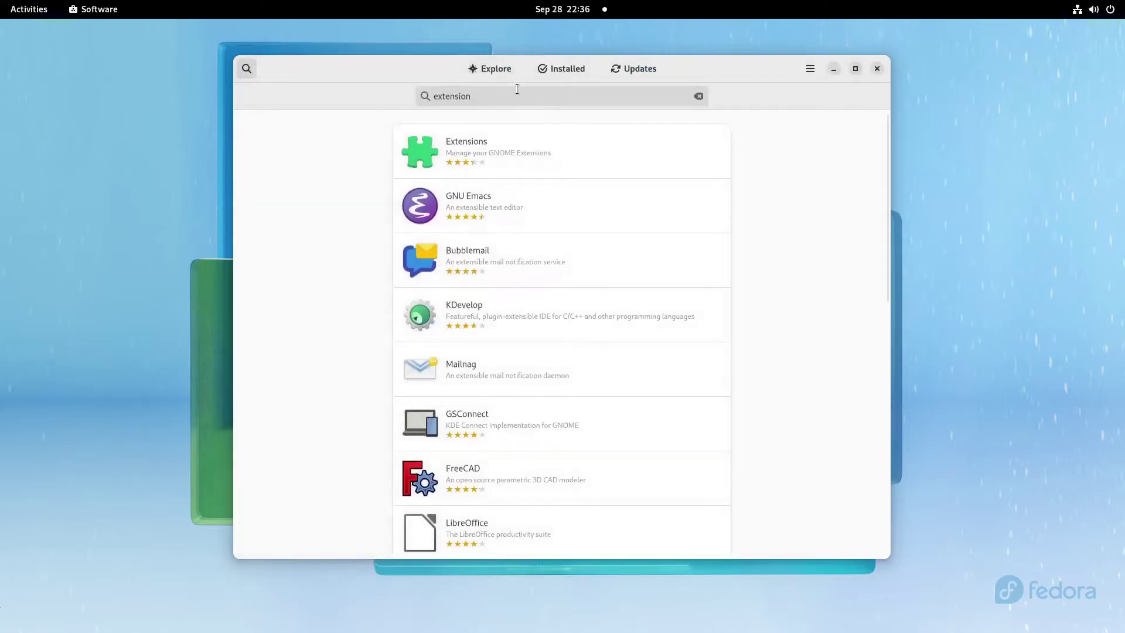
- Extend the search with 'ma' and look over the software repositories list
click(518, 89)
text(mana)
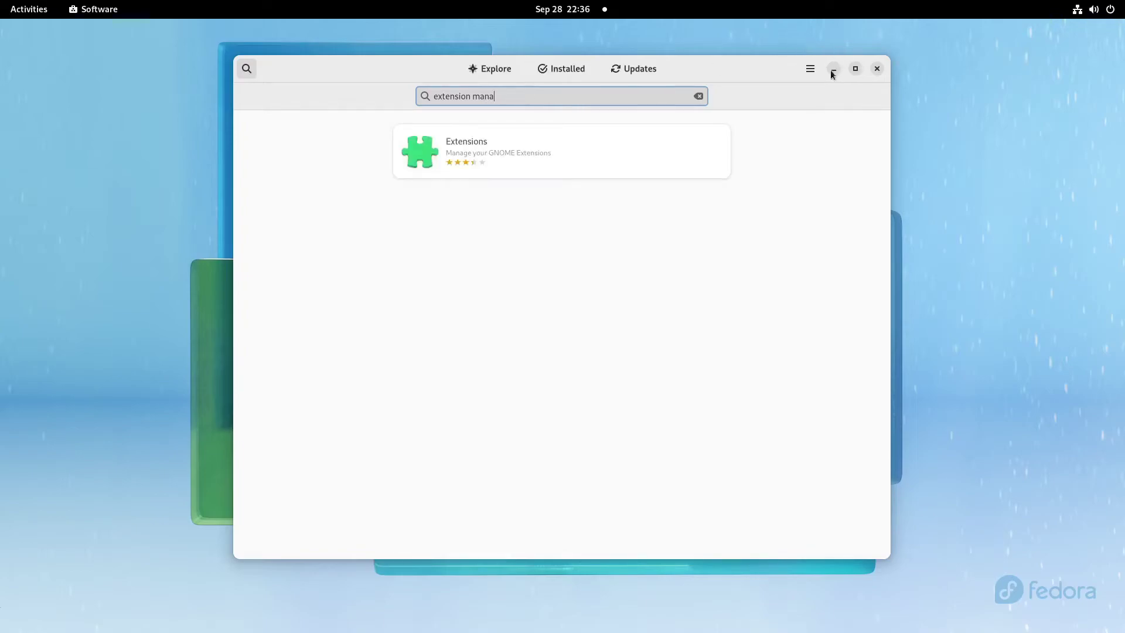
click(810, 68)
click(817, 91)
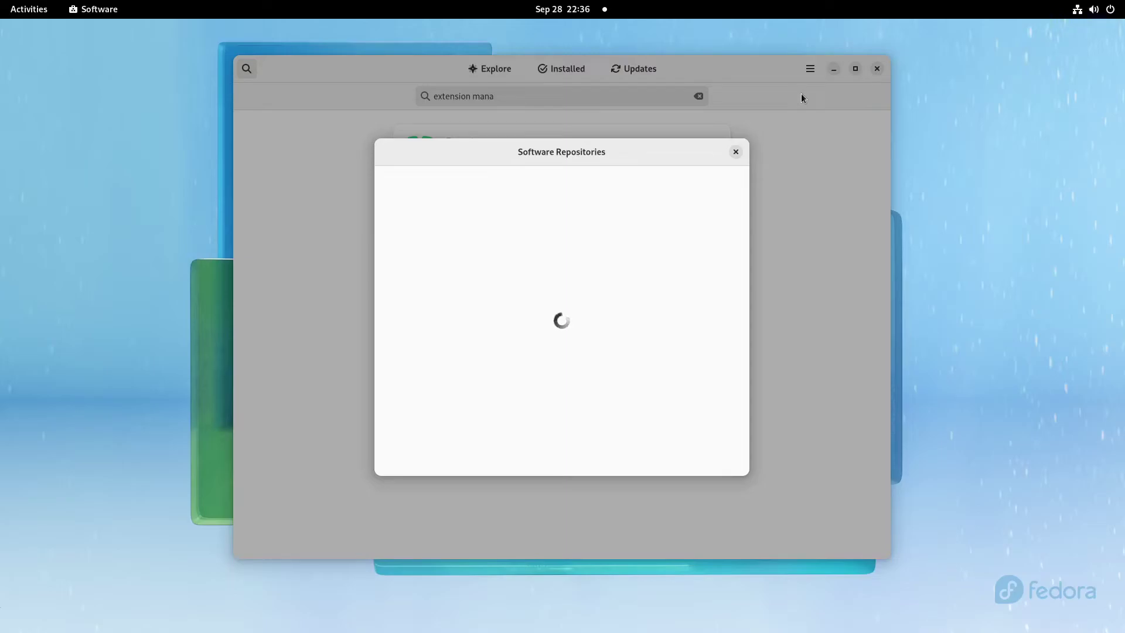
mouse_move(635, 159)
mouse_down()
mouse_move(545, 182)
mouse_move(649, 162)
mouse_up()
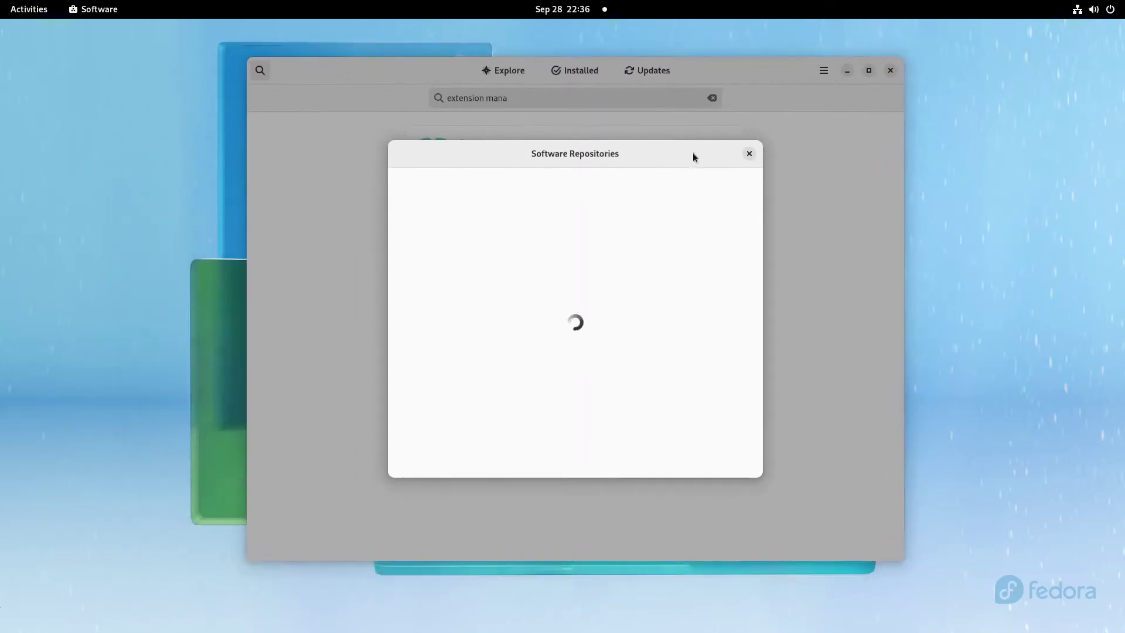
click(749, 153)
- Start installing the 106.1 kB Extensions app from its details page
click(617, 159)
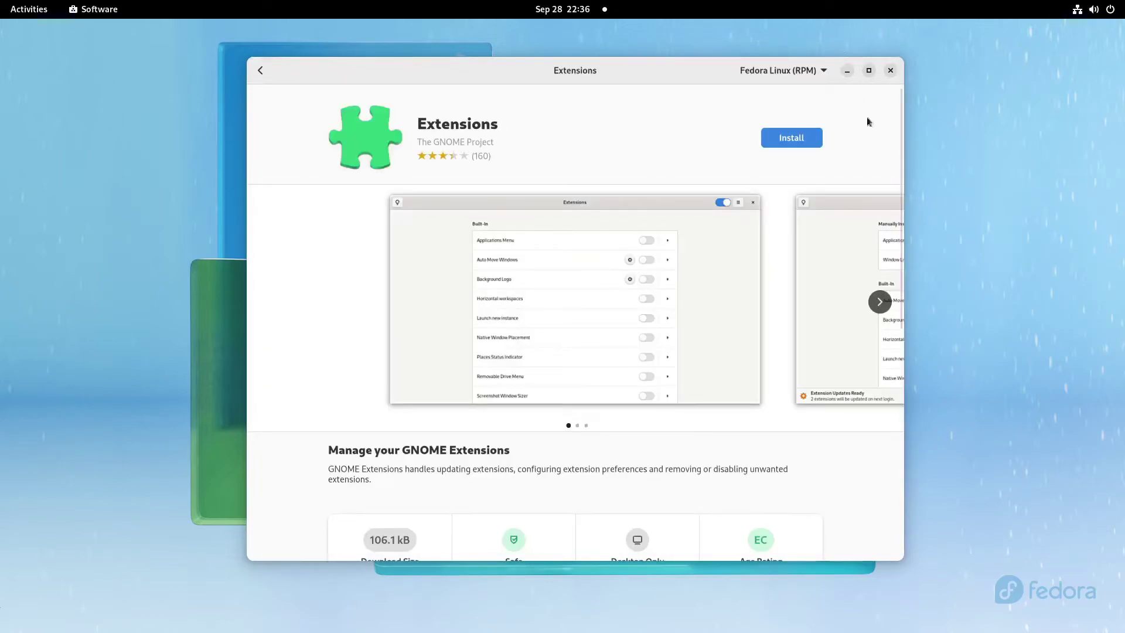
click(798, 138)
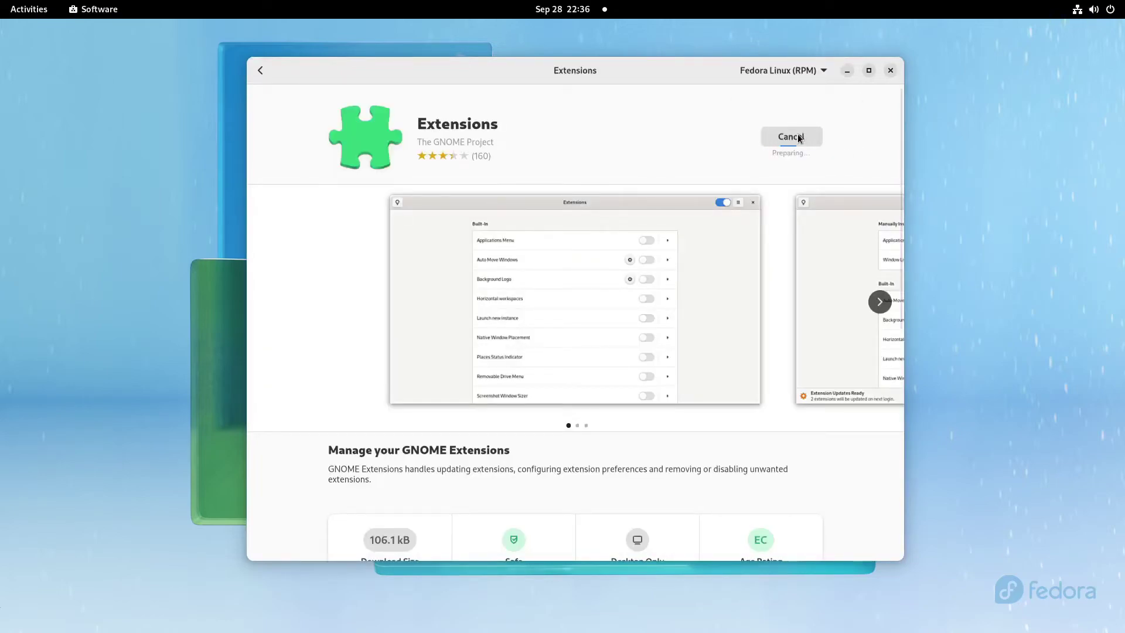
click(34, 9)
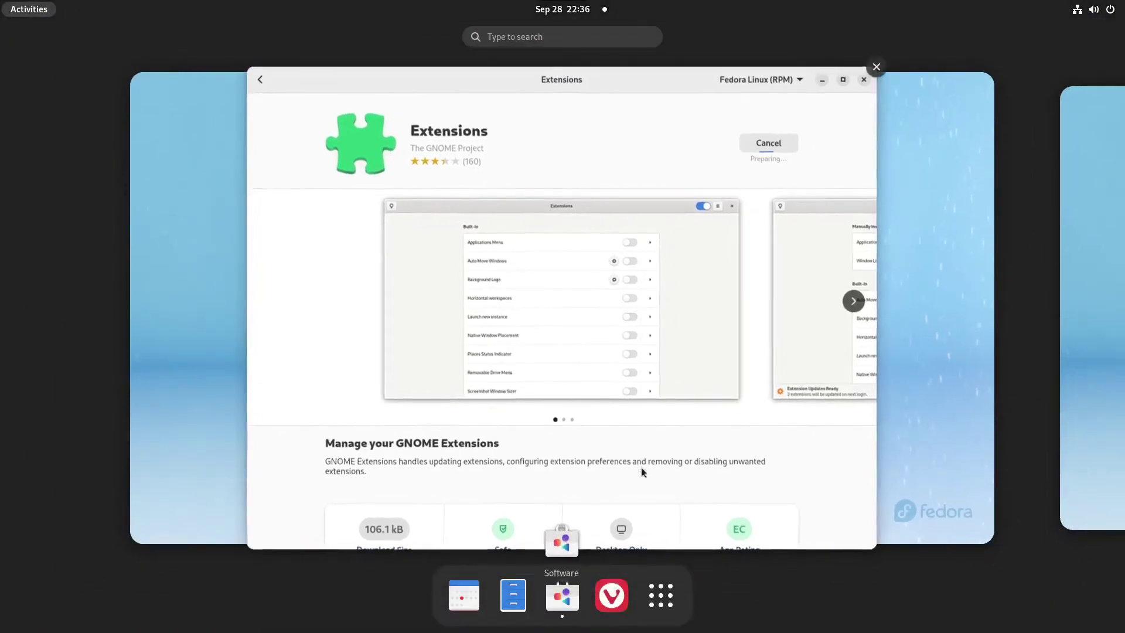
- Launch Settings from the full application grid
click(669, 592)
scroll(322, 338, down, 1)
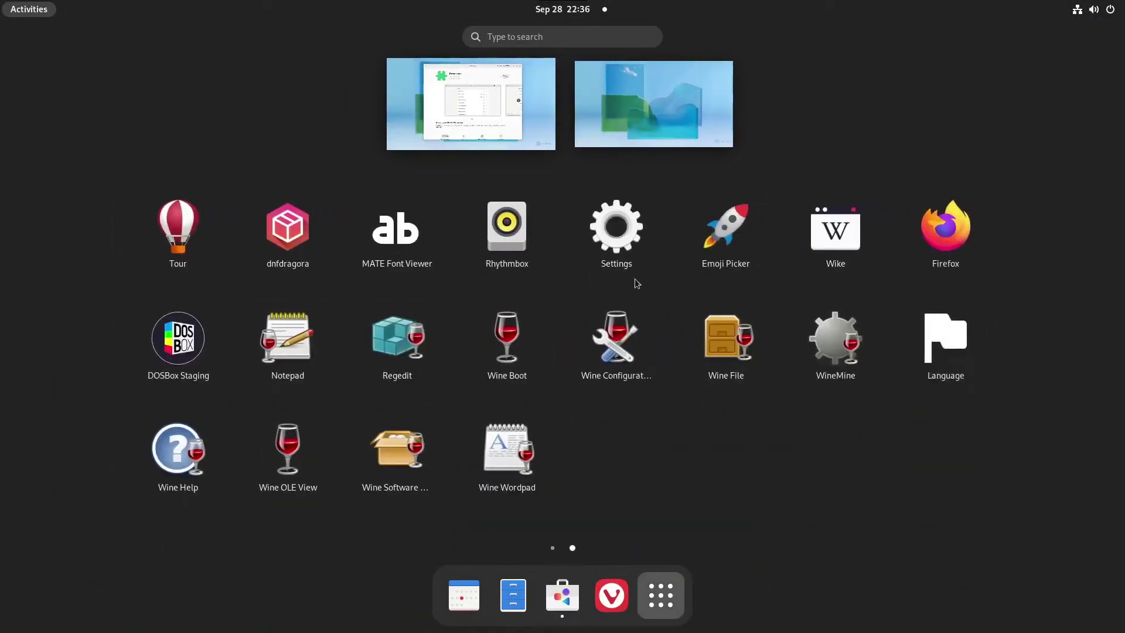
click(621, 234)
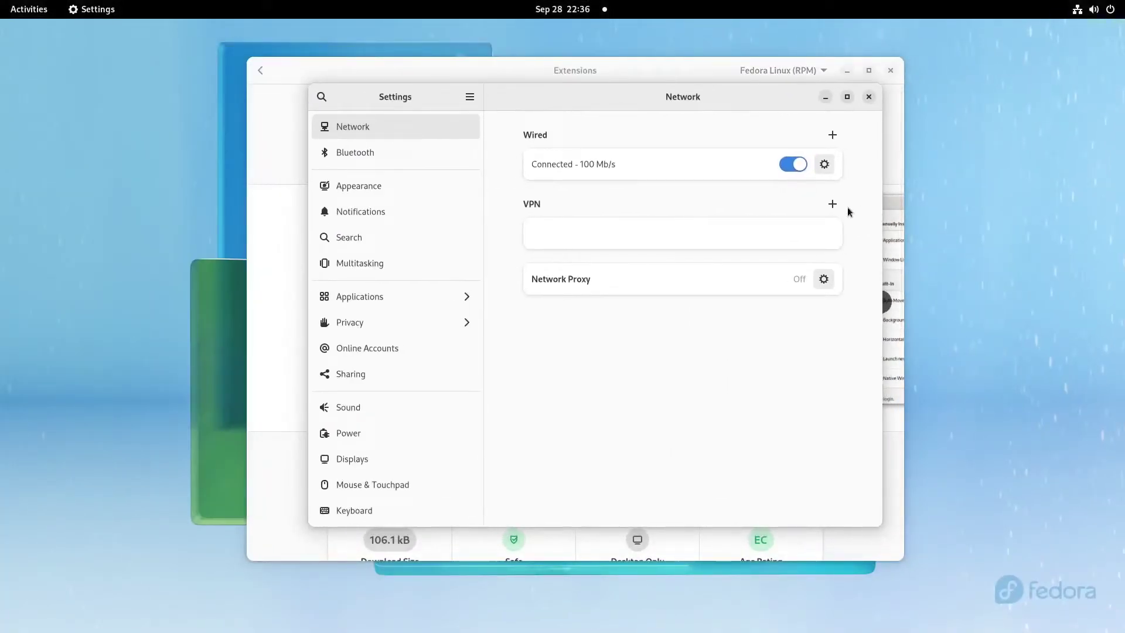
- Step through the wired connection's Identity, IPv4, IPv6 and Security tabs, then view Bluetooth
click(825, 171)
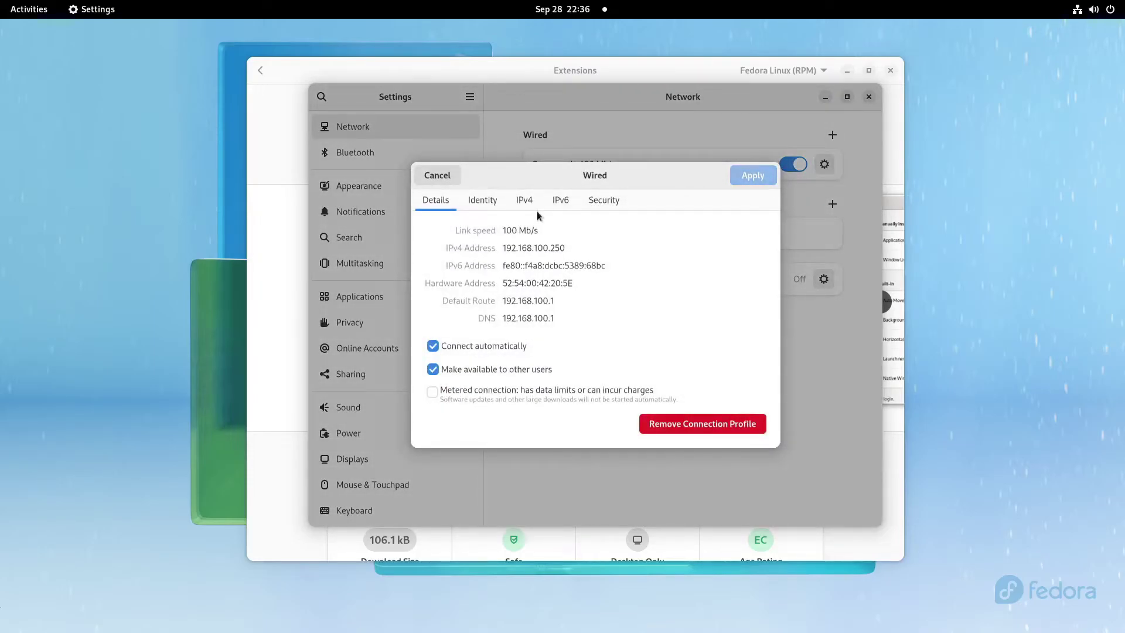
click(482, 199)
click(524, 200)
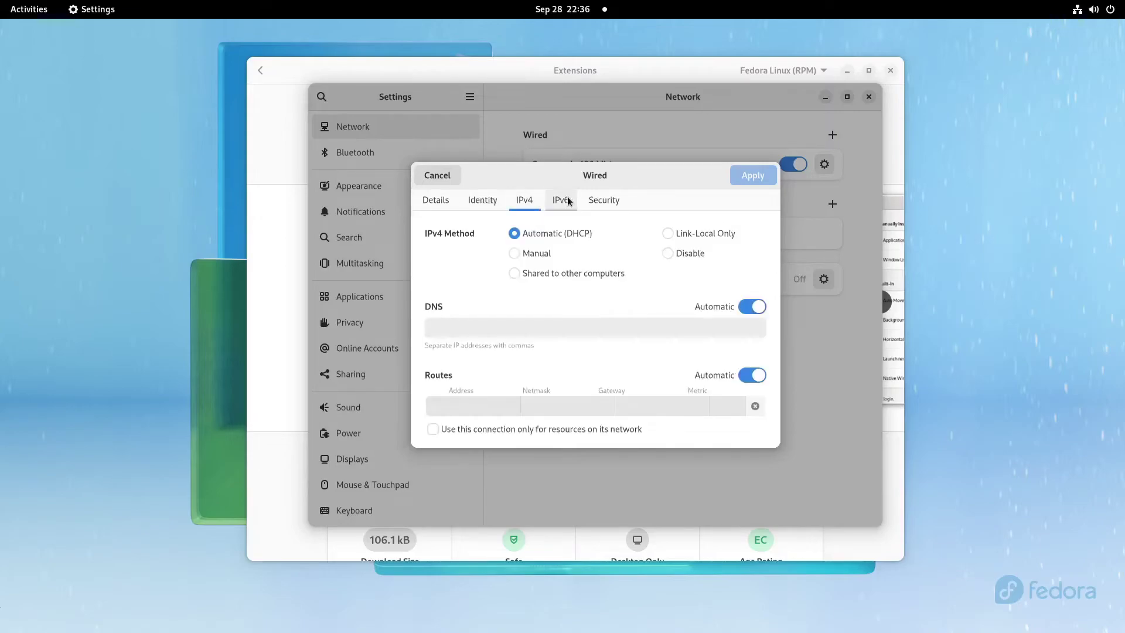
click(561, 200)
click(599, 198)
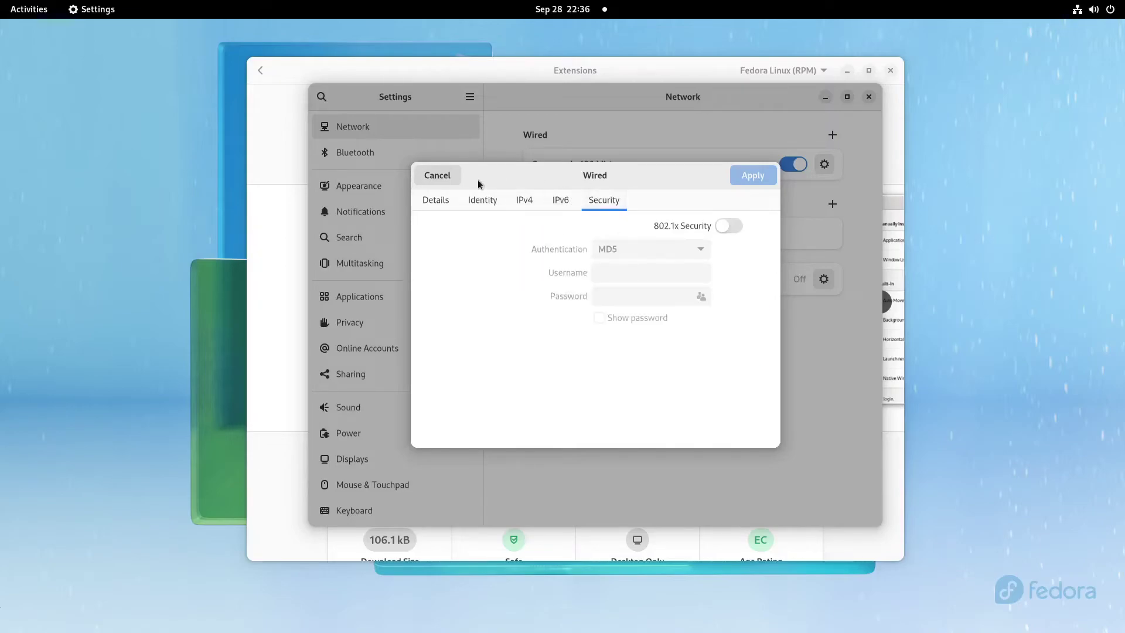
click(404, 154)
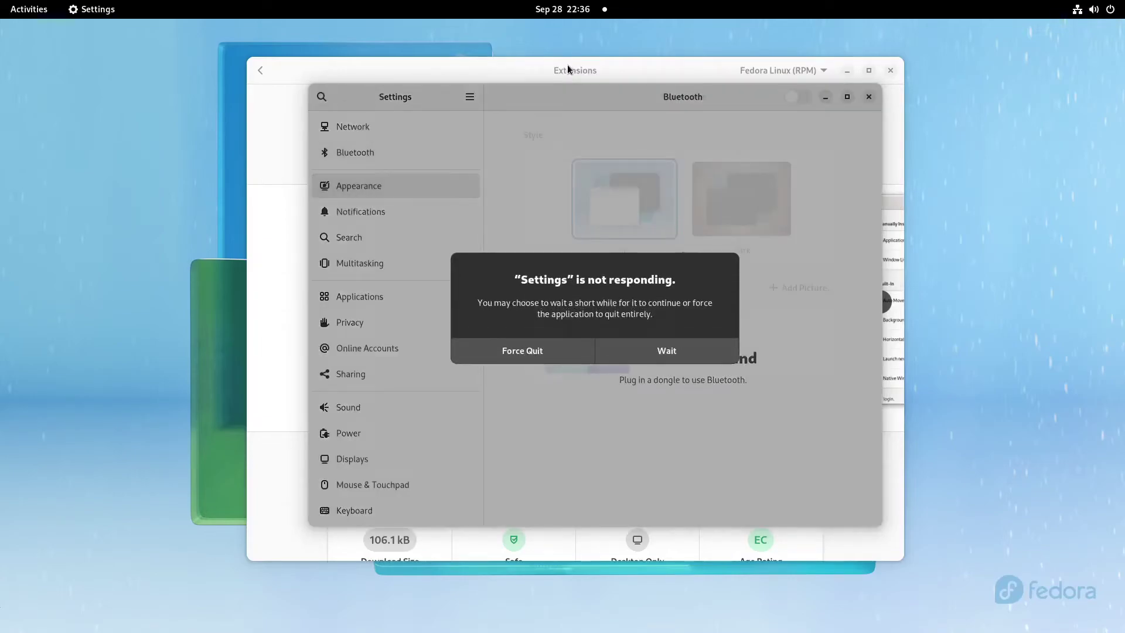
- Keep waiting for Settings and set the teal mountain wallpaper as background
click(690, 346)
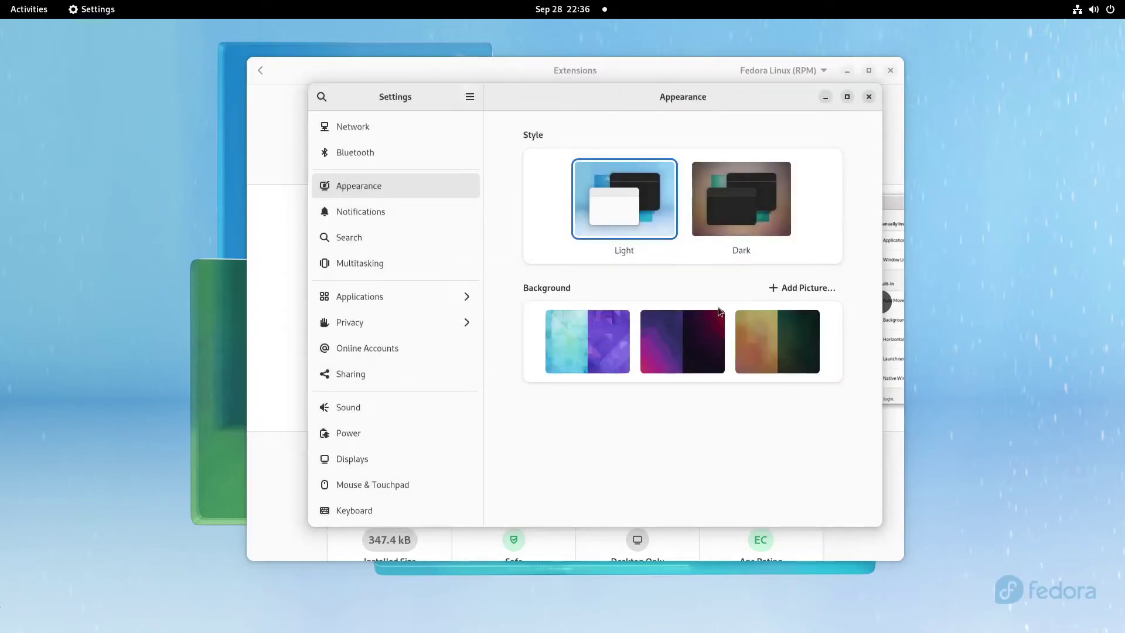
scroll(729, 352, down, 1)
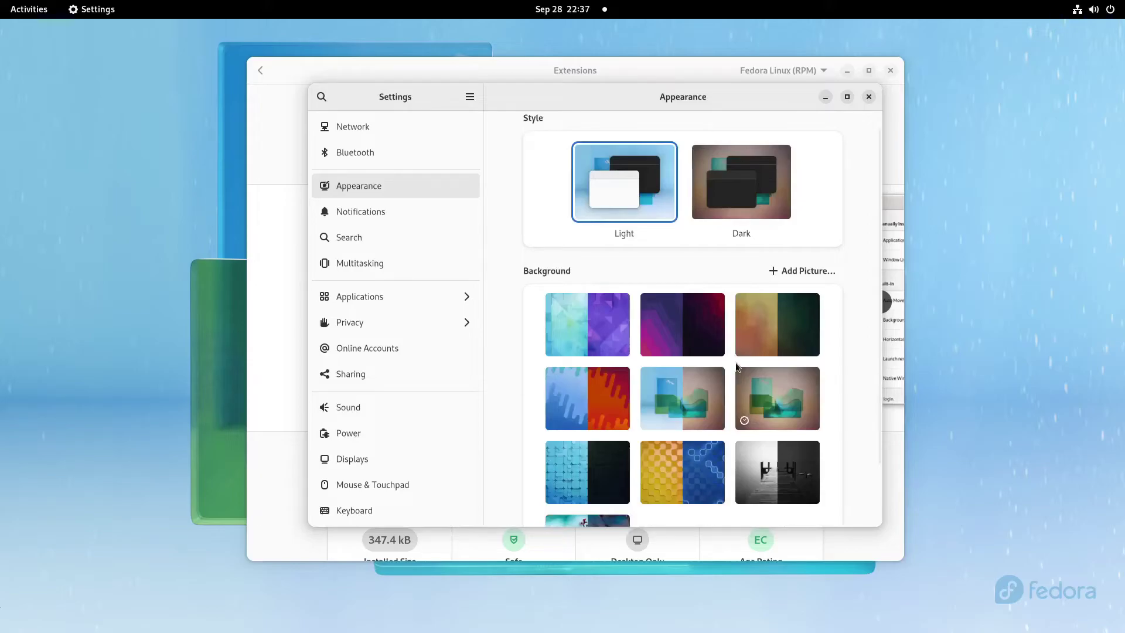
scroll(736, 364, down, 1)
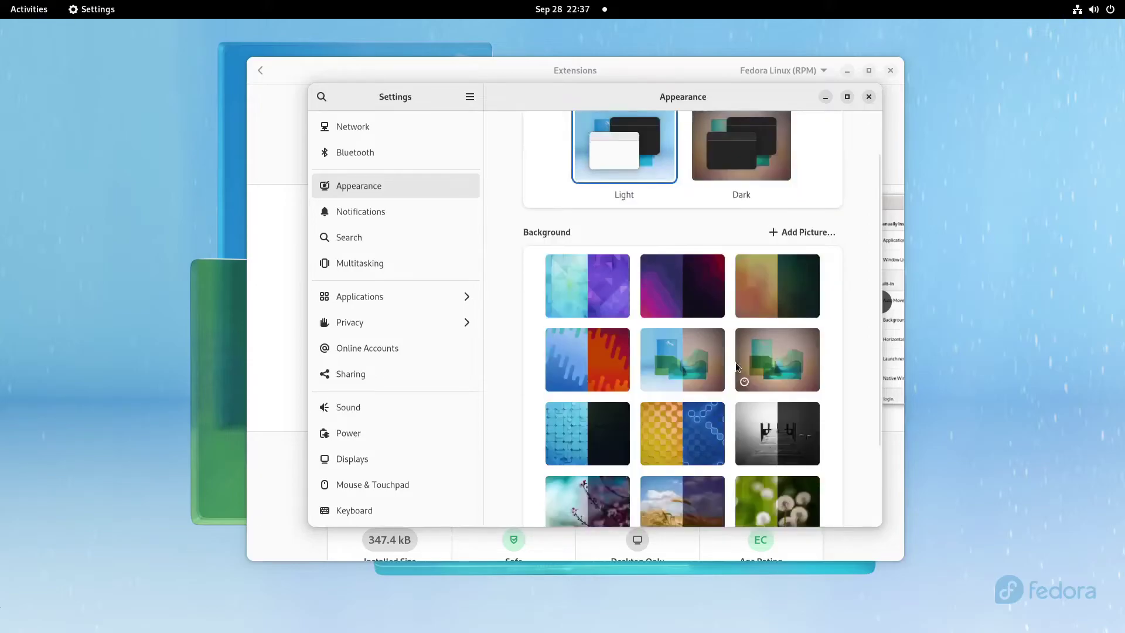
scroll(735, 363, down, 4)
scroll(735, 366, down, 5)
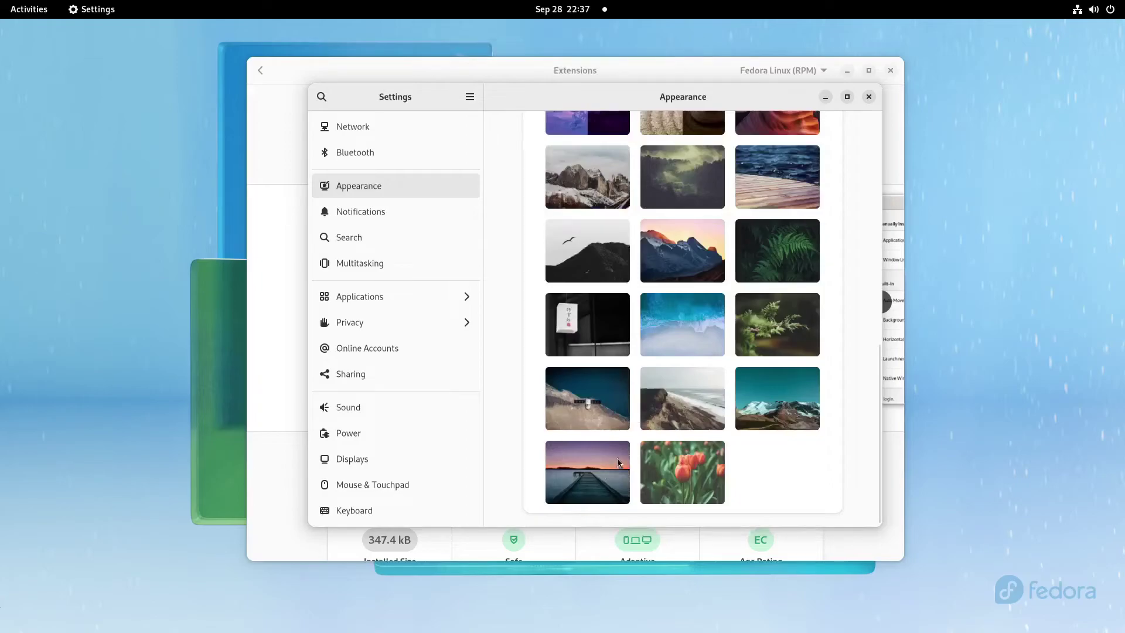
click(762, 391)
- Briefly try the canyon wallpaper and scroll through the Background grid
scroll(714, 318, up, 1)
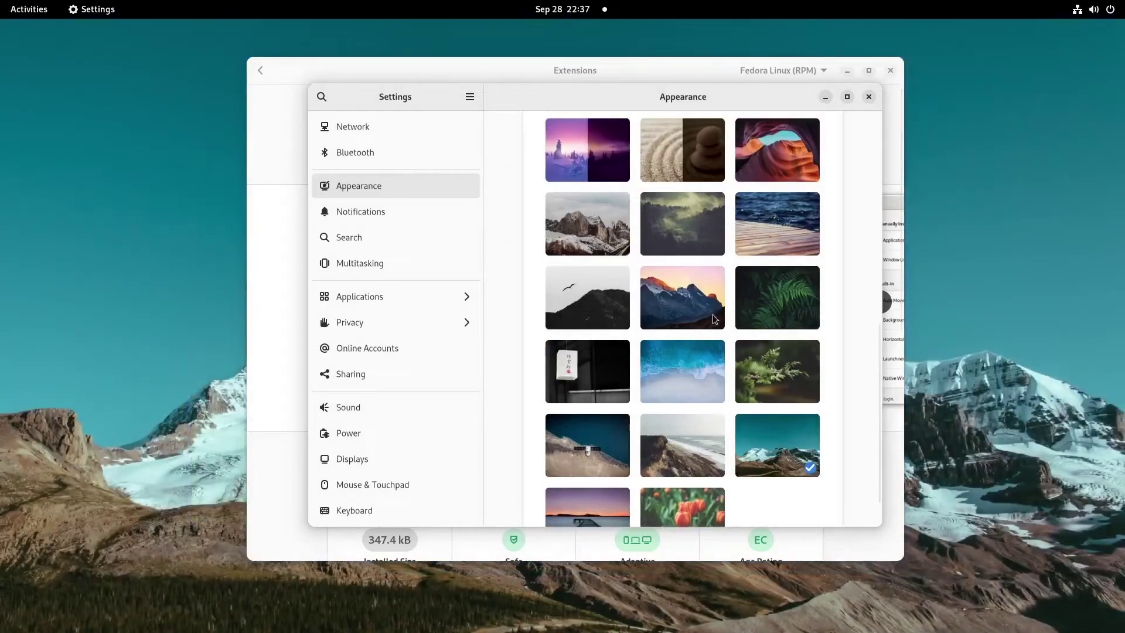
scroll(712, 314, up, 5)
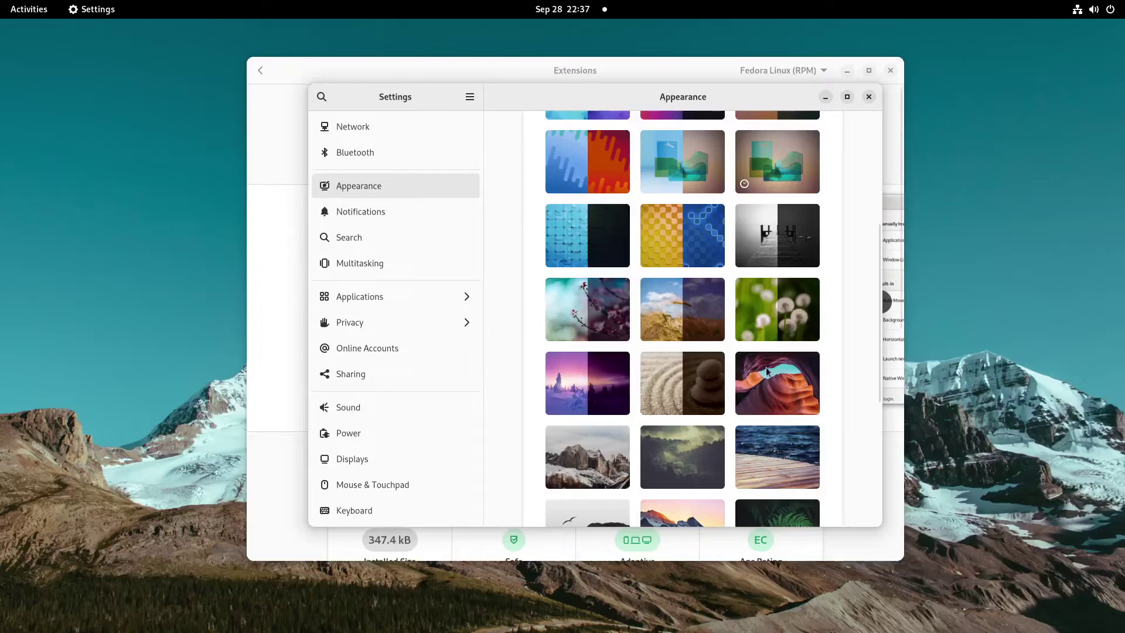
click(765, 367)
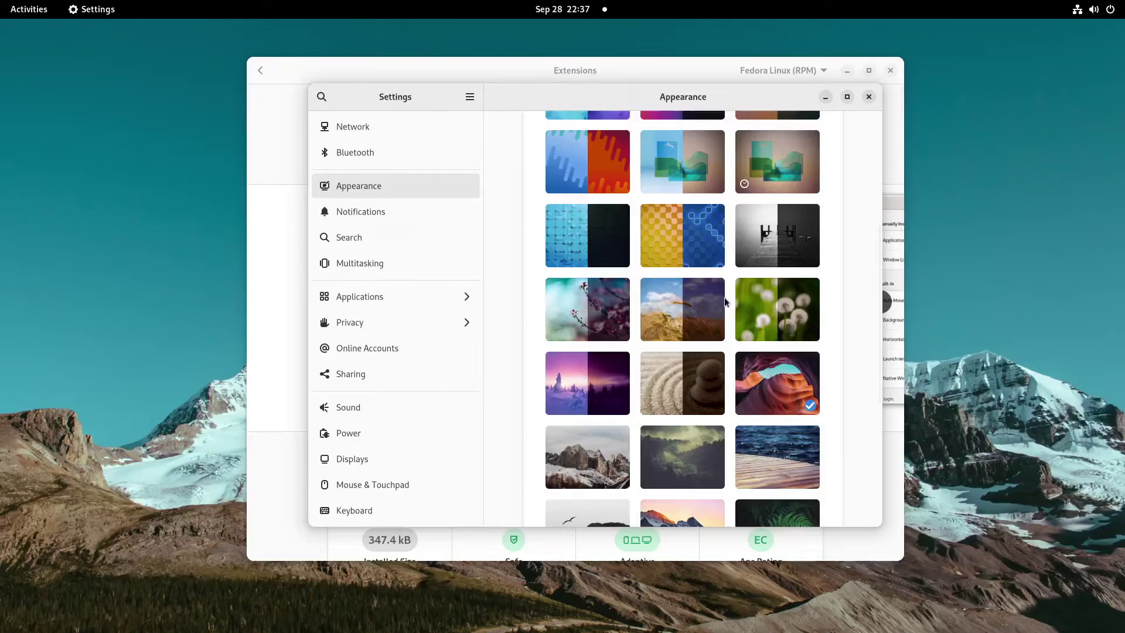
scroll(724, 301, down, 5)
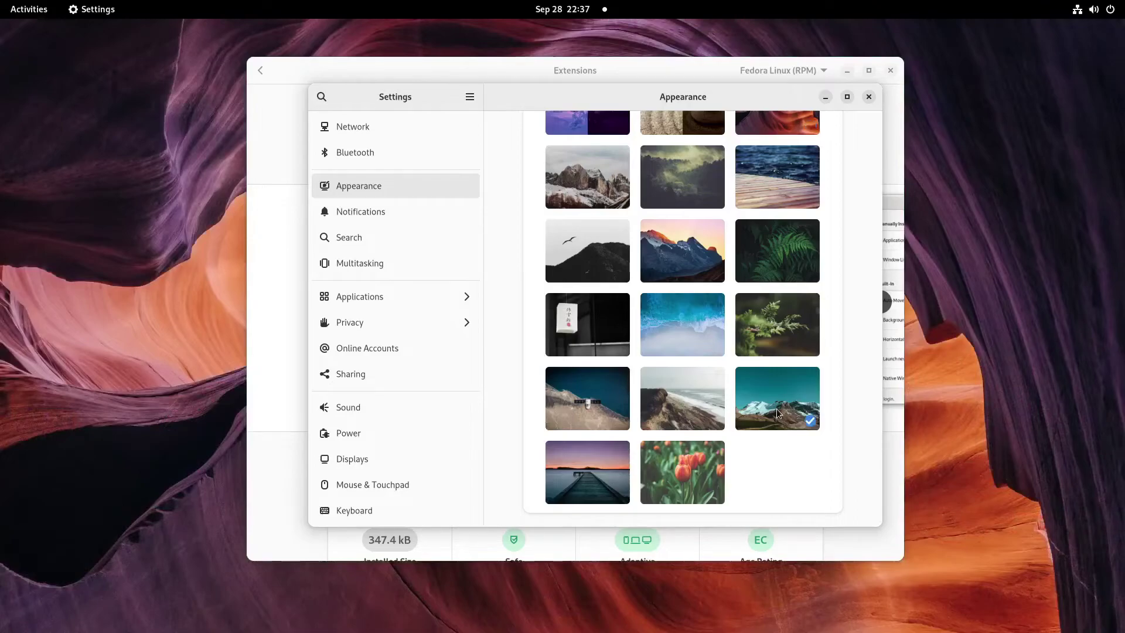
scroll(776, 409, up, 2)
scroll(788, 347, down, 3)
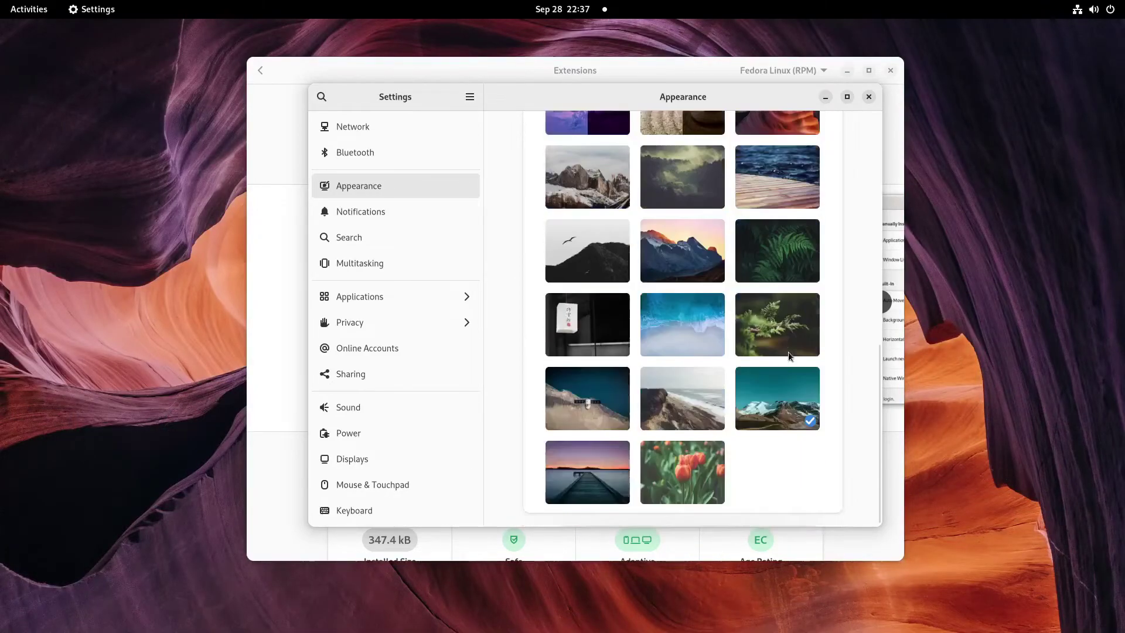
scroll(789, 351, up, 10)
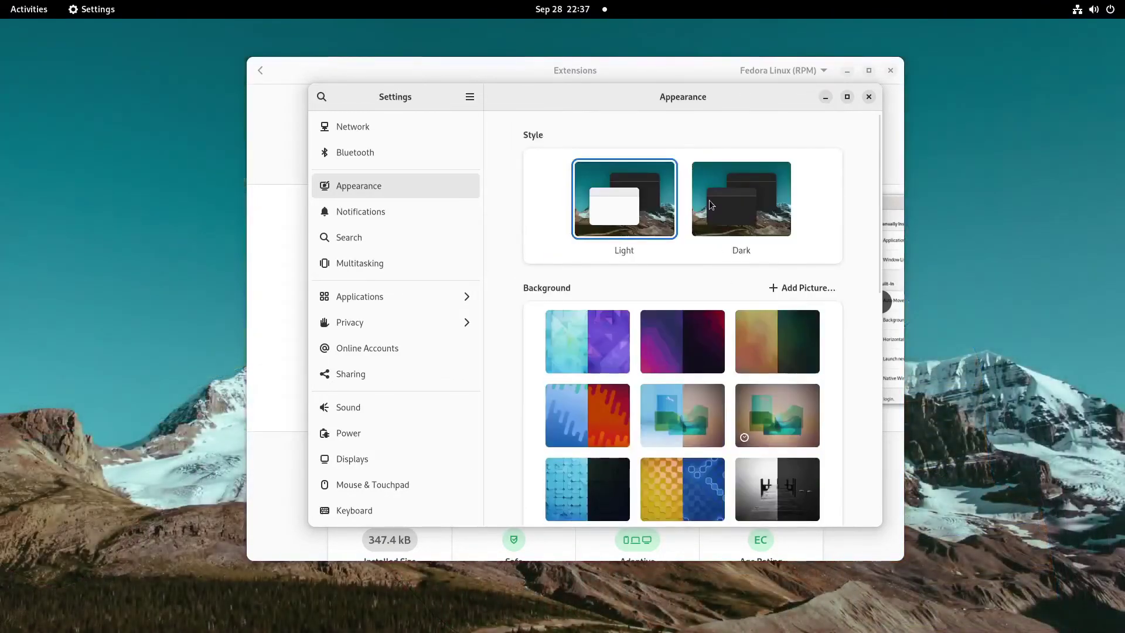
- Switch the desktop to the dark style, then glance at Notifications and Search settings
click(740, 196)
click(391, 220)
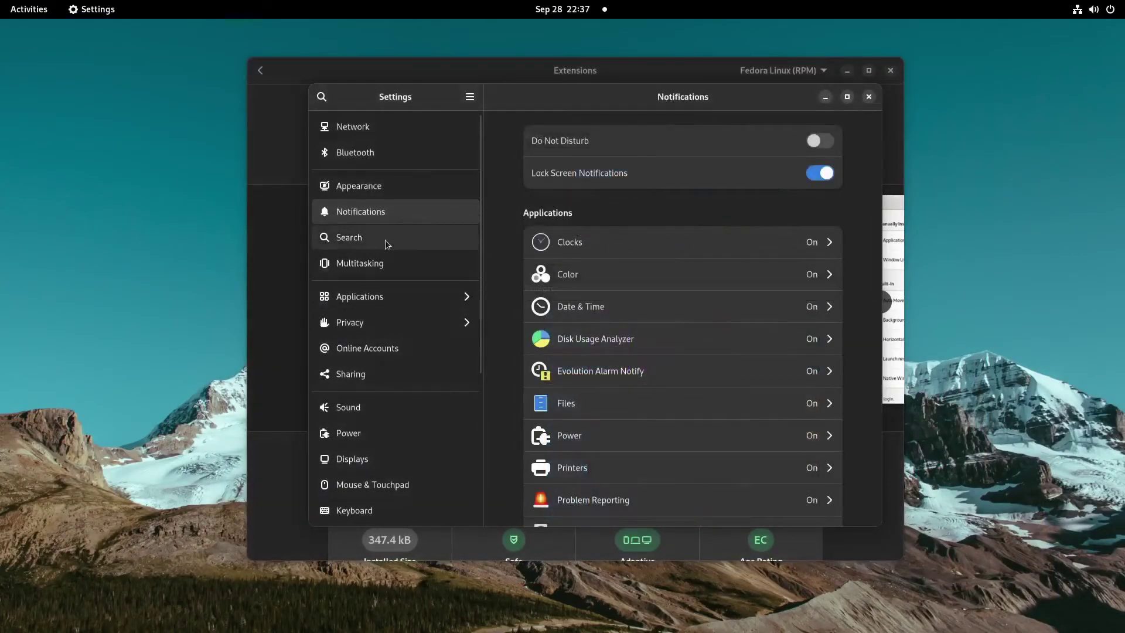
click(385, 240)
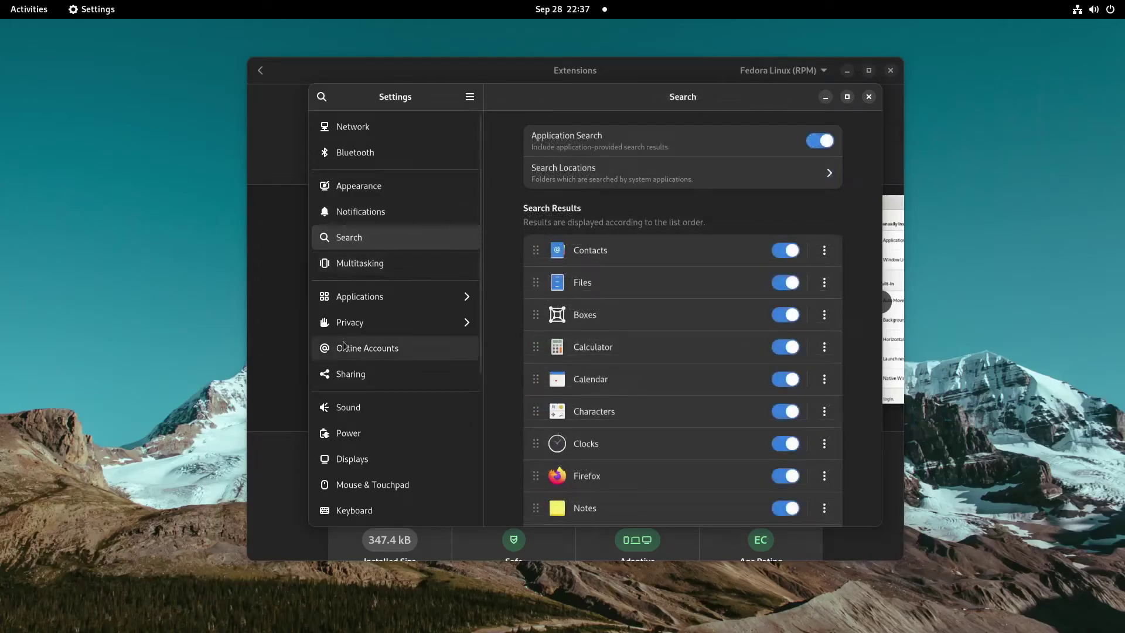
scroll(409, 305, down, 3)
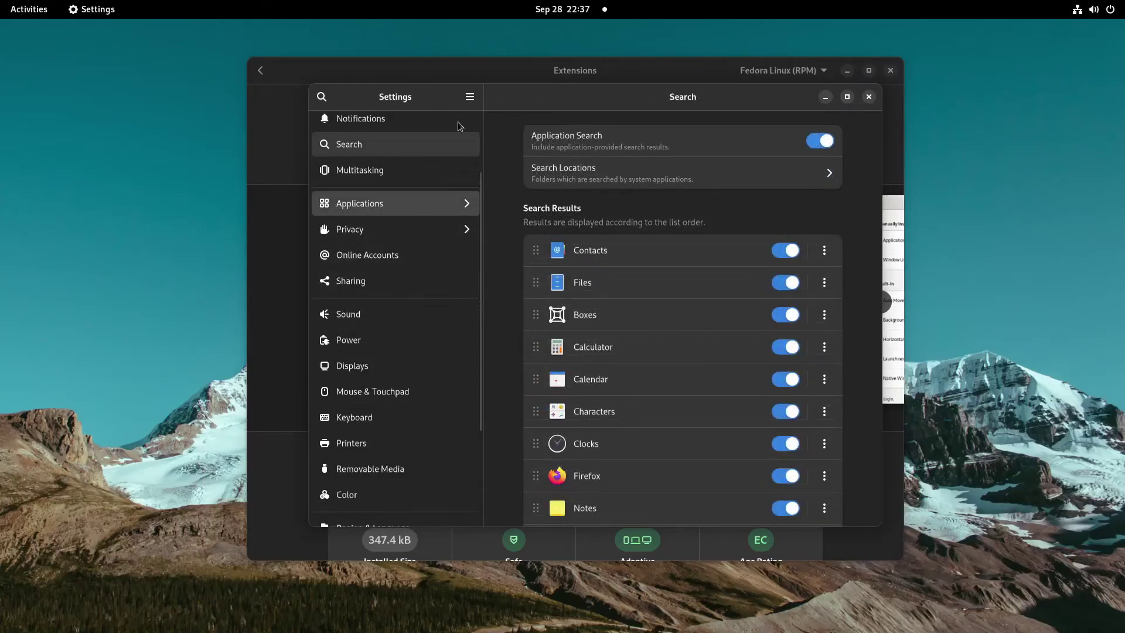
- Check Regedit's per-app settings in Applications, then return to the category list
click(422, 205)
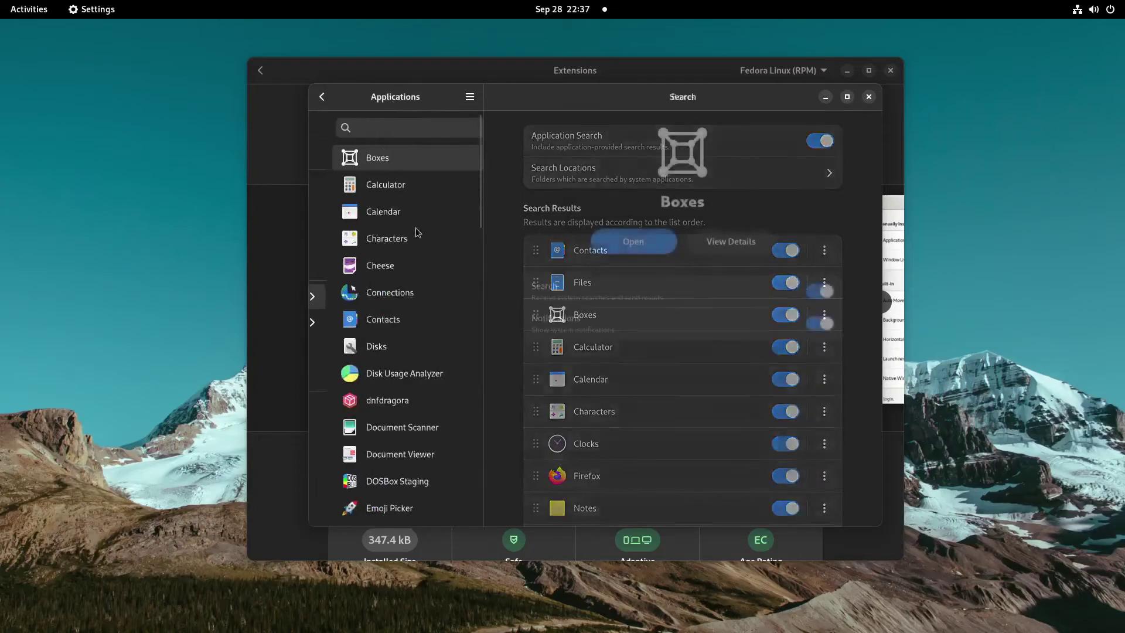
scroll(393, 236, down, 10)
scroll(393, 236, down, 8)
scroll(406, 196, down, 1)
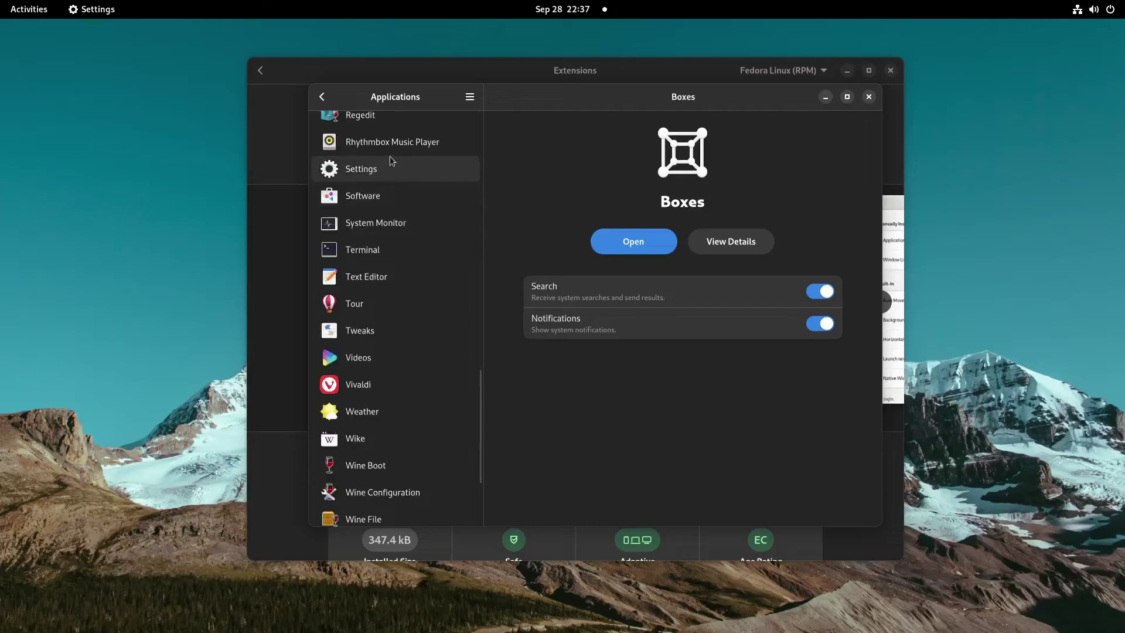
click(392, 123)
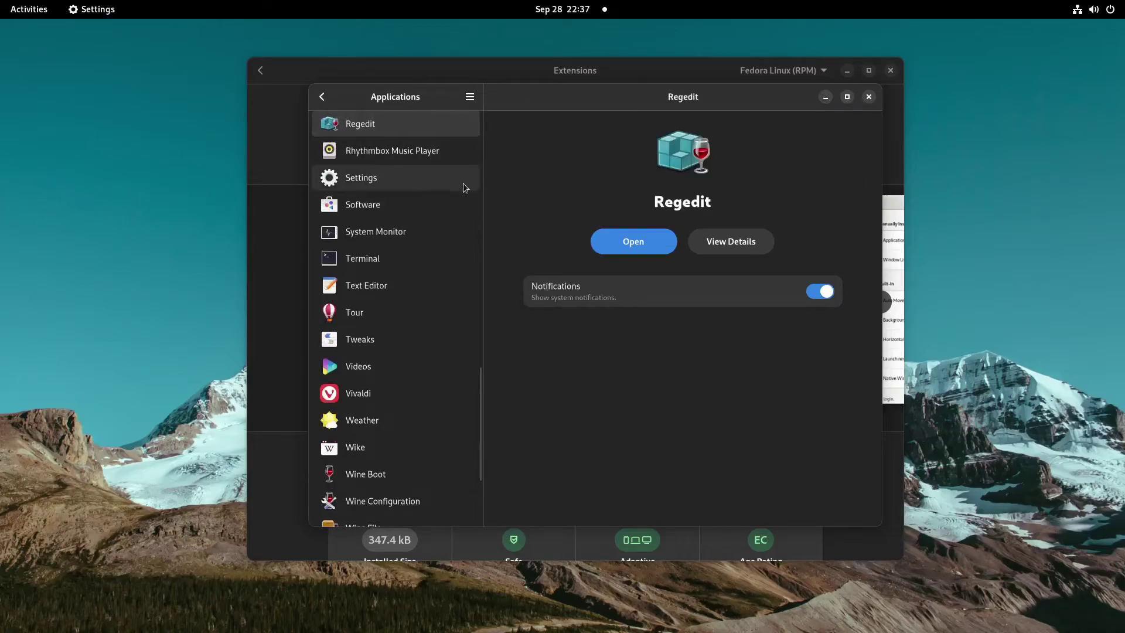
scroll(378, 359, down, 3)
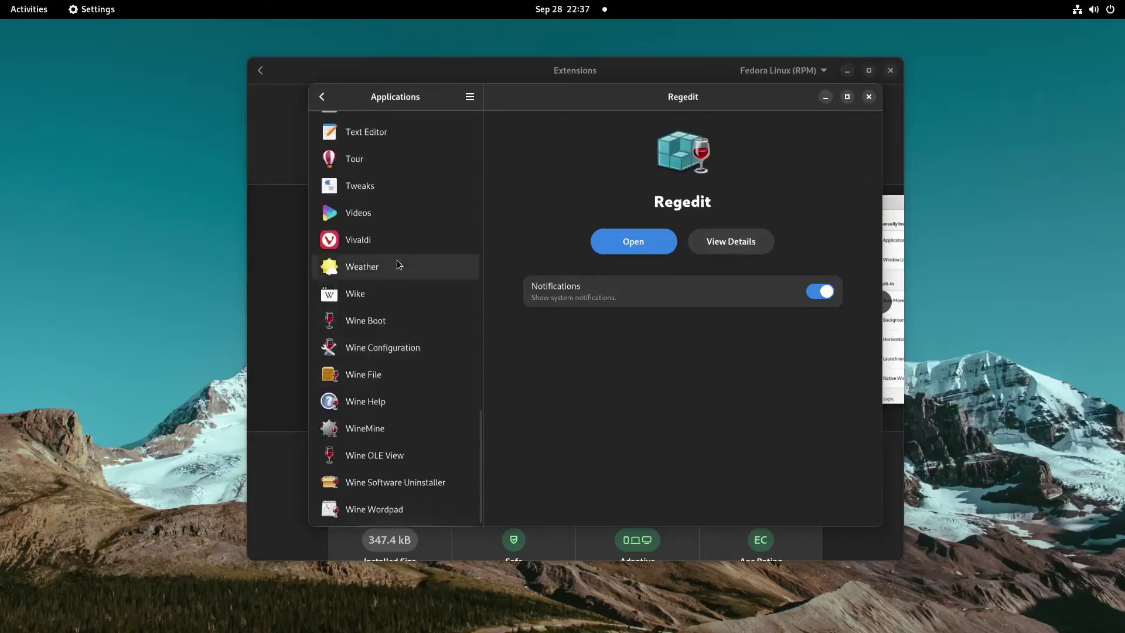
click(323, 98)
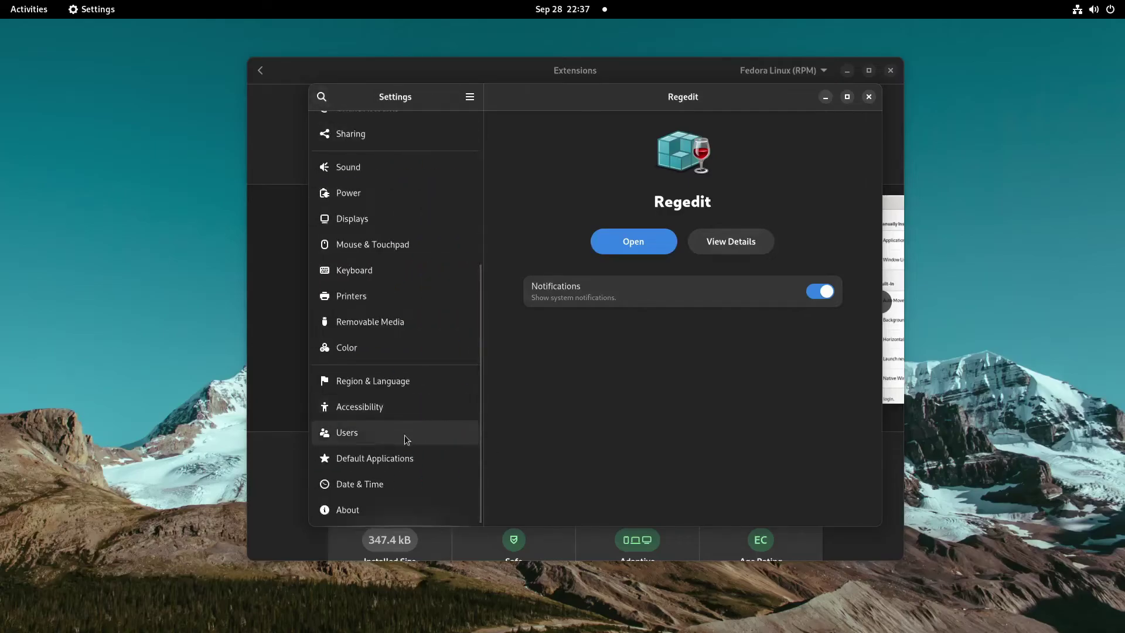
- Make Vivaldi the default web browser in Default Applications, leaving the music player unchanged
click(387, 458)
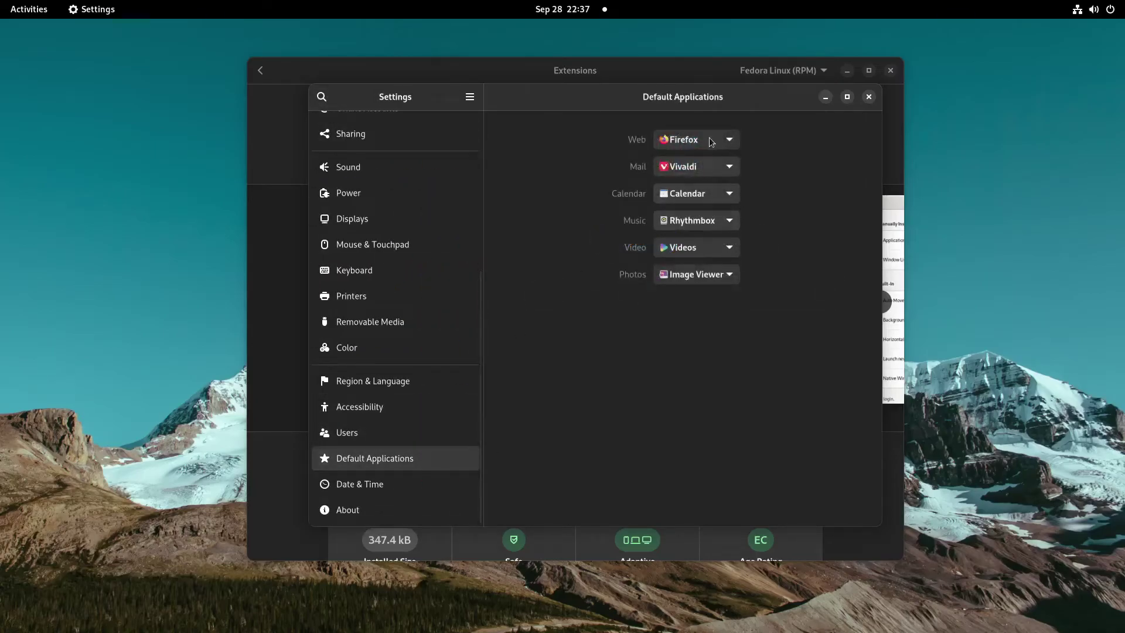
click(699, 229)
click(699, 232)
click(697, 140)
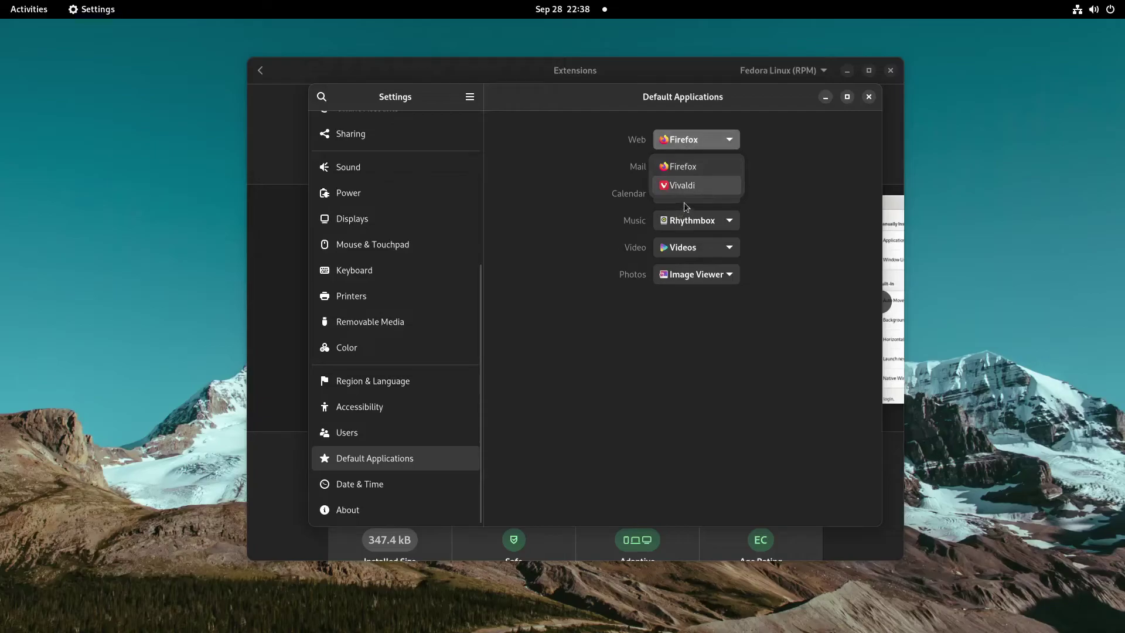
click(707, 185)
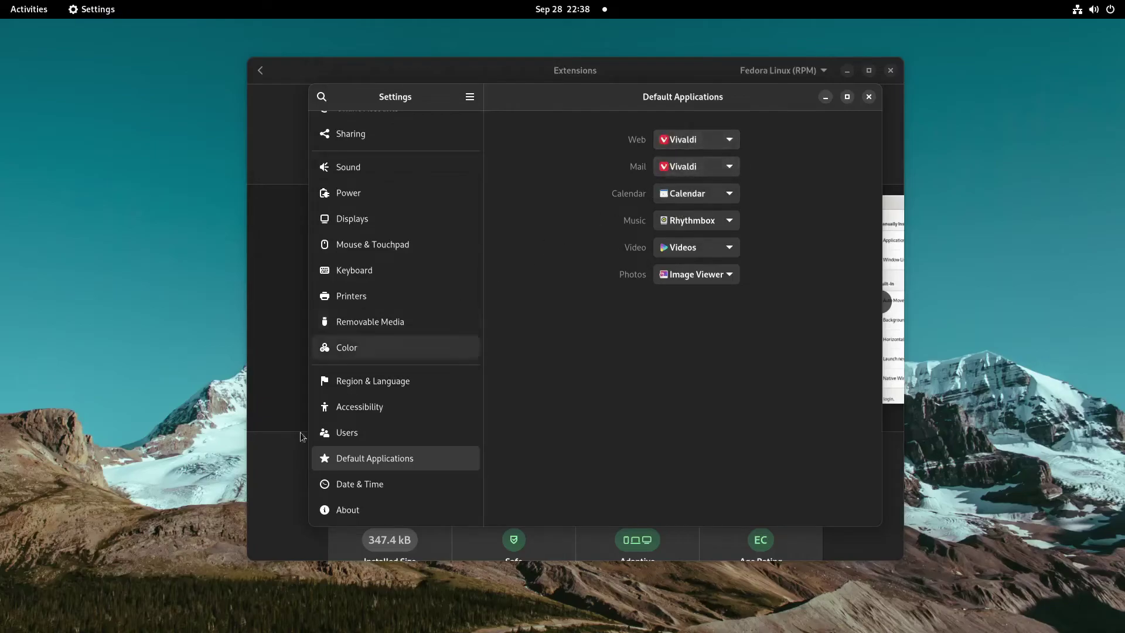
- Toggle Automatic Date & Time off and back on, then enable Automatic Time Zone
click(398, 490)
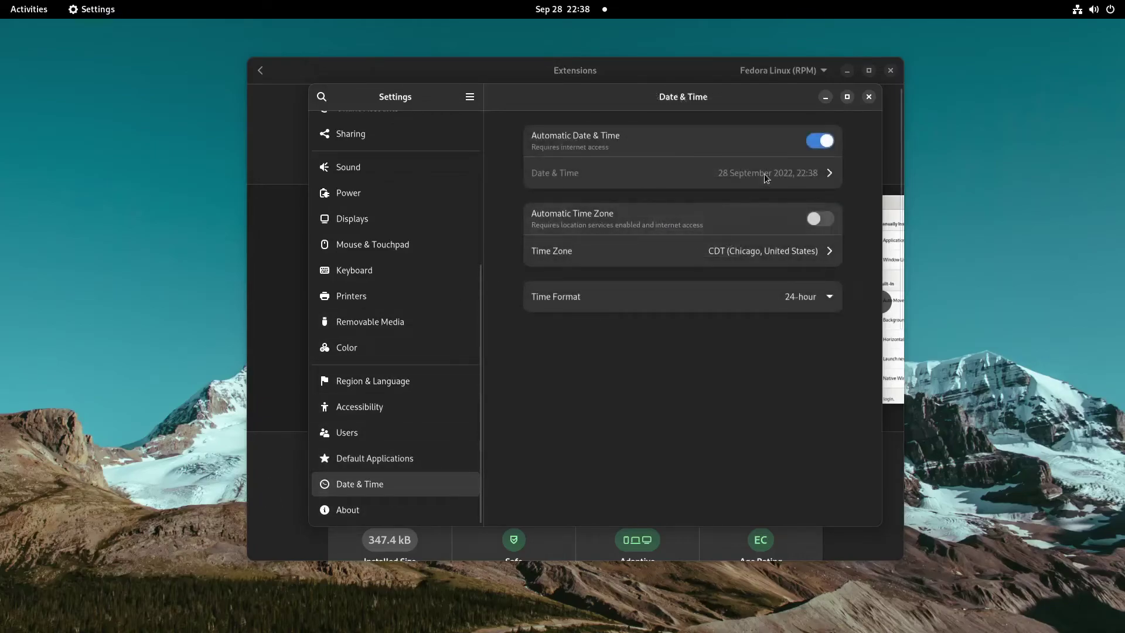
click(820, 151)
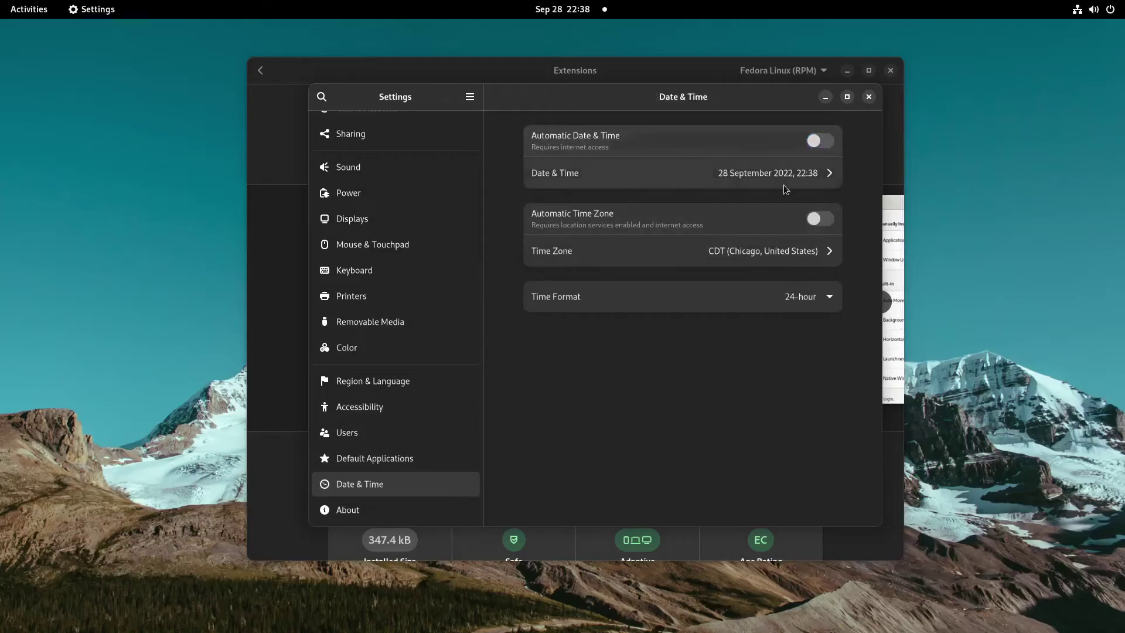
click(831, 145)
click(826, 225)
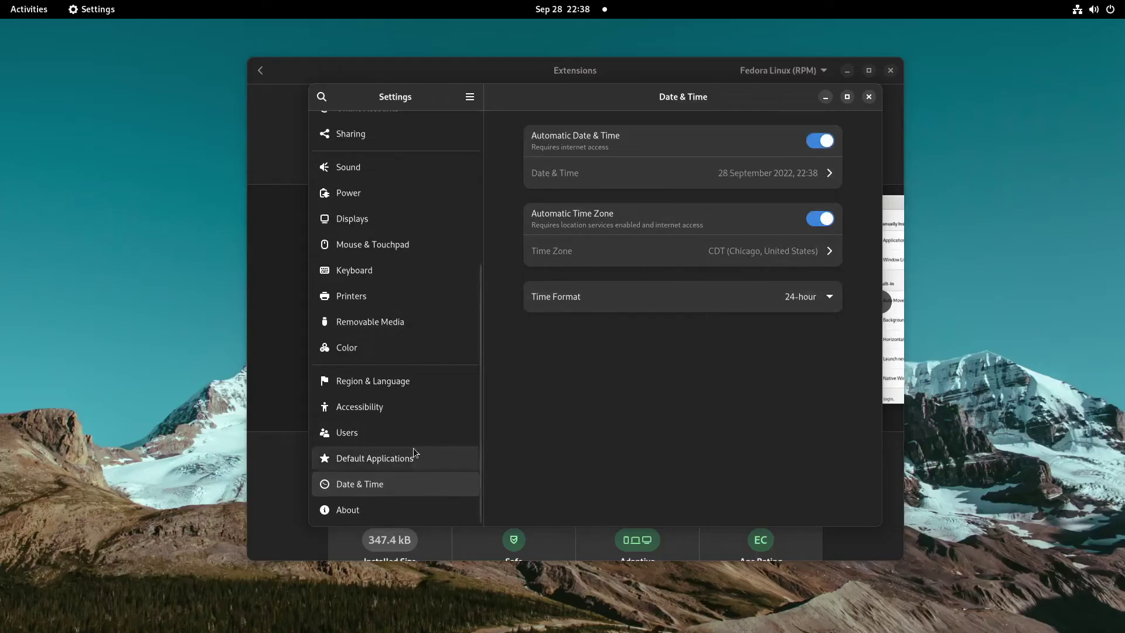
- Unlock the Users settings by authenticating with the admin password
click(386, 440)
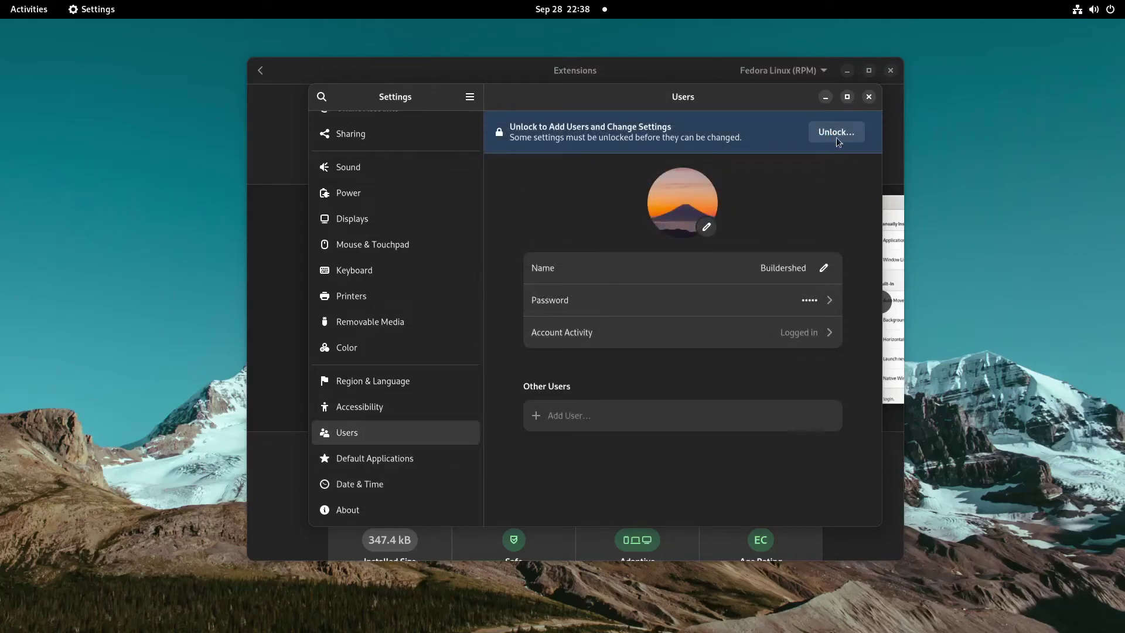
click(838, 139)
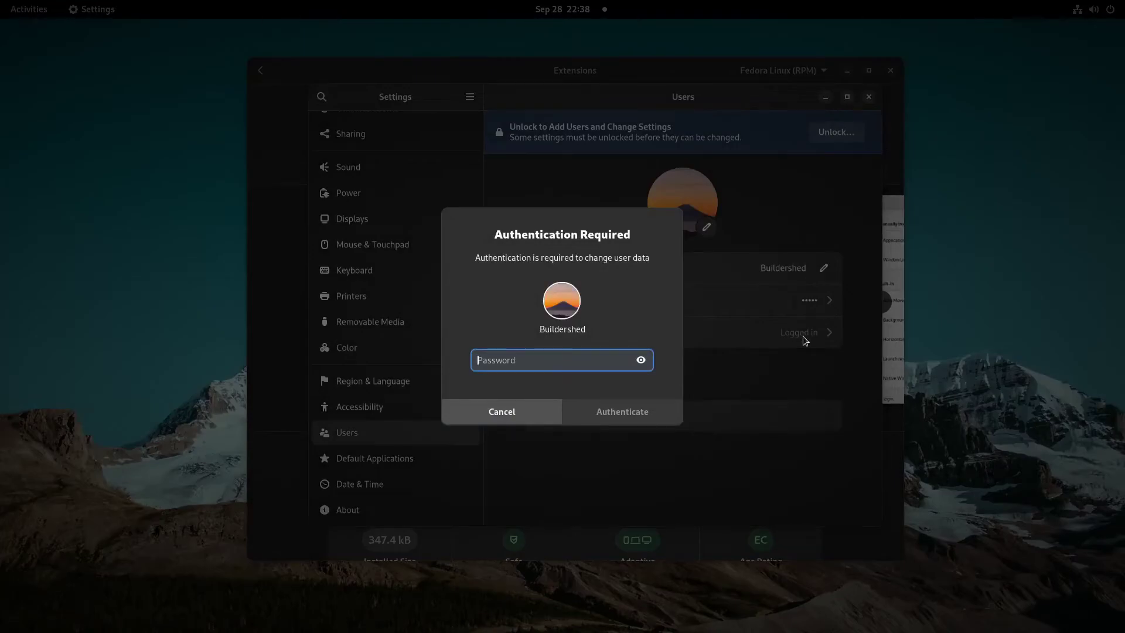
text(••••••••••)
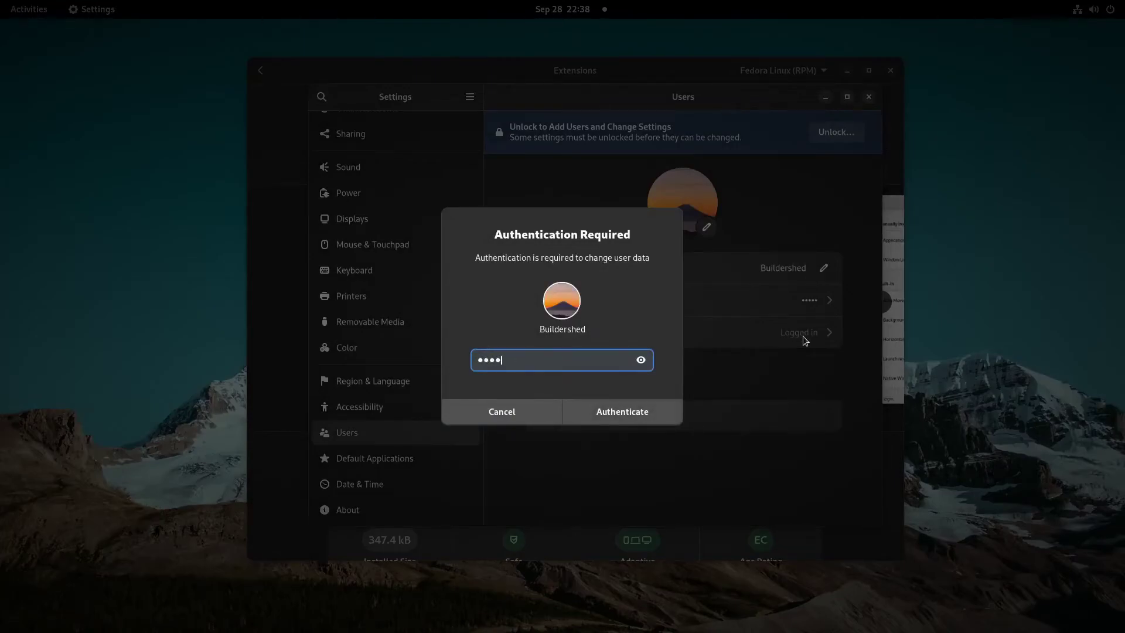
key(Return)
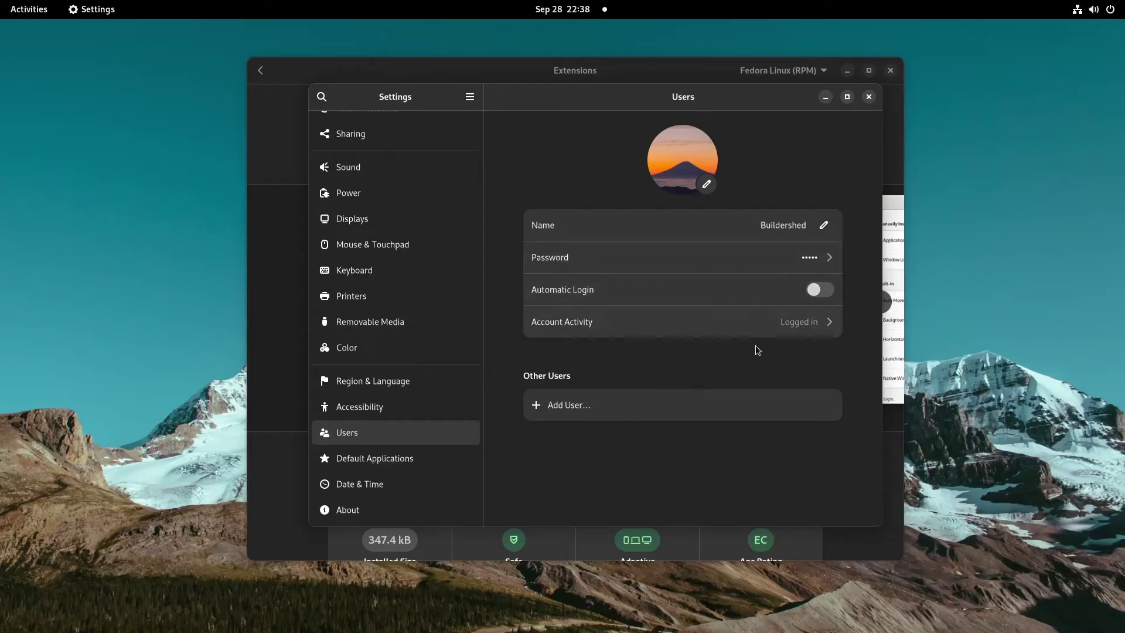
- Start a new user, enter the user's full name, keep the suggested username, and make it Administrator
click(657, 404)
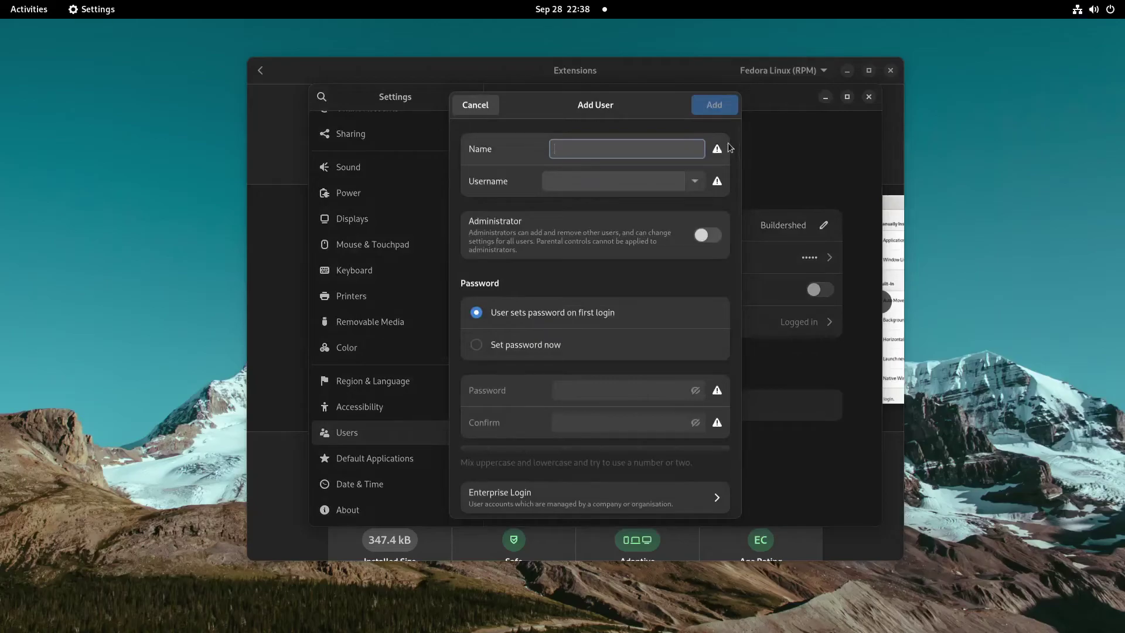
text(billy bob)
key(Tab)
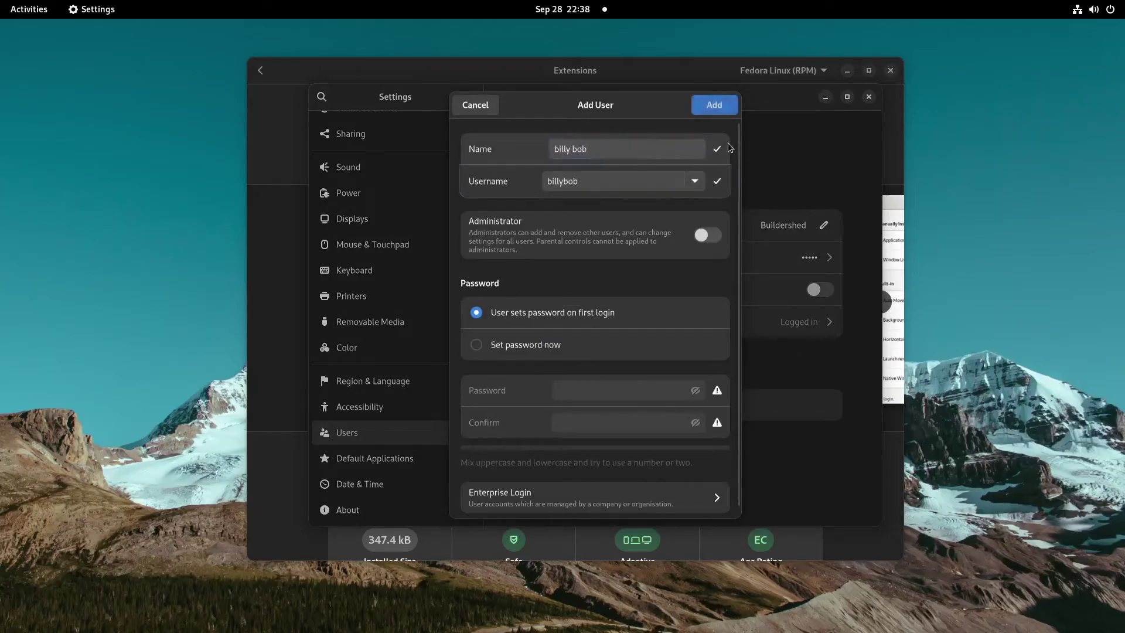
key(Tab)
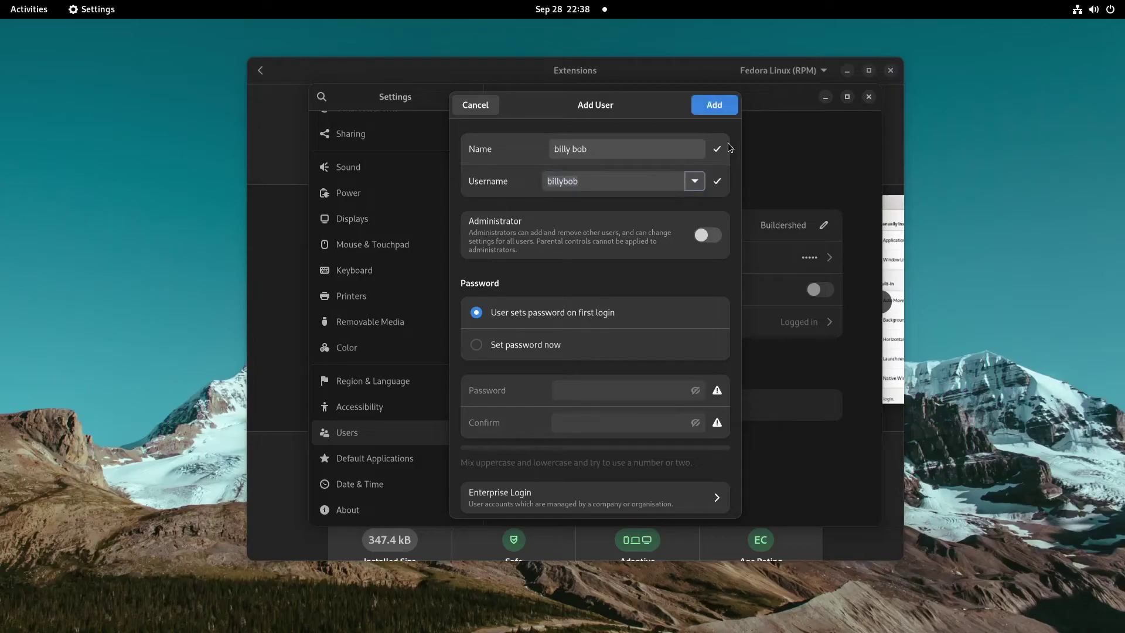
click(694, 180)
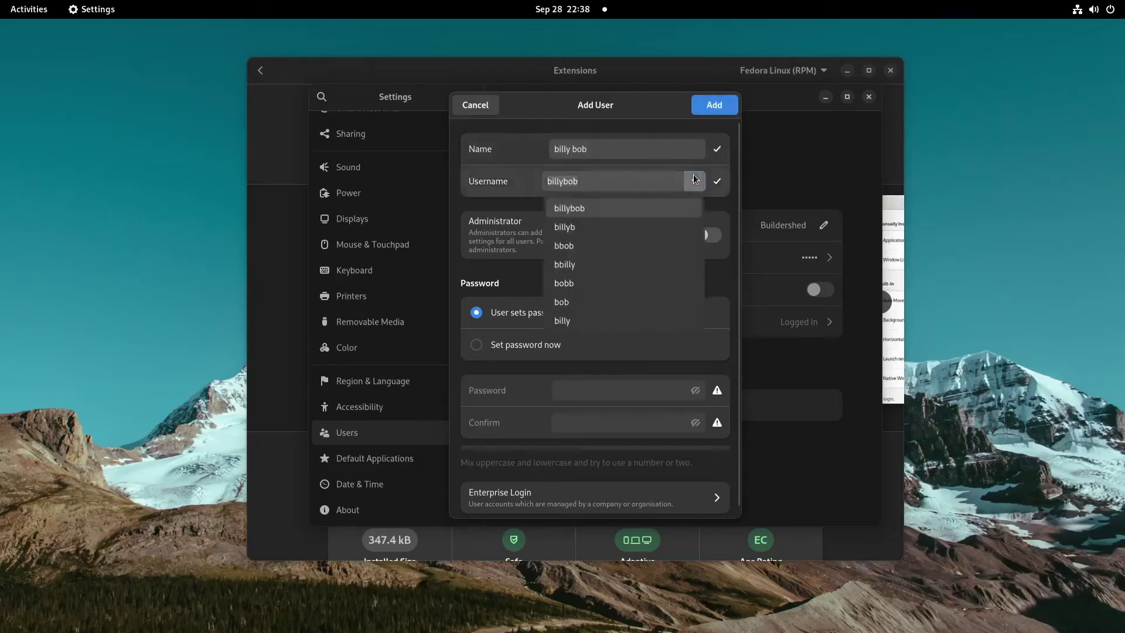
click(694, 181)
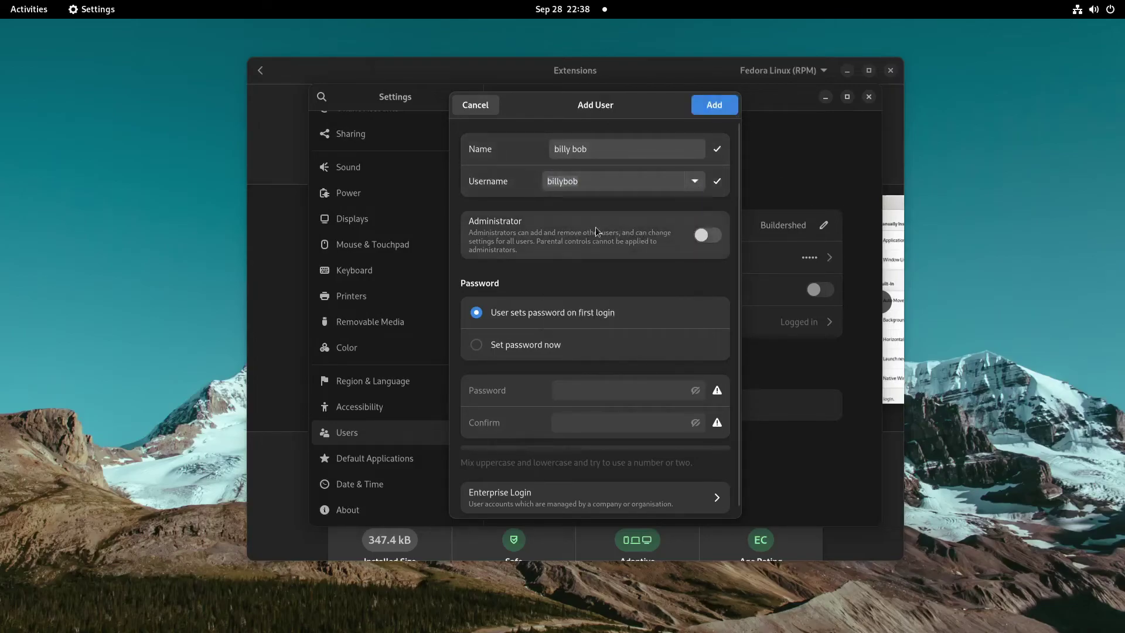
click(707, 235)
click(660, 231)
click(659, 231)
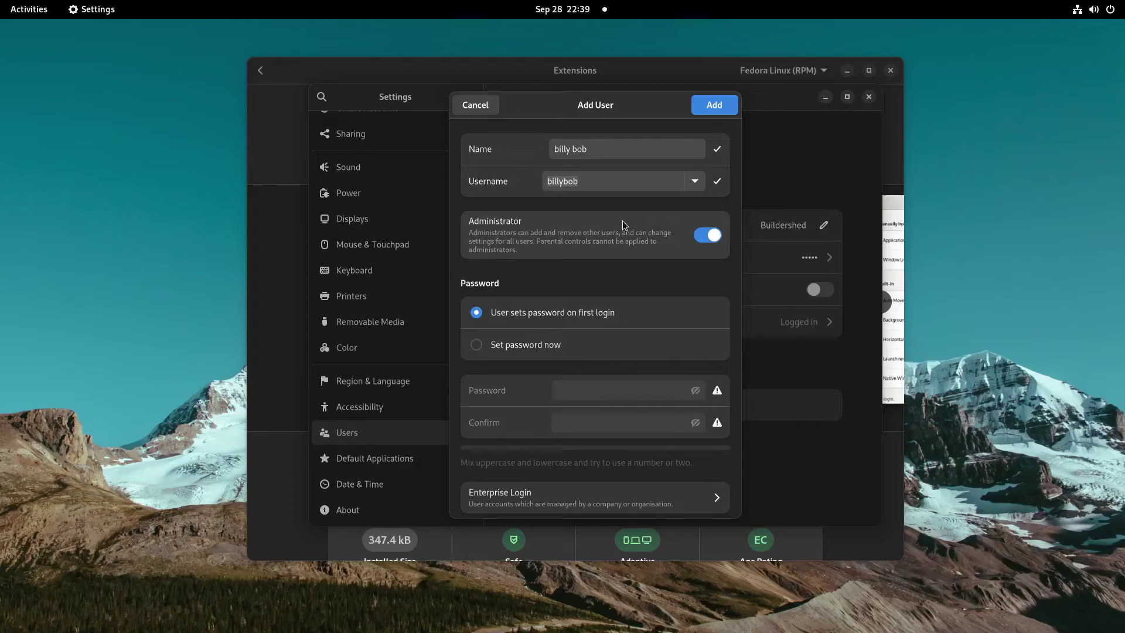
- Choose Set password now, enter and confirm the password, and add the account
click(48, 4)
click(48, 4)
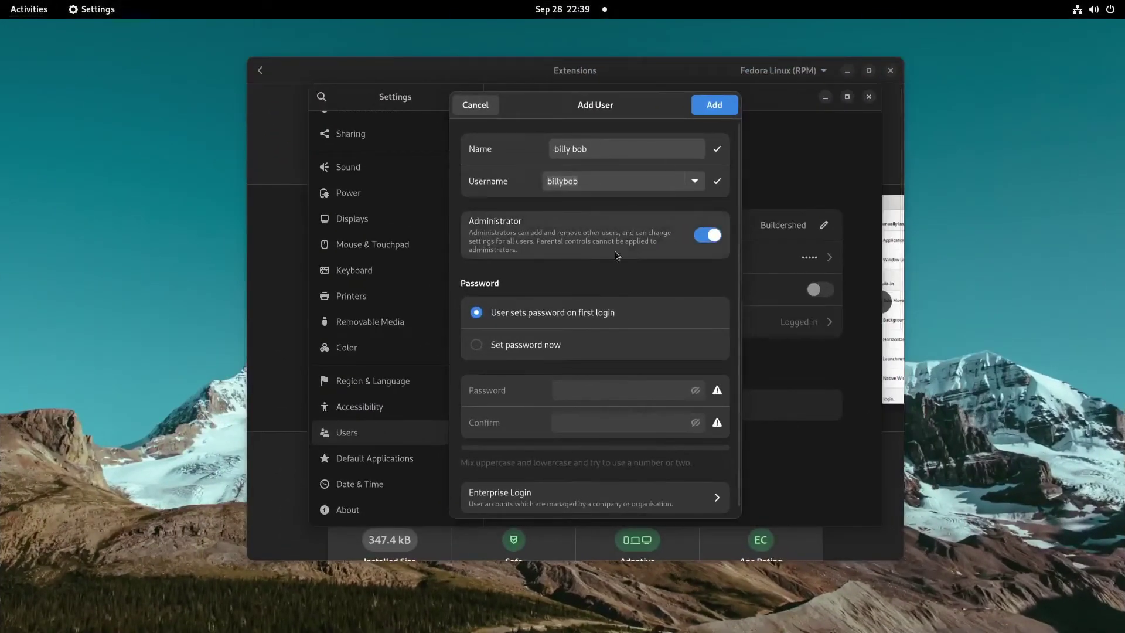
scroll(585, 262, down, 1)
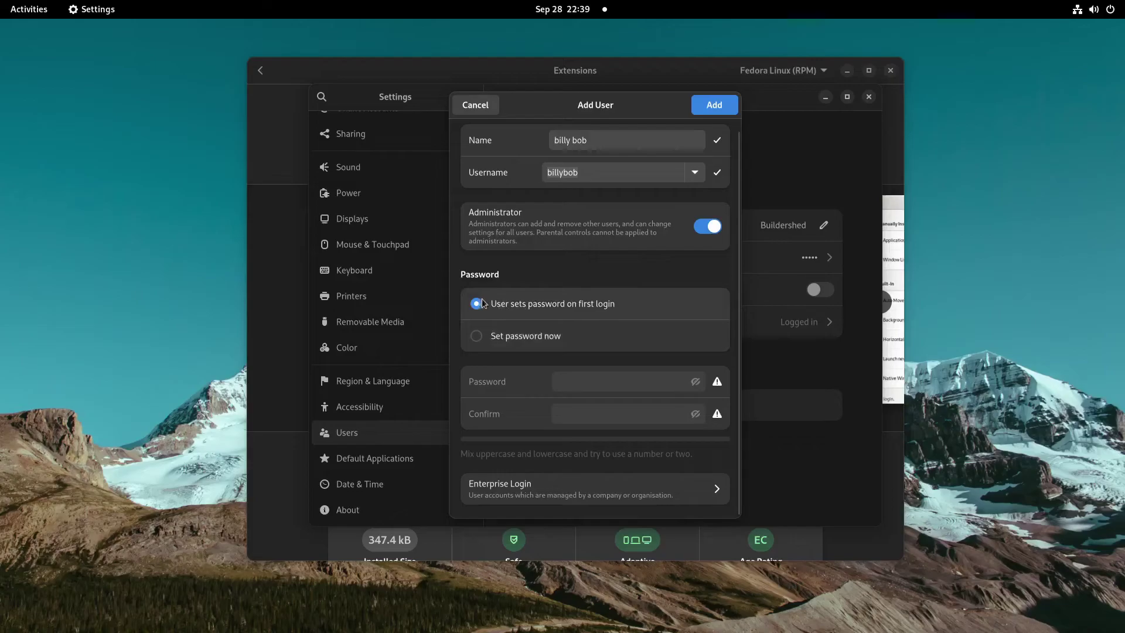
click(510, 338)
click(583, 316)
click(556, 347)
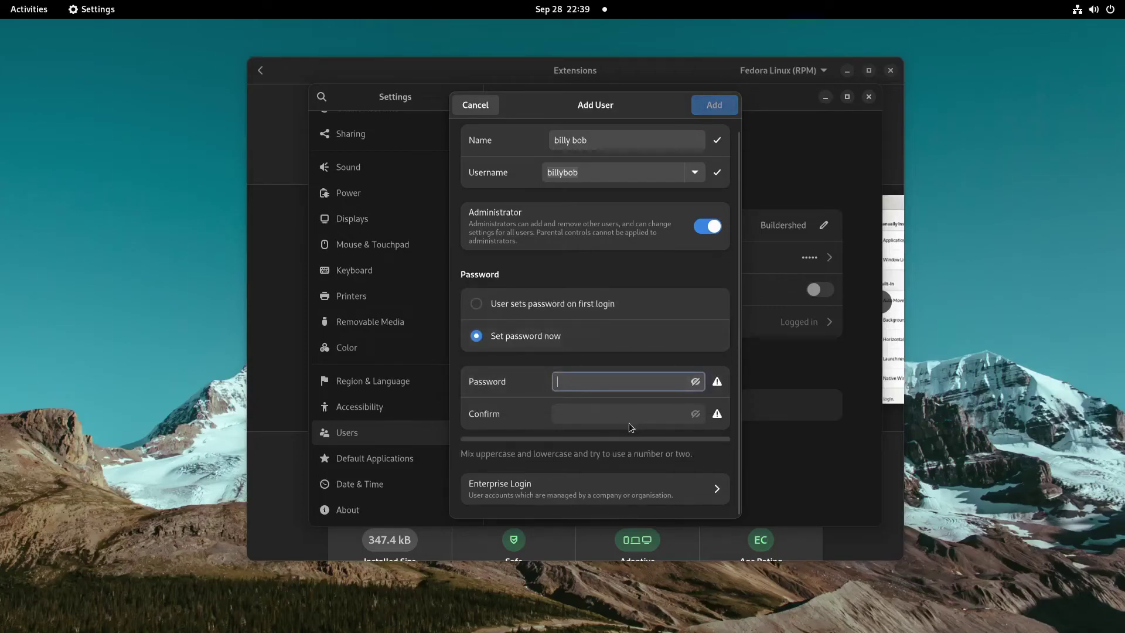
text(••••)
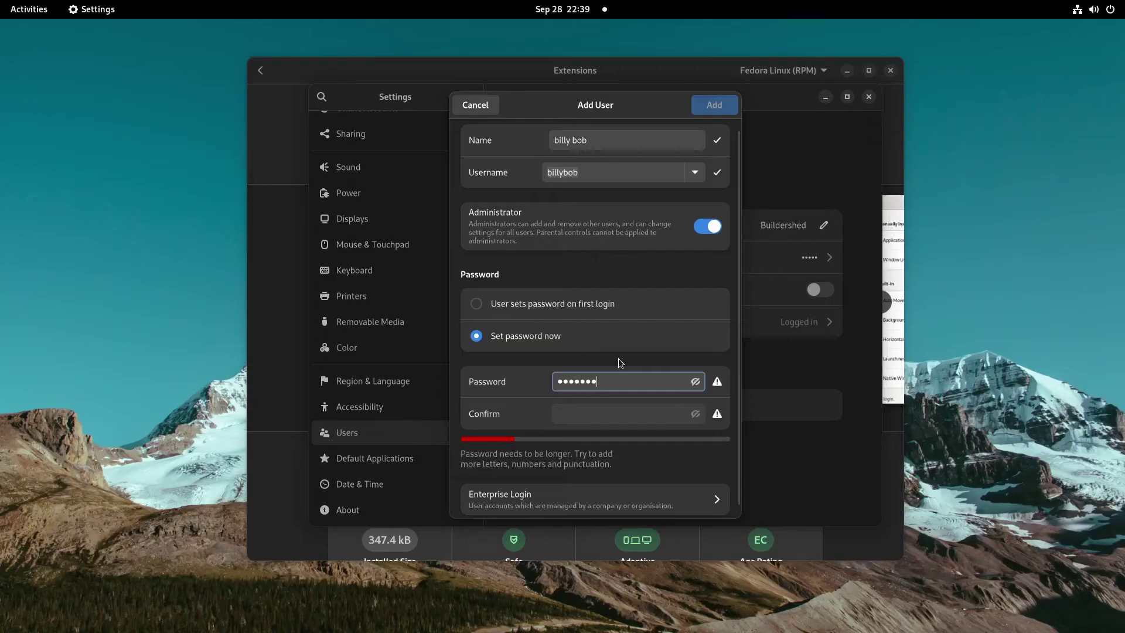
text(••••••)
key(Tab)
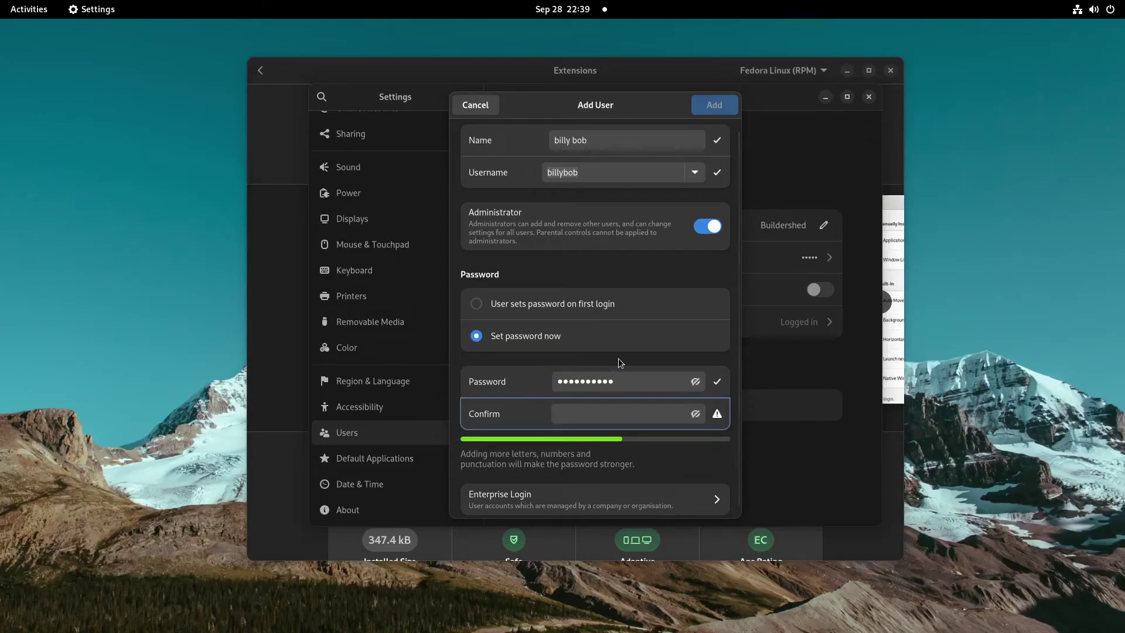
click(589, 408)
text(••••••)
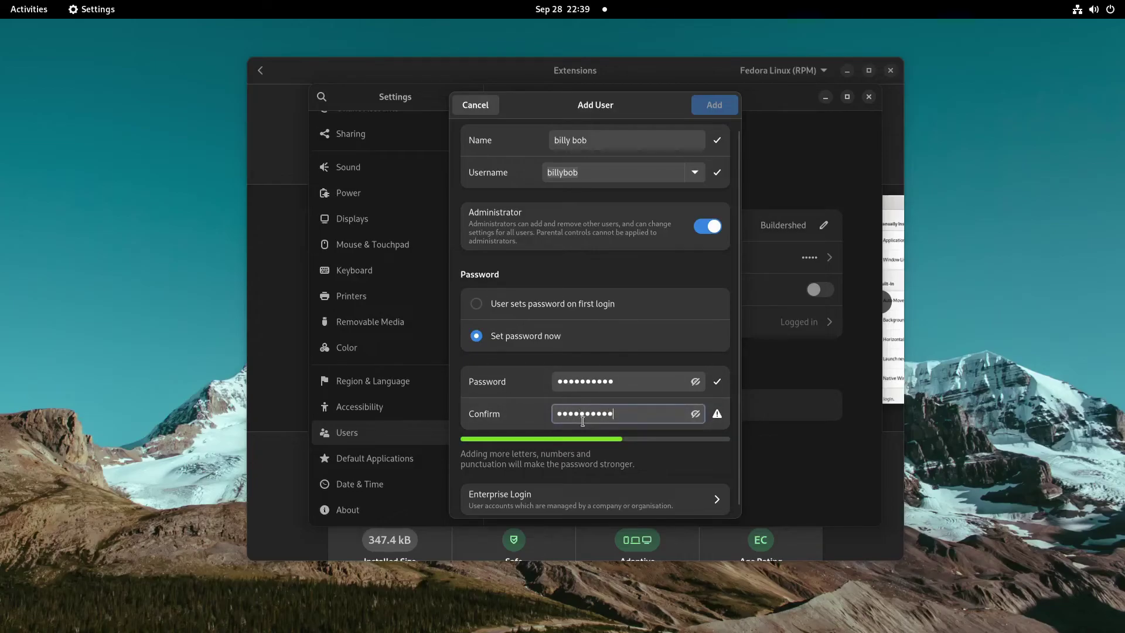
scroll(600, 259, down, 1)
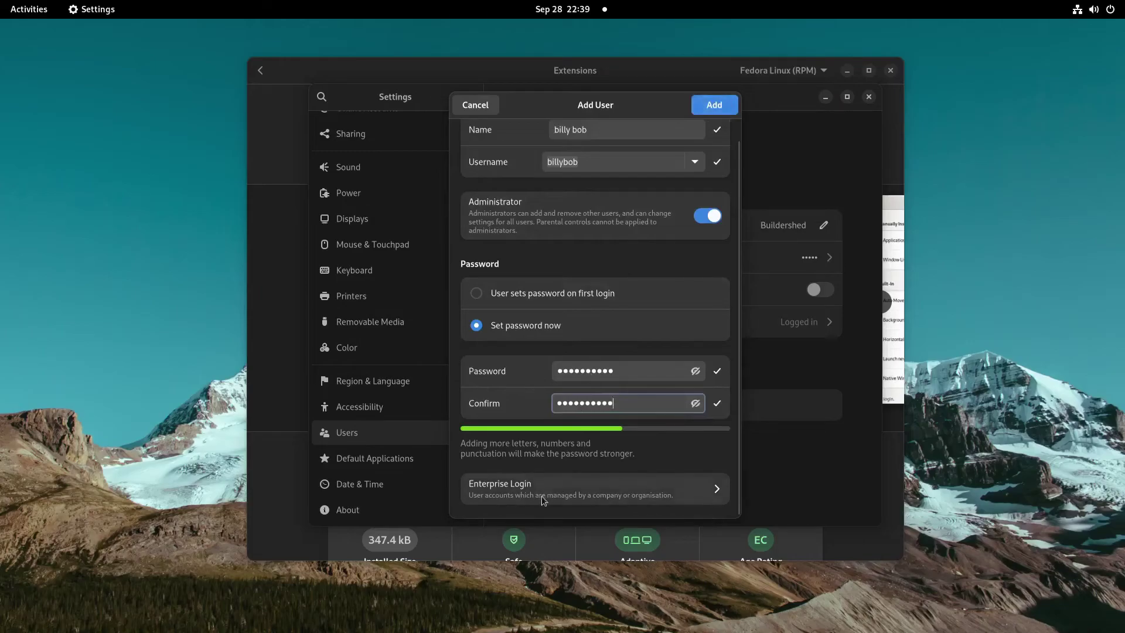
click(701, 102)
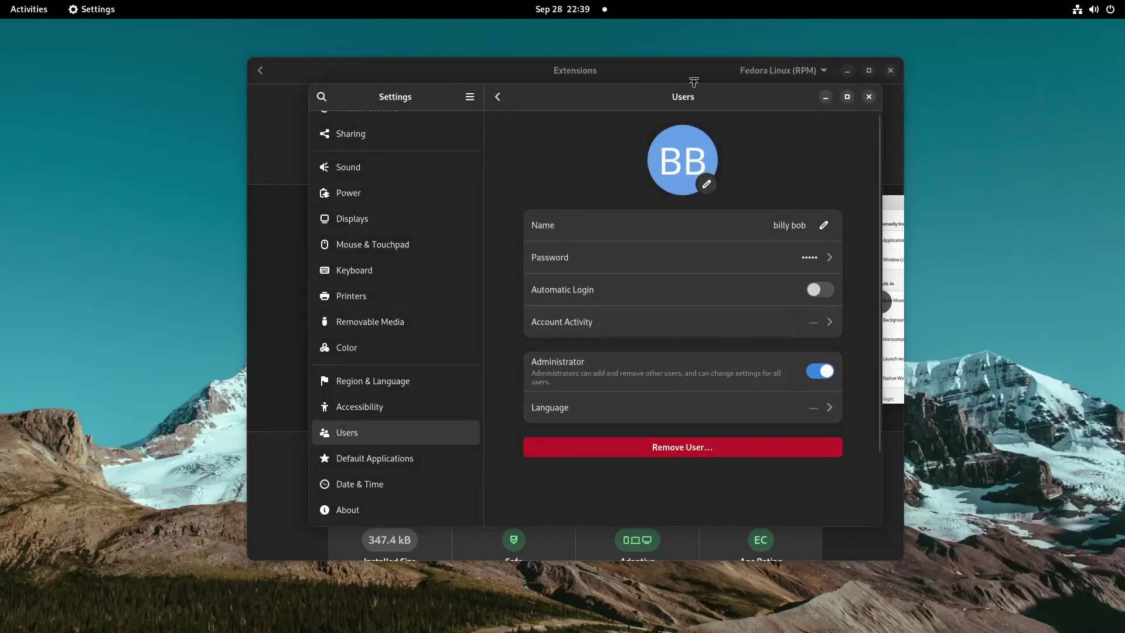
- Remove administrator rights from the new user and delete the account
click(820, 370)
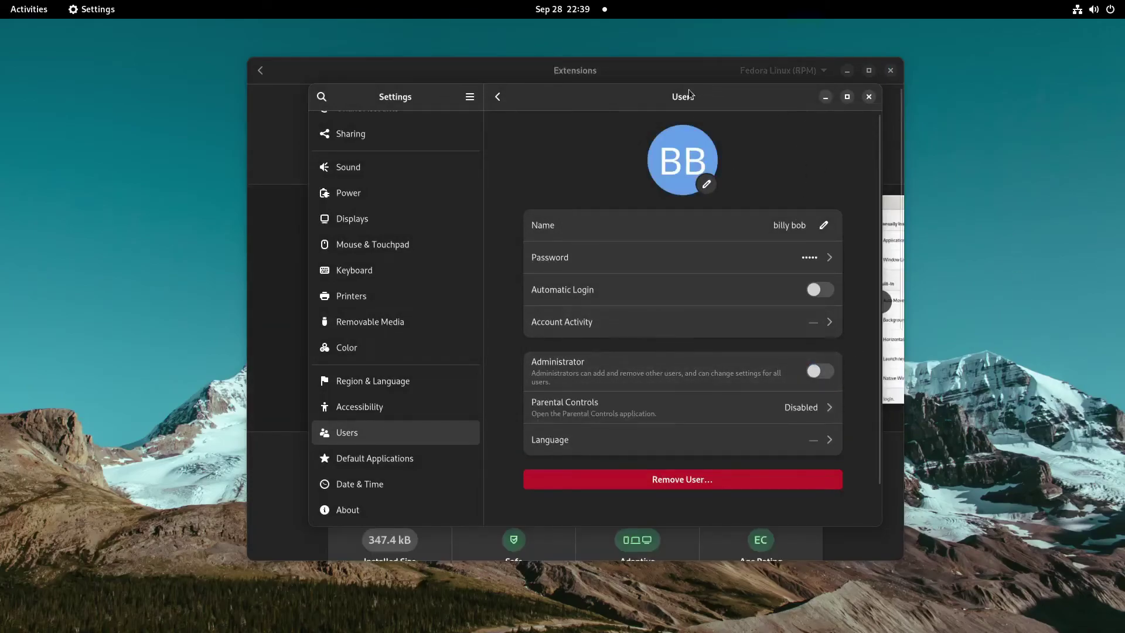
drag(687, 93, 566, 101)
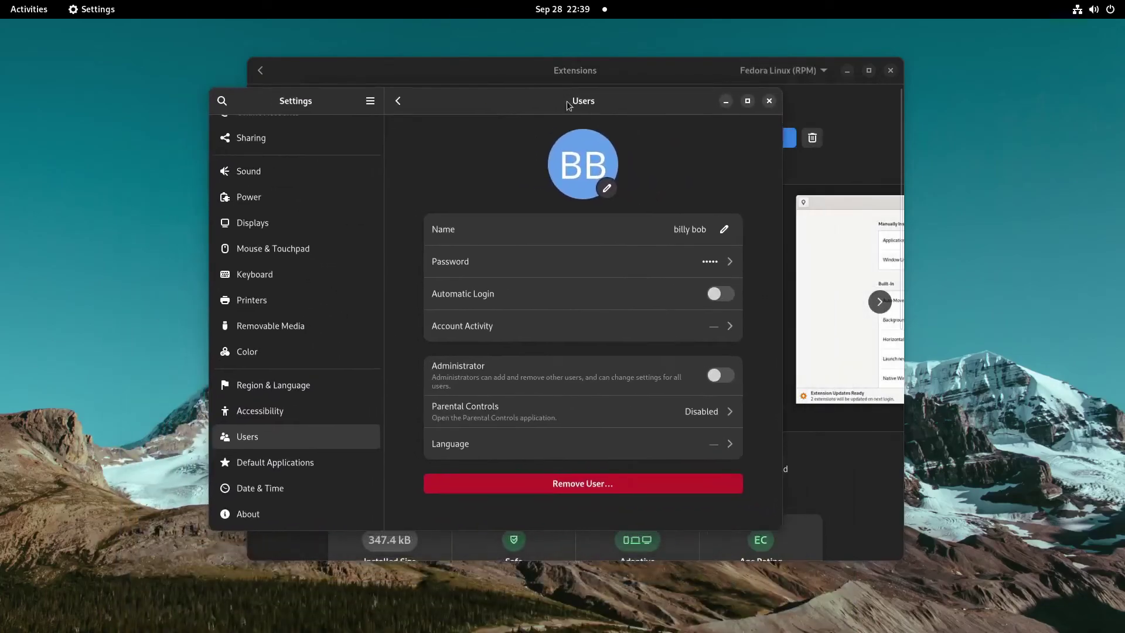
click(504, 483)
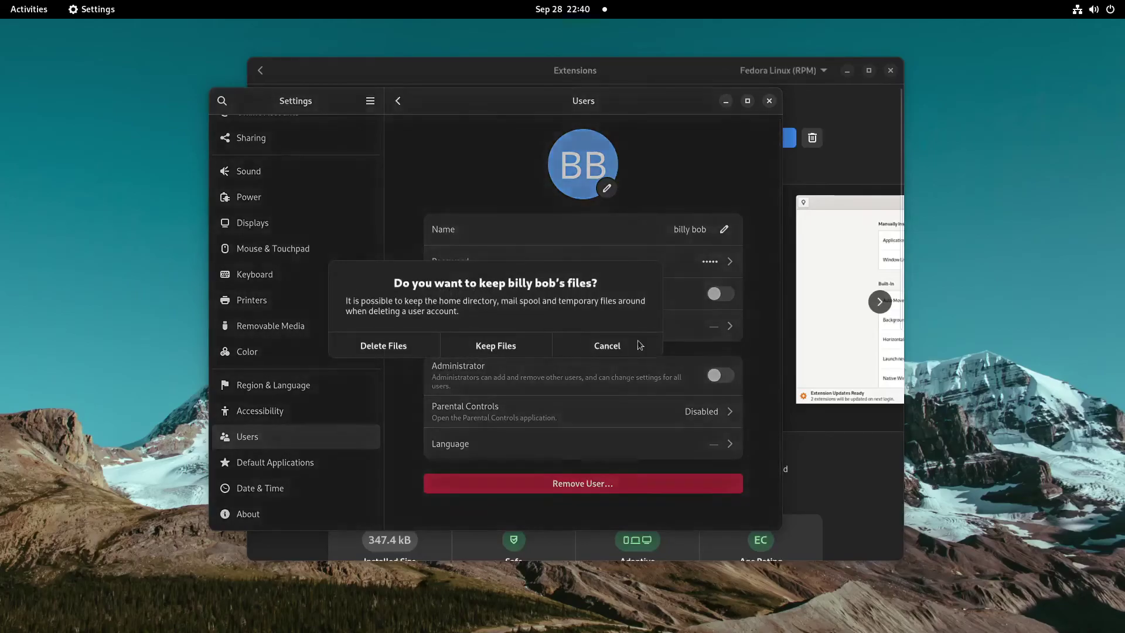
click(403, 354)
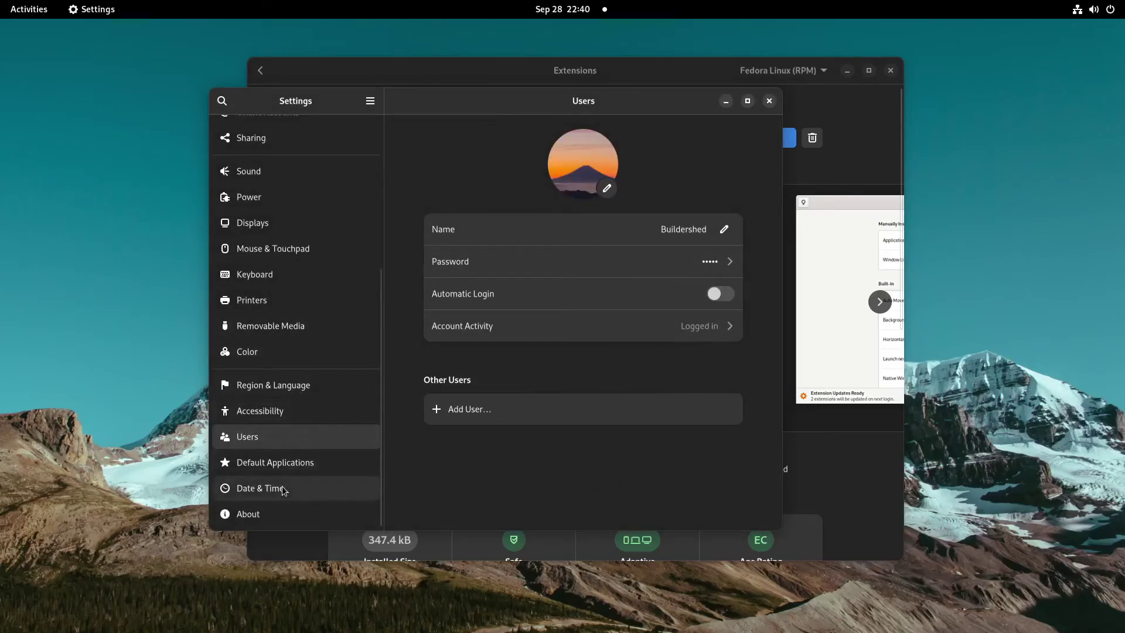
- Pass through Default Applications and Date & Time to the About page, scrolled to Software Updates
click(282, 463)
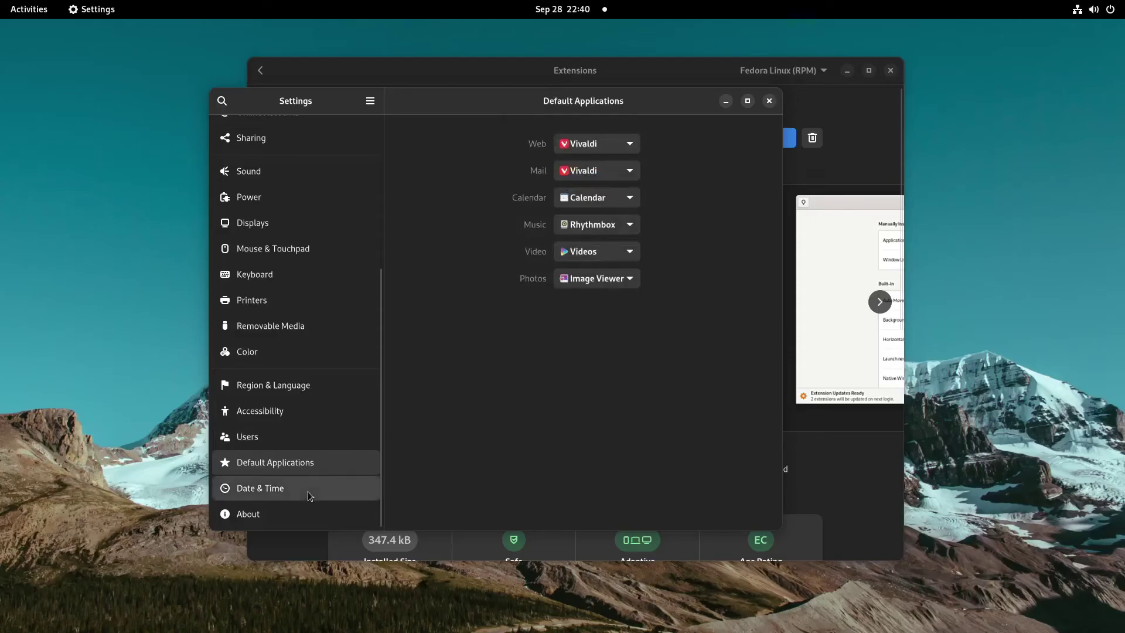
click(306, 490)
click(264, 514)
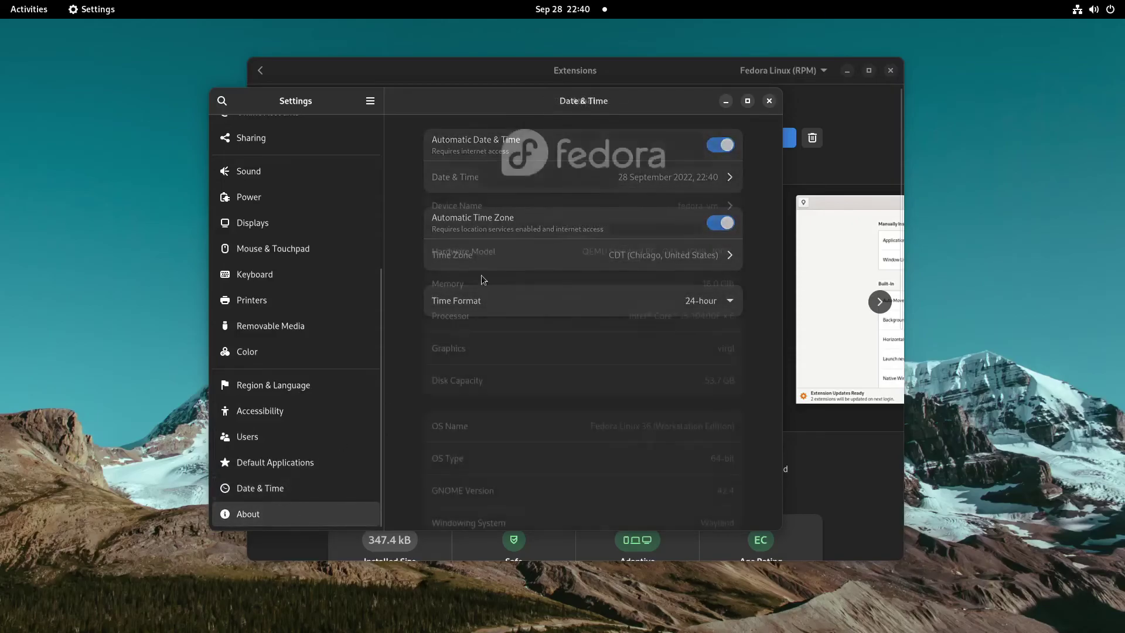
scroll(562, 233, down, 3)
- Open Software Updates in GNOME Software, glance at Explore, and return to the Updates list
click(507, 502)
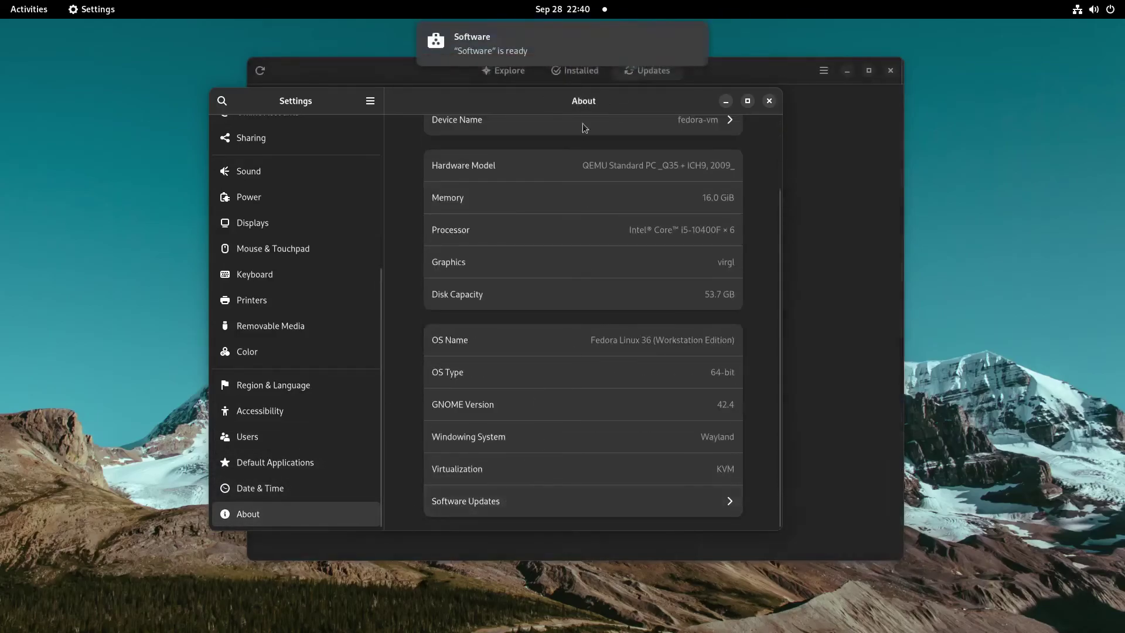
click(551, 41)
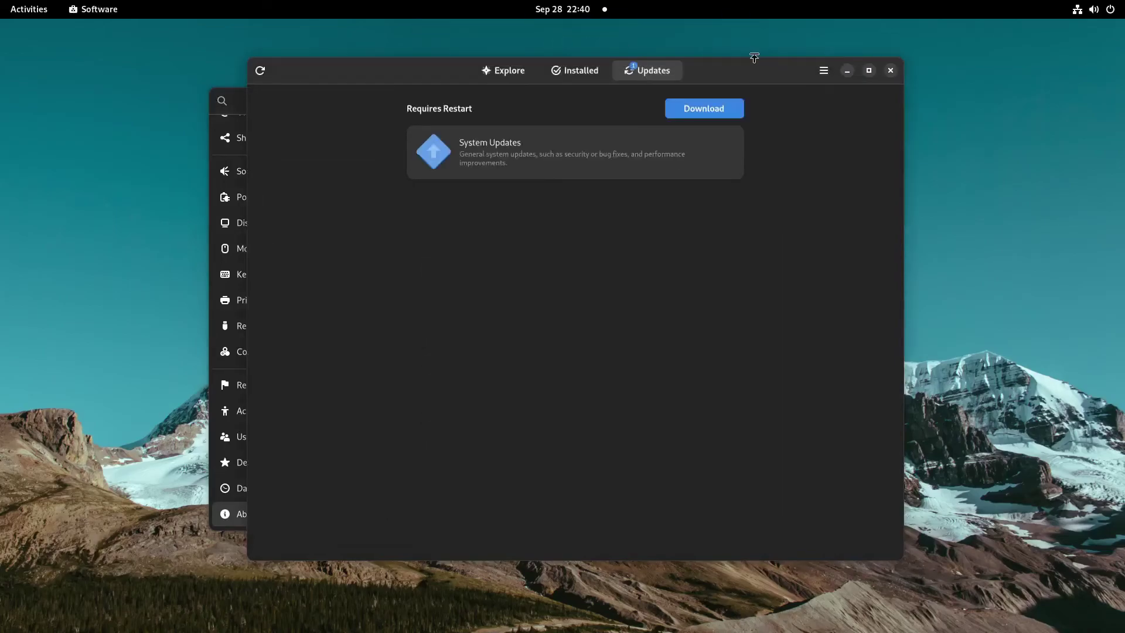
drag(705, 76, 1095, 141)
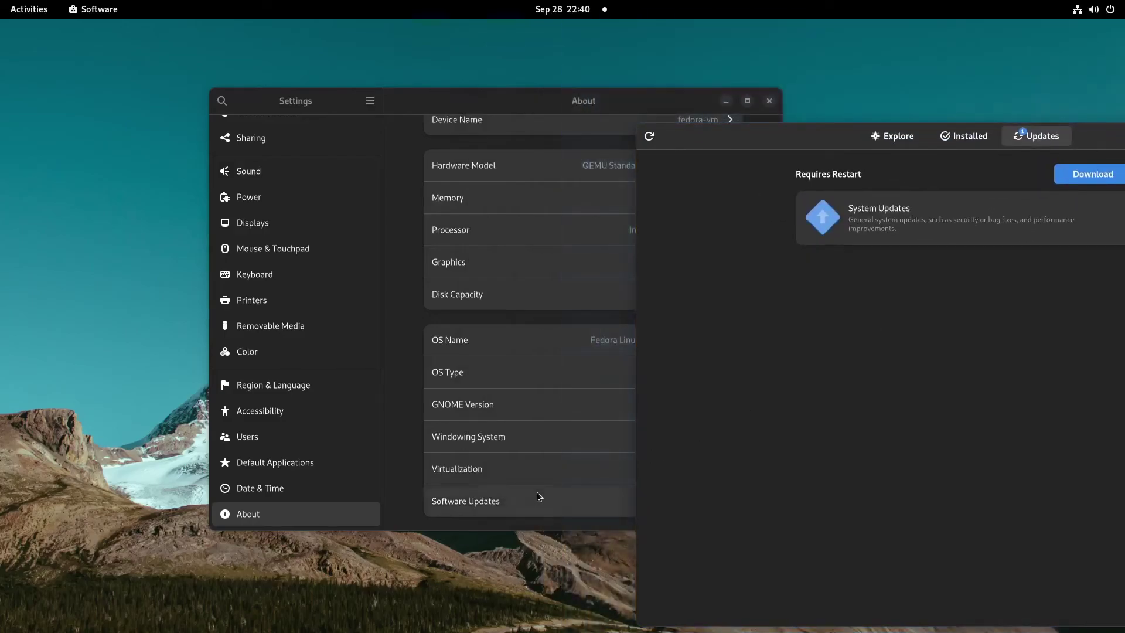
drag(830, 134, 504, 88)
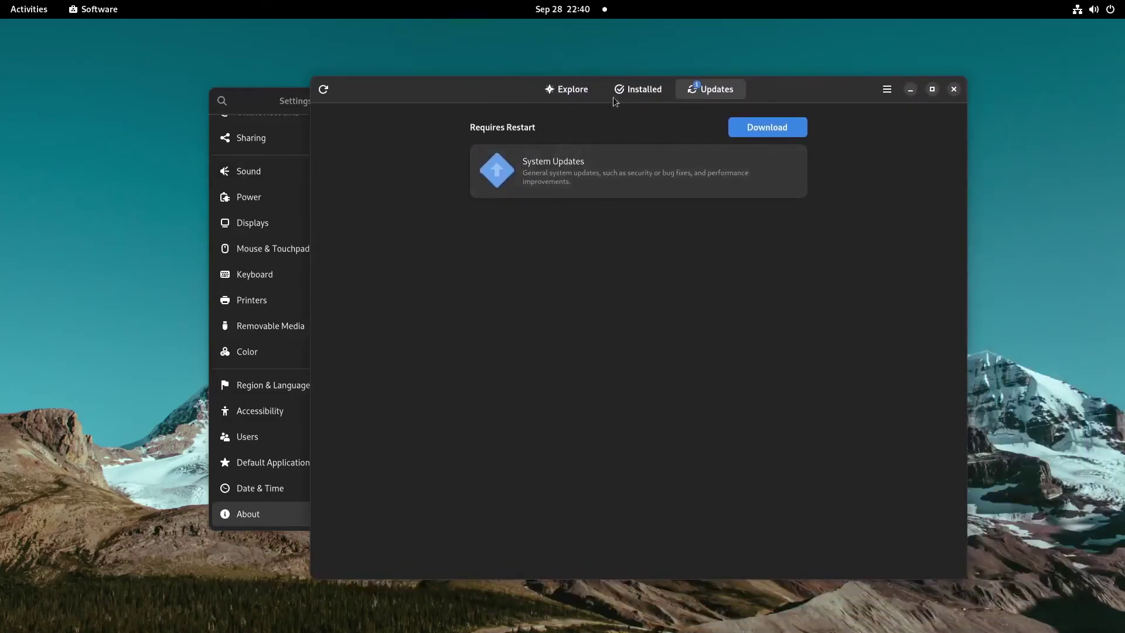
click(554, 86)
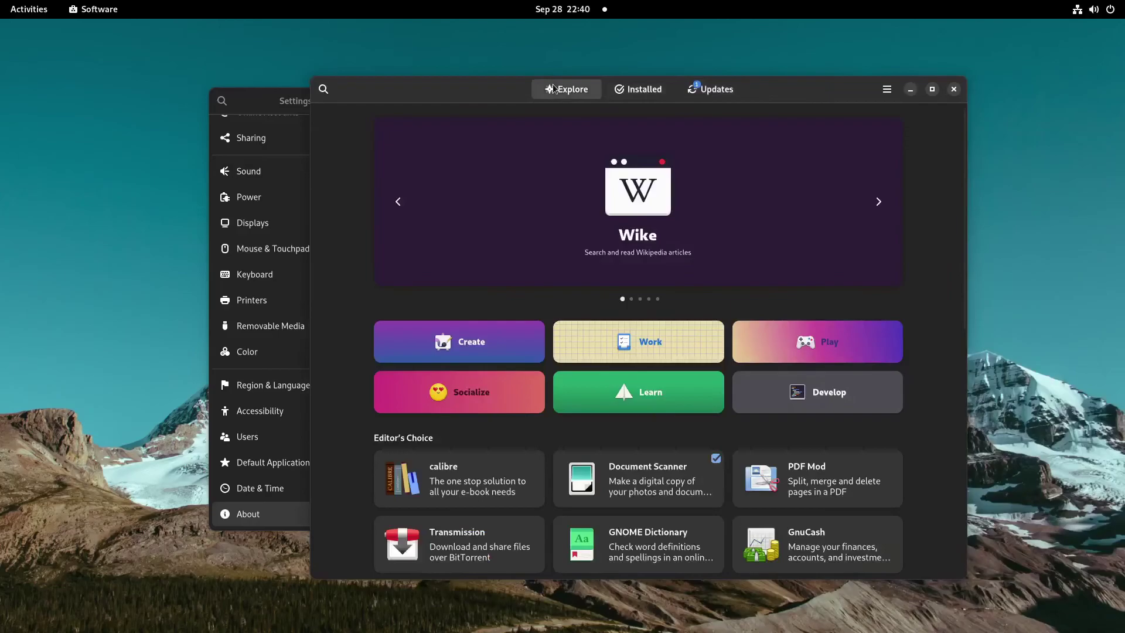
click(738, 87)
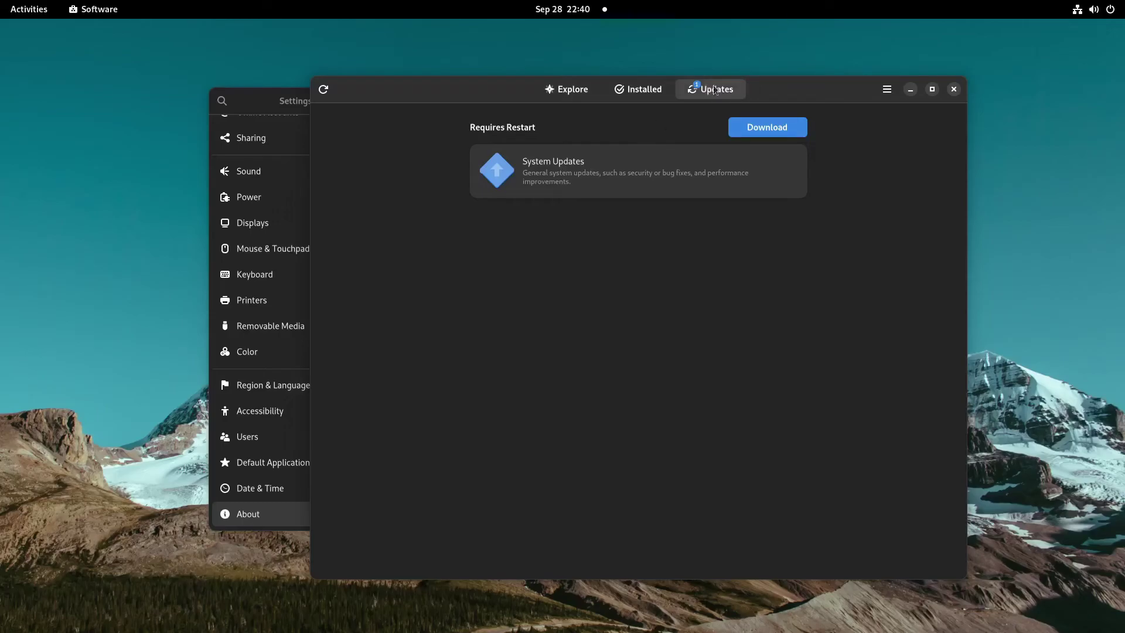
- Reposition the Software window and start downloading the System Updates
drag(780, 99, 757, 101)
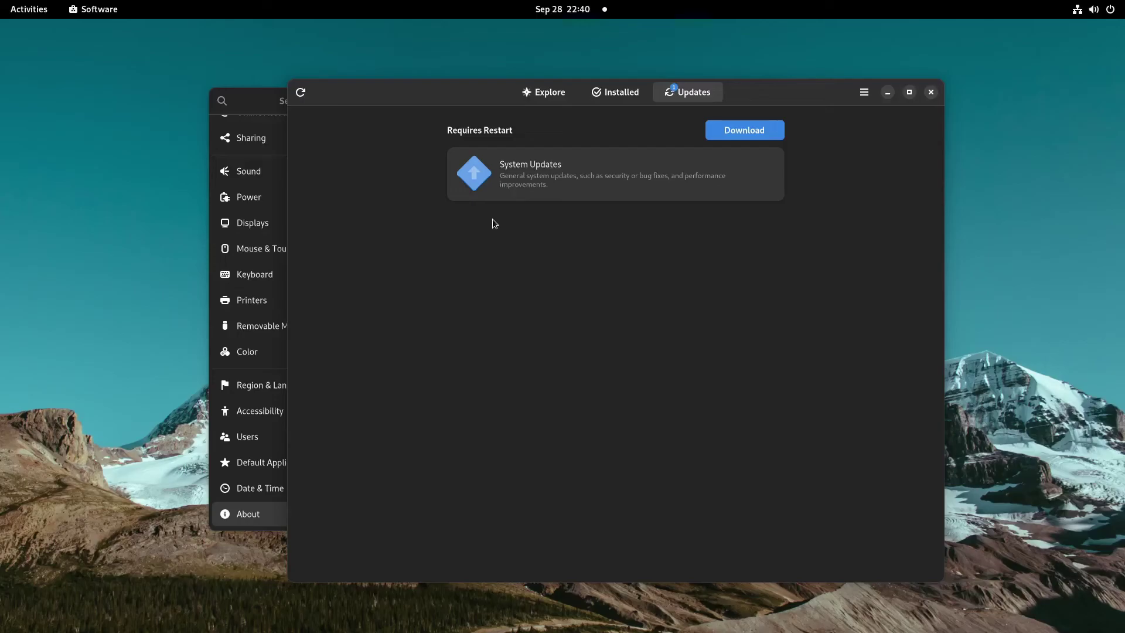
drag(435, 90, 457, 79)
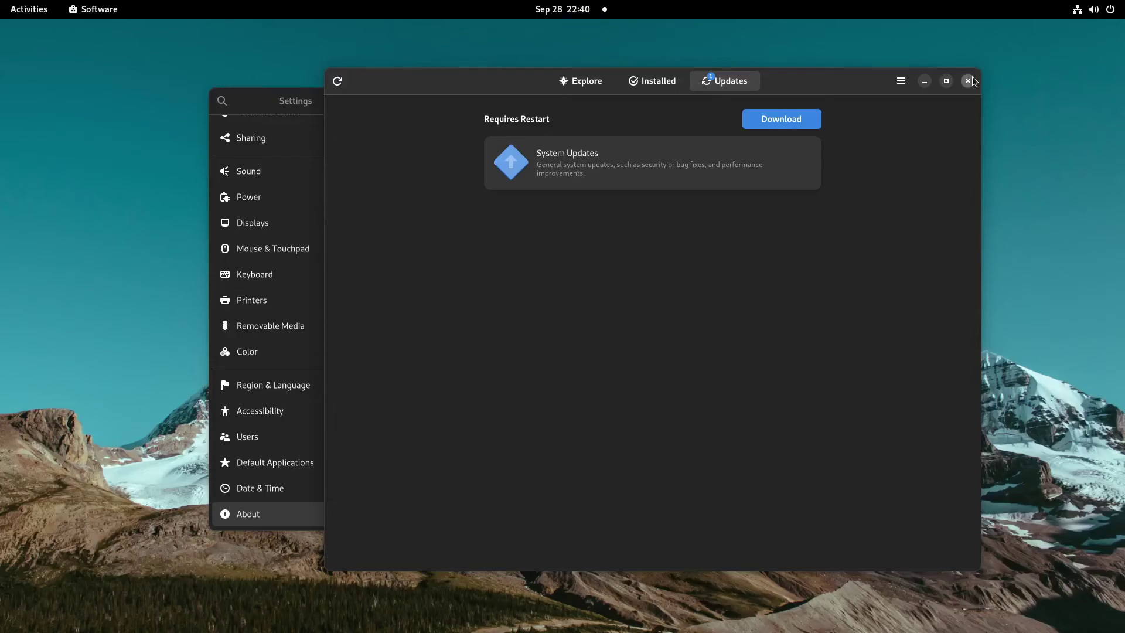
drag(972, 76, 916, 88)
click(763, 129)
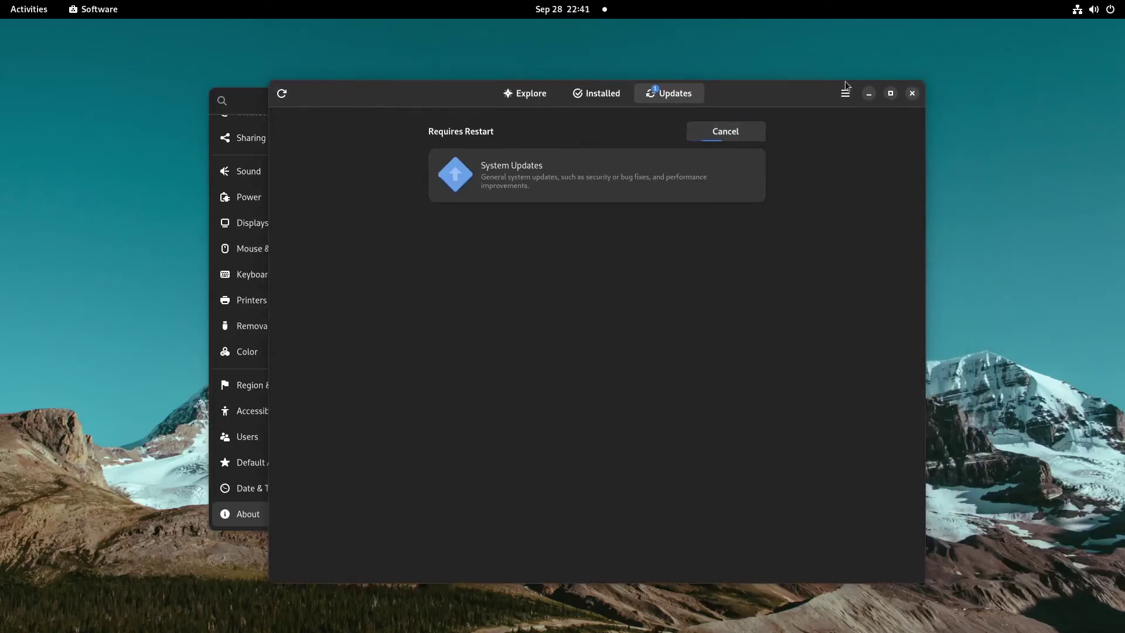
- Minimize Software and view Appearance, Notifications, and Privacy's Camera and File History & Trash pages
click(862, 96)
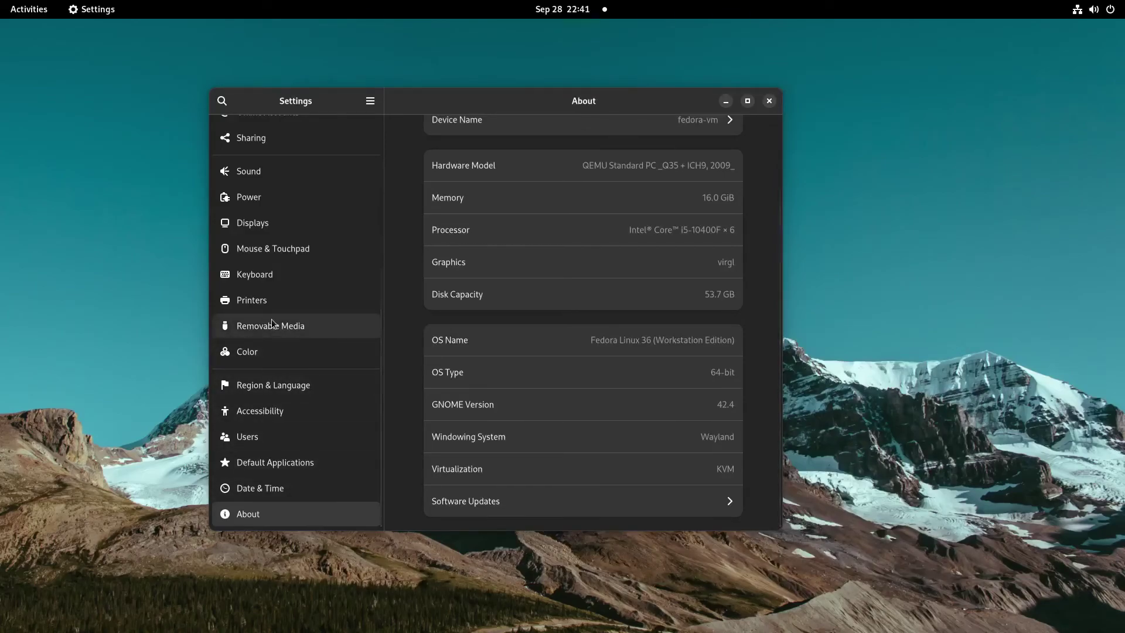
scroll(273, 322, up, 5)
scroll(281, 281, up, 4)
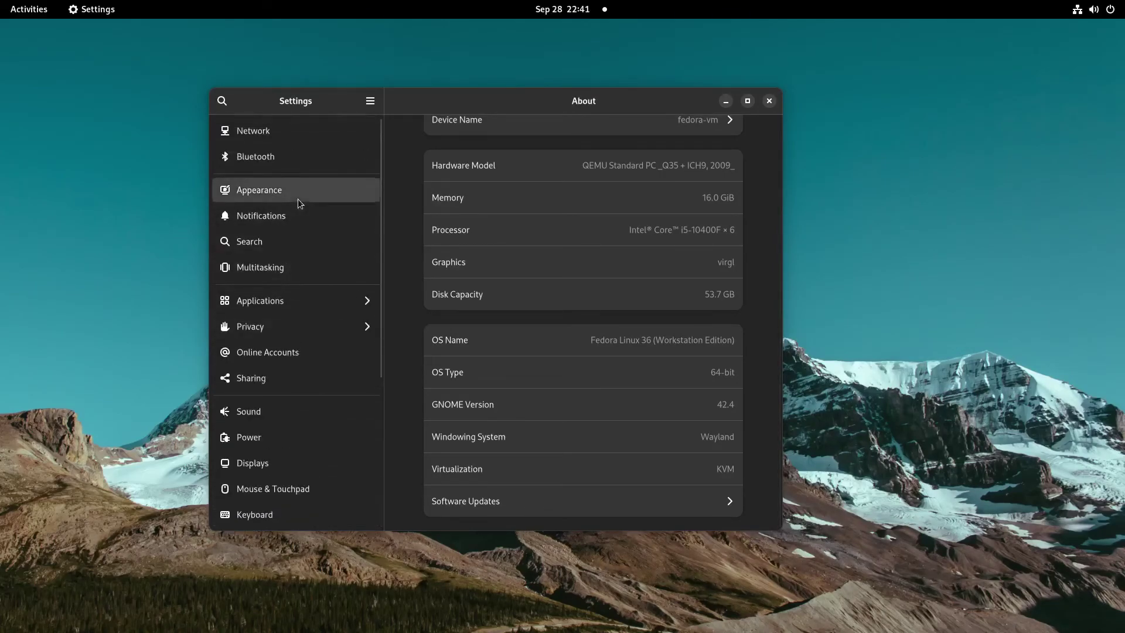
click(297, 199)
click(297, 204)
scroll(297, 205, down, 2)
scroll(298, 206, up, 2)
scroll(303, 329, down, 2)
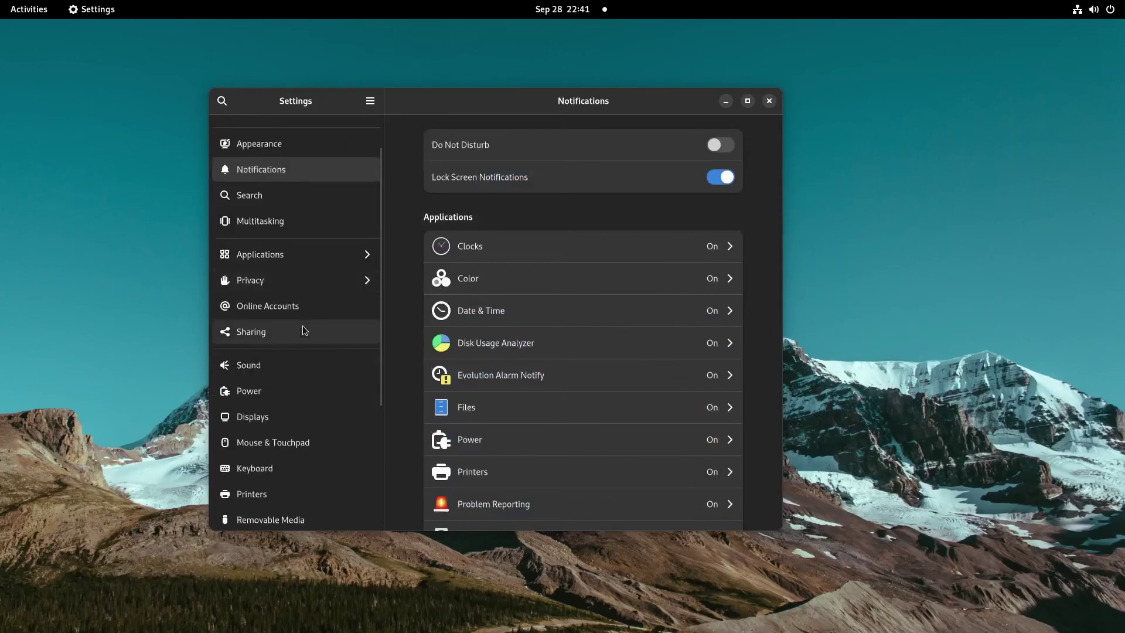
click(292, 286)
click(312, 162)
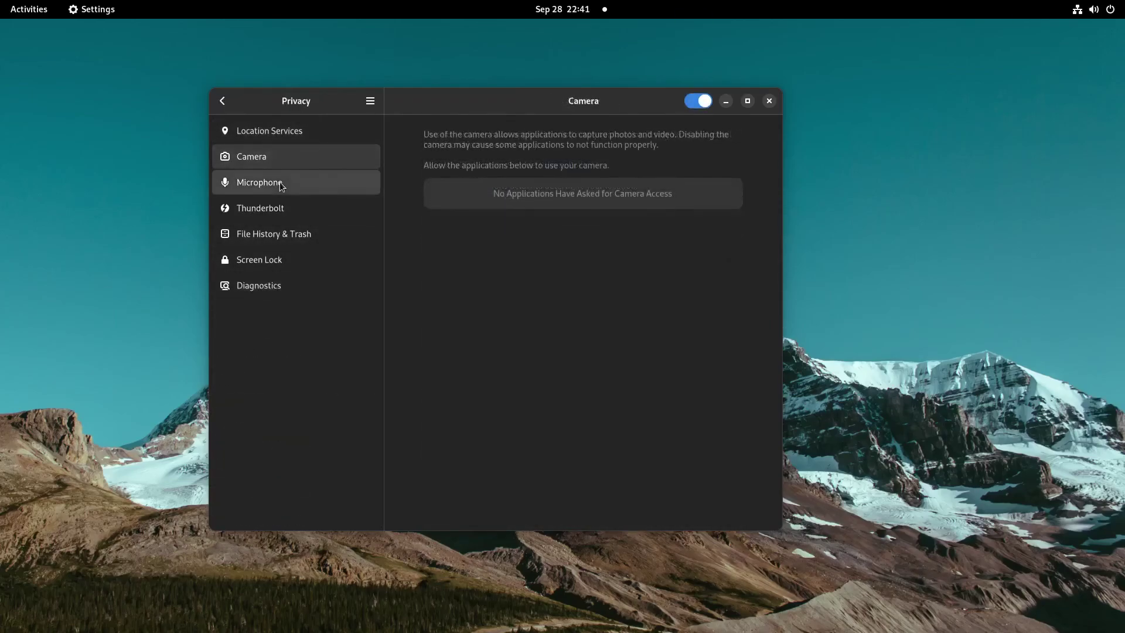
click(328, 234)
click(229, 101)
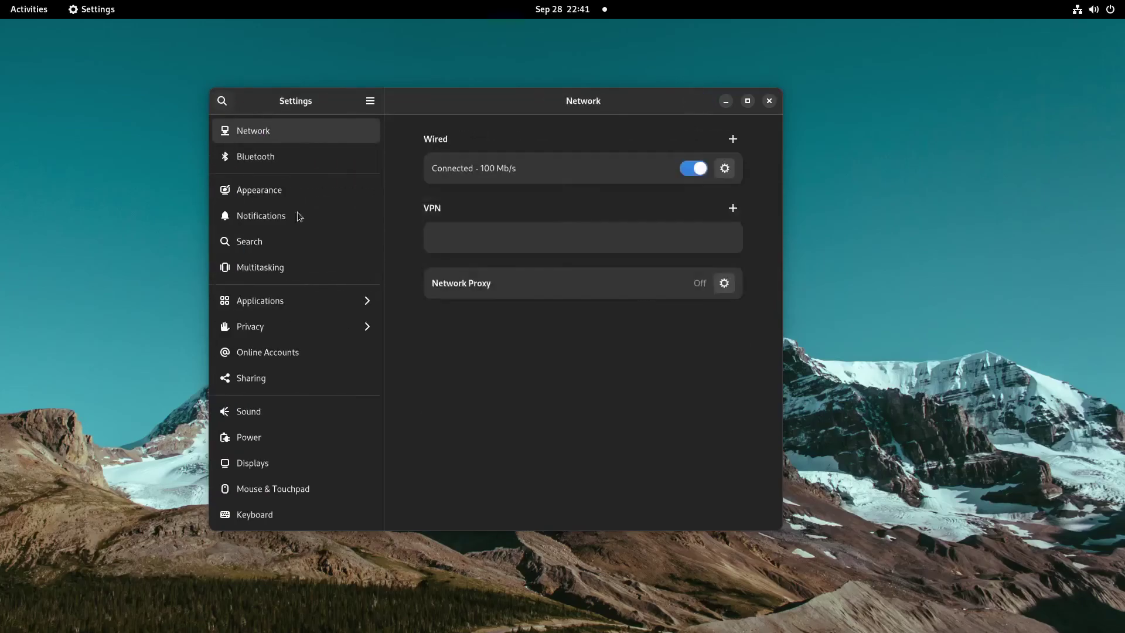
- View Power, Sound, and Displays, keeping the resolution at 1920 × 1080
scroll(293, 392, down, 1)
click(291, 391)
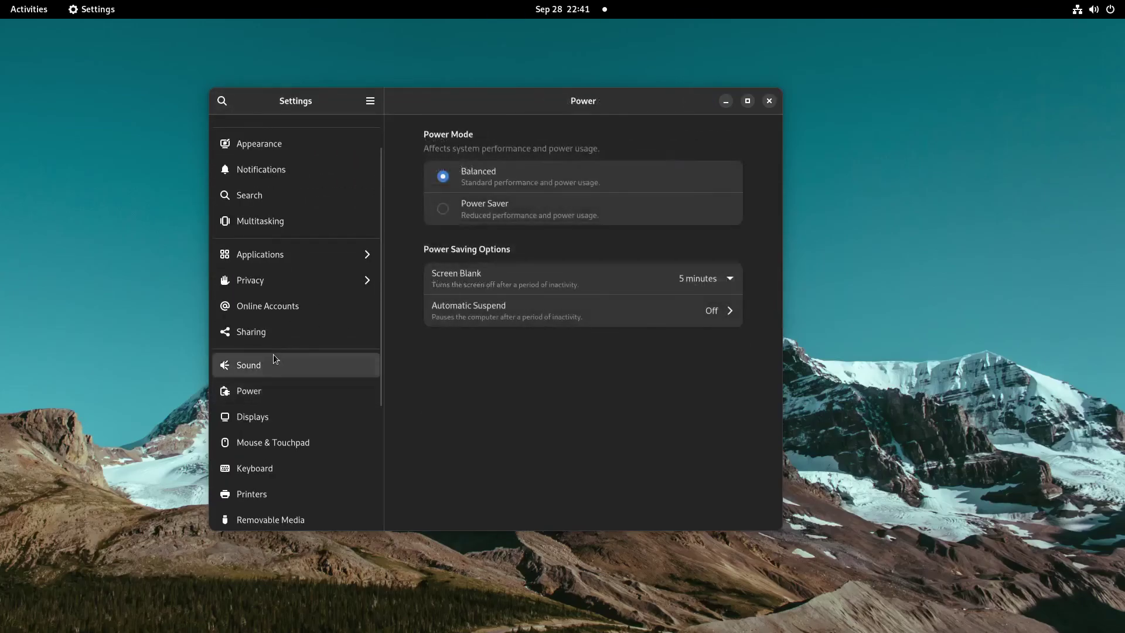
click(277, 367)
scroll(469, 281, down, 2)
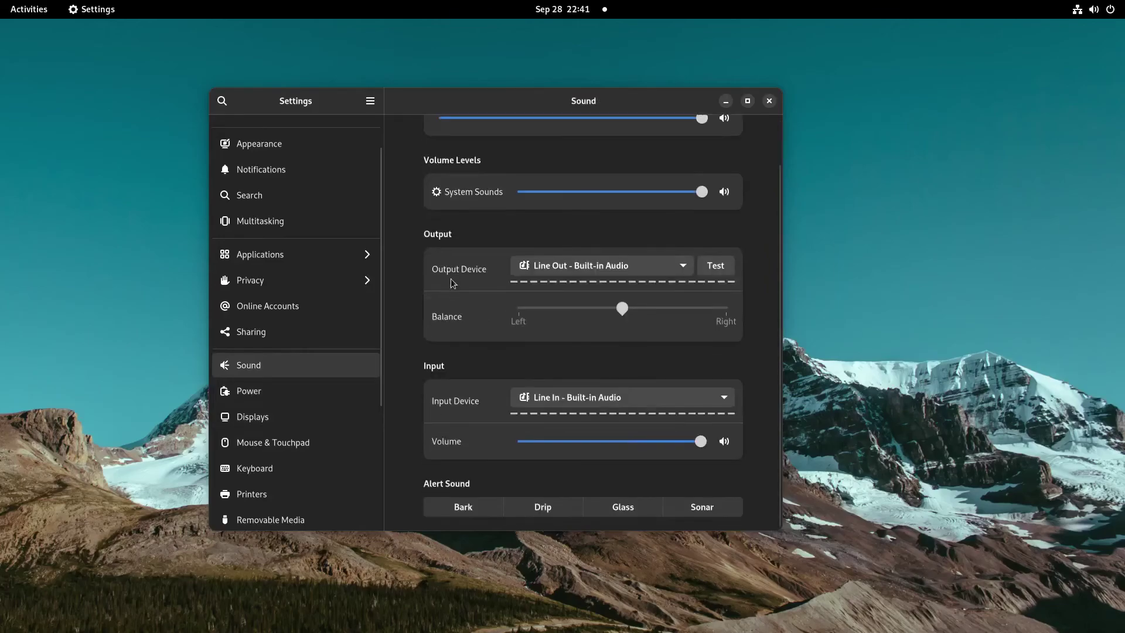
click(290, 417)
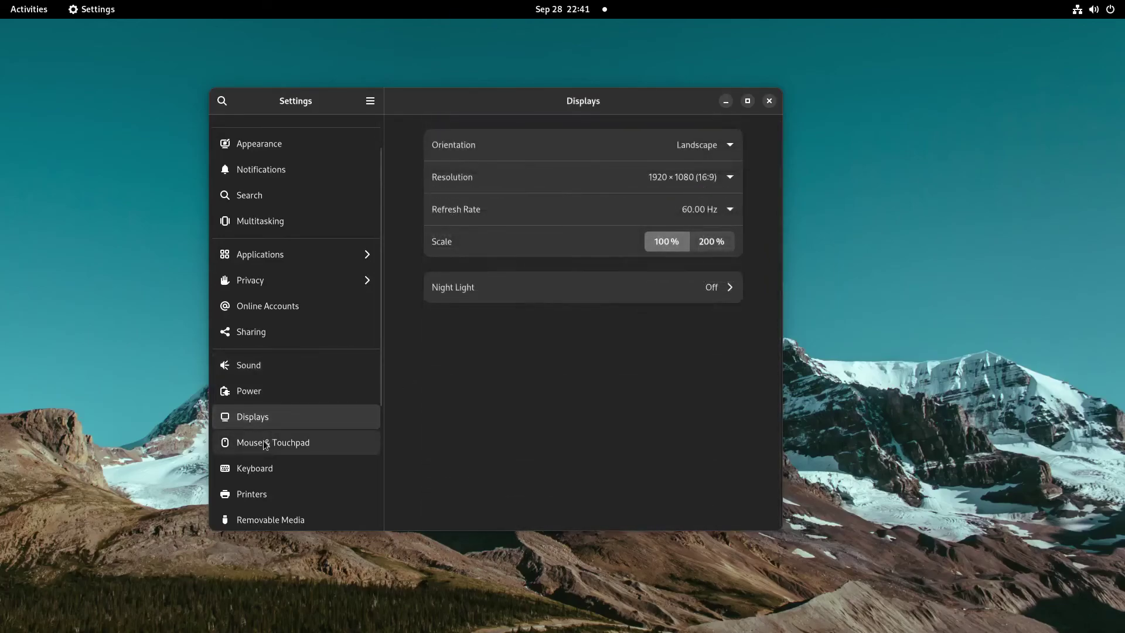
click(671, 195)
click(669, 194)
scroll(251, 456, down, 3)
- View Mouse & Touchpad, Keyboard, Printers, and Region & Language without adding an input source
click(267, 357)
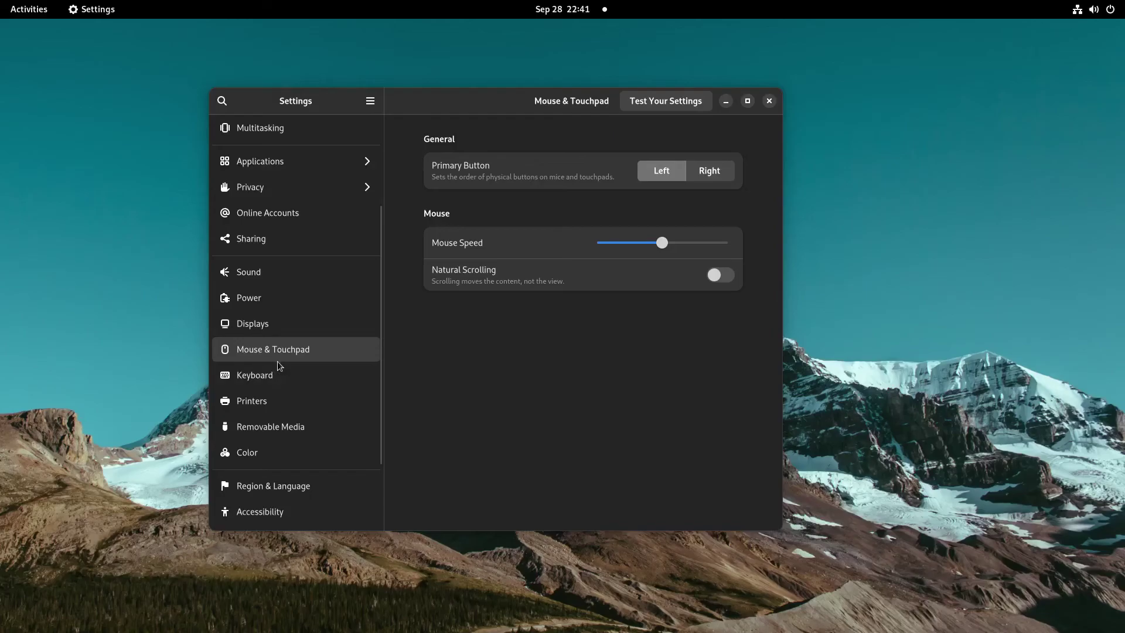
click(285, 373)
click(287, 397)
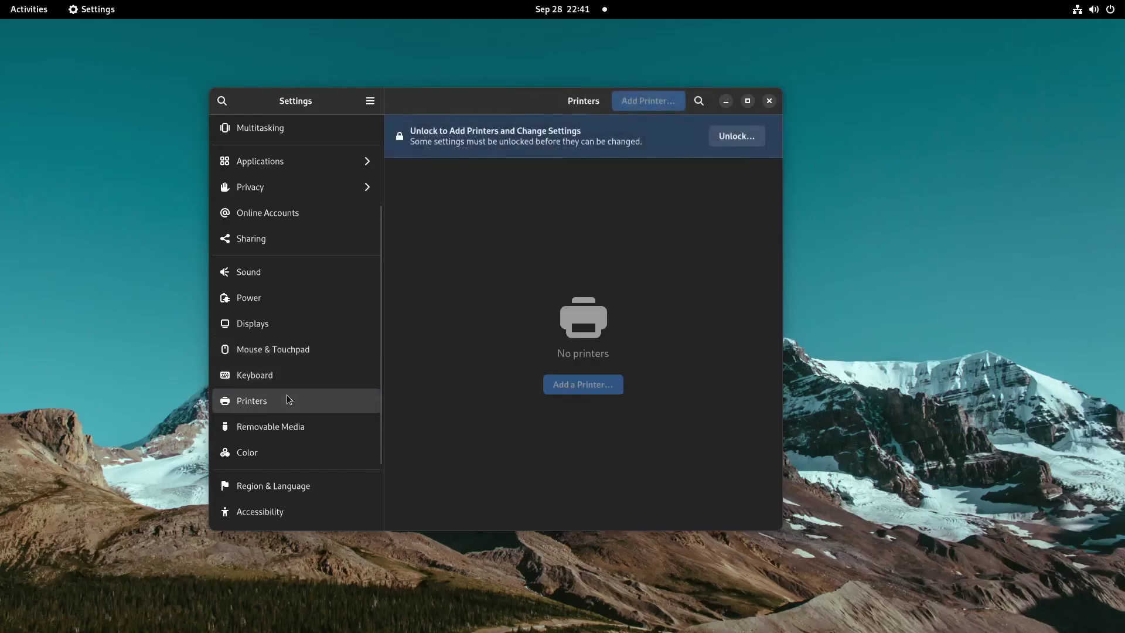
click(280, 372)
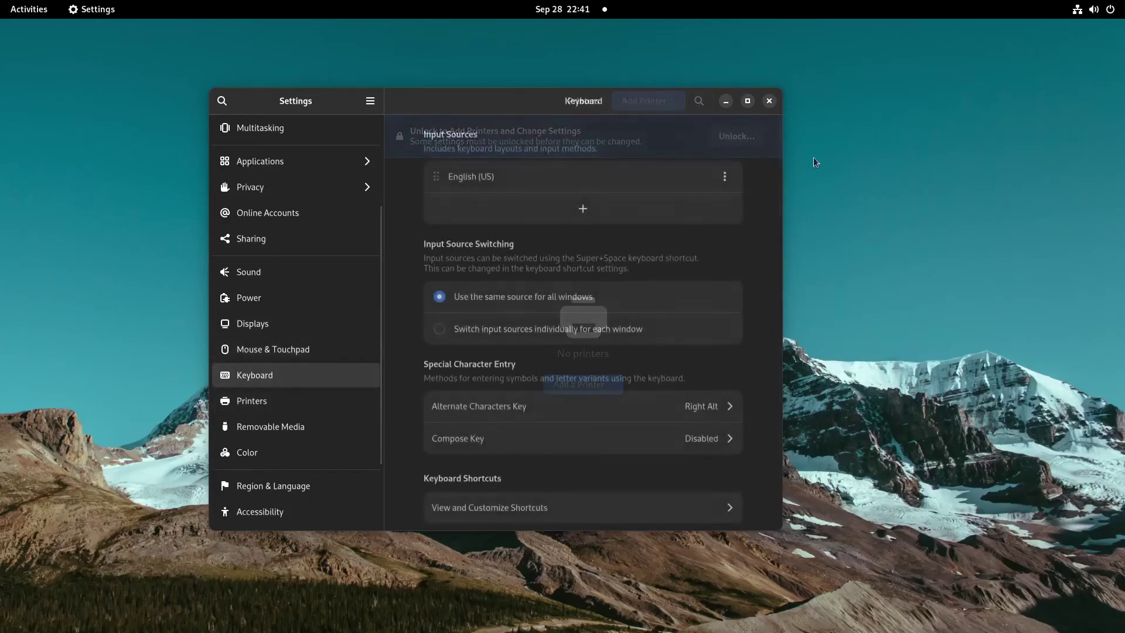
click(647, 206)
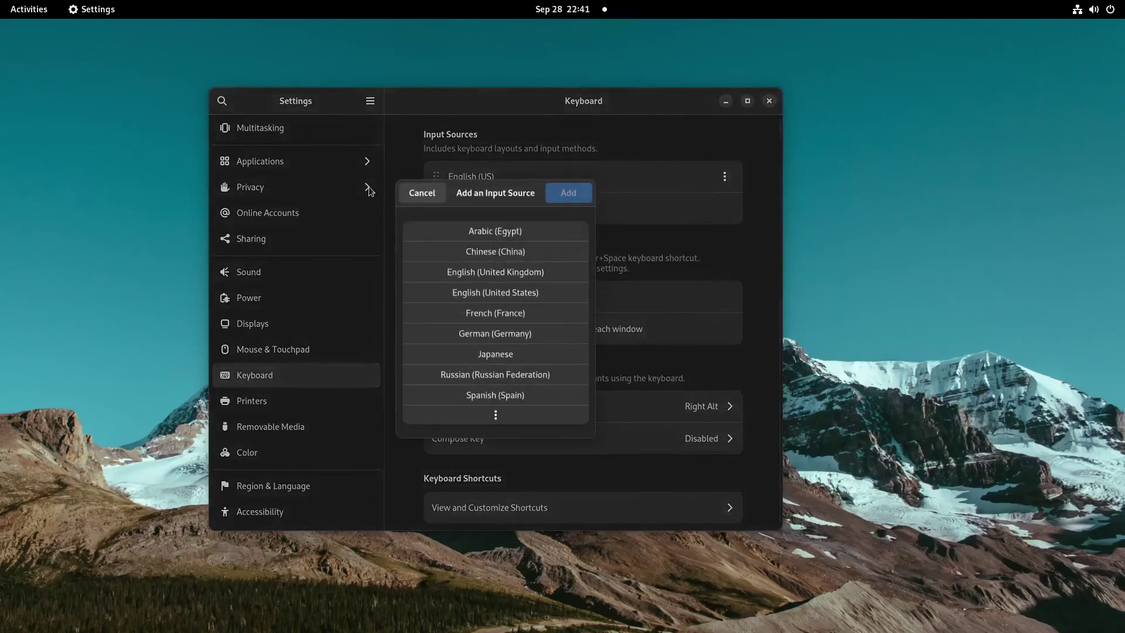
click(413, 195)
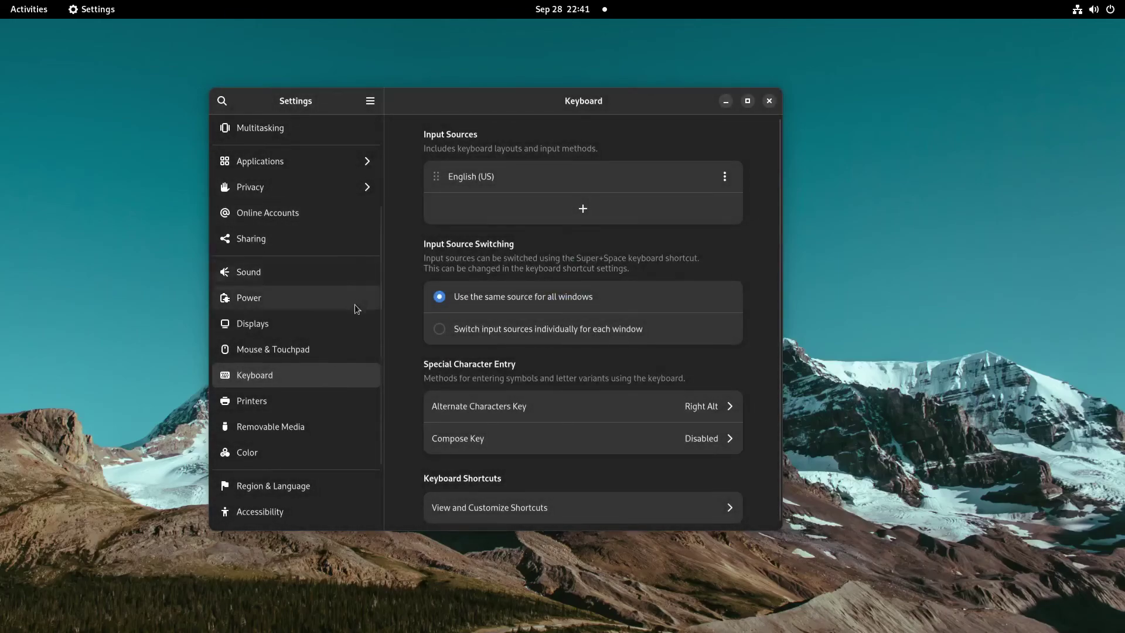
scroll(357, 311, down, 3)
click(296, 389)
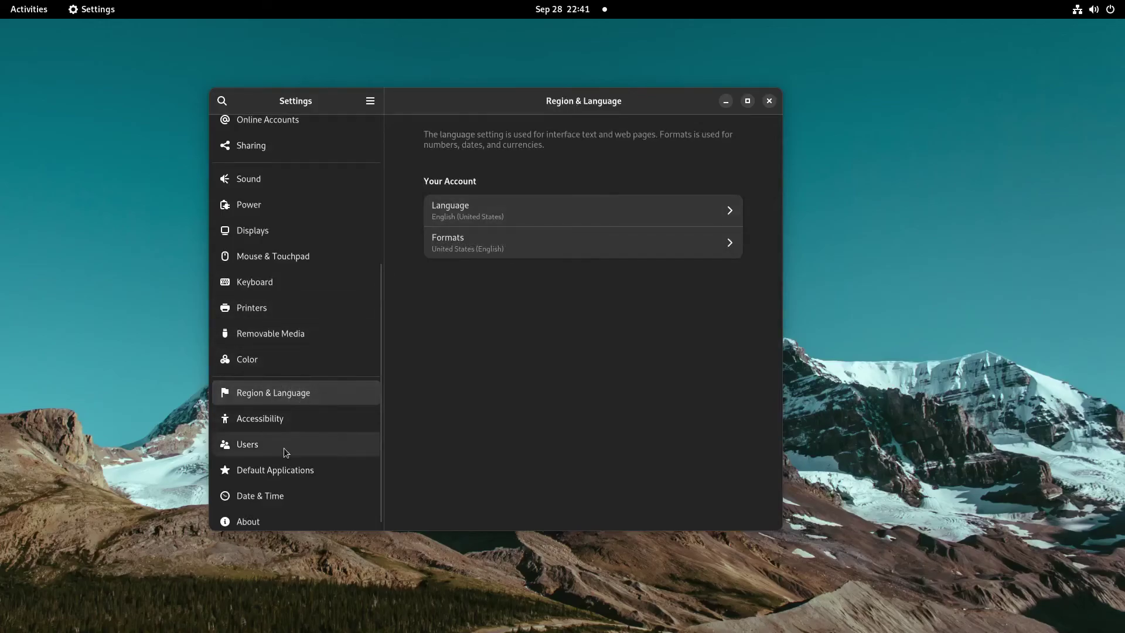
scroll(279, 357, up, 3)
scroll(279, 357, up, 4)
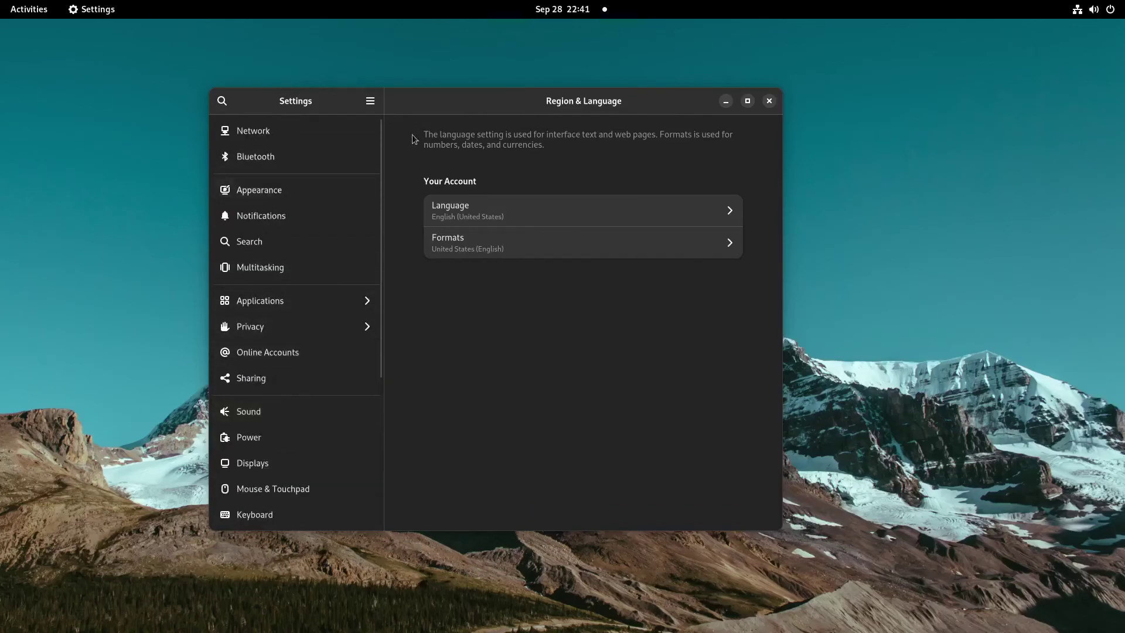
- Close the GNOME Settings window to leave an empty desktop
click(769, 101)
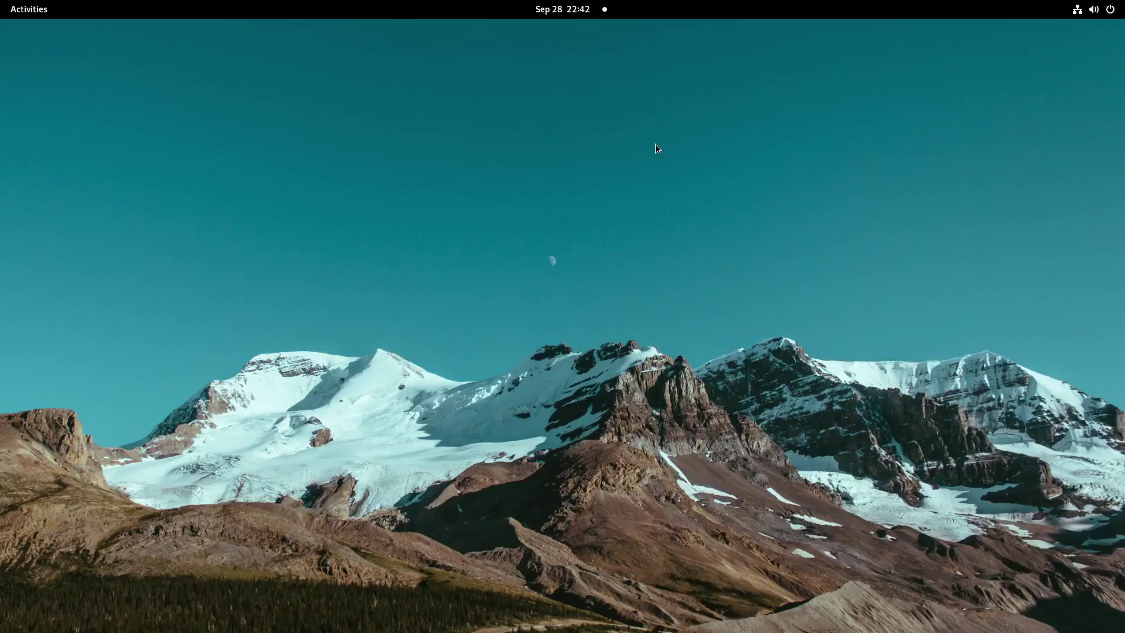
click(54, 9)
click(55, 9)
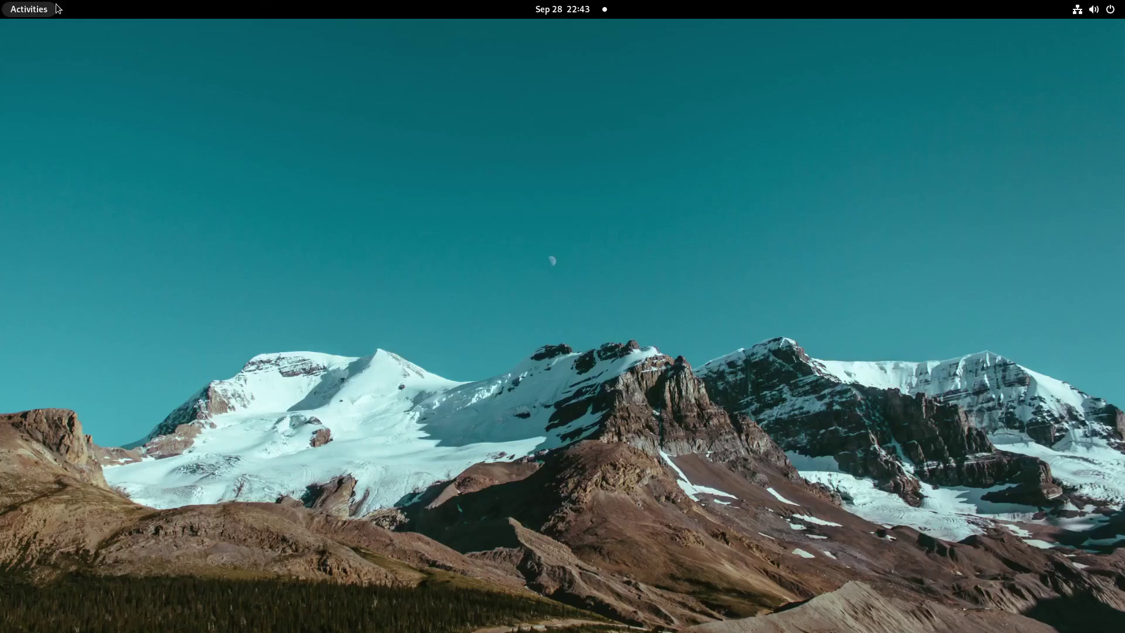
click(54, 8)
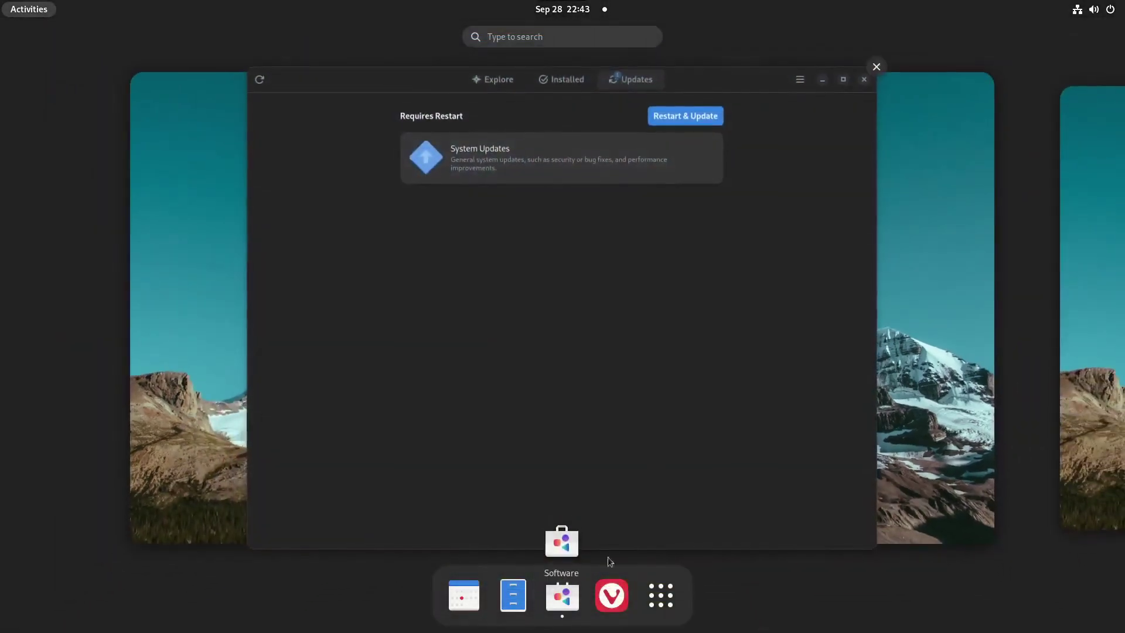
click(660, 595)
scroll(303, 323, down, 1)
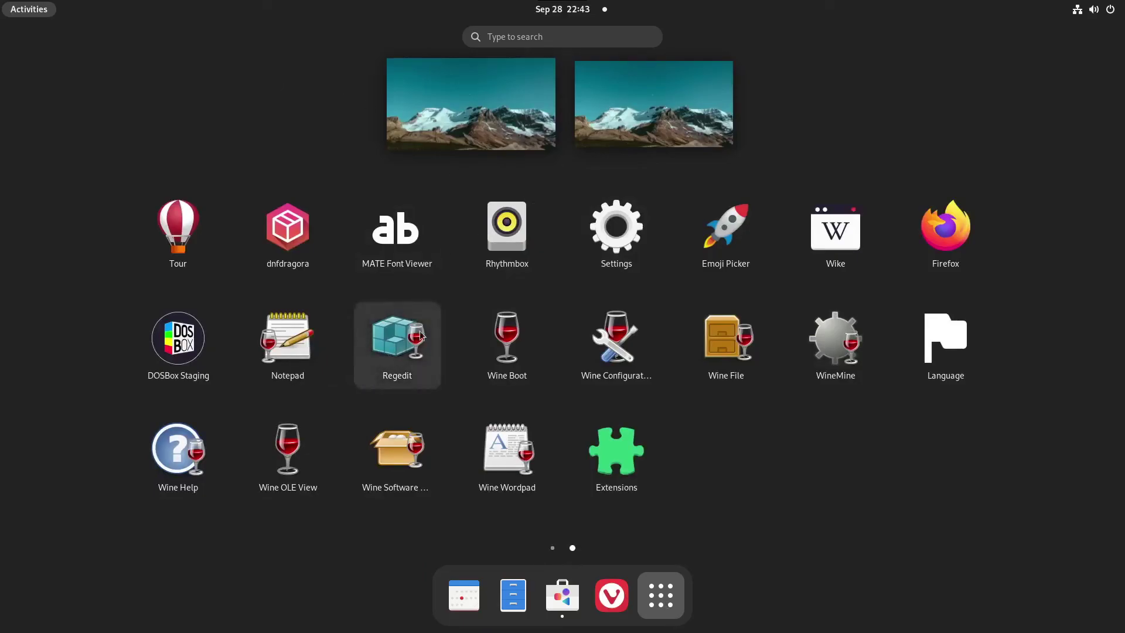
click(549, 143)
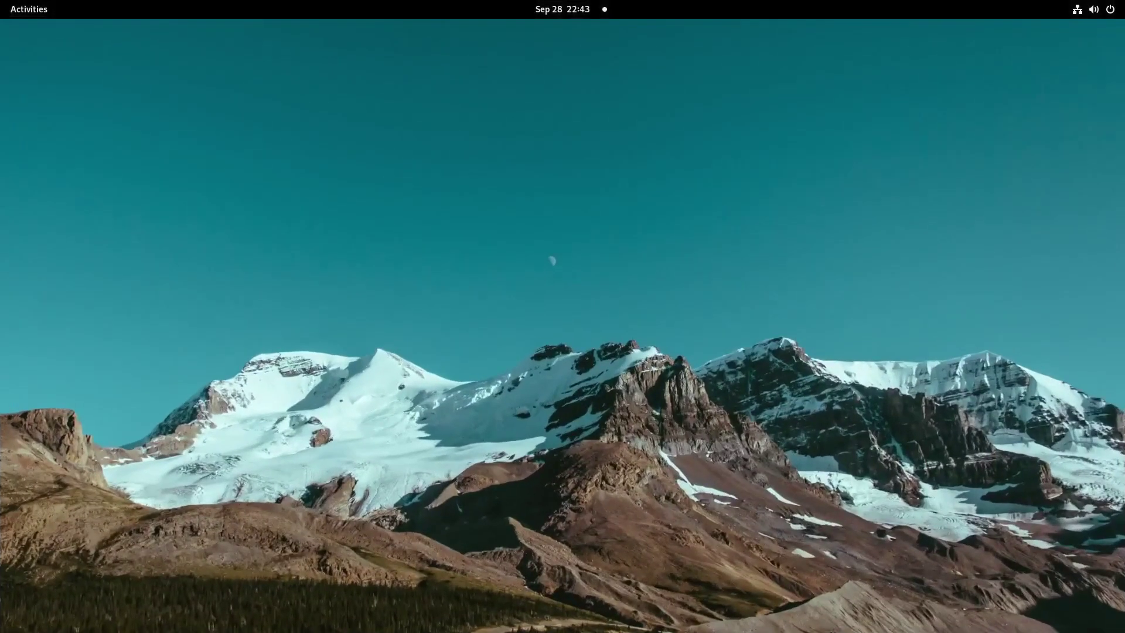